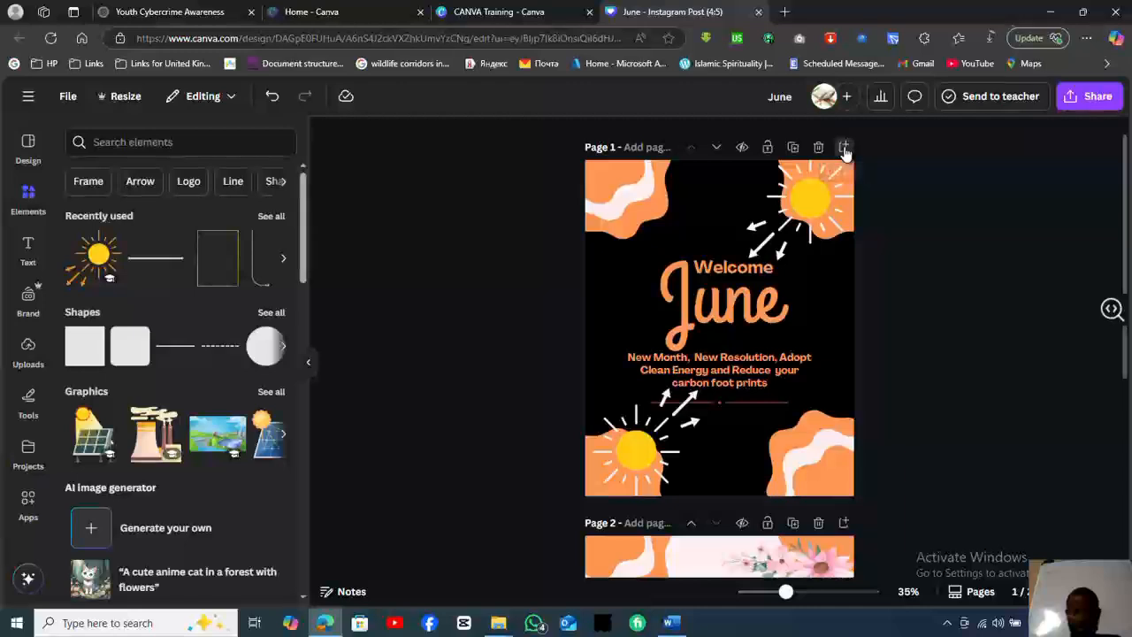
Add a blank page after page 1 and move it up to become the first page.
left_click(844, 148)
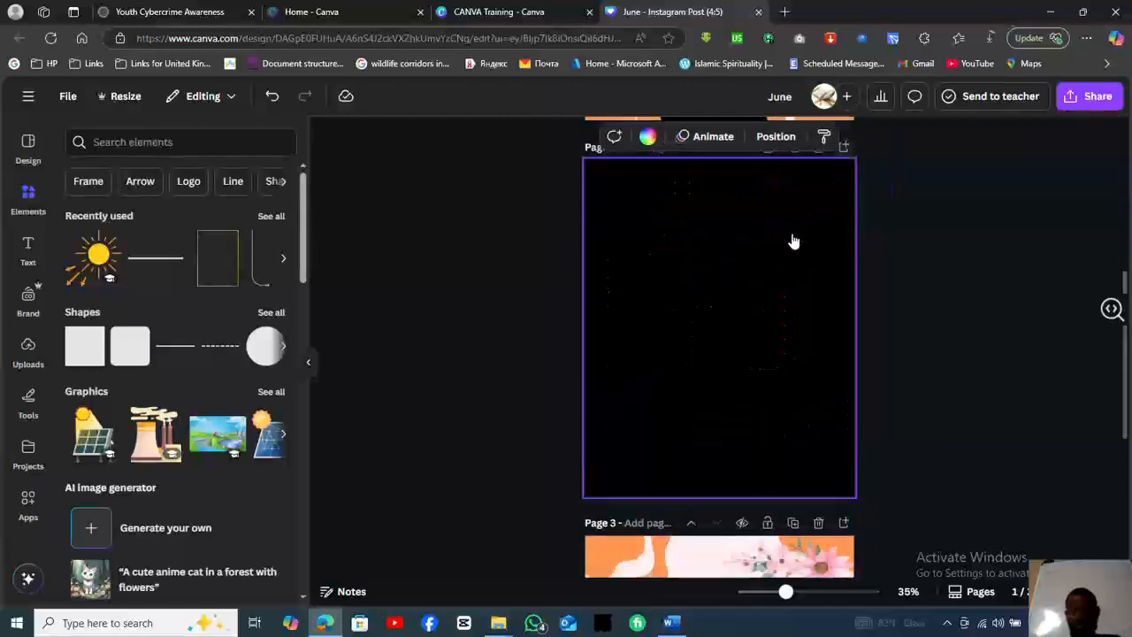
left_click(981, 193)
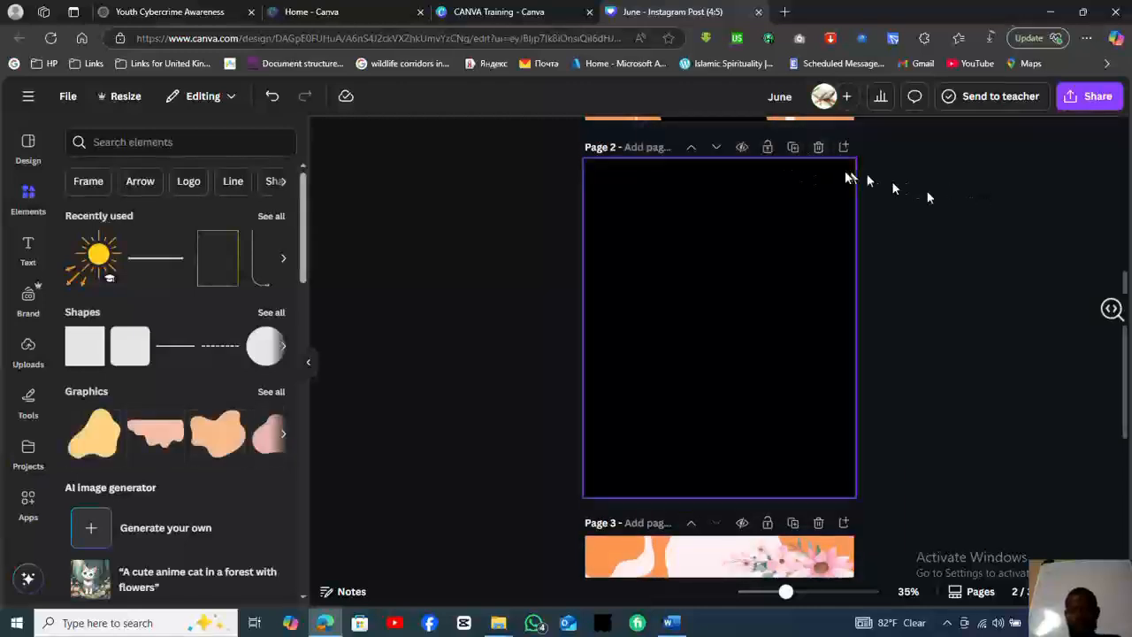
left_click(690, 150)
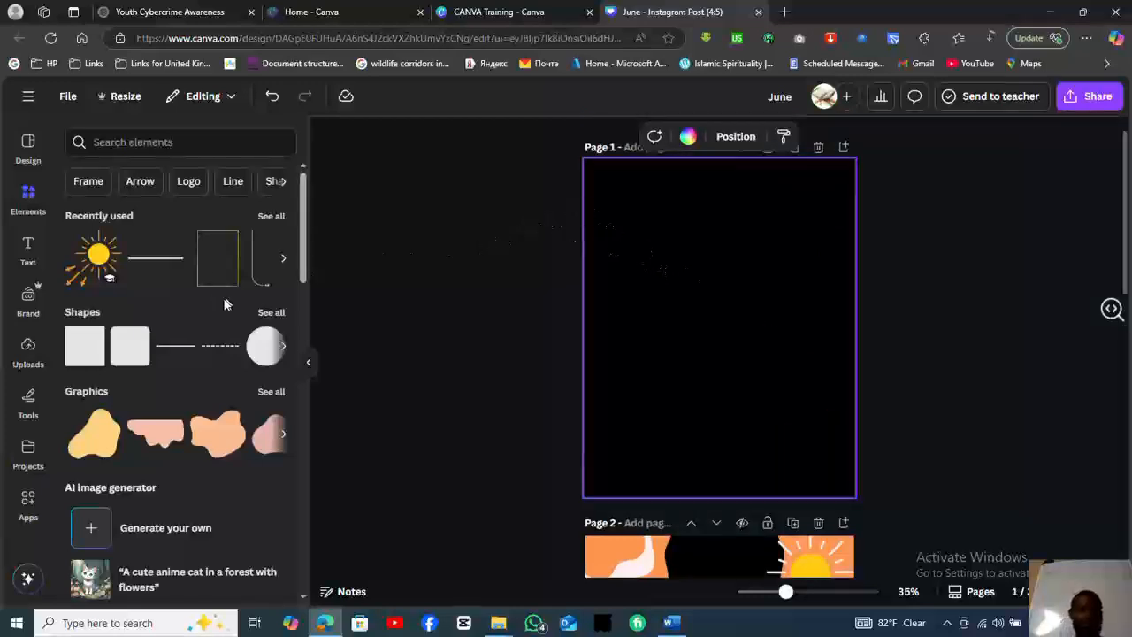
left_click(367, 189)
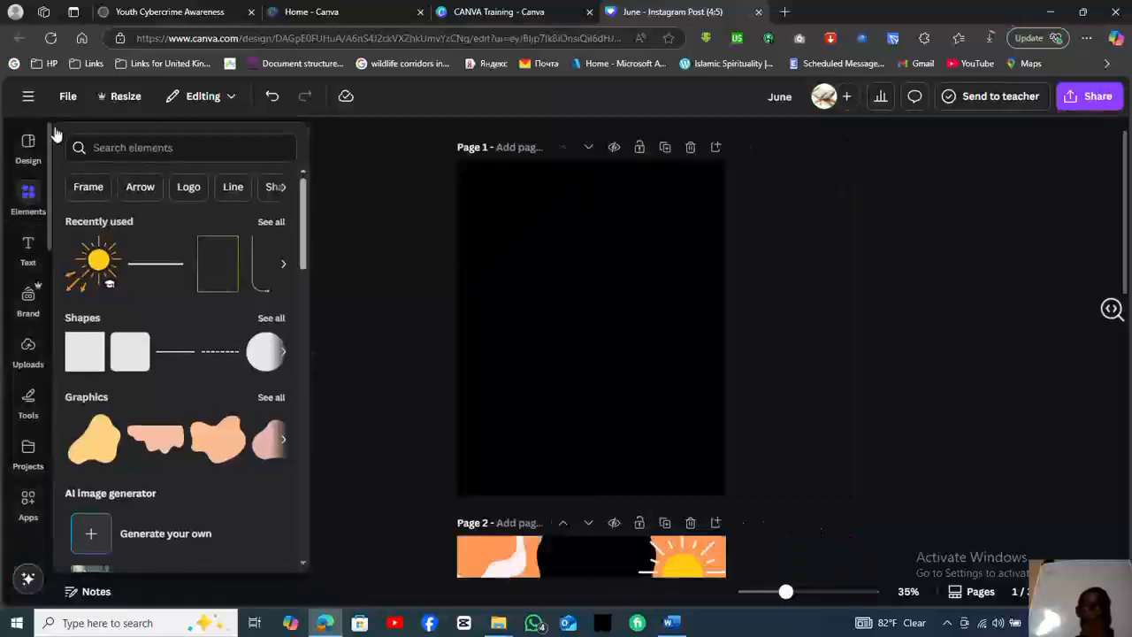
left_click(28, 146)
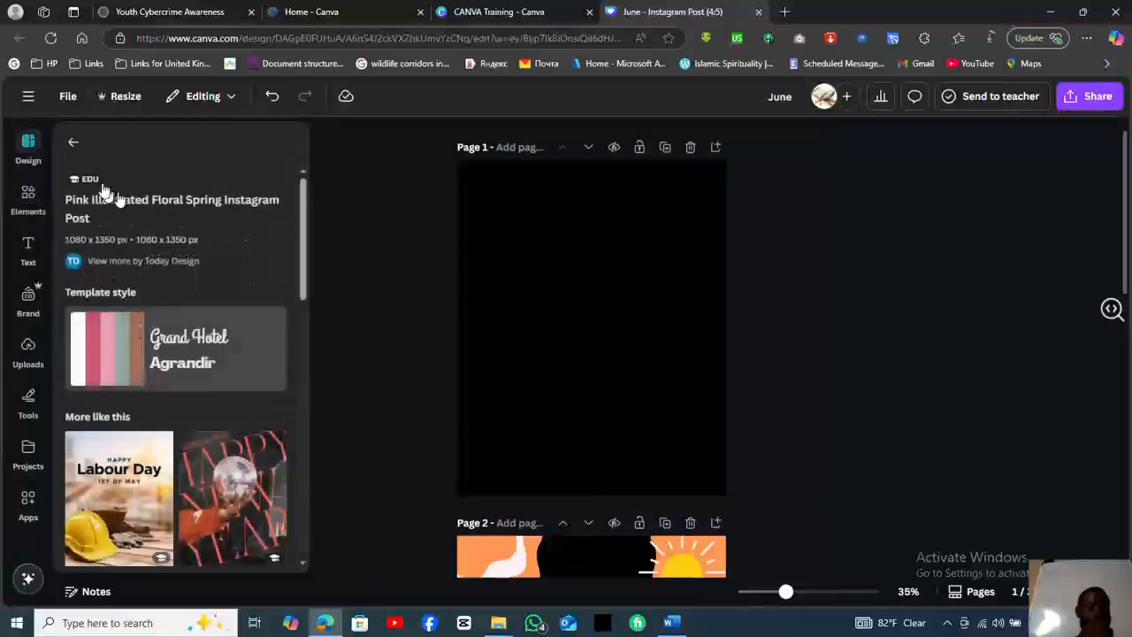
left_click(76, 143)
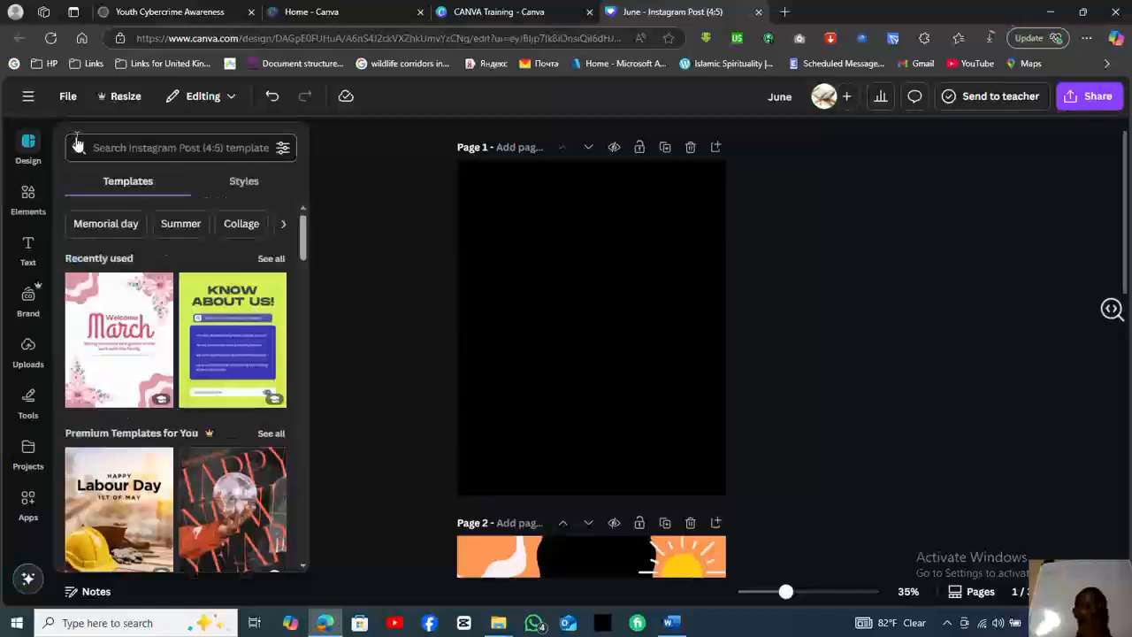
left_click(29, 146)
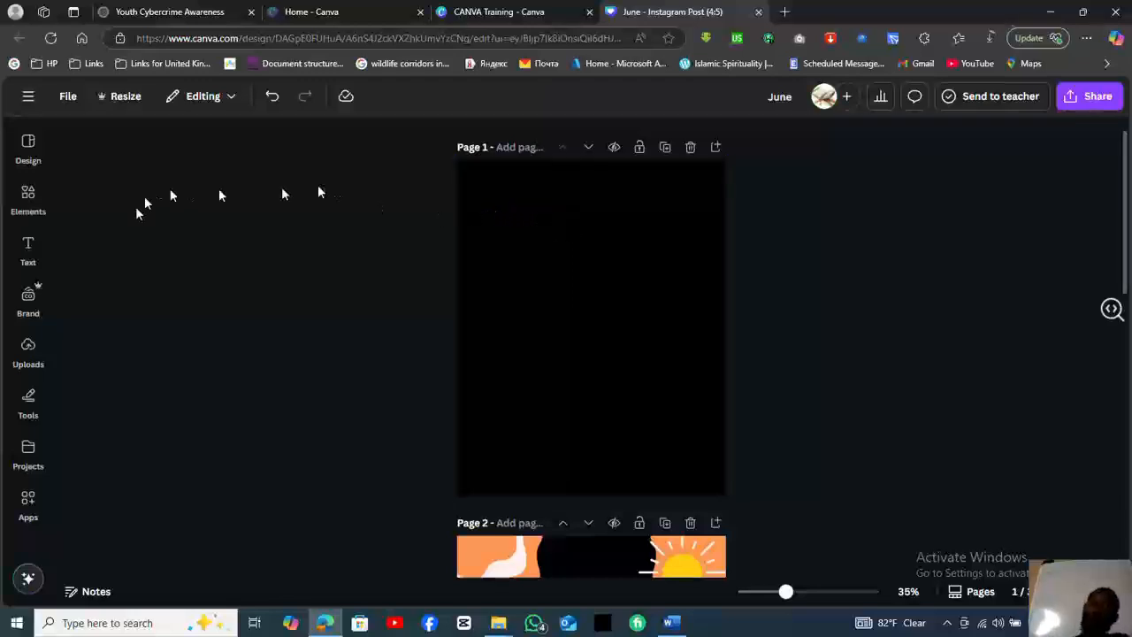
left_click(29, 196)
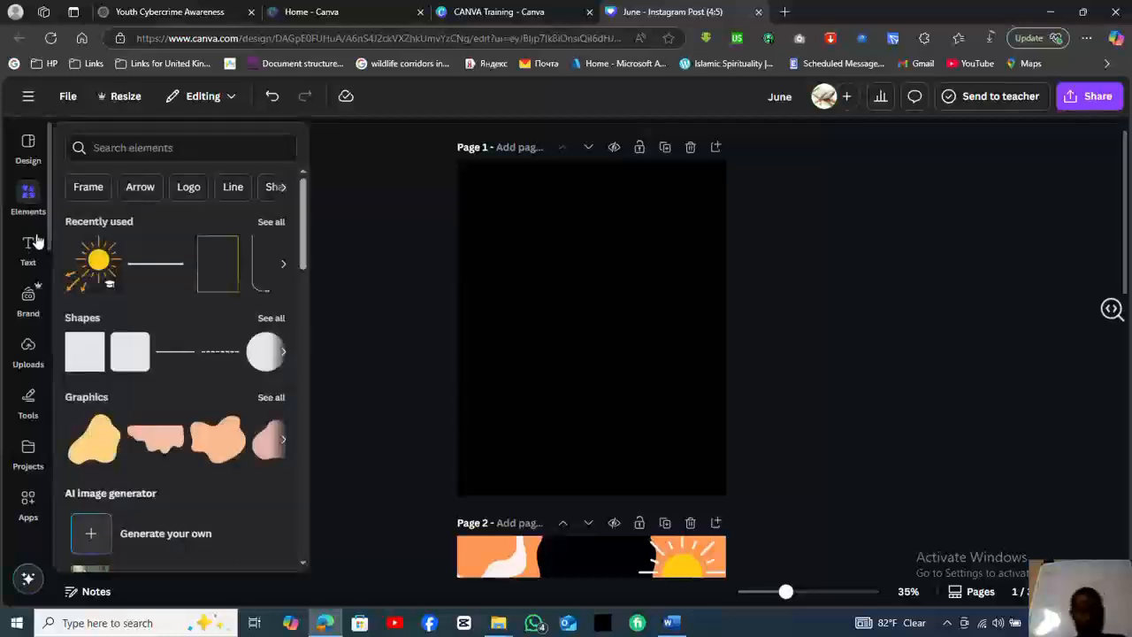
left_click(35, 242)
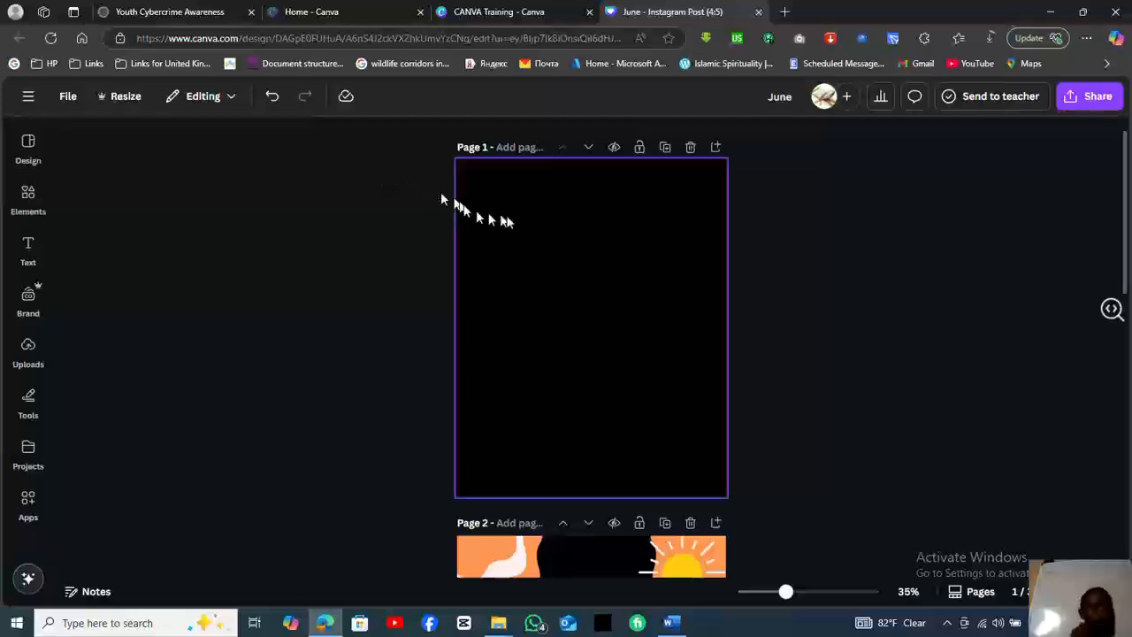
Set the blank first page's background to the light pink document color.
left_click(573, 235)
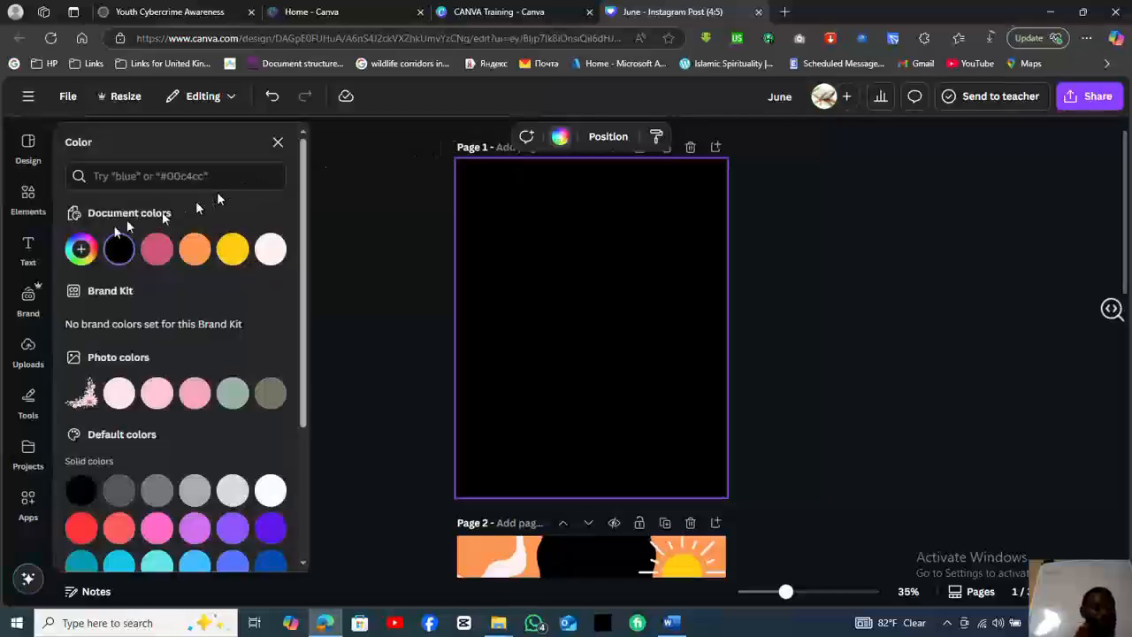
left_click(271, 249)
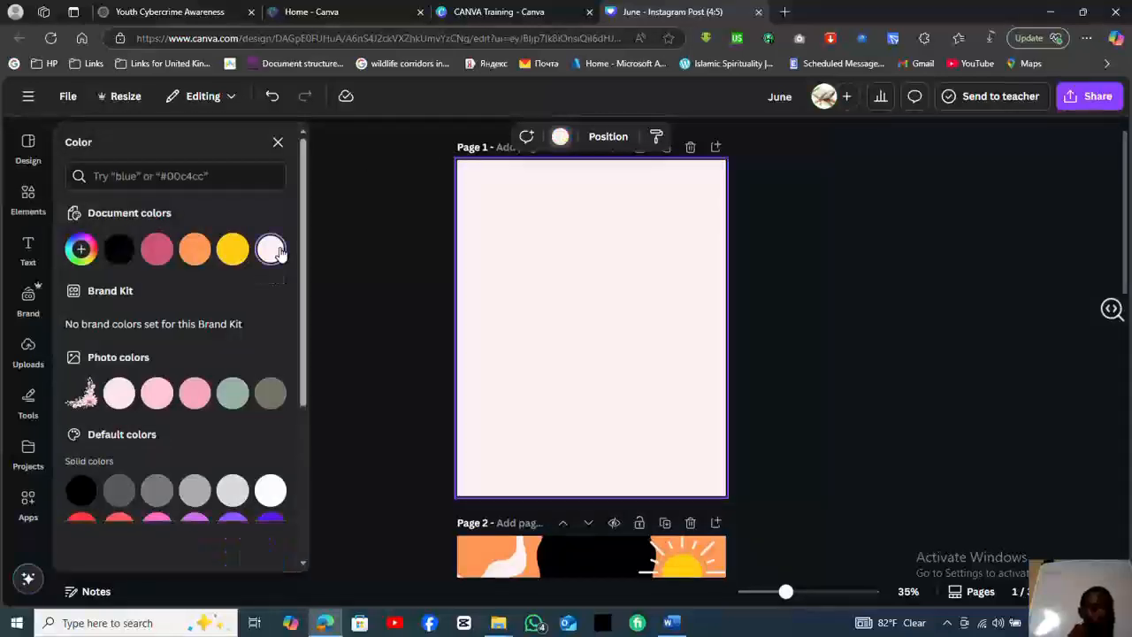
left_click(893, 259)
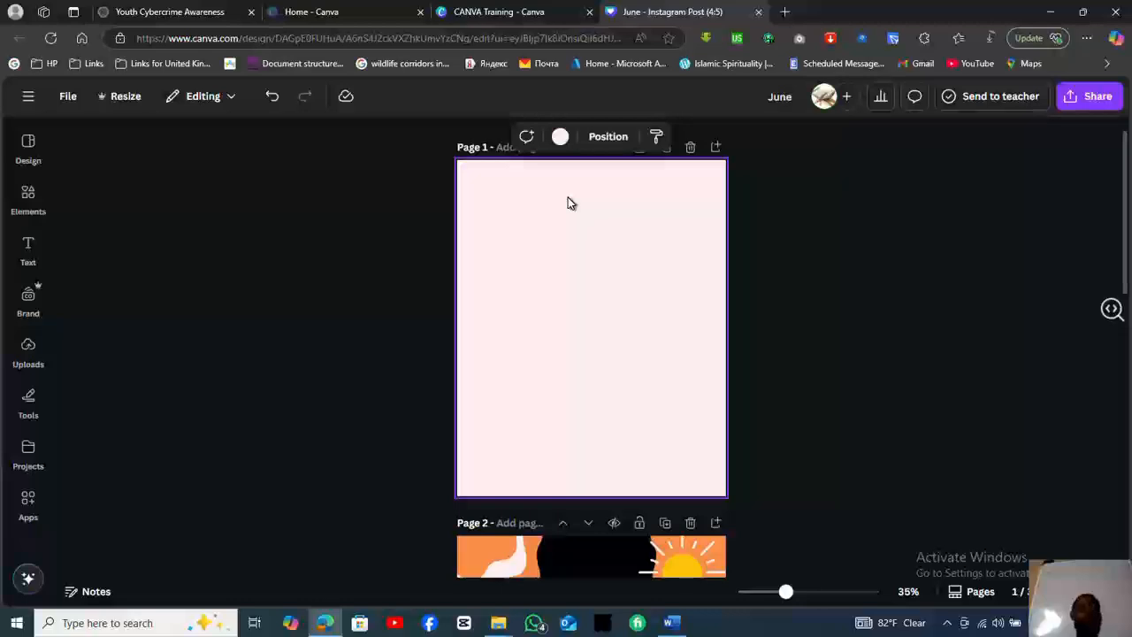
Add a paragraph text box to the first page and set its font to Poppins ExtraLight.
left_click(29, 259)
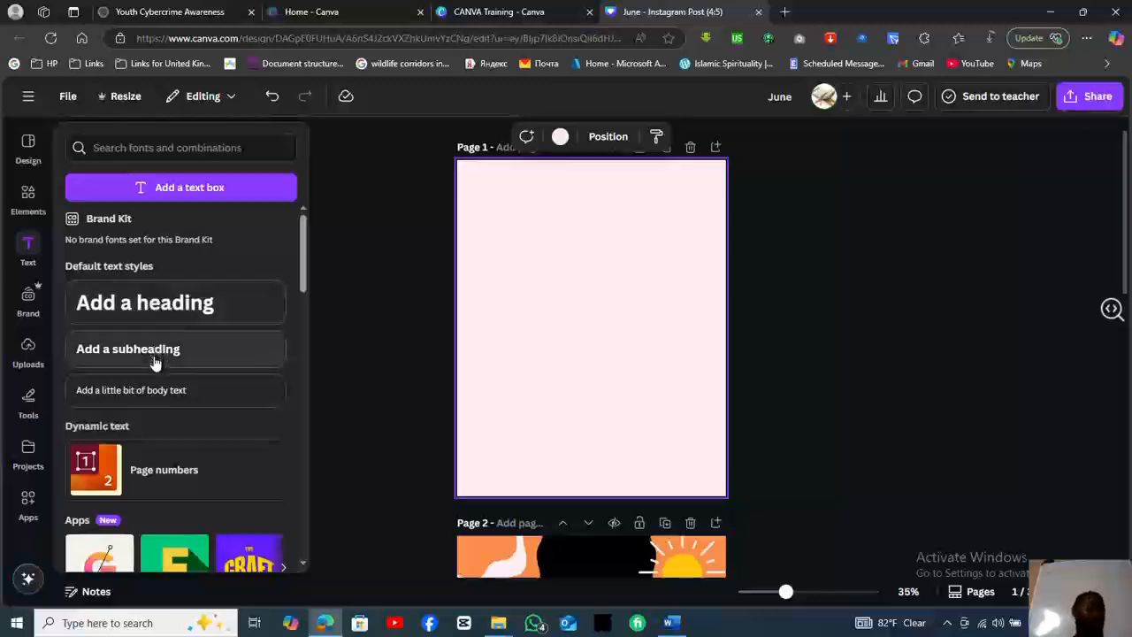
left_click(193, 189)
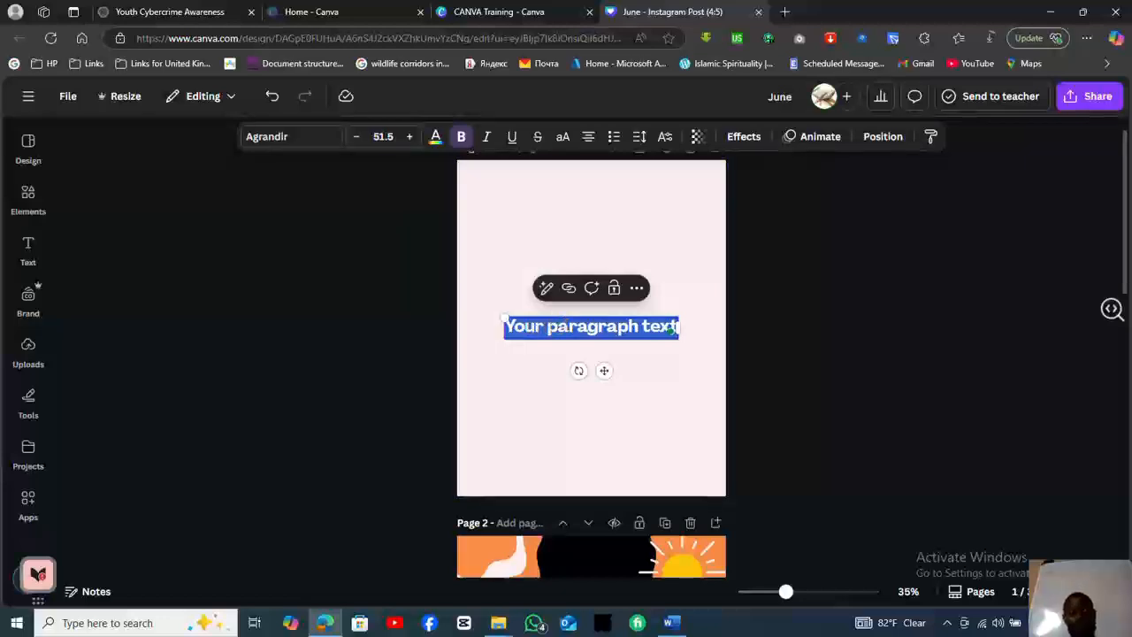
left_click(286, 140)
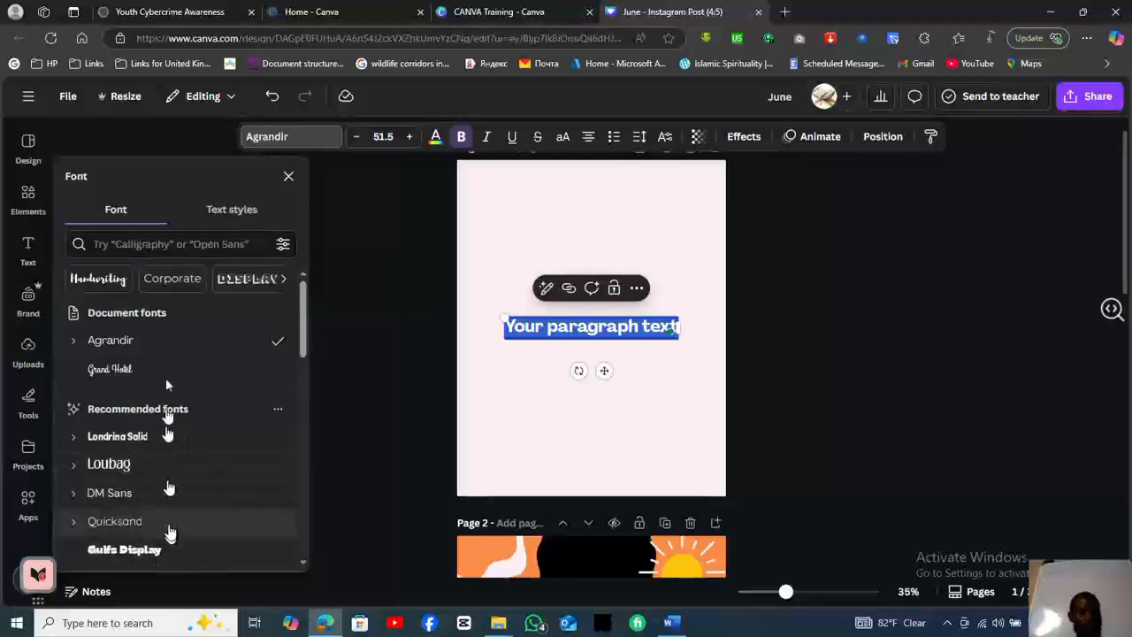
left_click(170, 242)
type("popp")
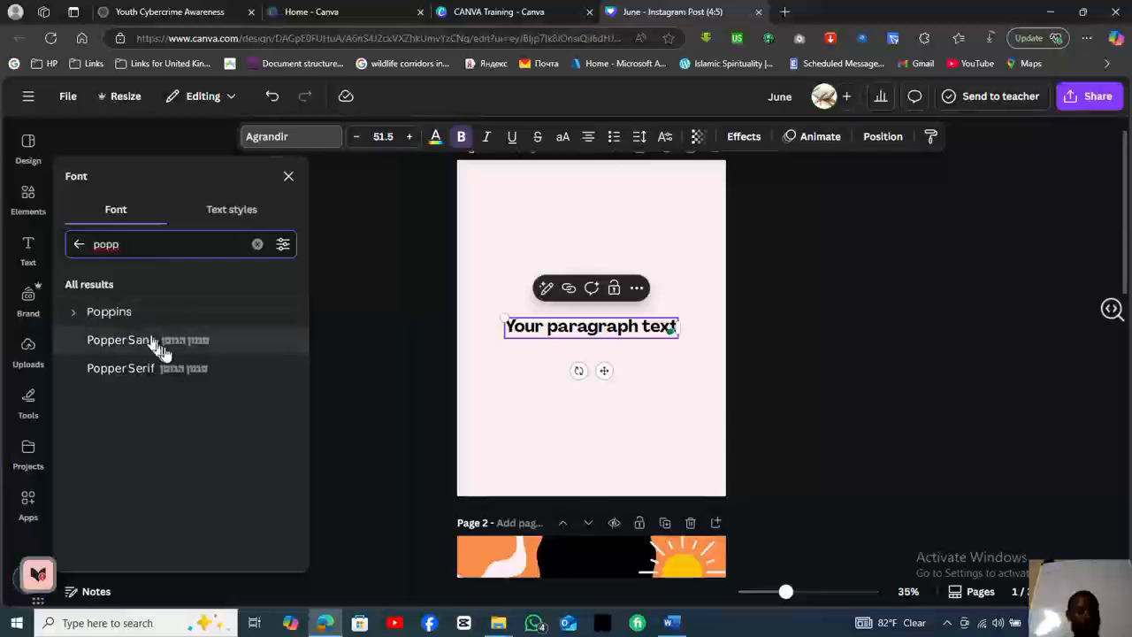
left_click(74, 315)
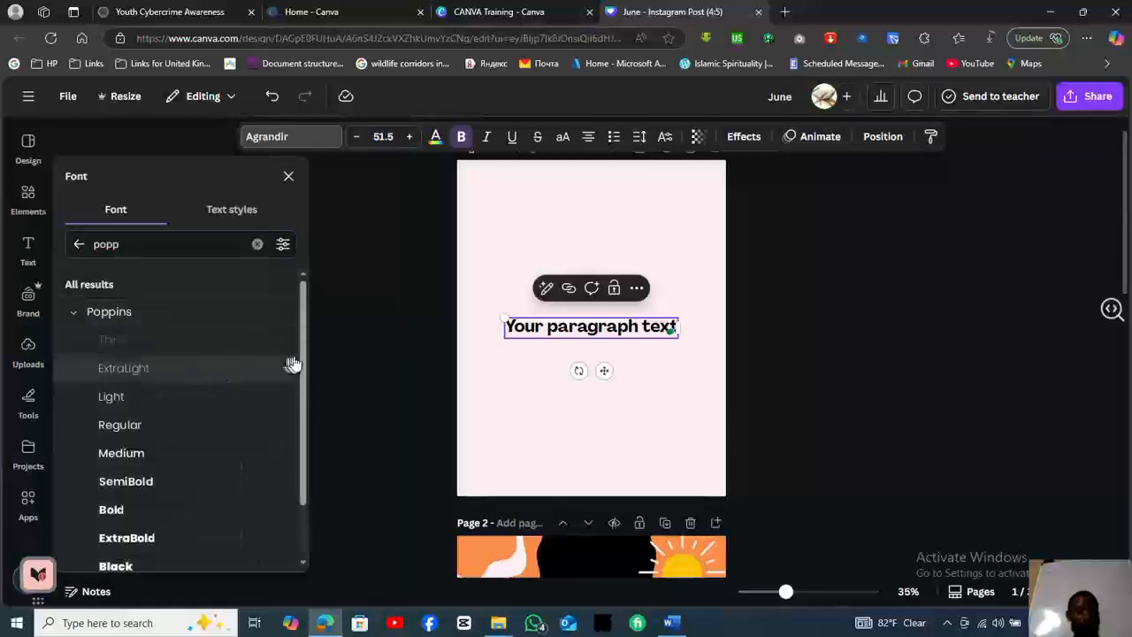
left_click_drag(304, 358, 301, 421)
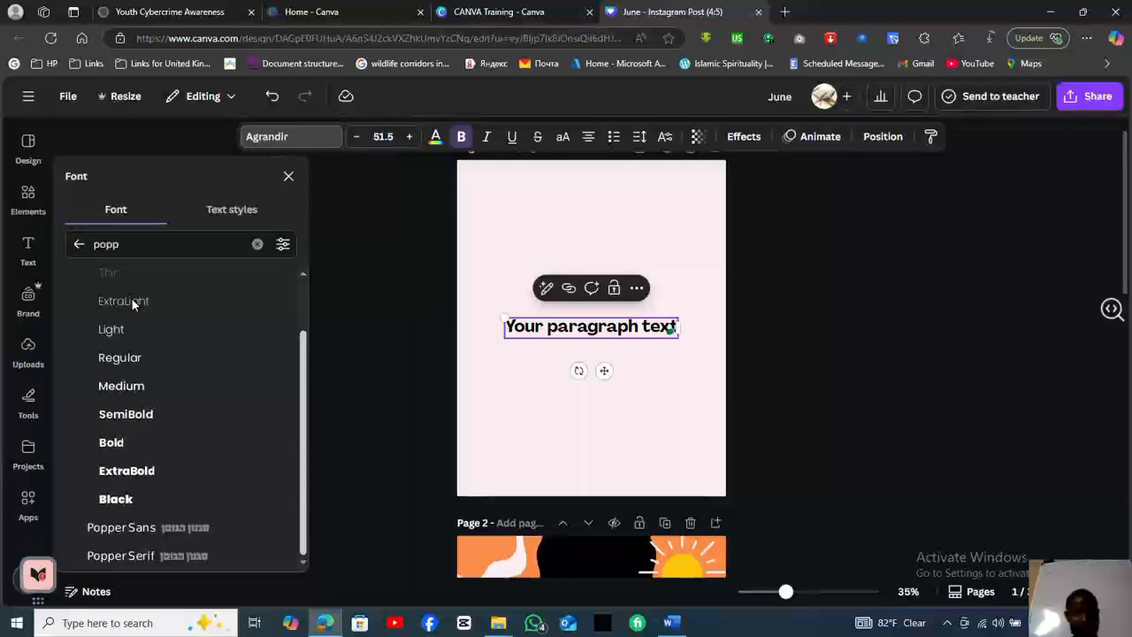
key("ctrl+a")
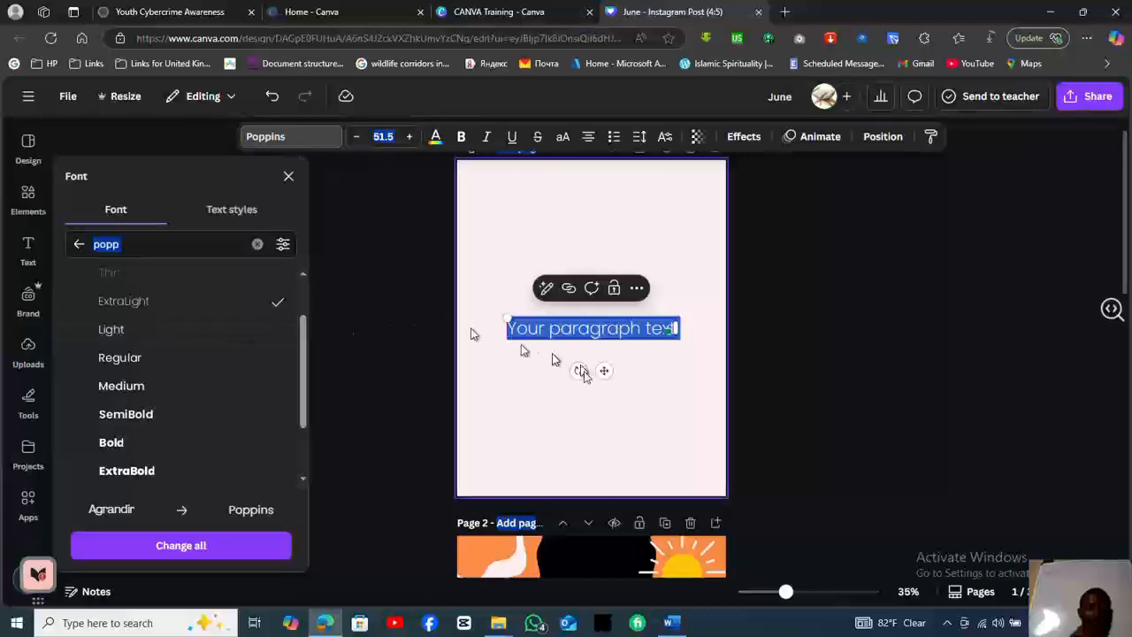
left_click(526, 398)
key("Escape")
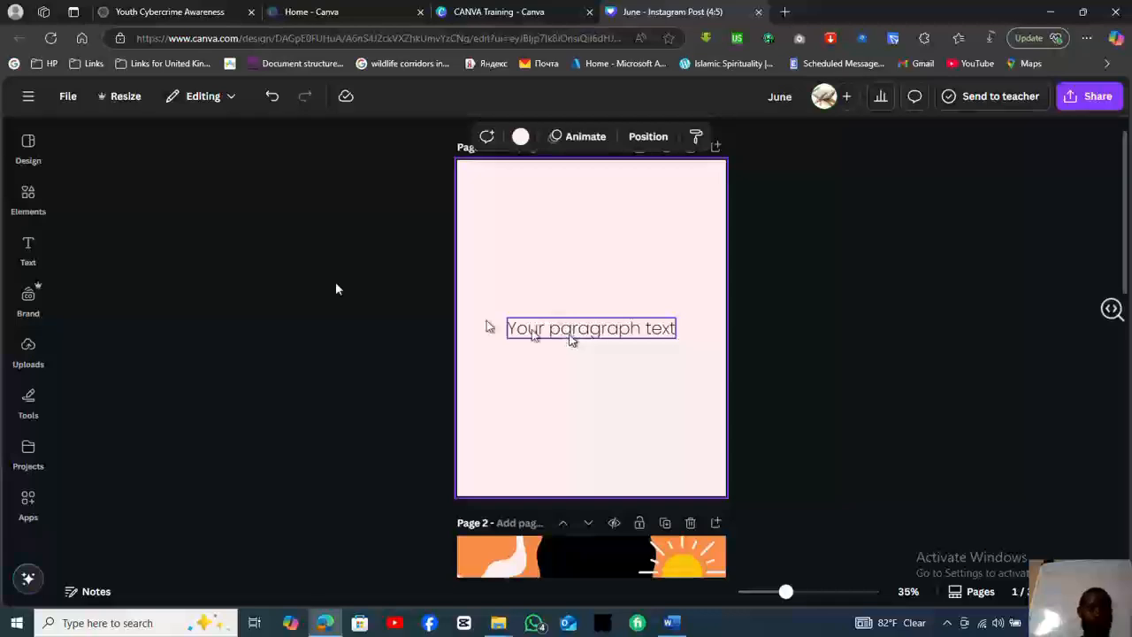
Add a default heading to the first page and place it just above the paragraph text.
left_click(28, 252)
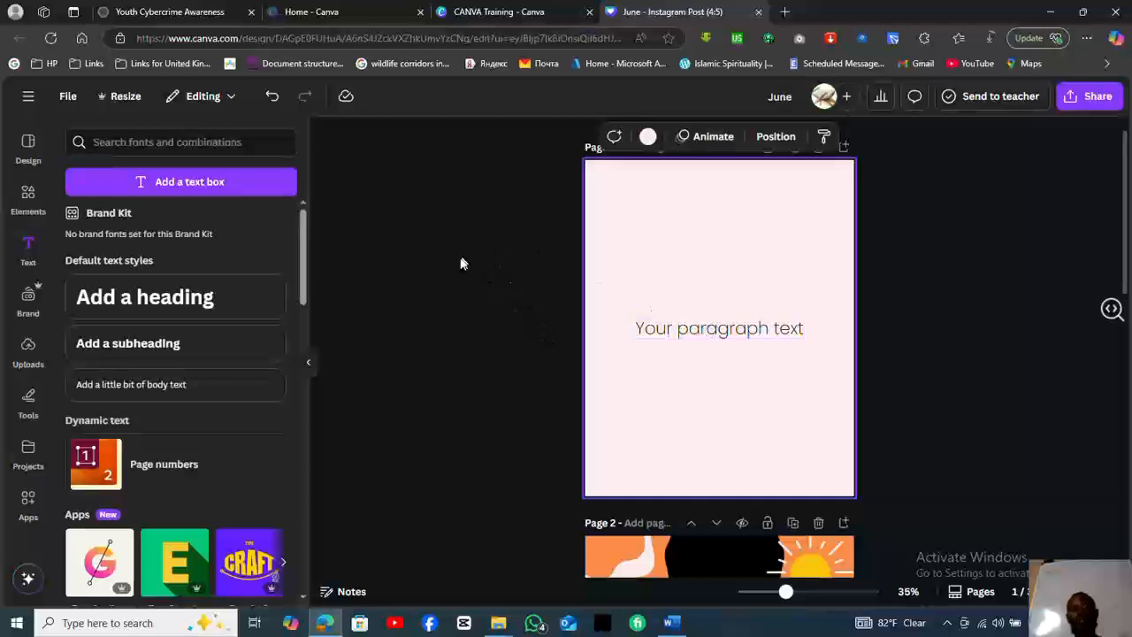
left_click(155, 299)
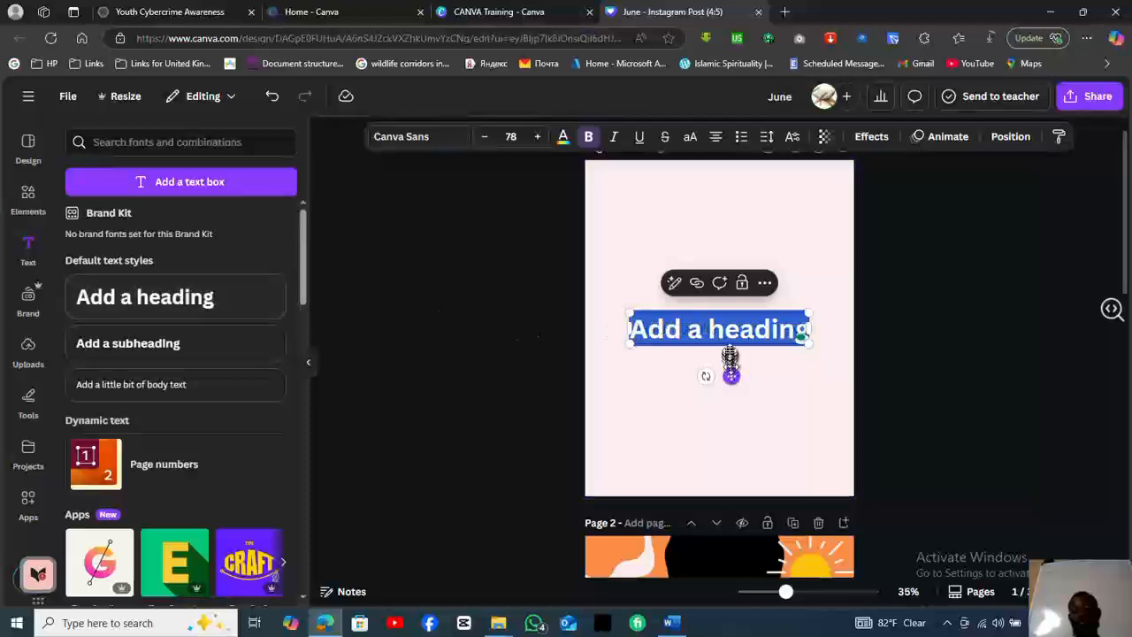
left_click_drag(732, 376, 729, 339)
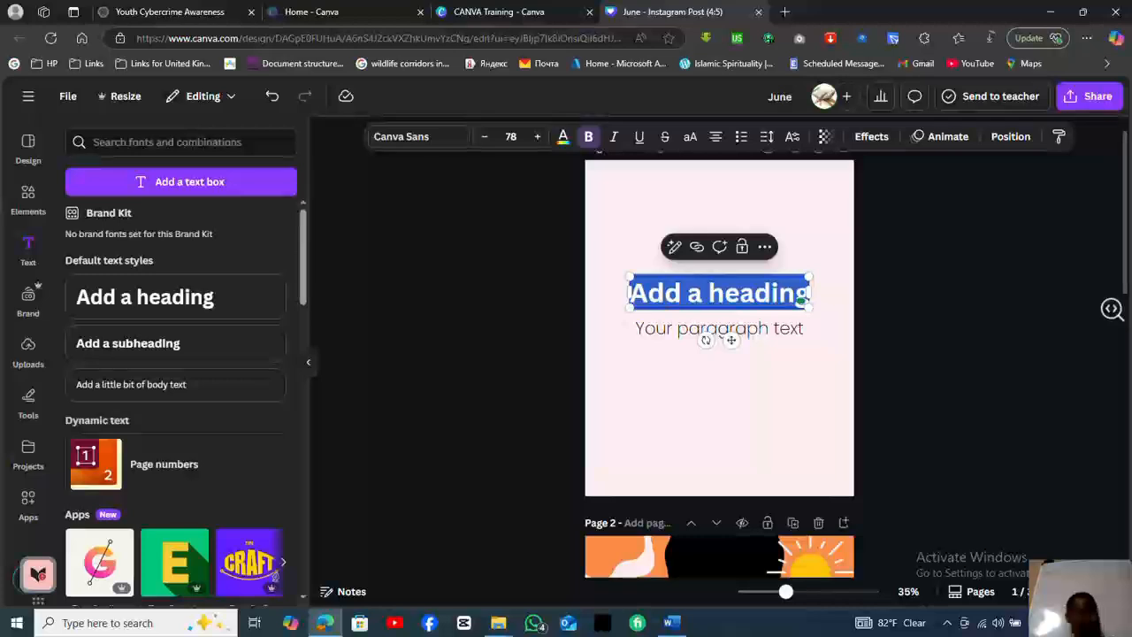
Change the heading's font to Poppins Bold.
left_click(421, 142)
type("popp")
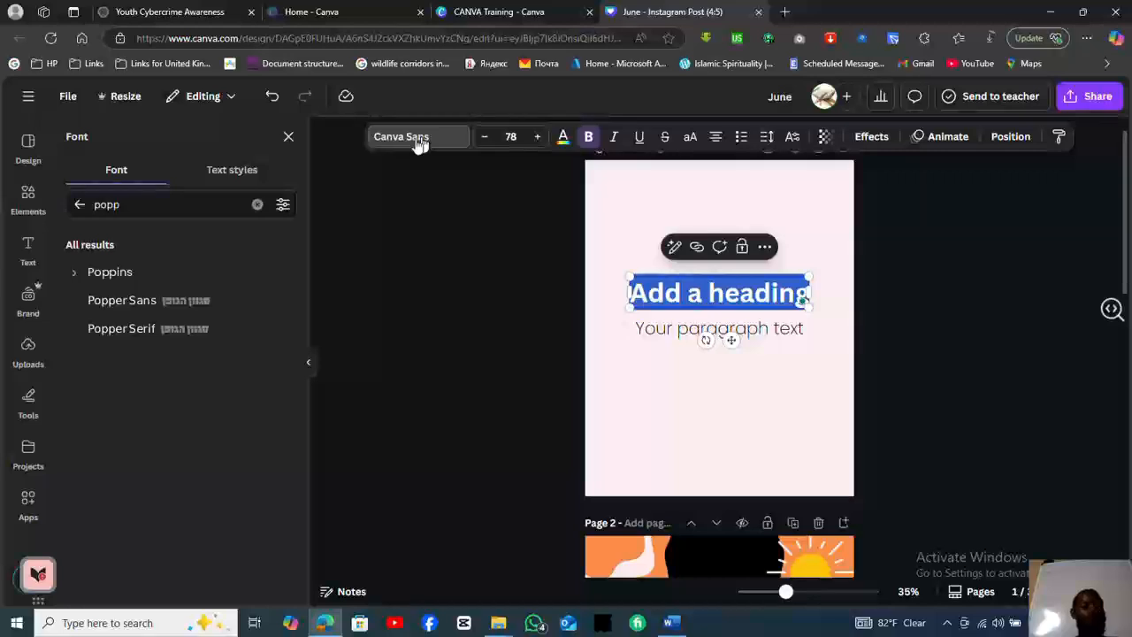
left_click(74, 276)
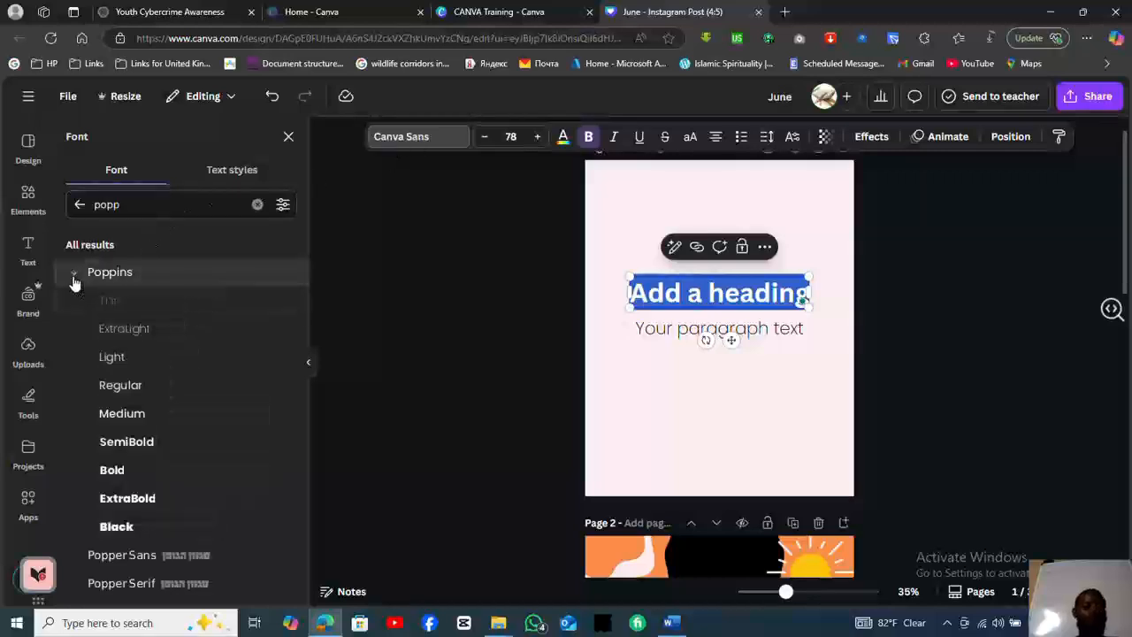
left_click(122, 474)
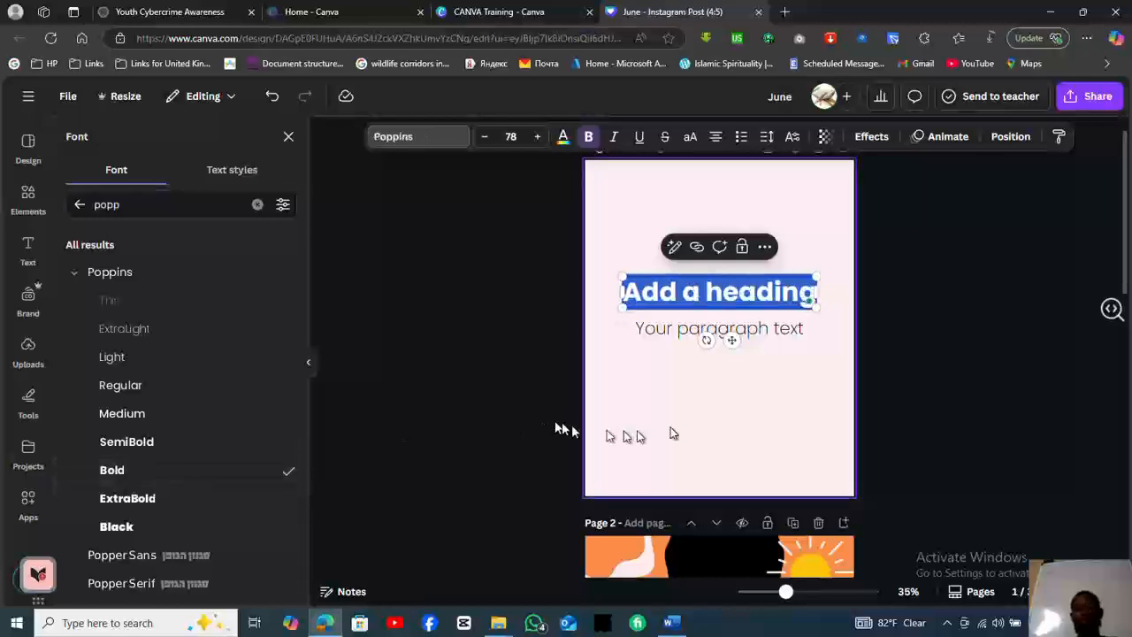
left_click(697, 413)
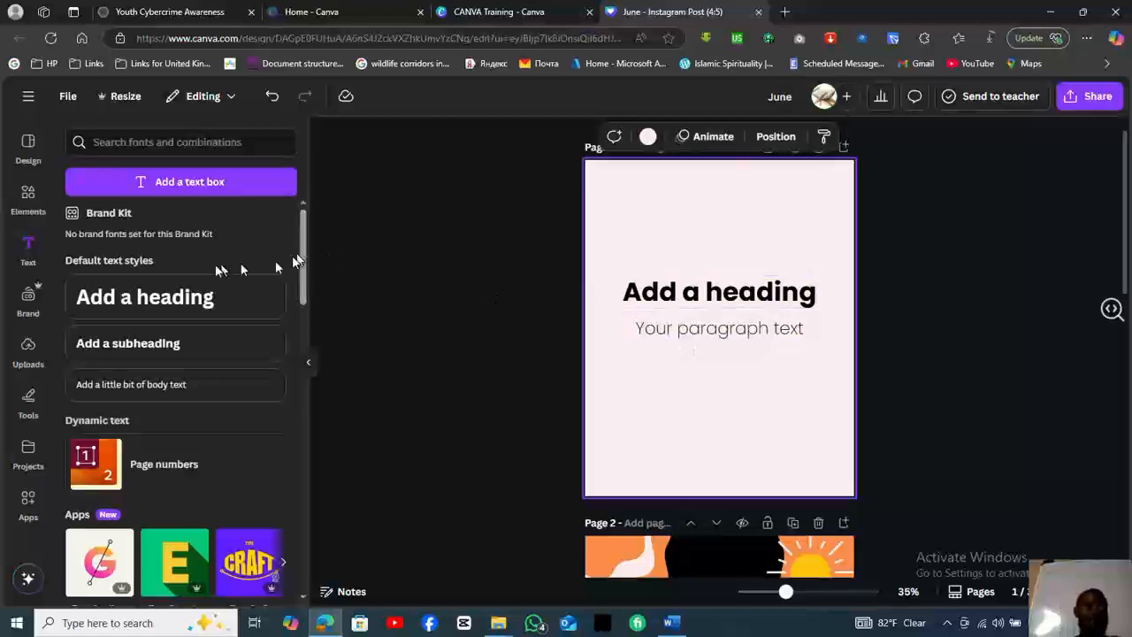
Add a default subheading to the first page and set its font to Poppins Medium.
left_click(139, 348)
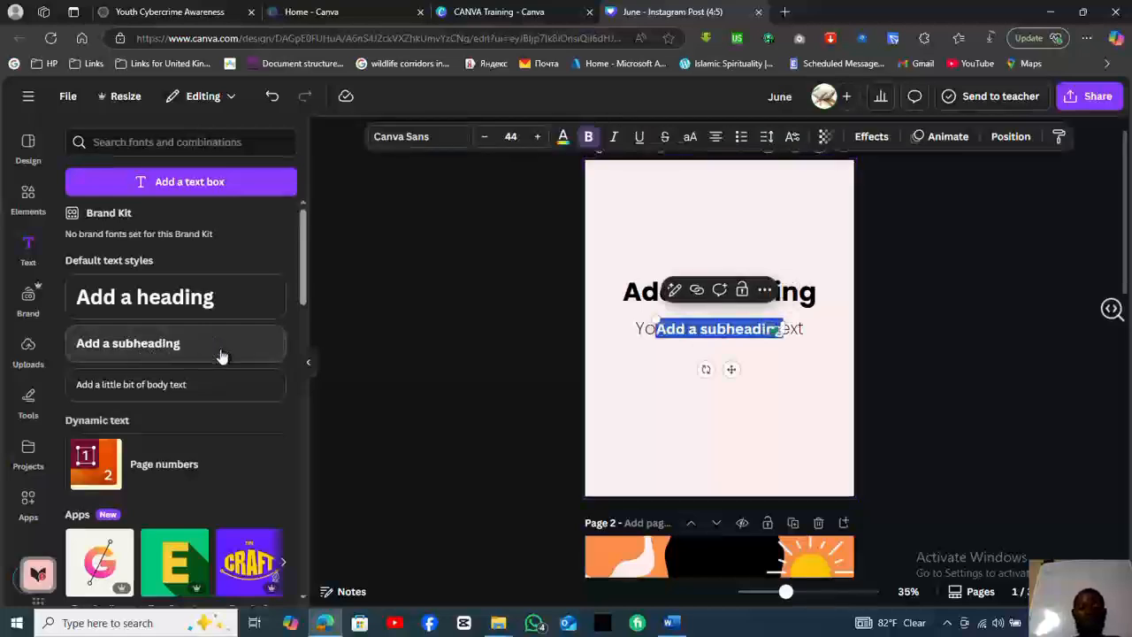
left_click(436, 142)
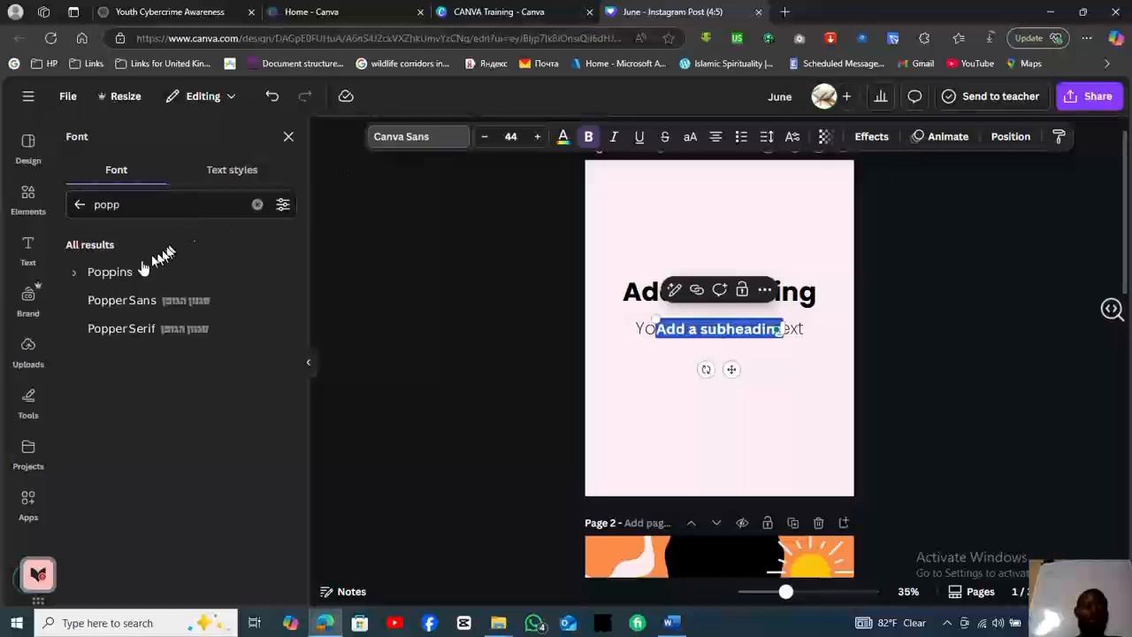
left_click(74, 273)
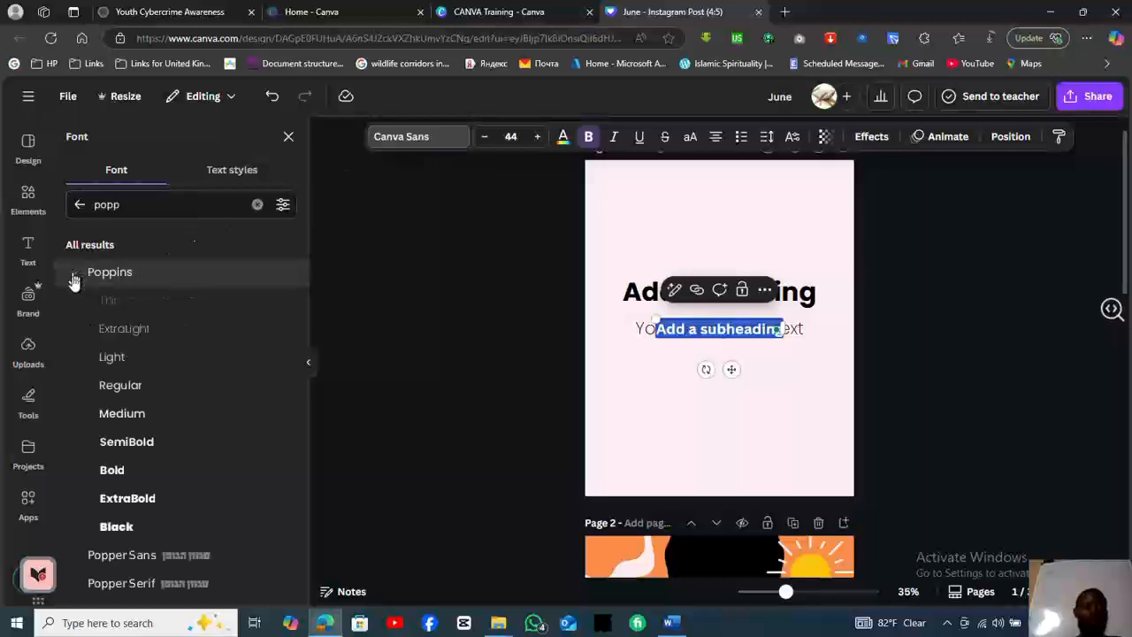
left_click(109, 395)
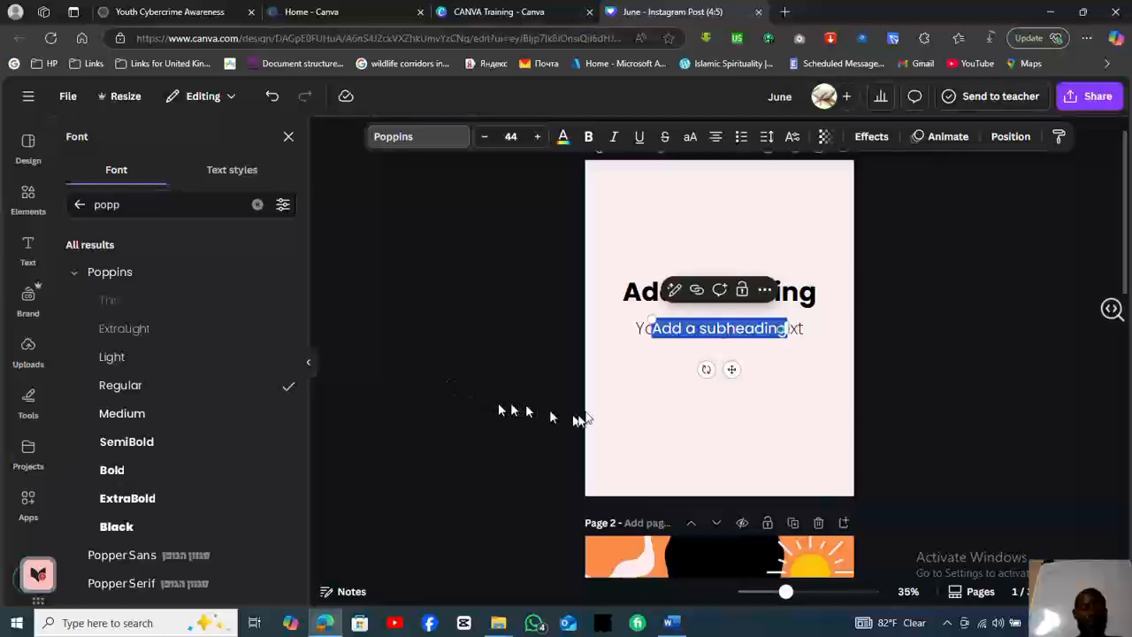
left_click(150, 418)
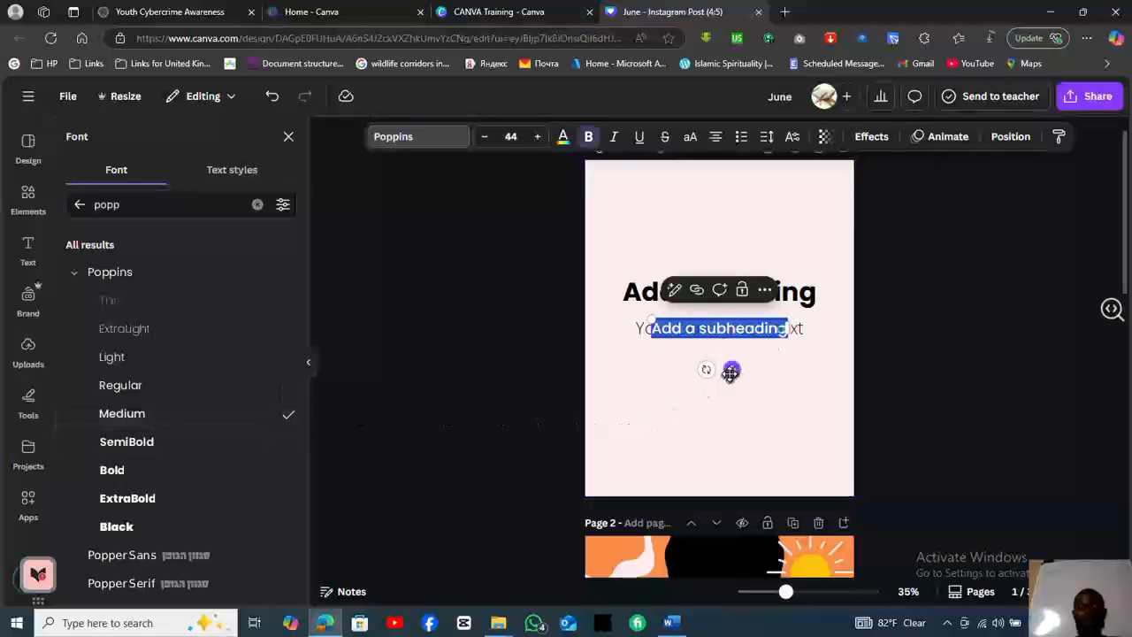
Move the paragraph text lower and place the subheading directly beneath the heading.
mouse_move(730, 368)
left_mouse_down()
mouse_move(731, 356)
mouse_move(731, 369)
left_mouse_up()
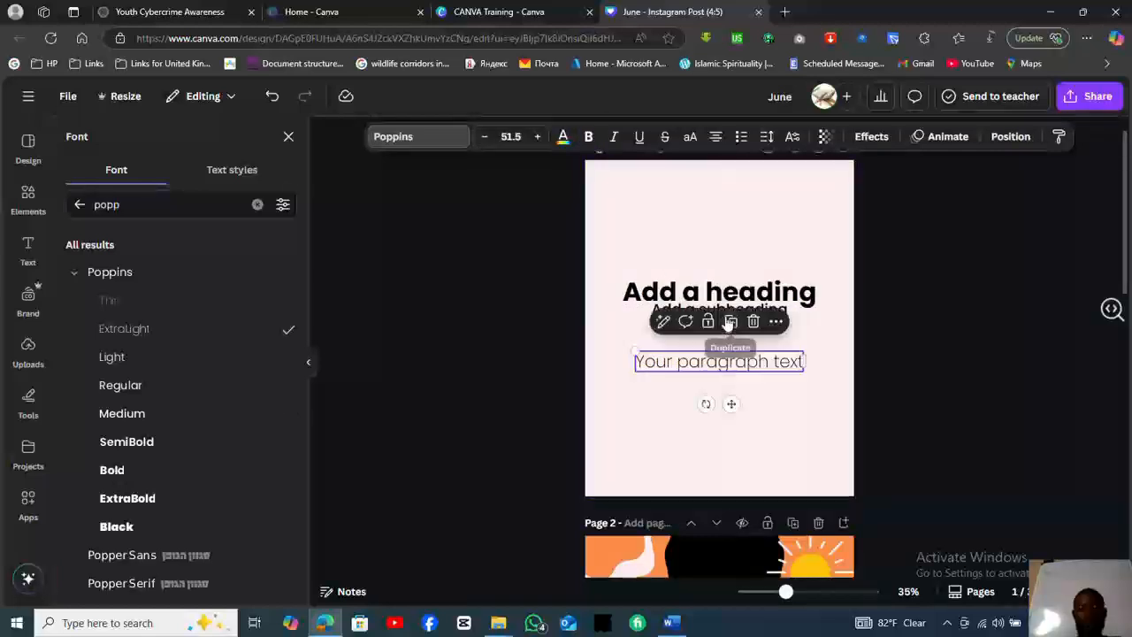
left_click(810, 316)
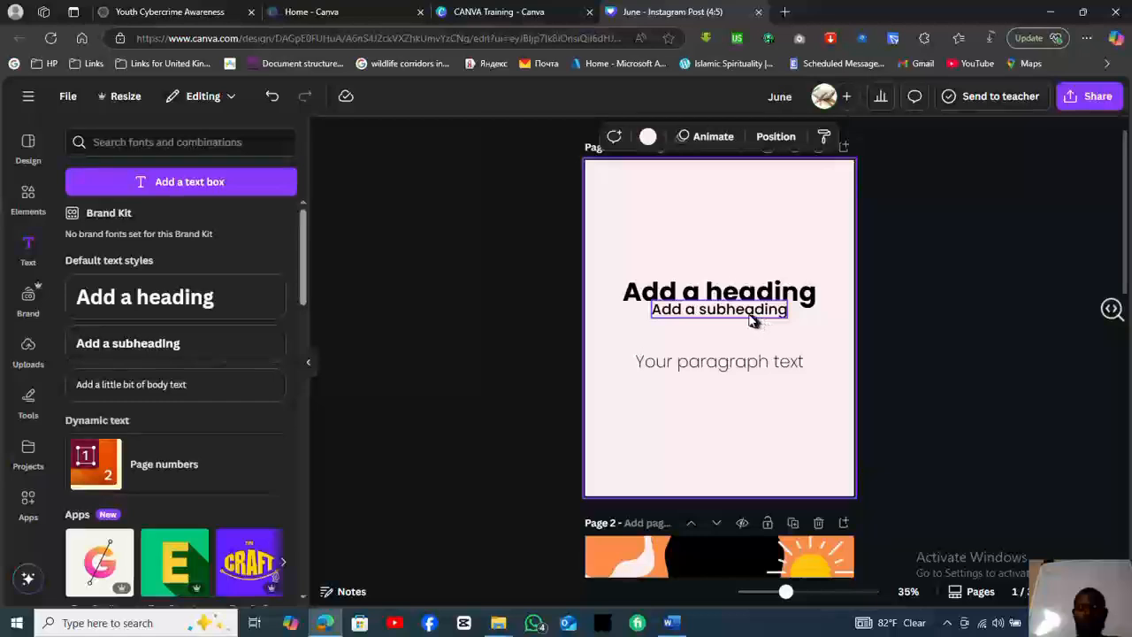
left_click_drag(752, 321, 746, 323)
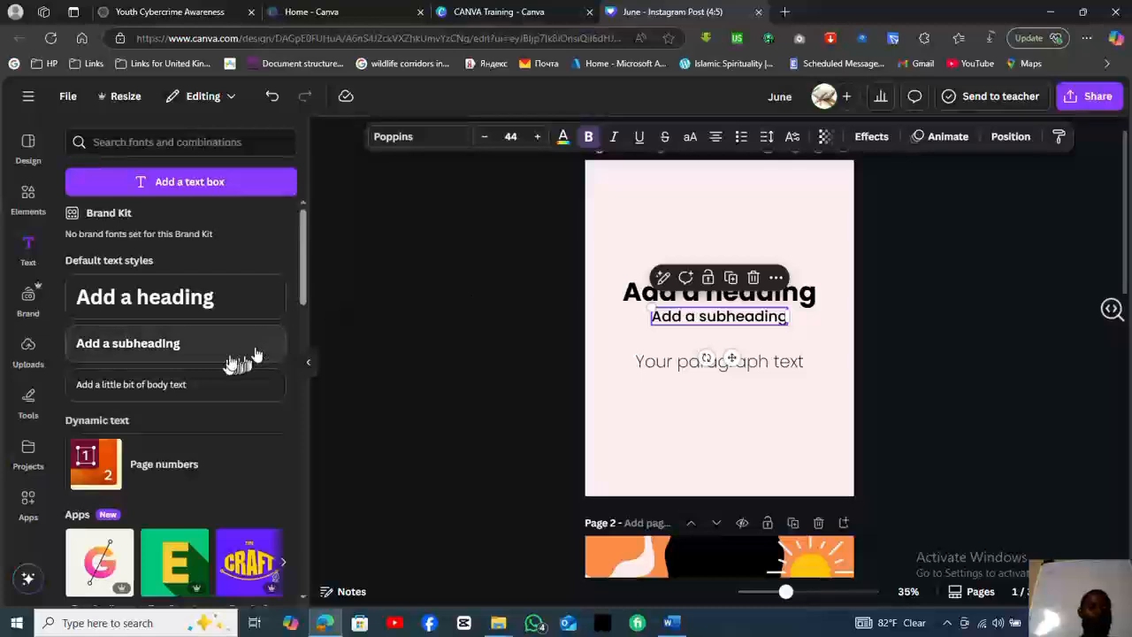
Add default body text to the first page and set its font to Poppins ExtraLight.
left_click(166, 390)
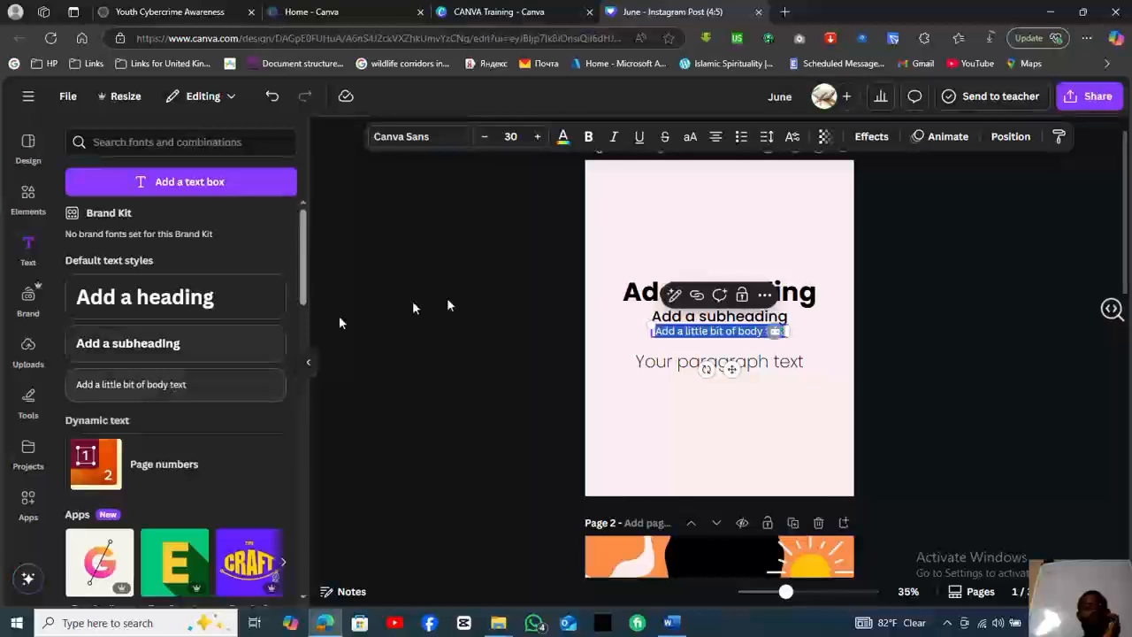
left_click(437, 139)
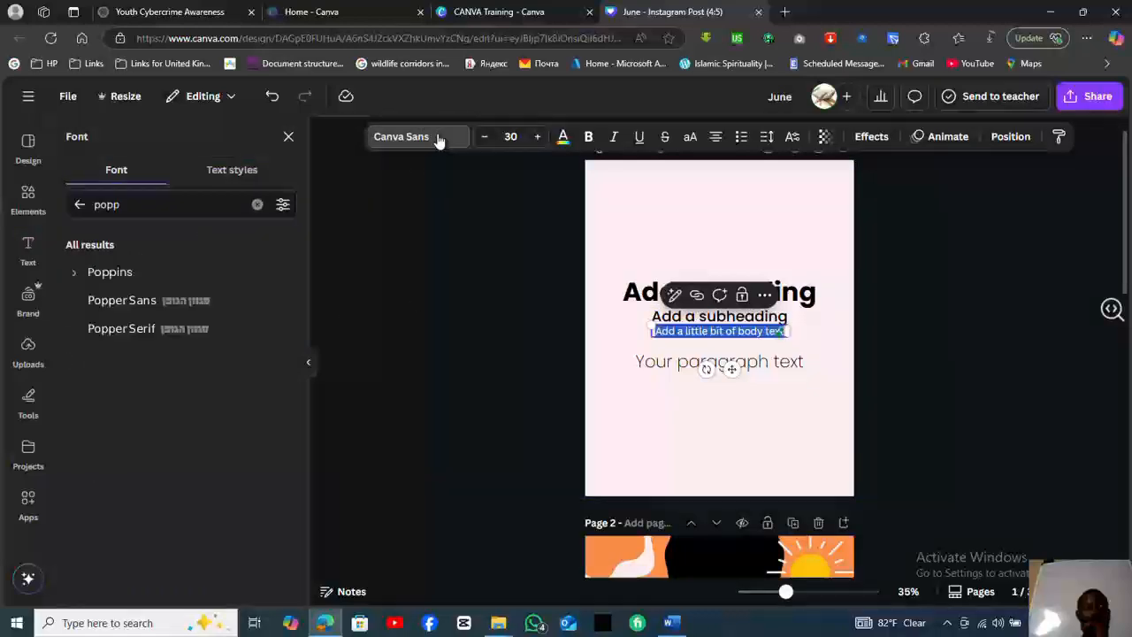
left_click(75, 275)
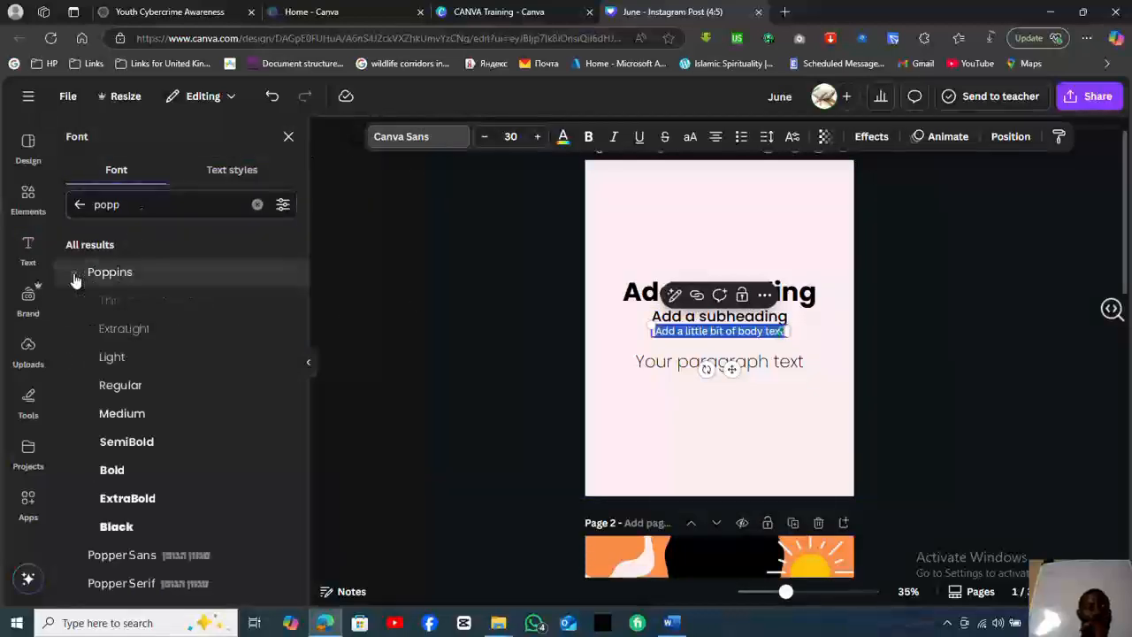
left_click(126, 330)
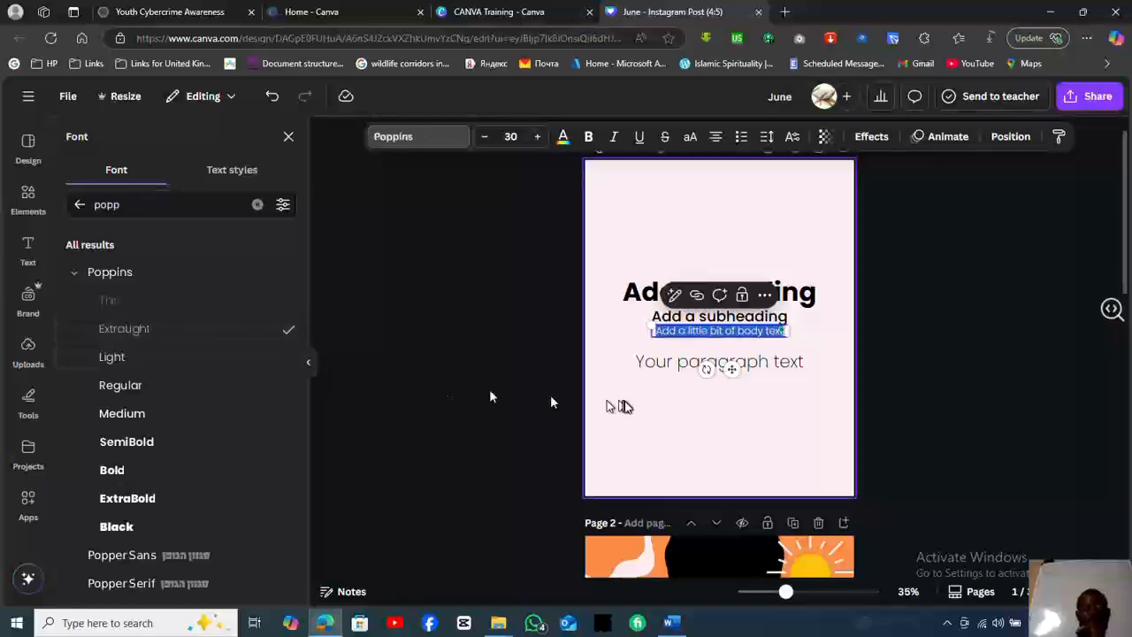
left_click(637, 419)
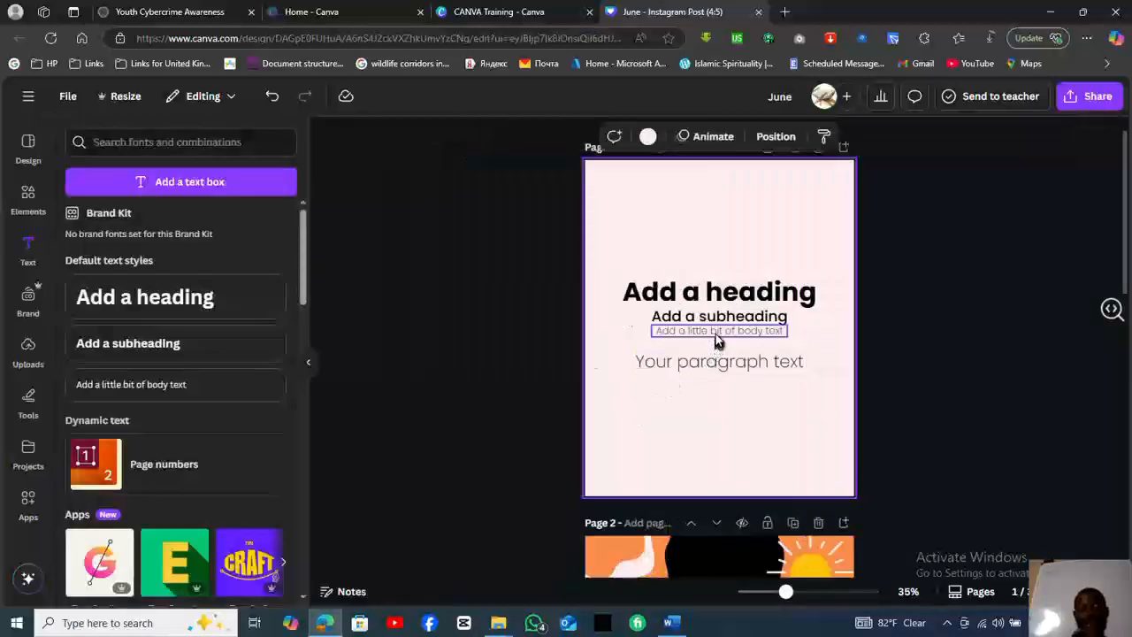
Move the small body text slightly lower beneath the subheading.
left_click(715, 334)
left_click_drag(715, 334, 716, 339)
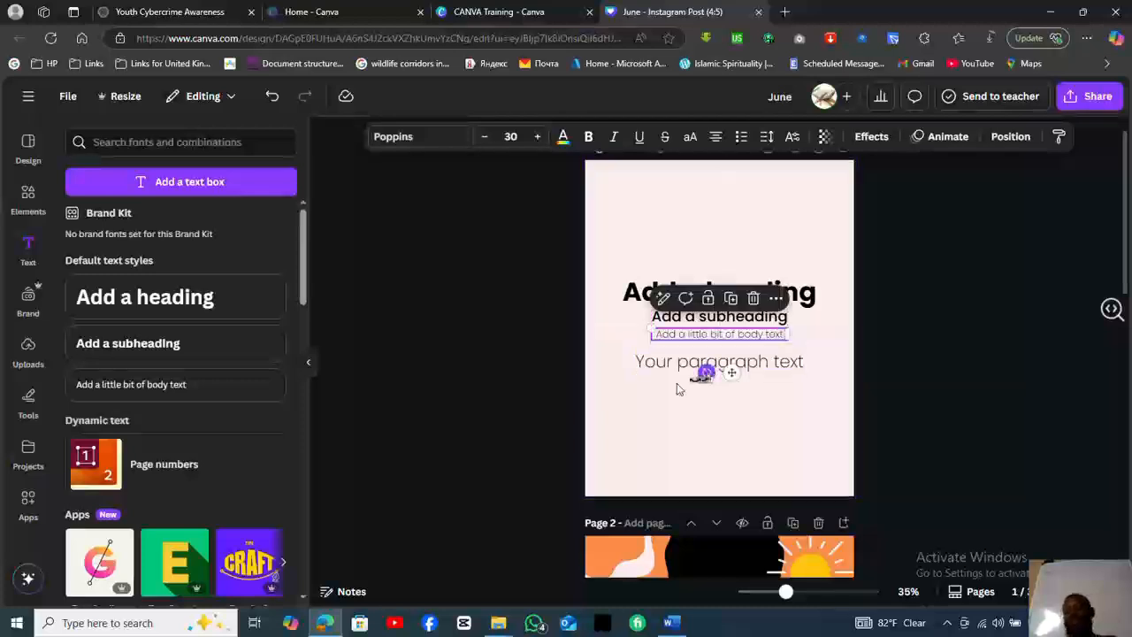
left_click(650, 408)
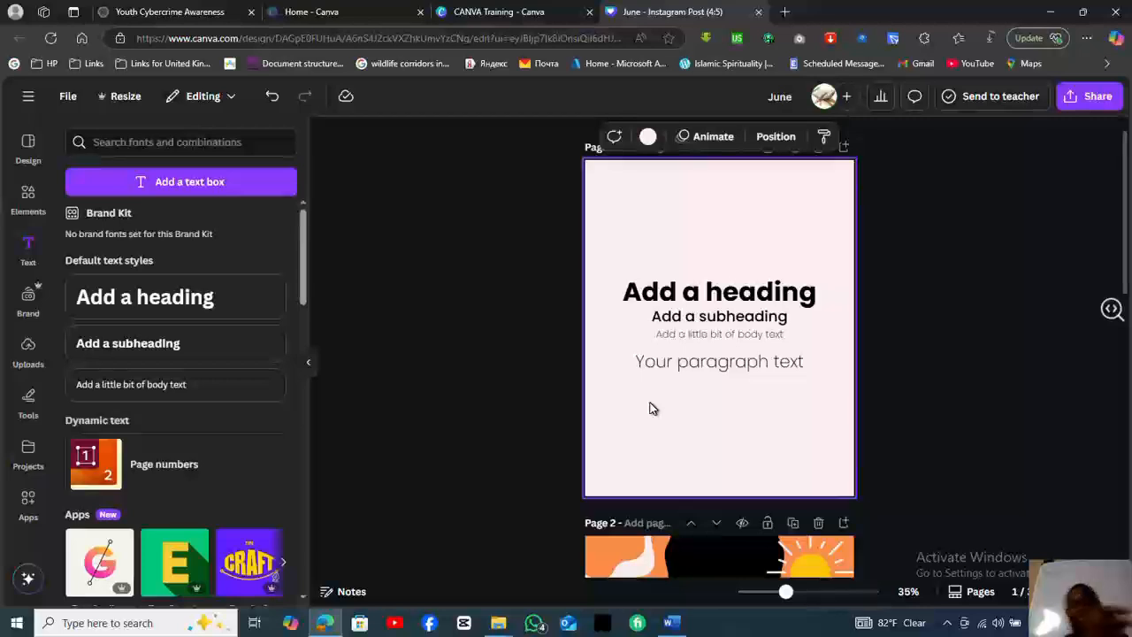
Set the font size of the paragraph text below the body text to 12.
left_click(713, 365)
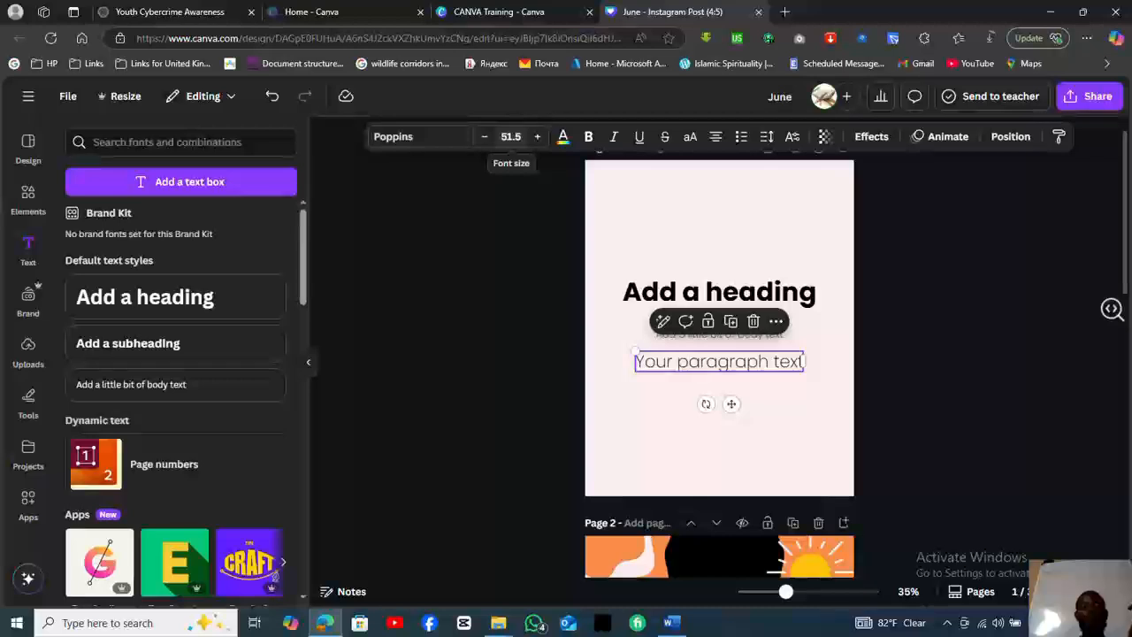
left_click(511, 136)
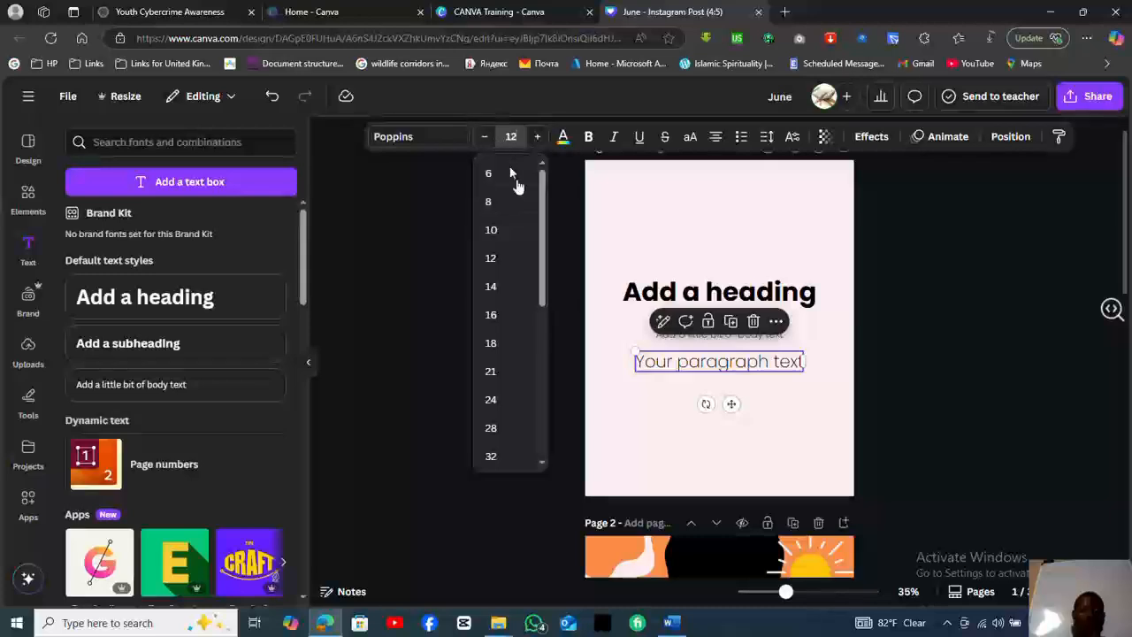
left_click(497, 258)
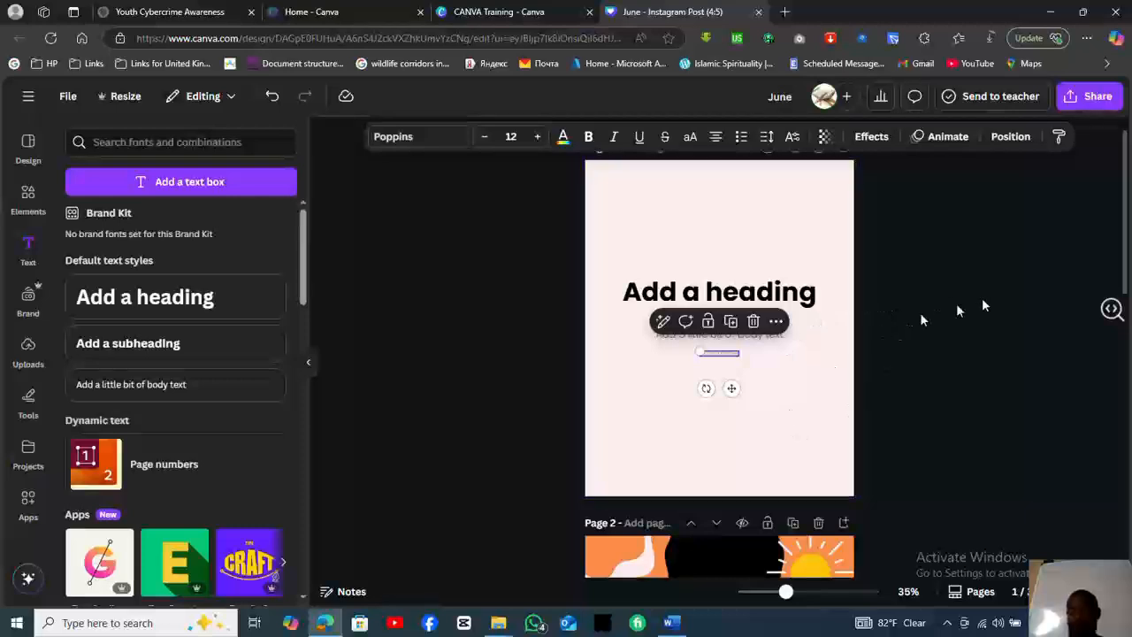
Examine the small paragraph text on the page at the 100%, Fit and Fill zoom levels.
left_click(907, 592)
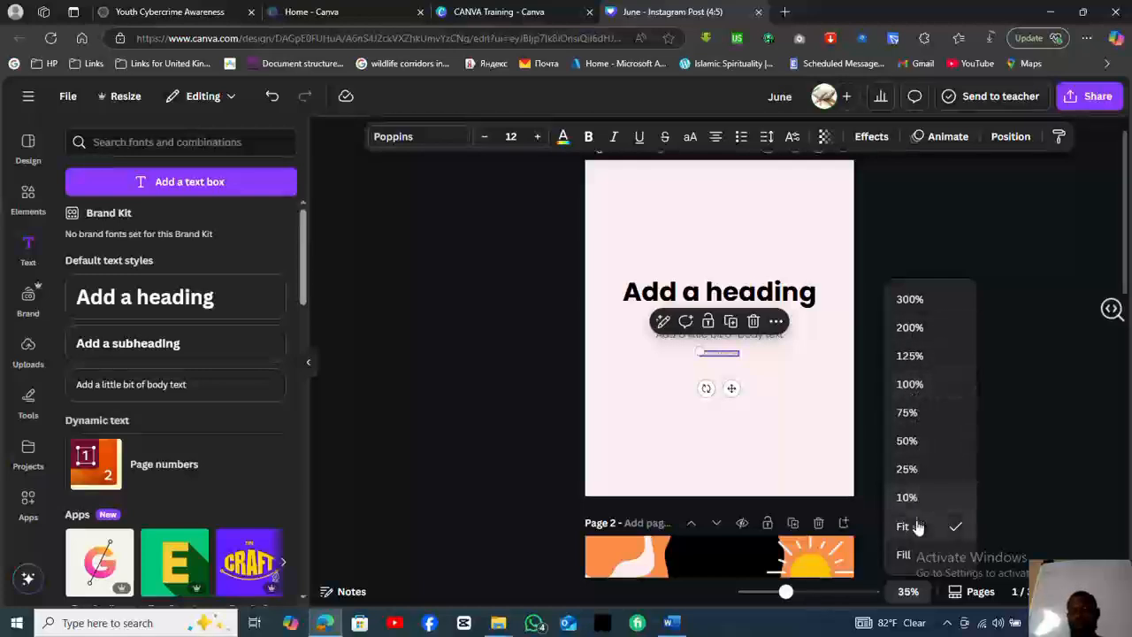
left_click(909, 386)
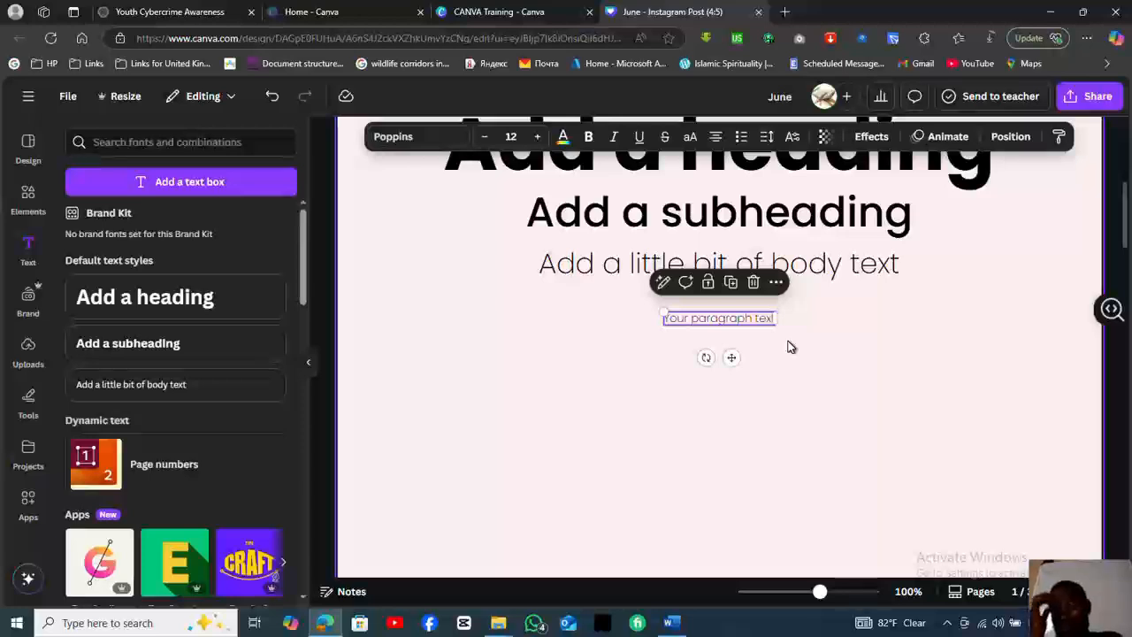
left_click(904, 590)
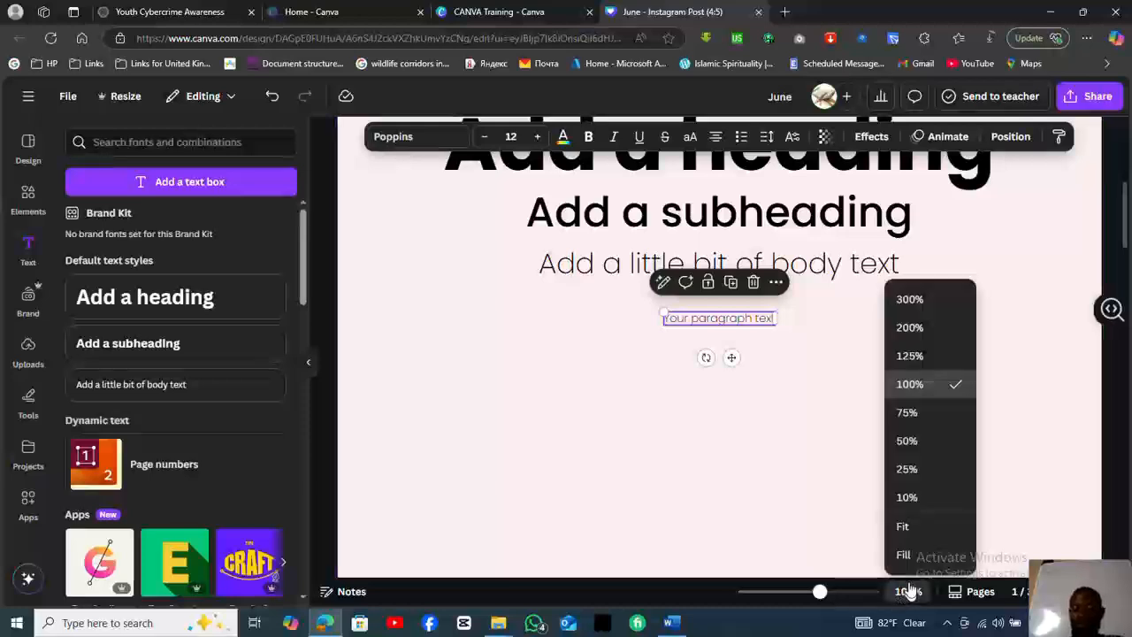
left_click(905, 530)
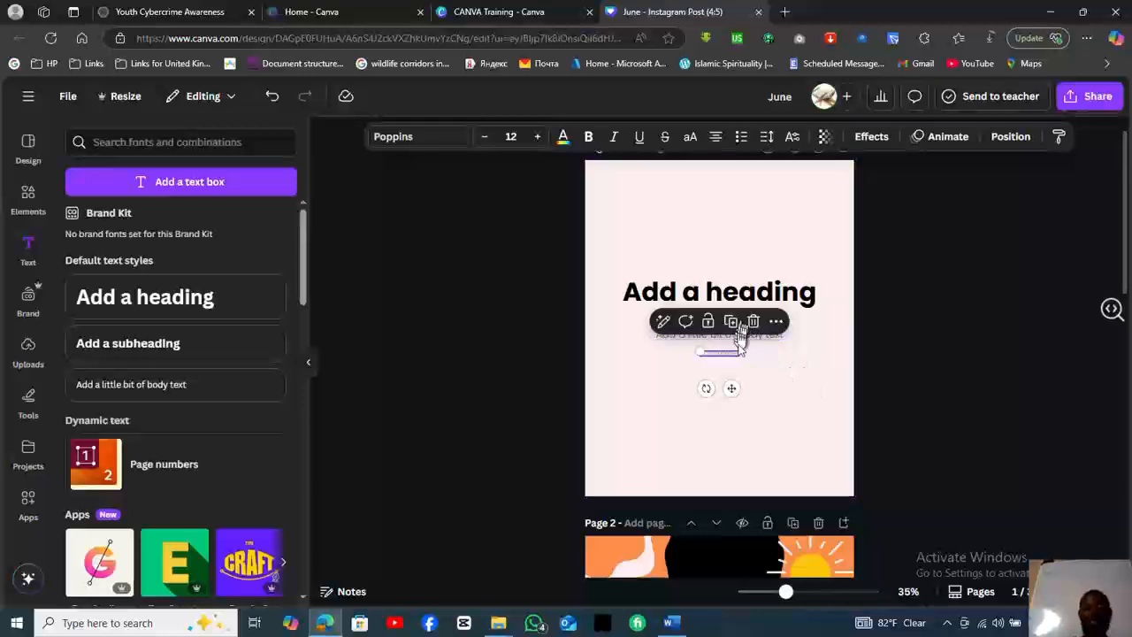
left_click(909, 592)
left_click(913, 529)
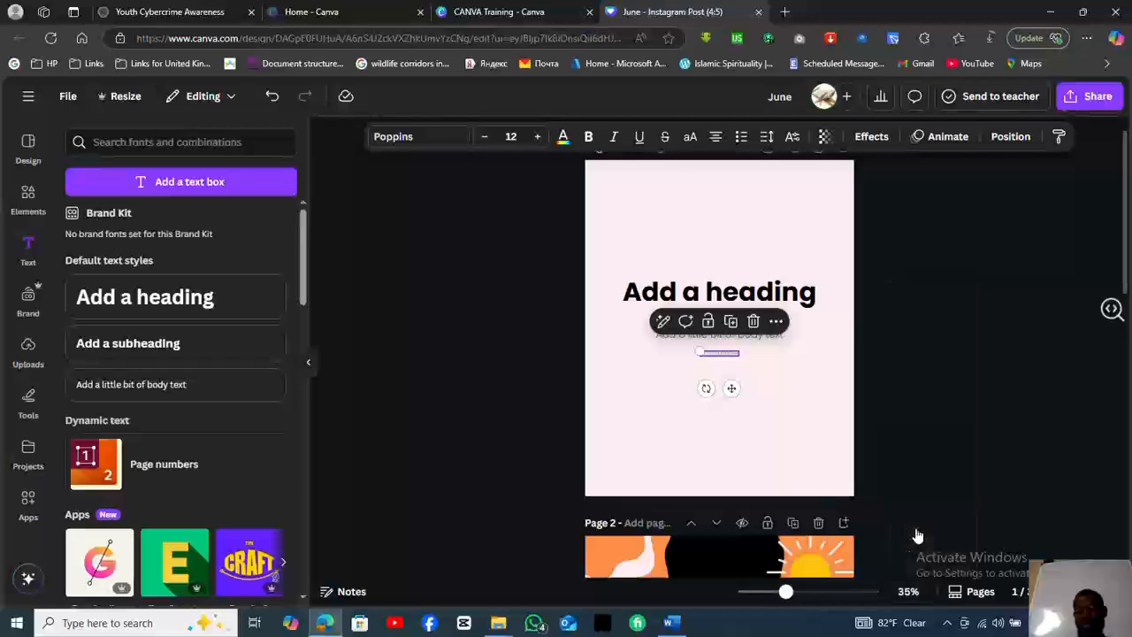
left_click(909, 590)
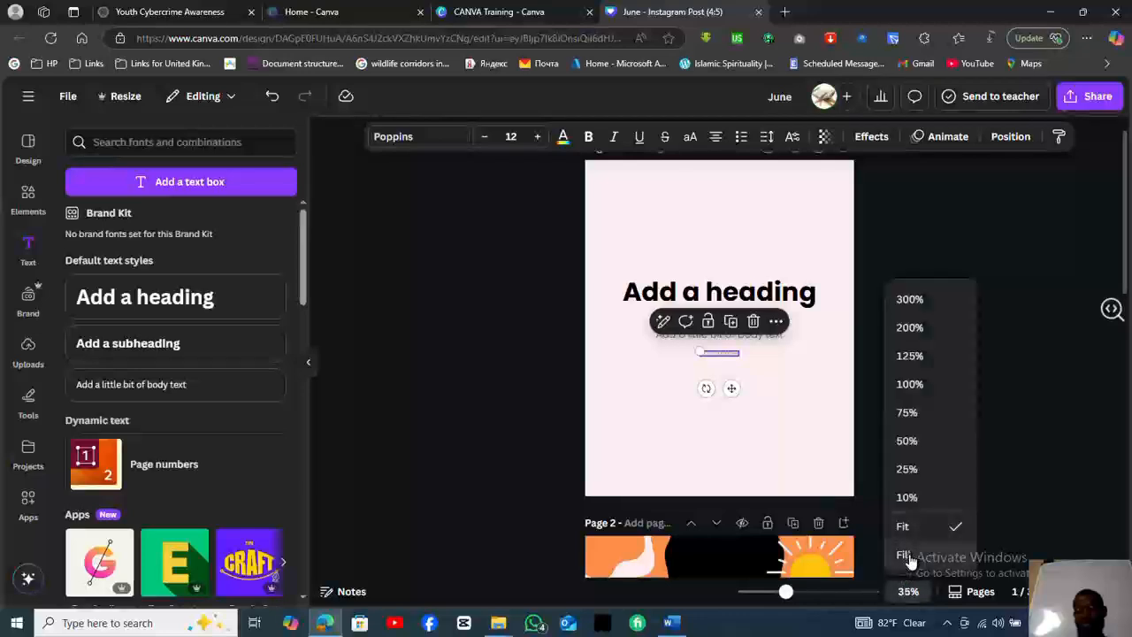
left_click(904, 557)
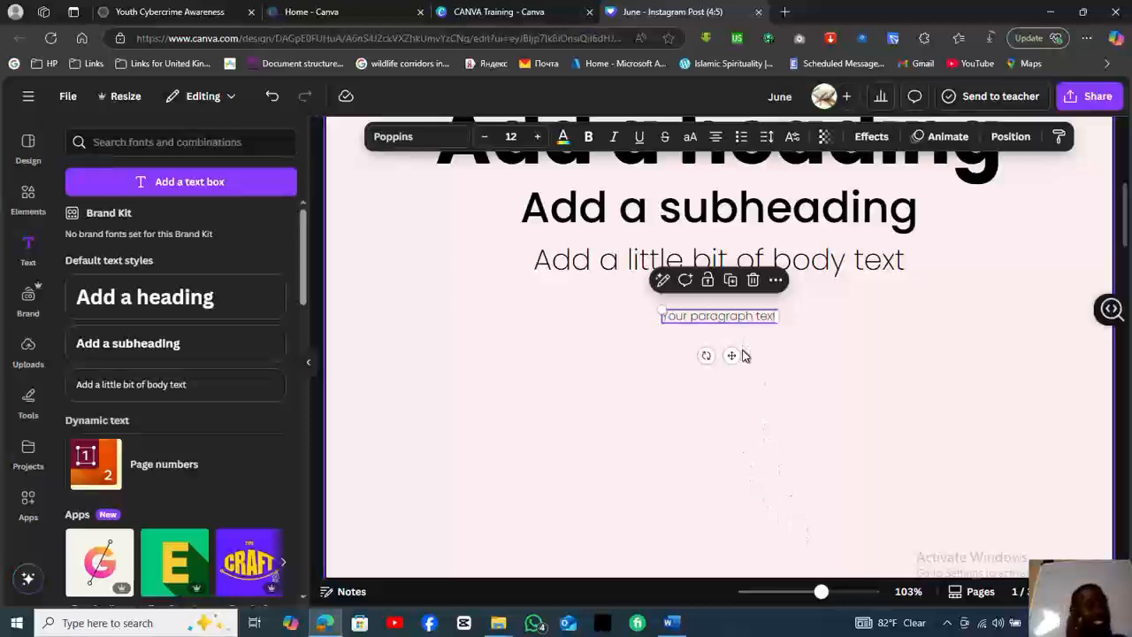
left_click(506, 394)
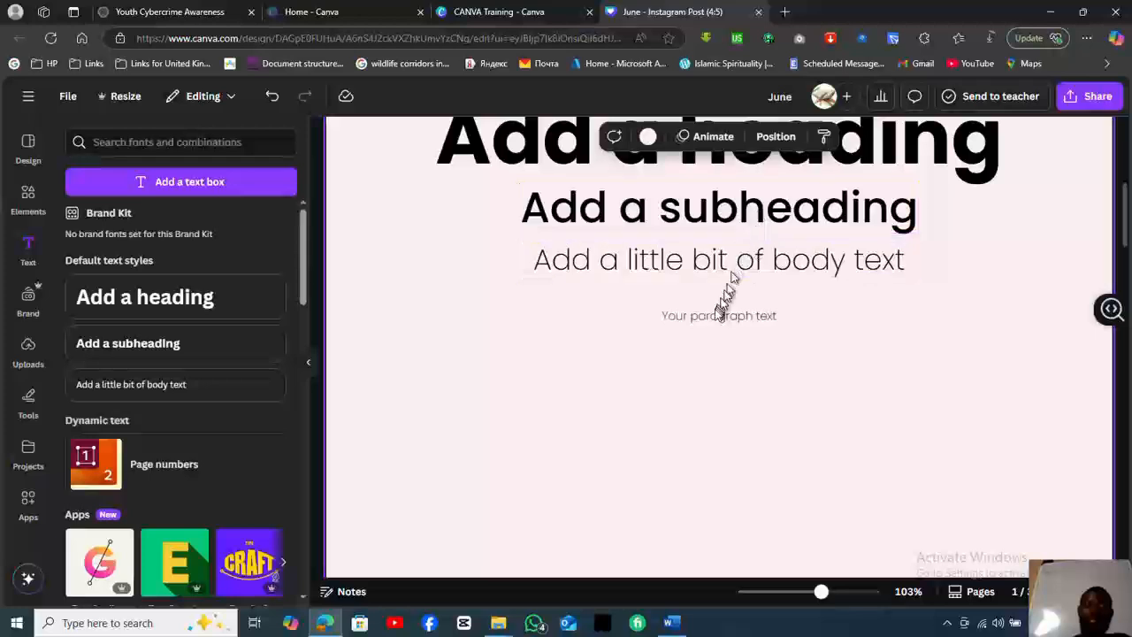
Change the paragraph text's color to the custom dark green #03390C.
left_click(716, 319)
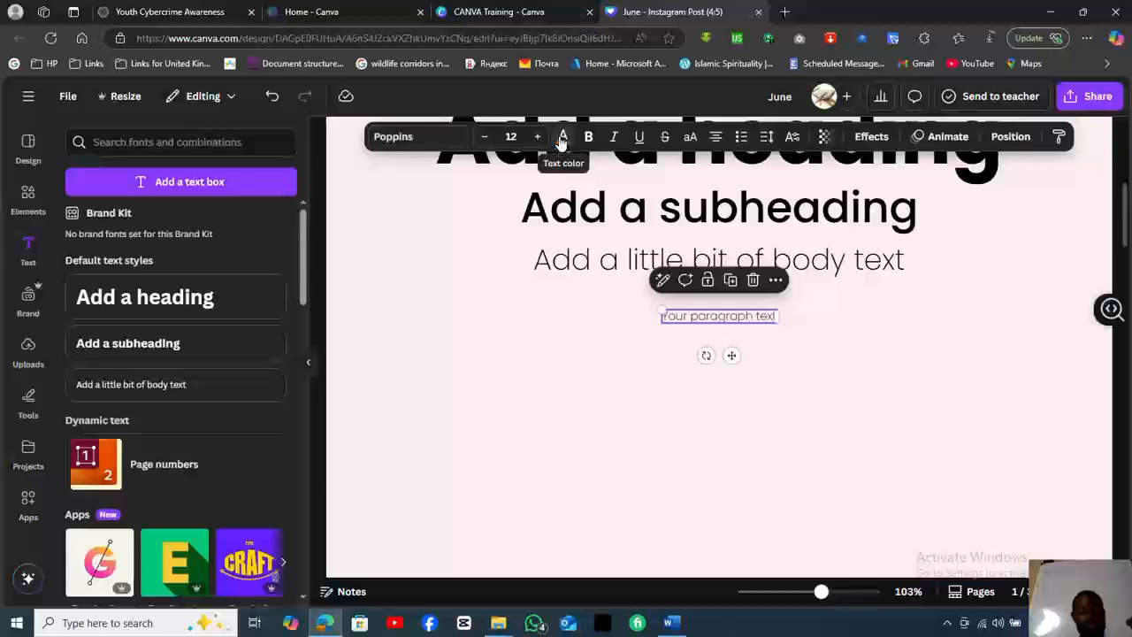
left_click(562, 139)
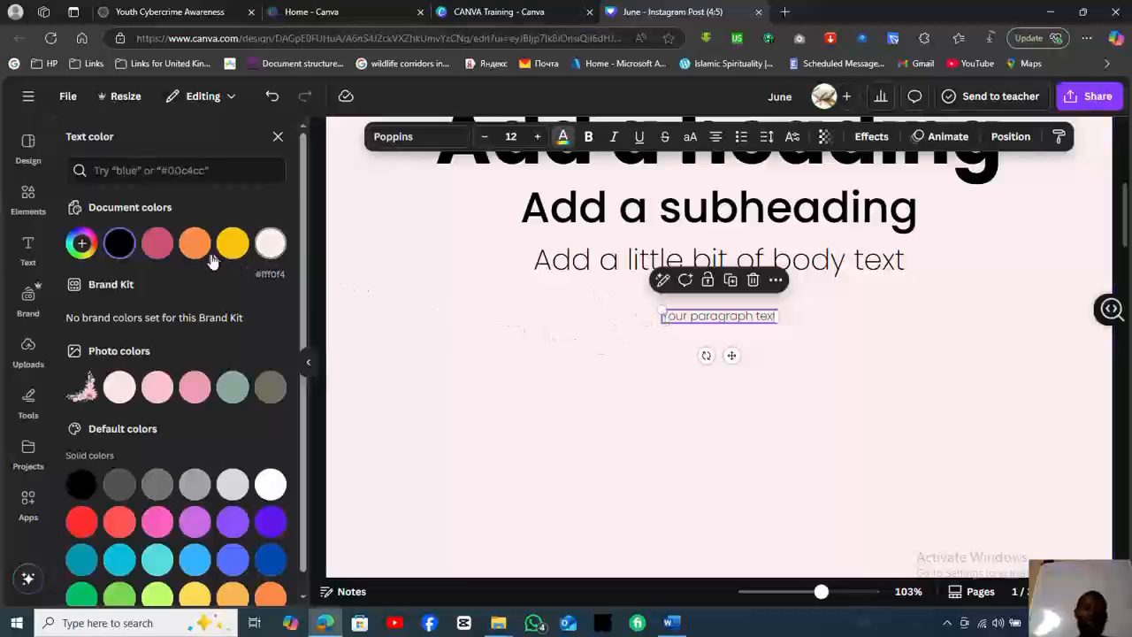
left_click(119, 244)
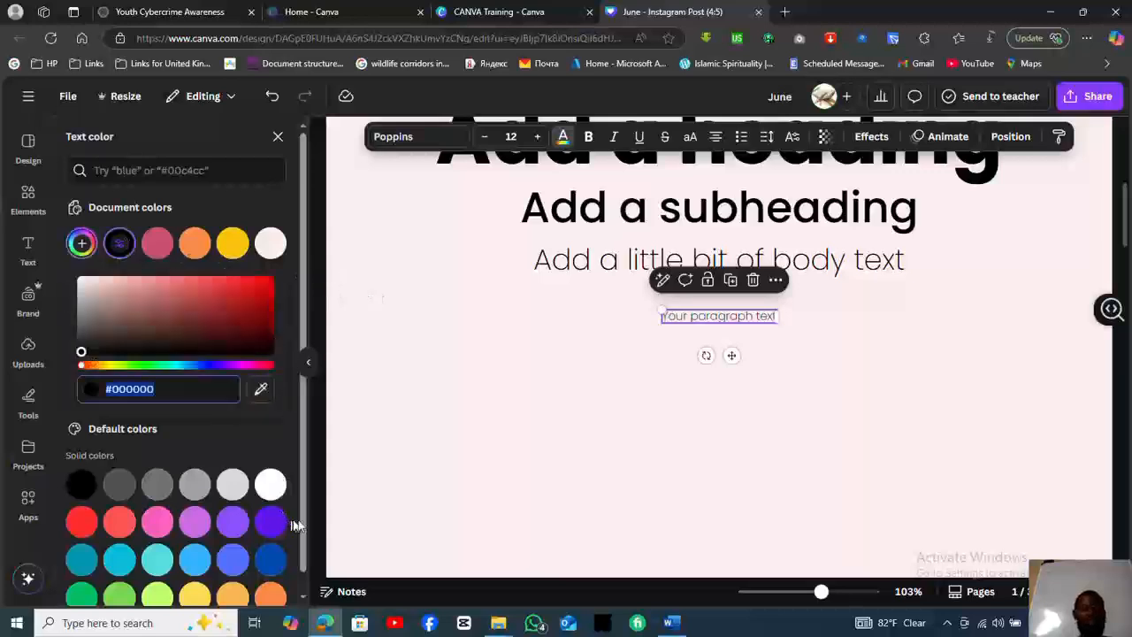
left_click(83, 242)
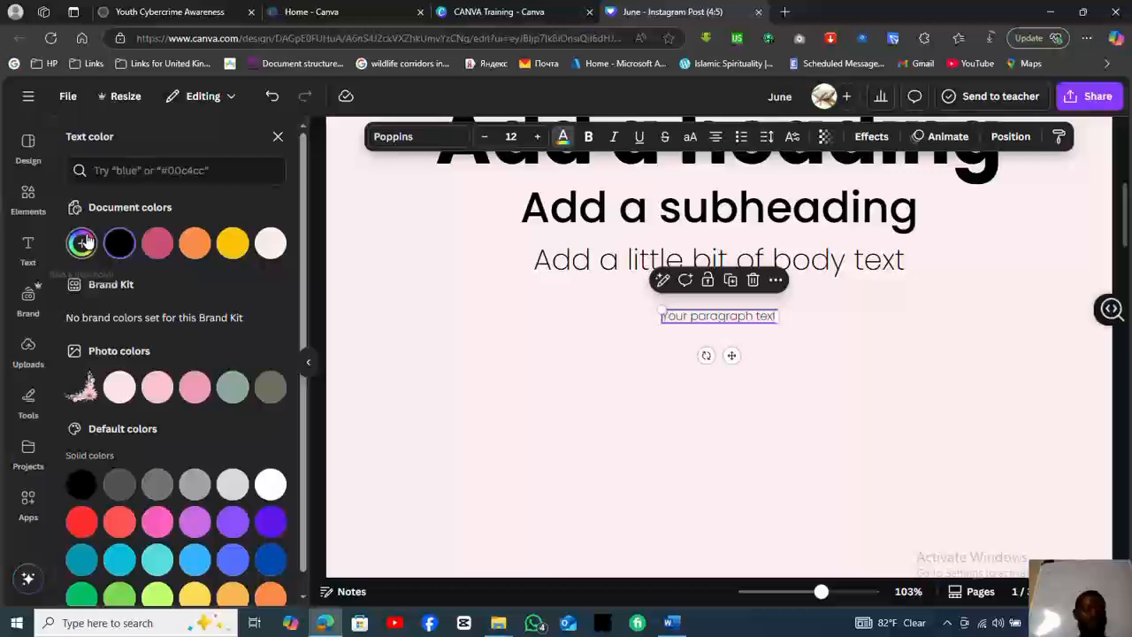
left_click(83, 243)
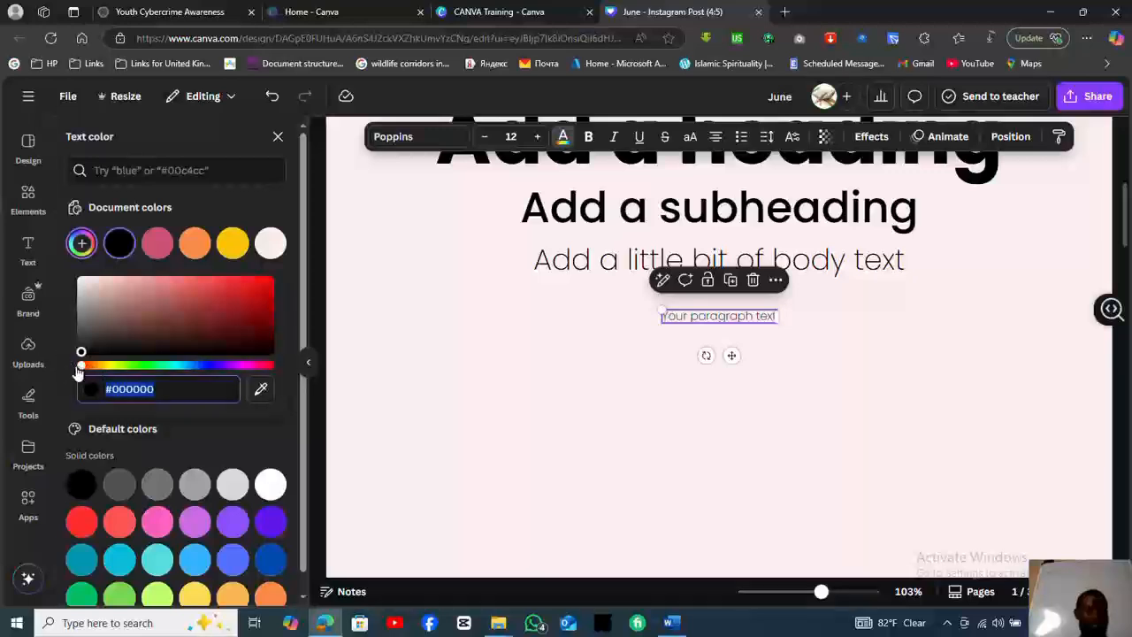
left_click_drag(86, 369, 148, 375)
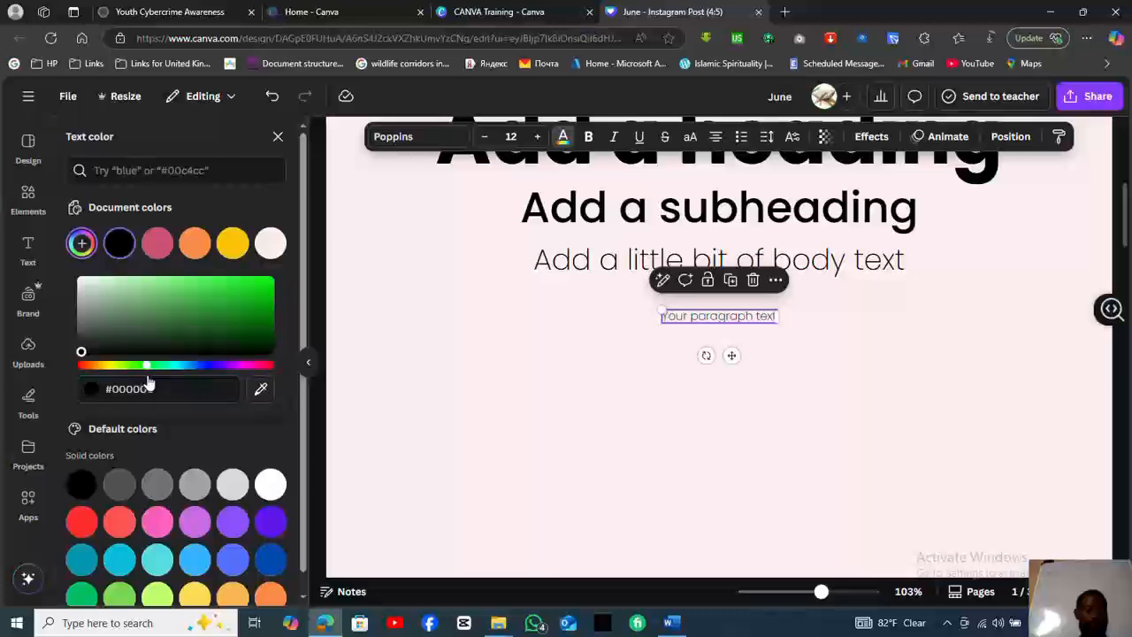
left_click(265, 342)
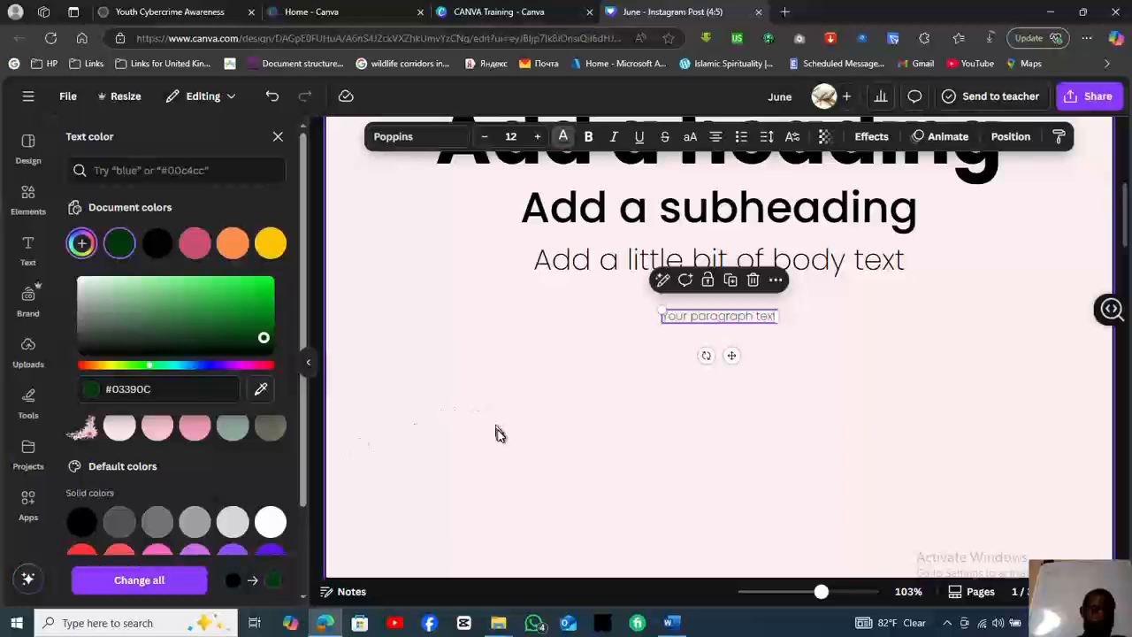
left_click(584, 399)
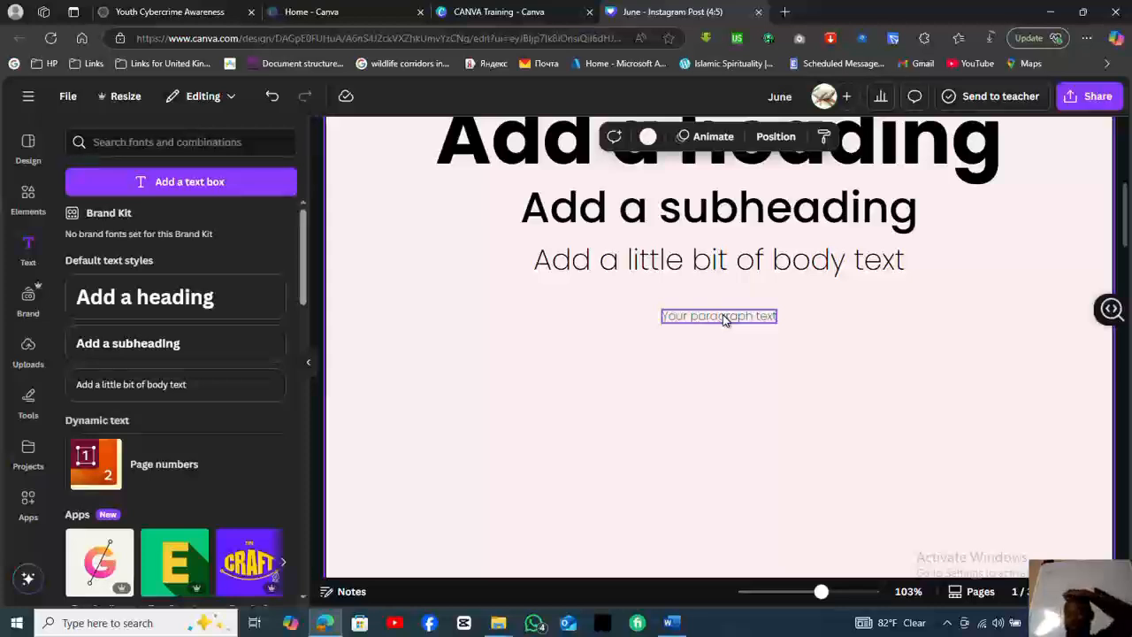
Increase the paragraph text's font size to 30.
left_click(723, 316)
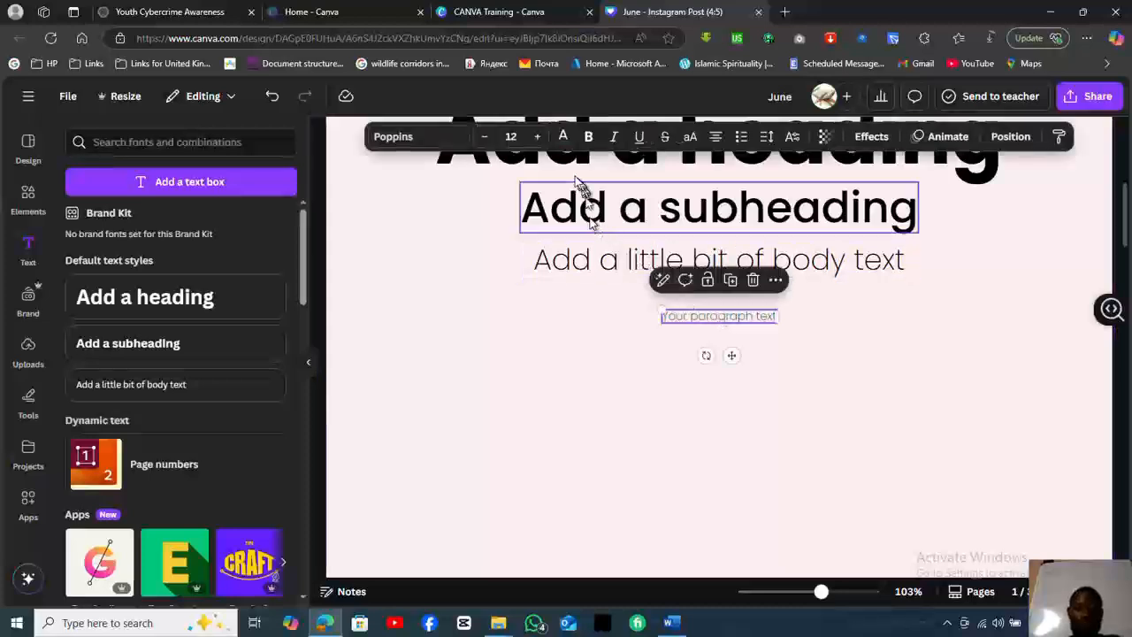
left_click(538, 140)
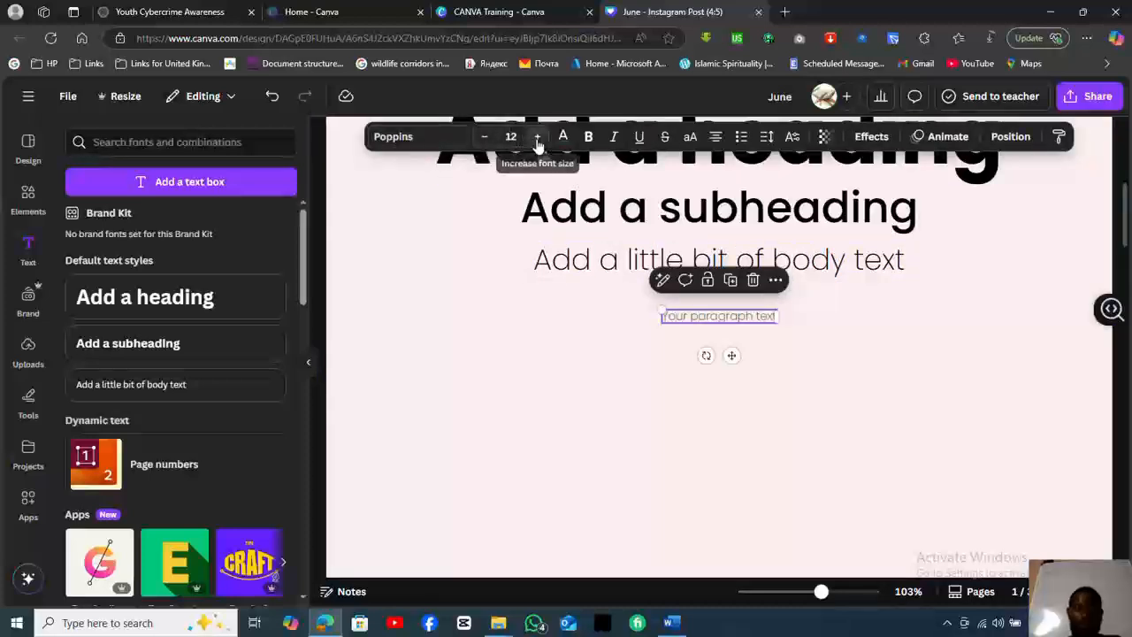
left_click(538, 140)
left_click(538, 140)
left_click(538, 140)
triple_click(538, 140)
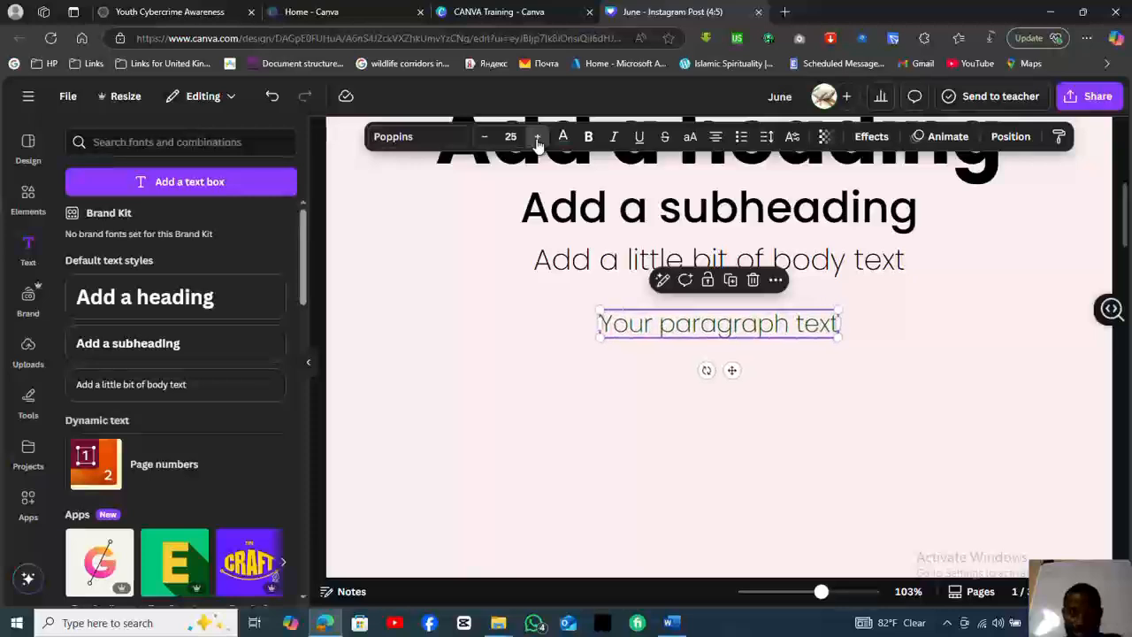
triple_click(537, 140)
triple_click(538, 139)
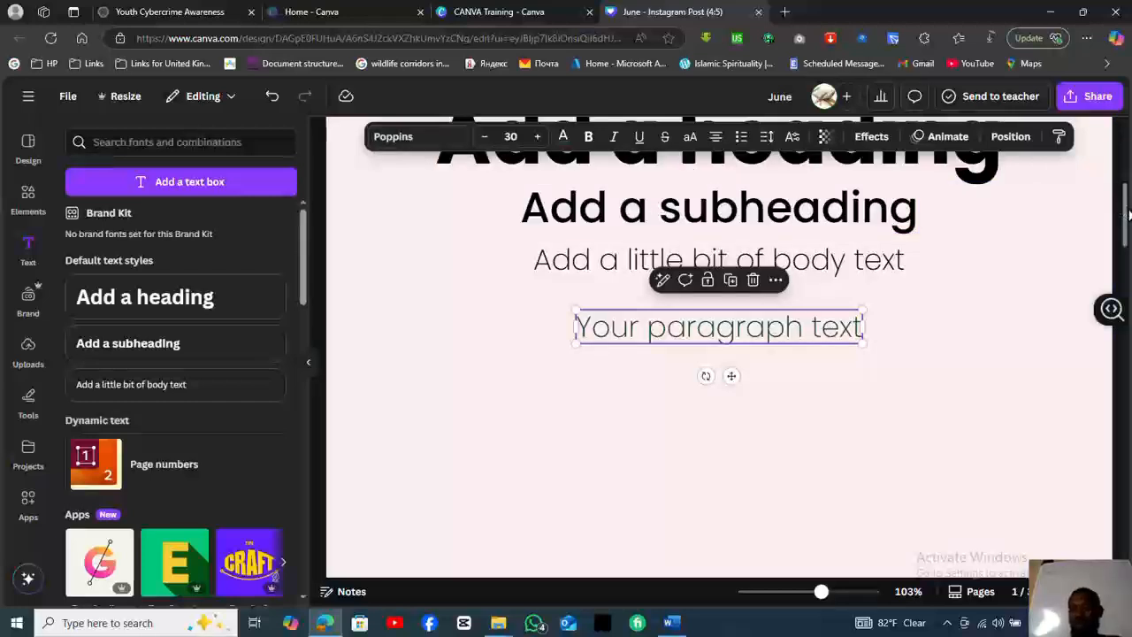
Change the heading's color to the dark green already used in the document.
scroll(1119, 190, "up", 2)
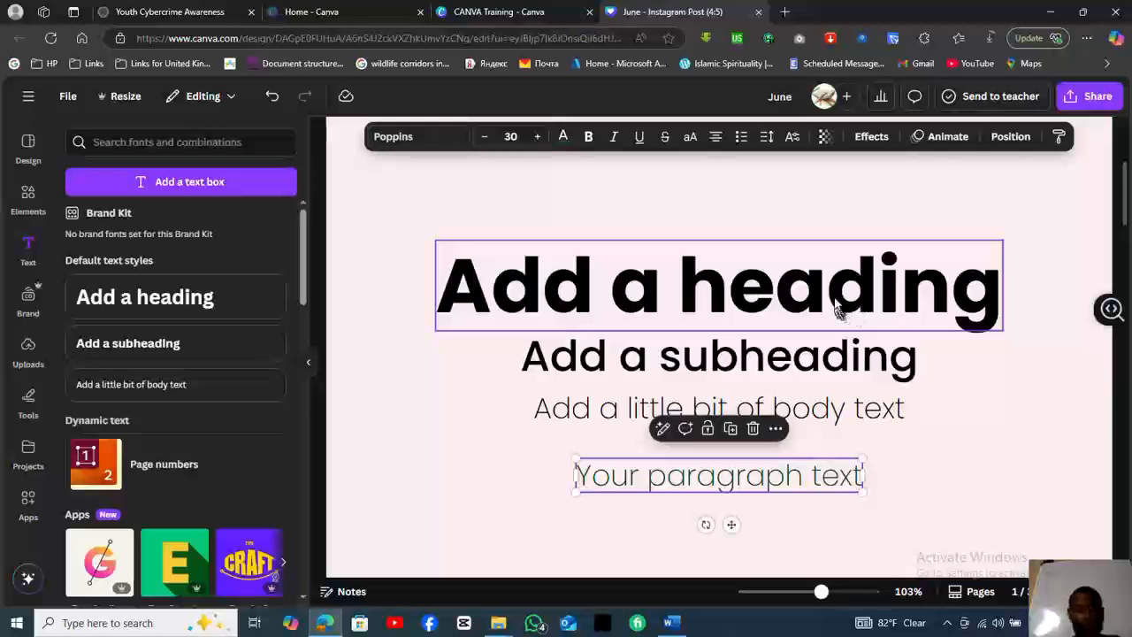
left_click(836, 301)
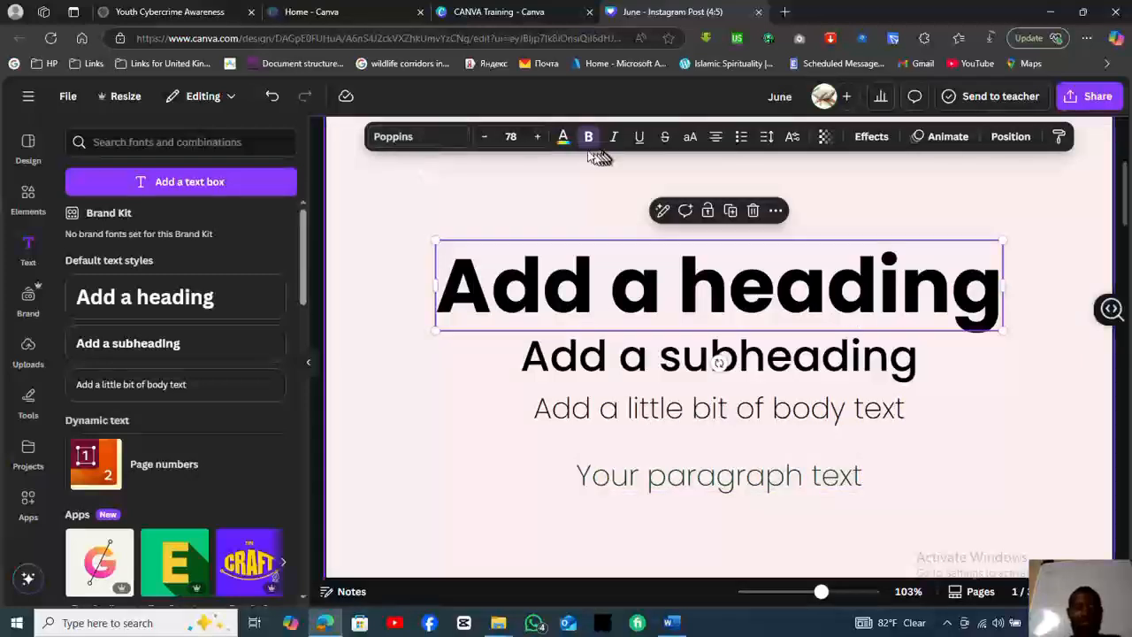
left_click(562, 138)
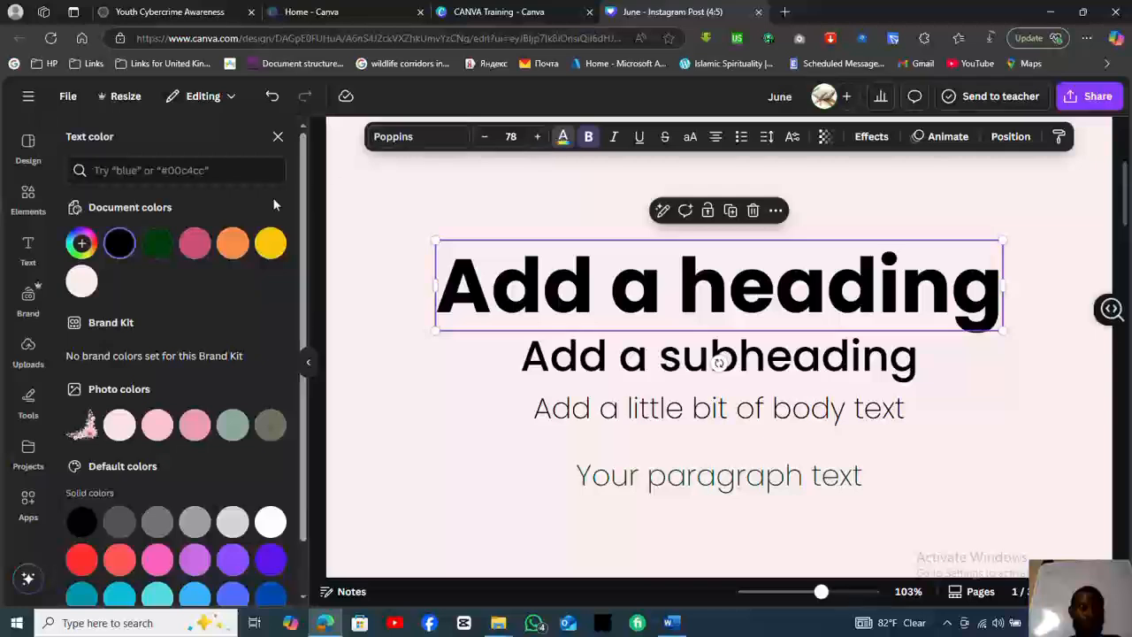
left_click(156, 243)
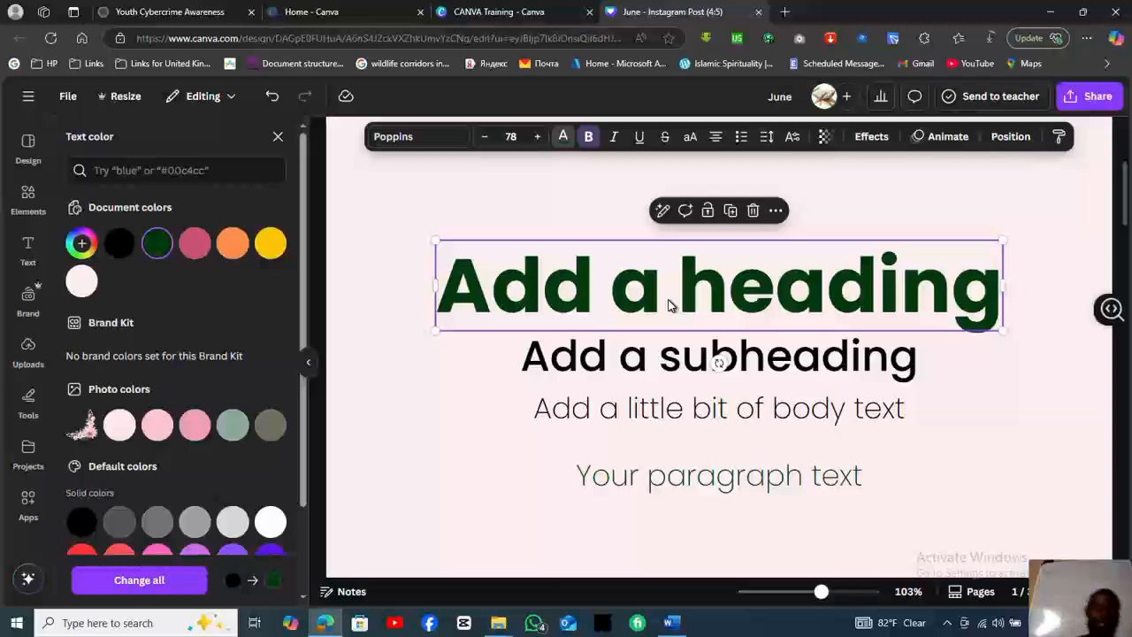
Italicize the "Add a little bit of body text" line below the subheading.
left_click(641, 365)
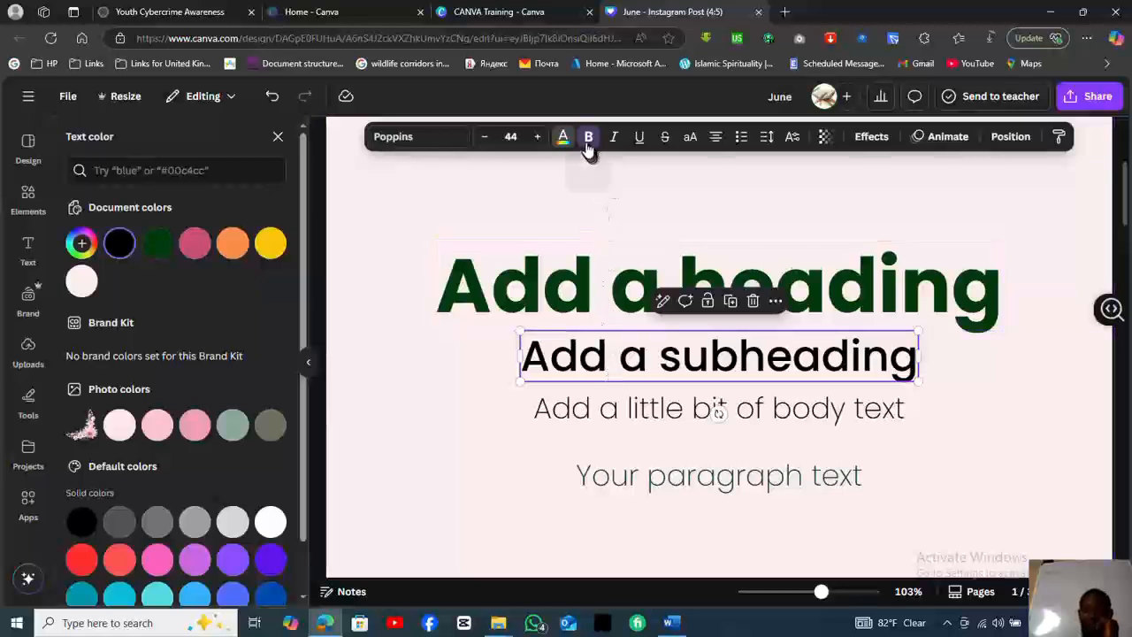
left_click(632, 407)
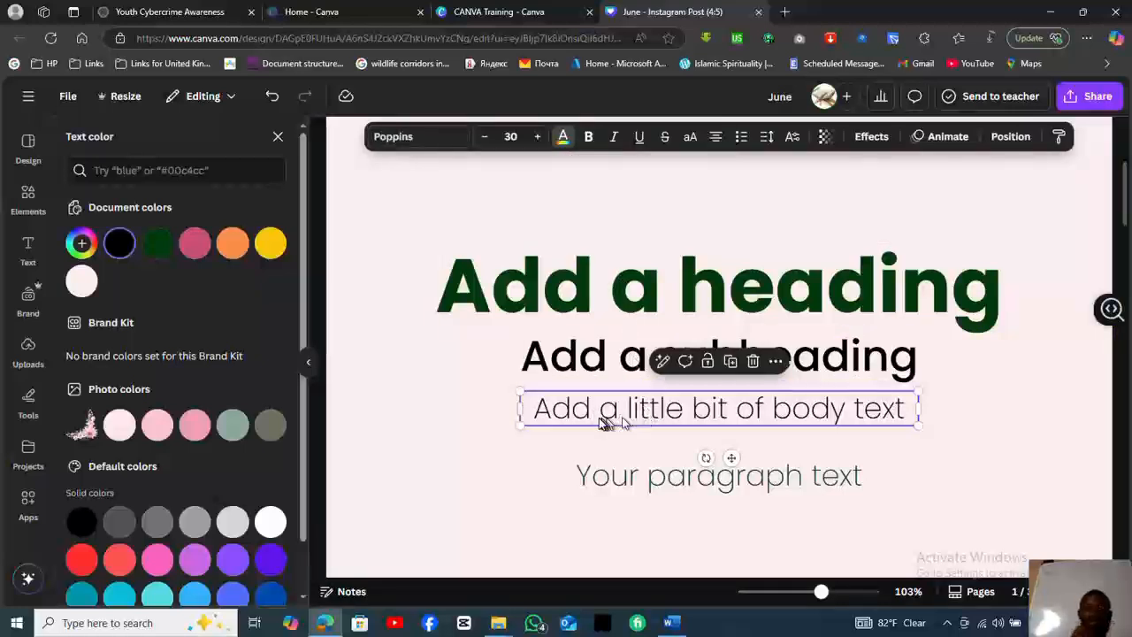
left_click(614, 139)
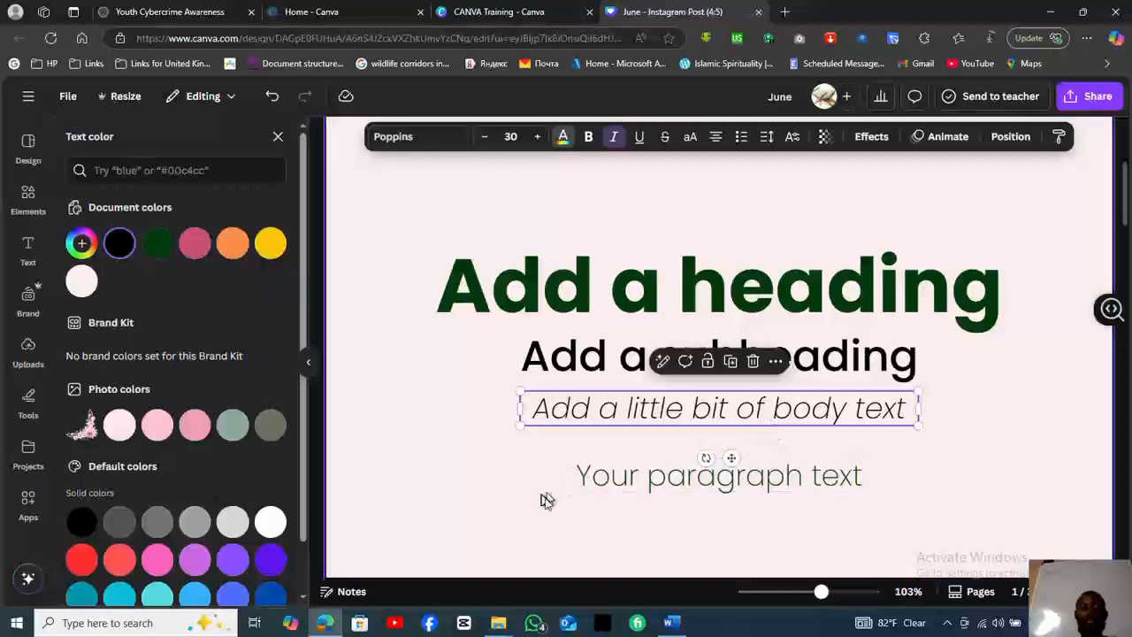
Underline the "Your paragraph text" line, then deselect it.
left_click(667, 490)
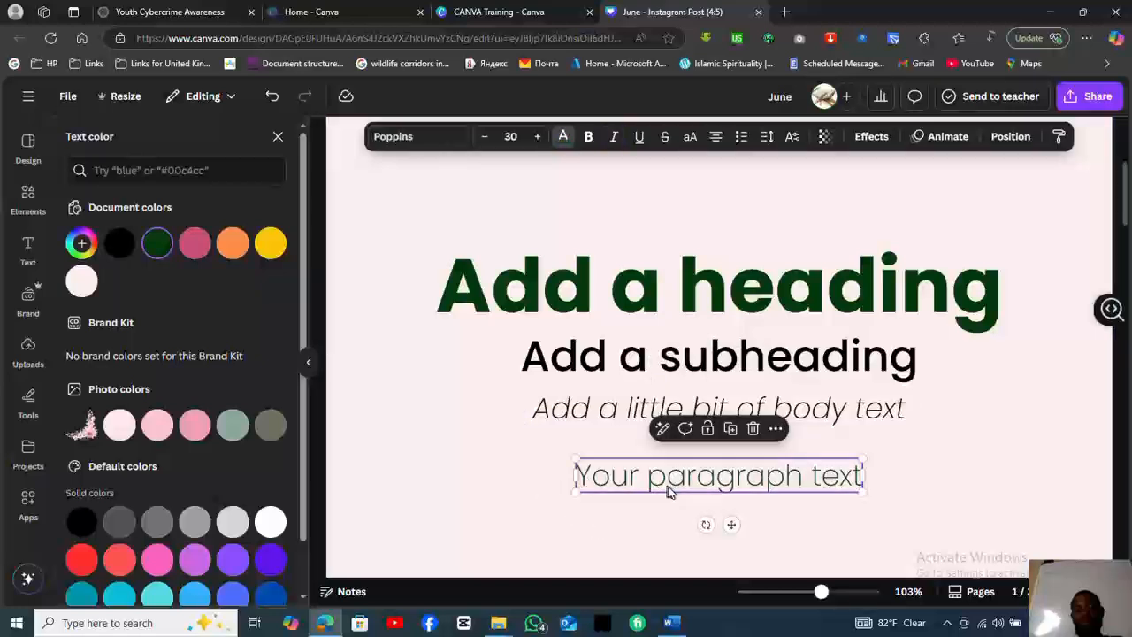
left_click(650, 138)
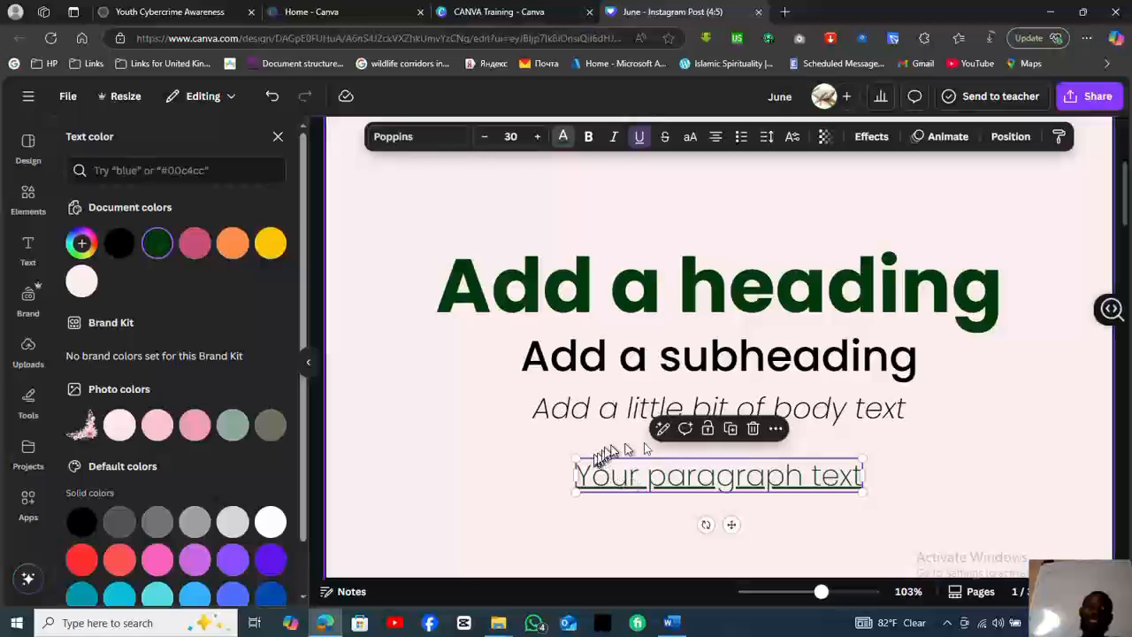
left_click(931, 466)
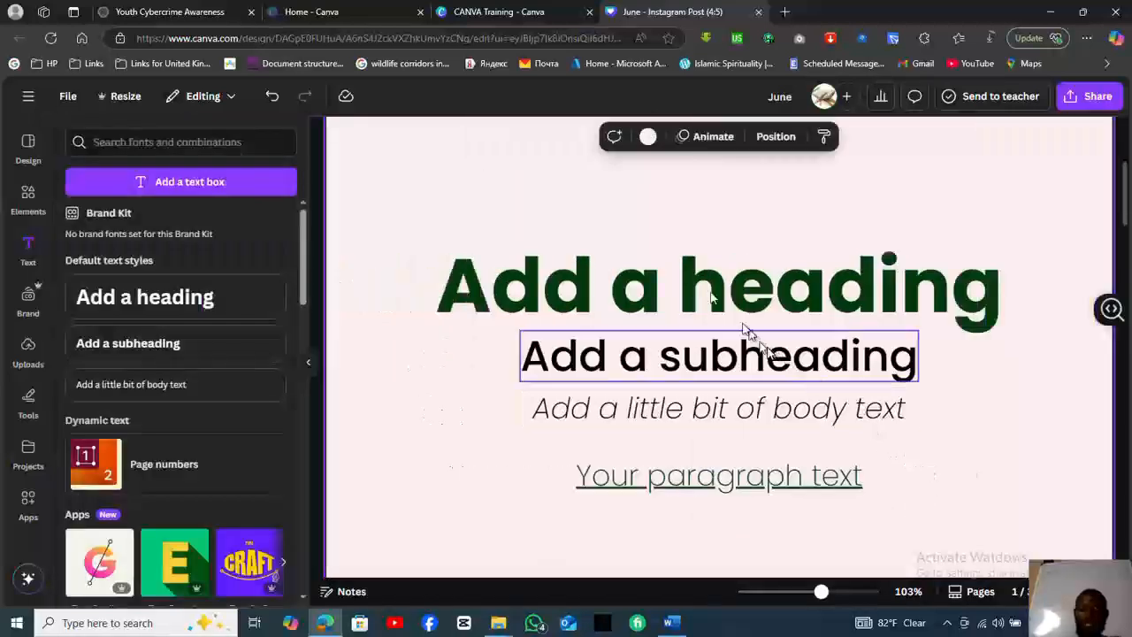
Try strikethrough and uppercase in turn on the underlined paragraph text, switching each one back off.
left_click(694, 478)
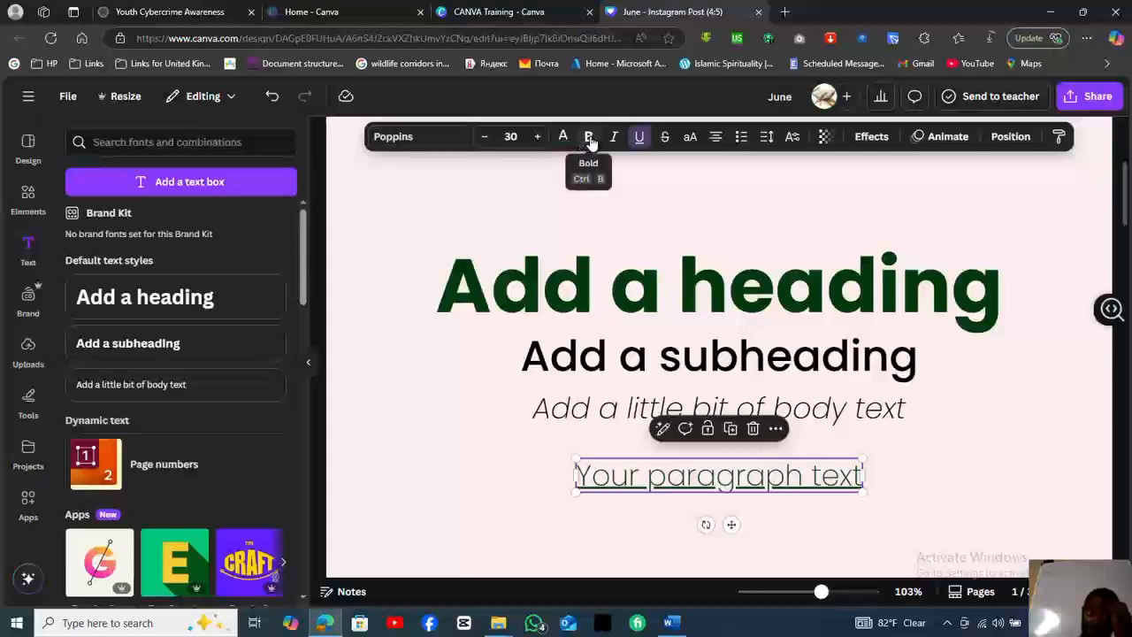
left_click(665, 139)
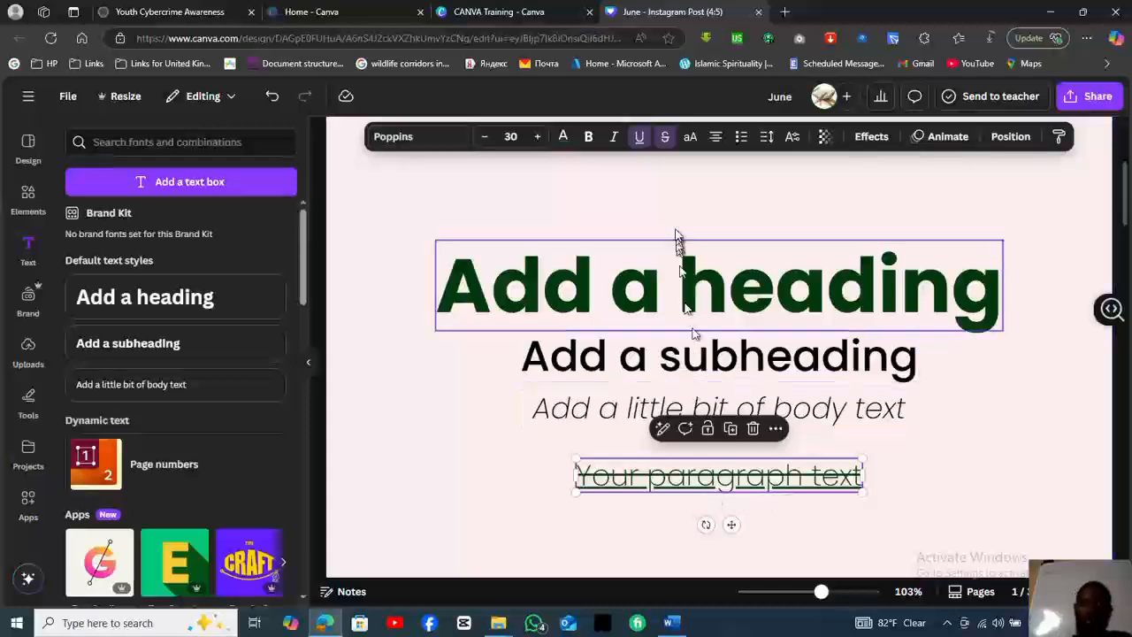
left_click(664, 139)
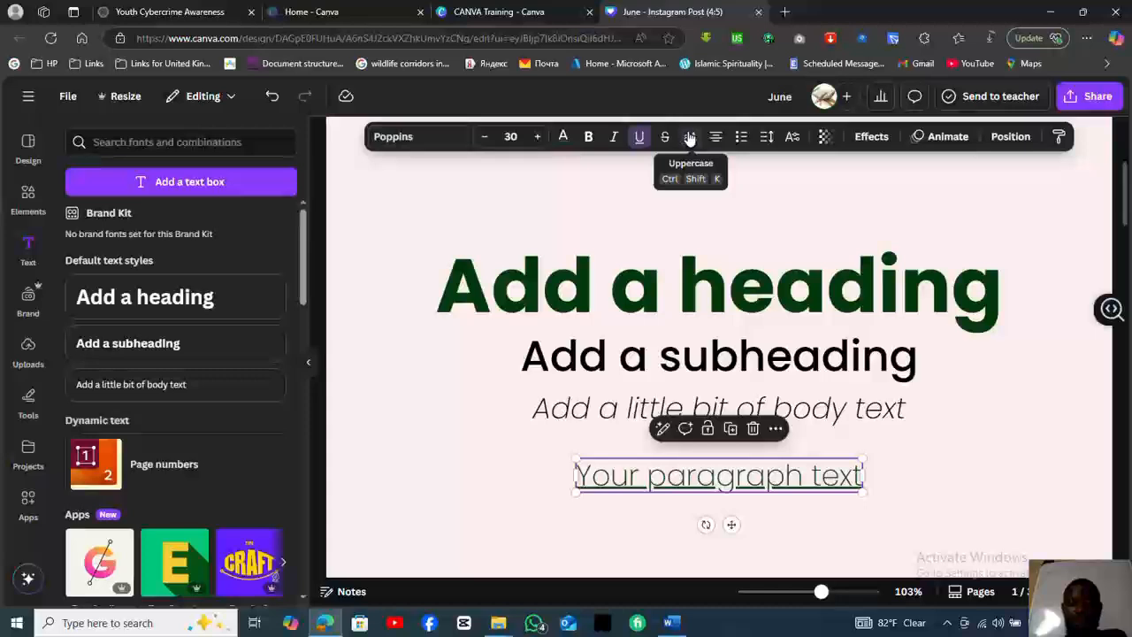
left_click(690, 137)
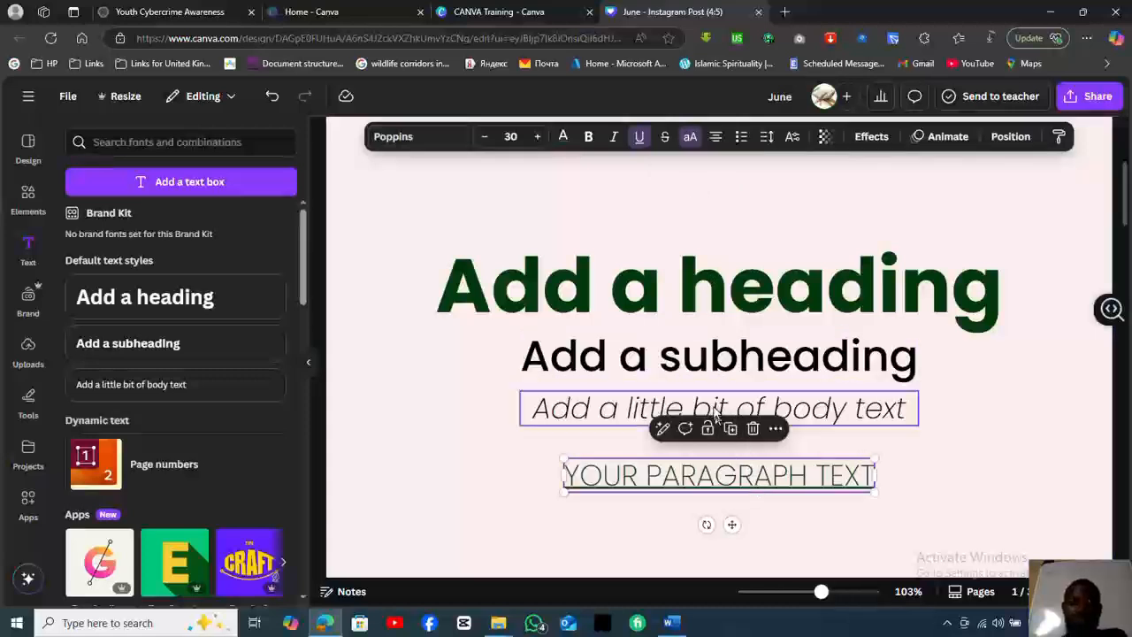
left_click(689, 138)
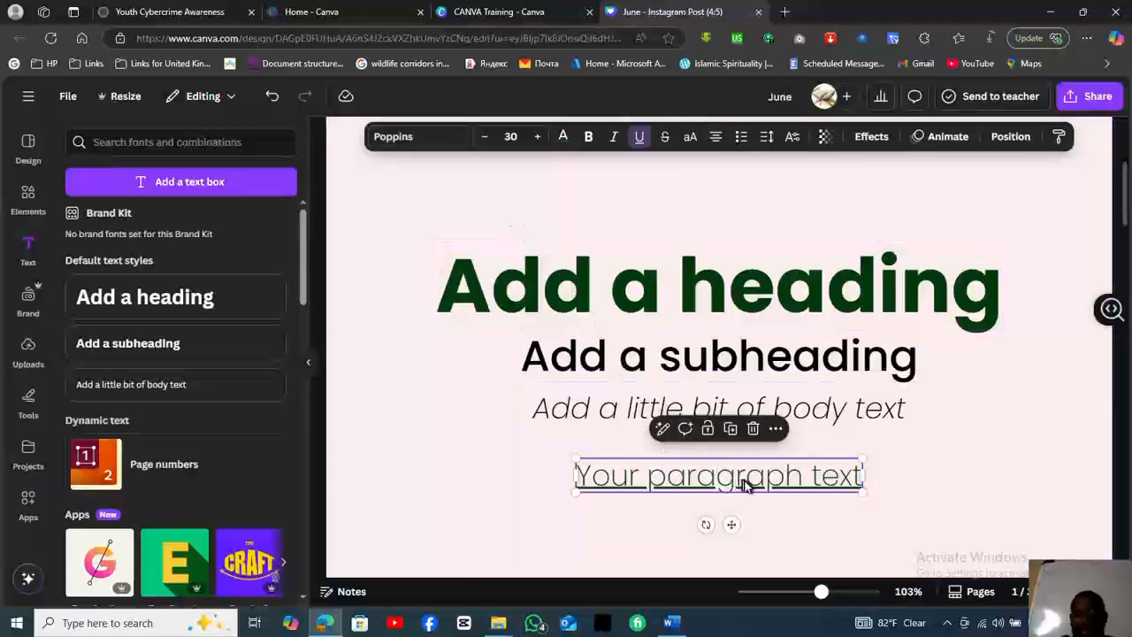
Duplicate the underlined paragraph text and place the copy just below the original.
left_click(730, 428)
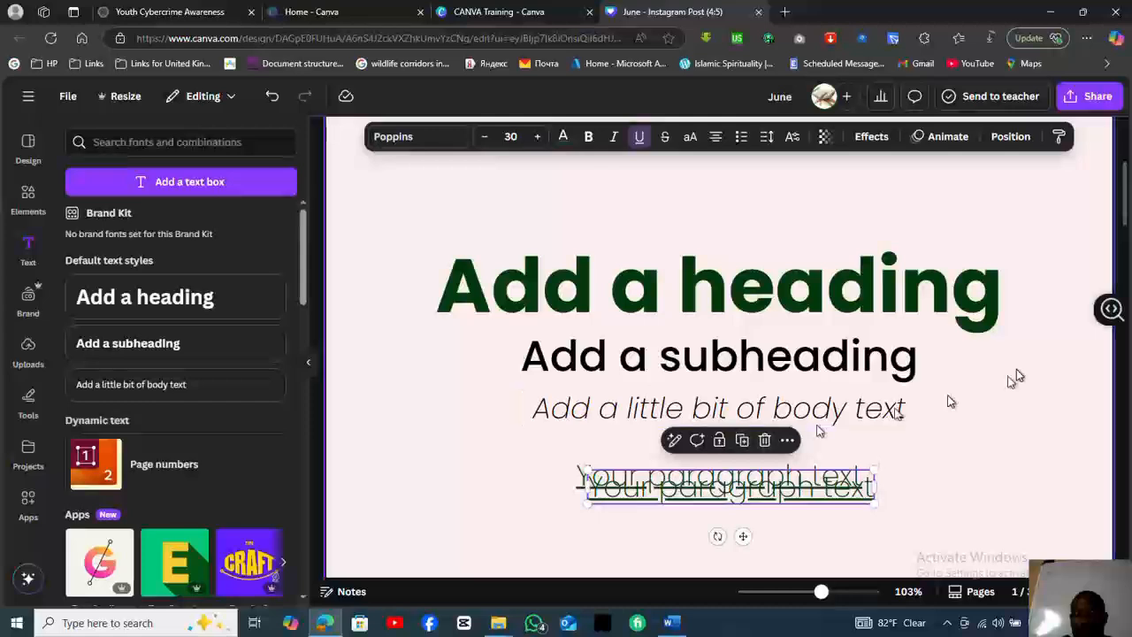
scroll(1126, 204, "down", 2)
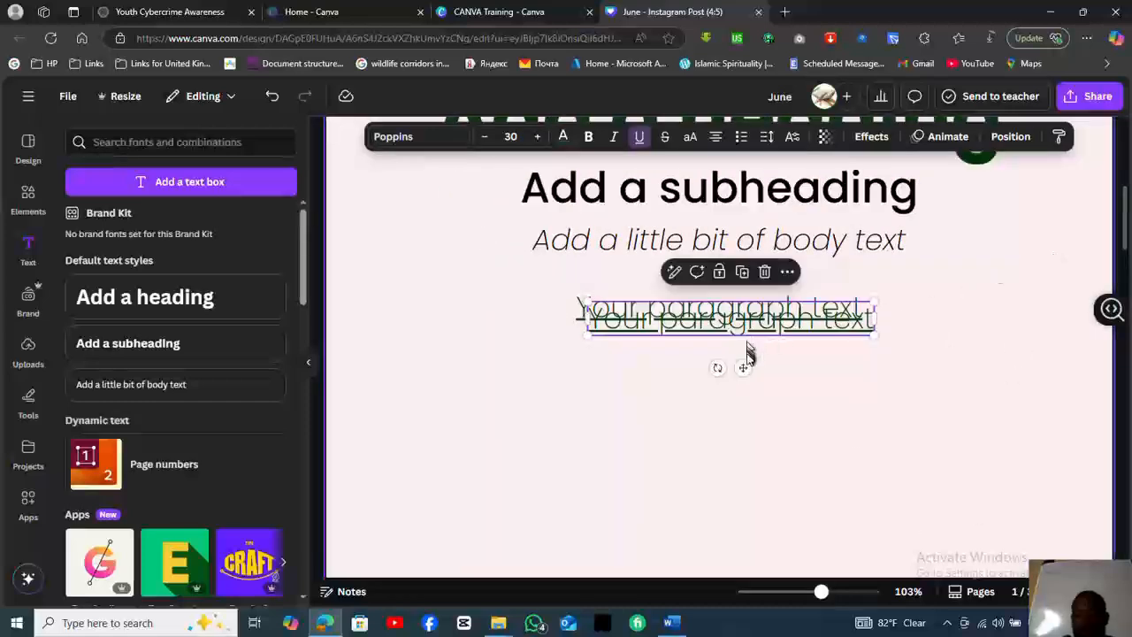
left_click_drag(744, 402, 744, 406)
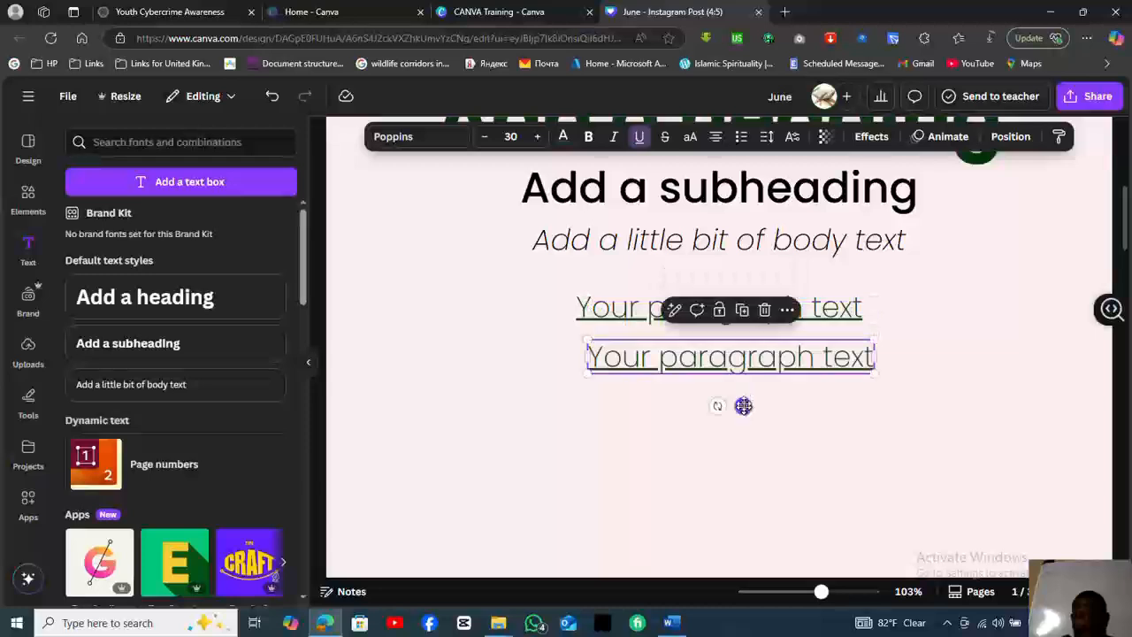
Remove the underline from the duplicated paragraph text.
double_click(743, 370)
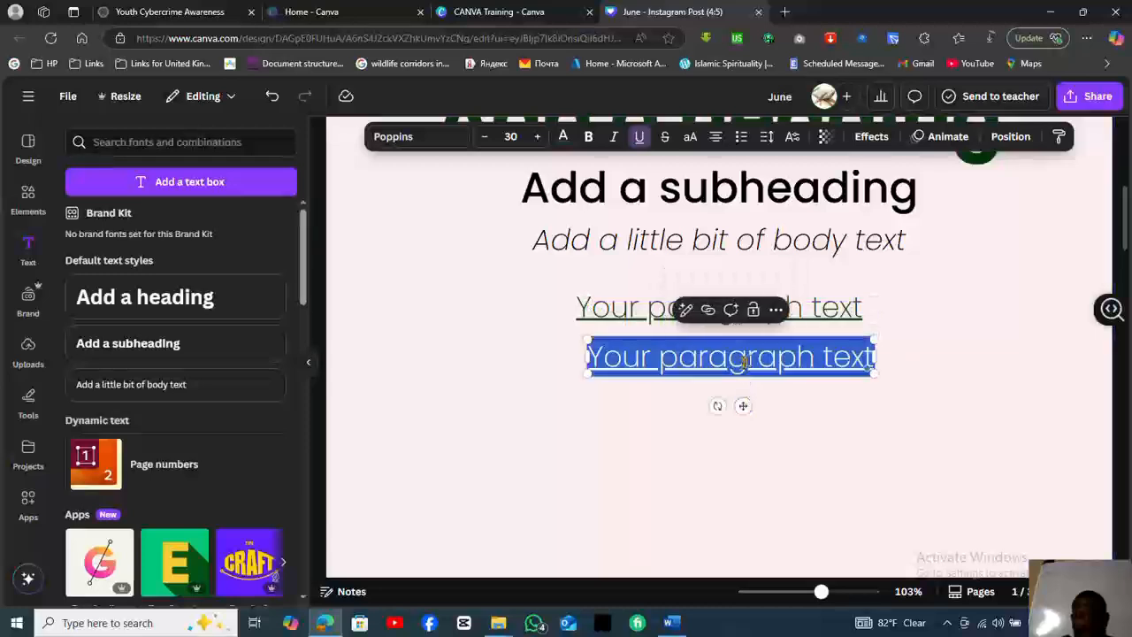
left_click(759, 358)
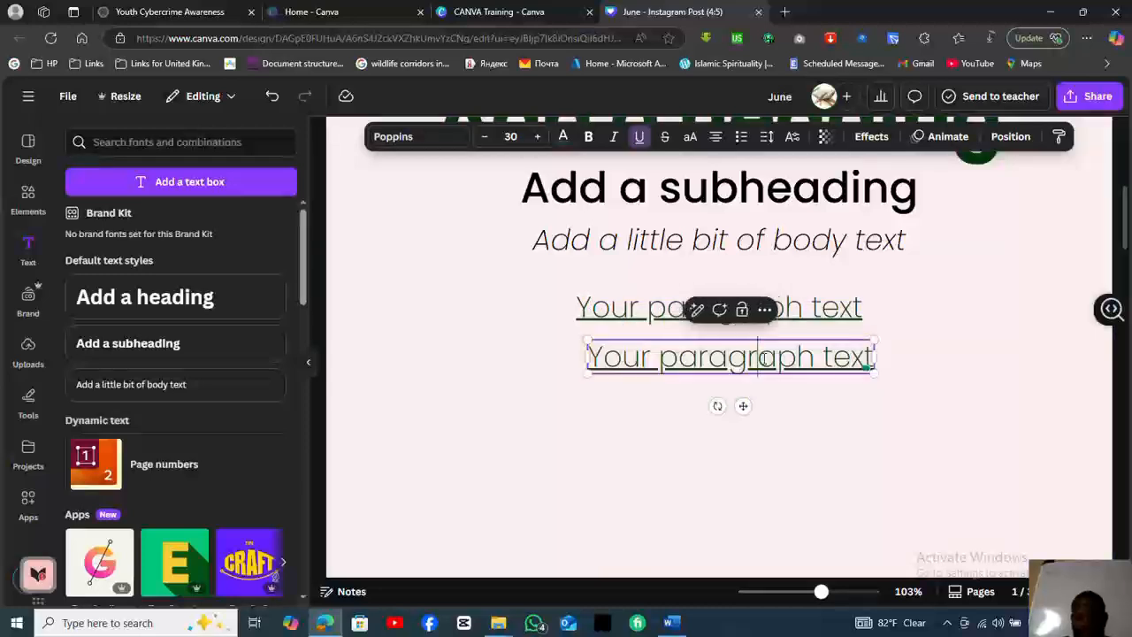
double_click(764, 358)
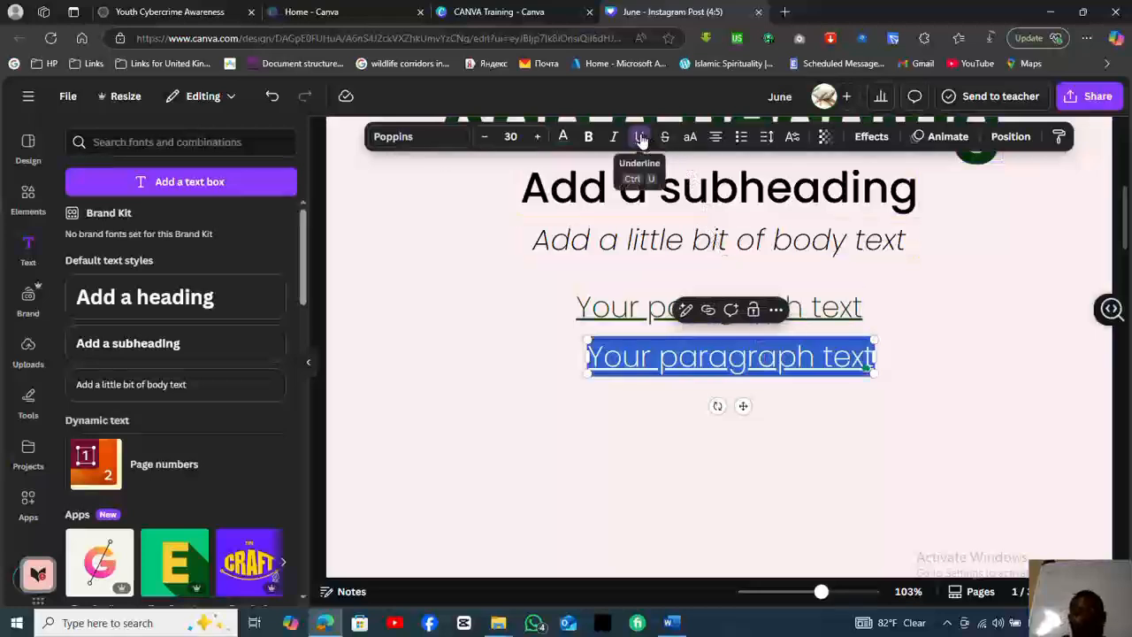
Extend the duplicated line's wording to read "Your paragraph text is used".
left_click(799, 354)
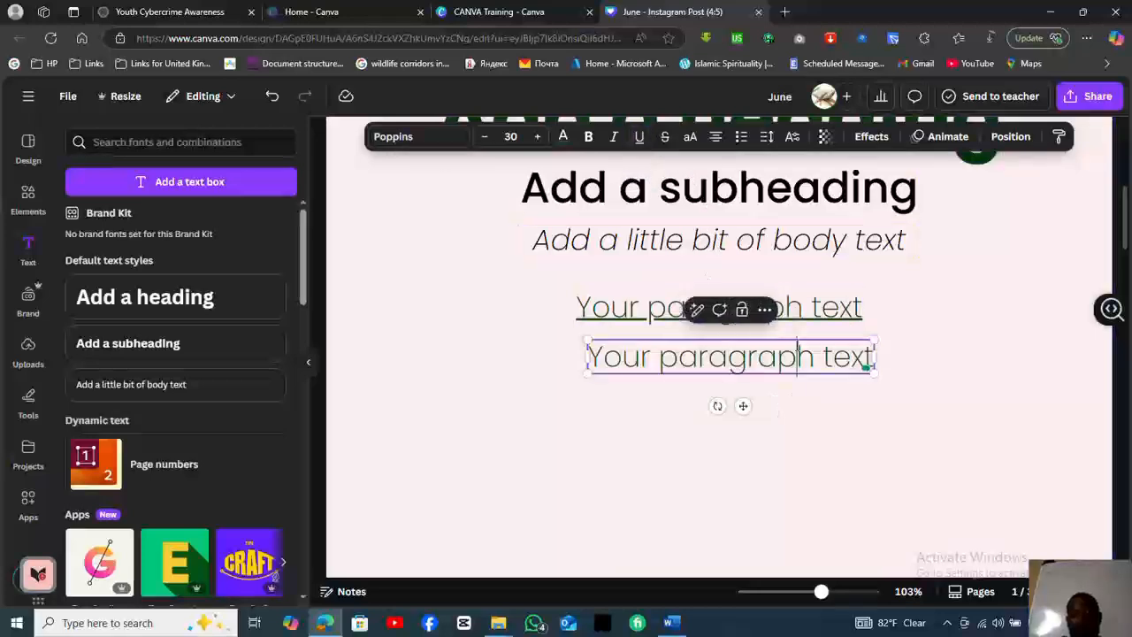
key("End")
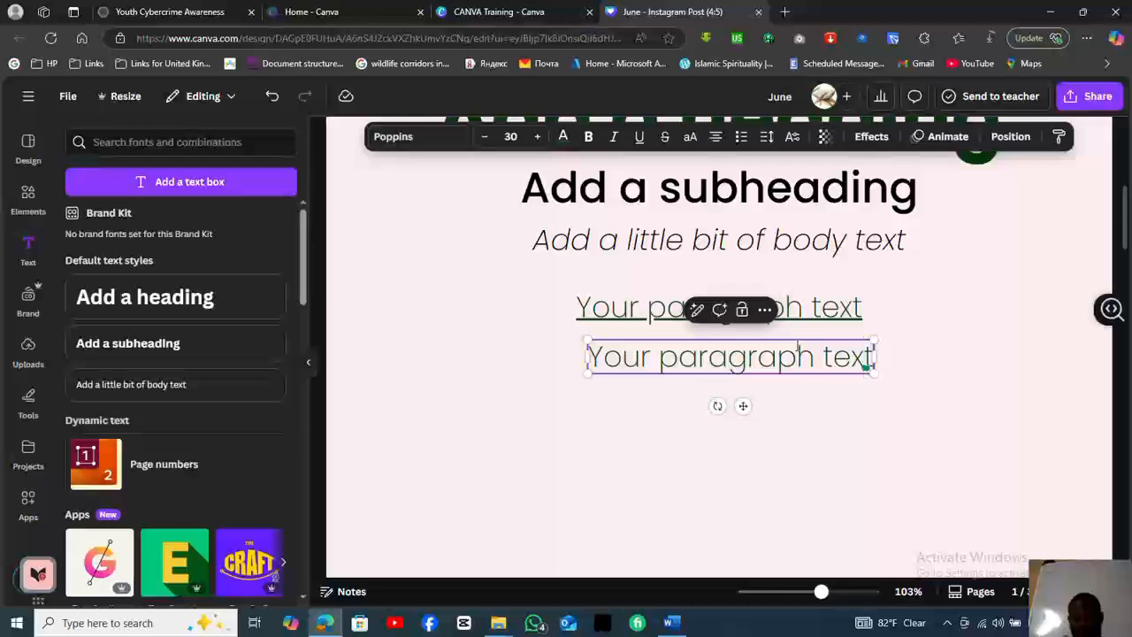
type("is")
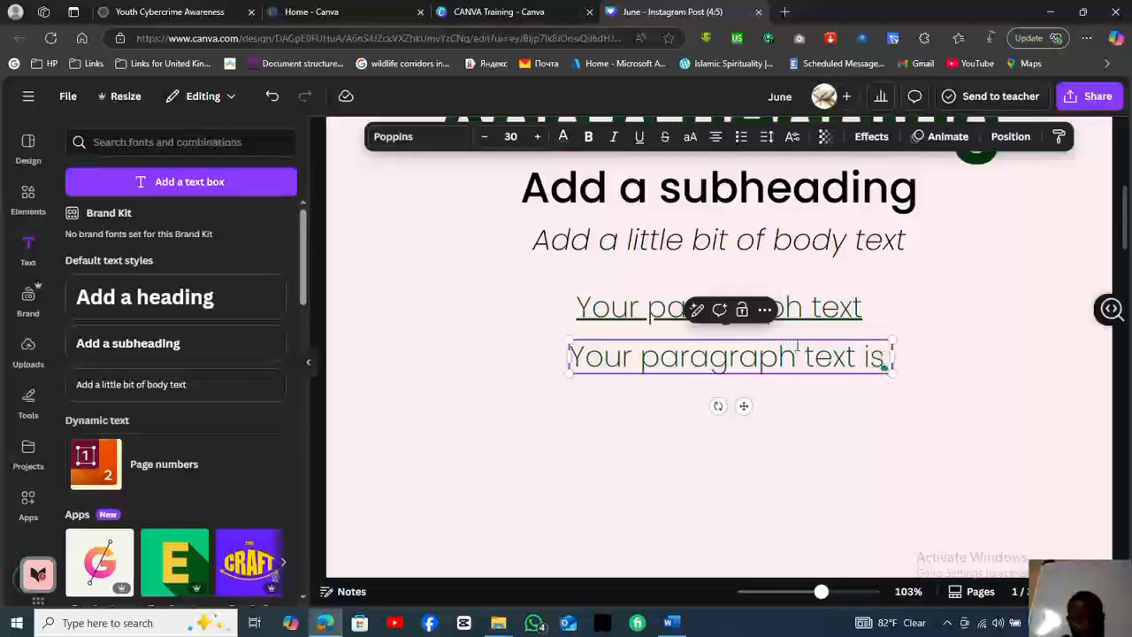
type(" used to")
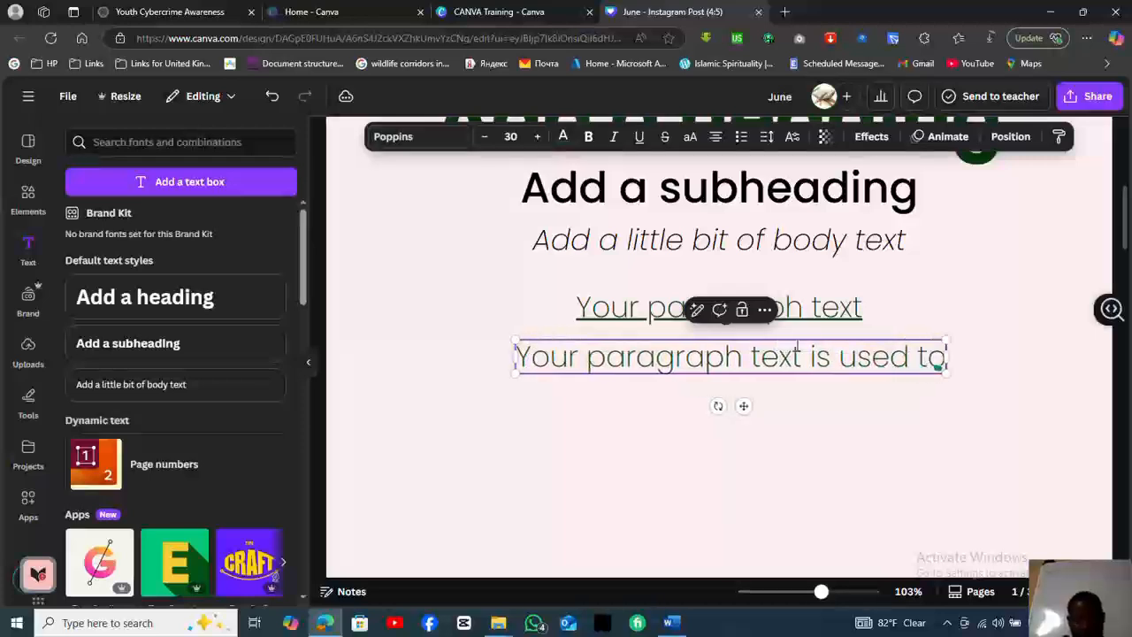
type(" em")
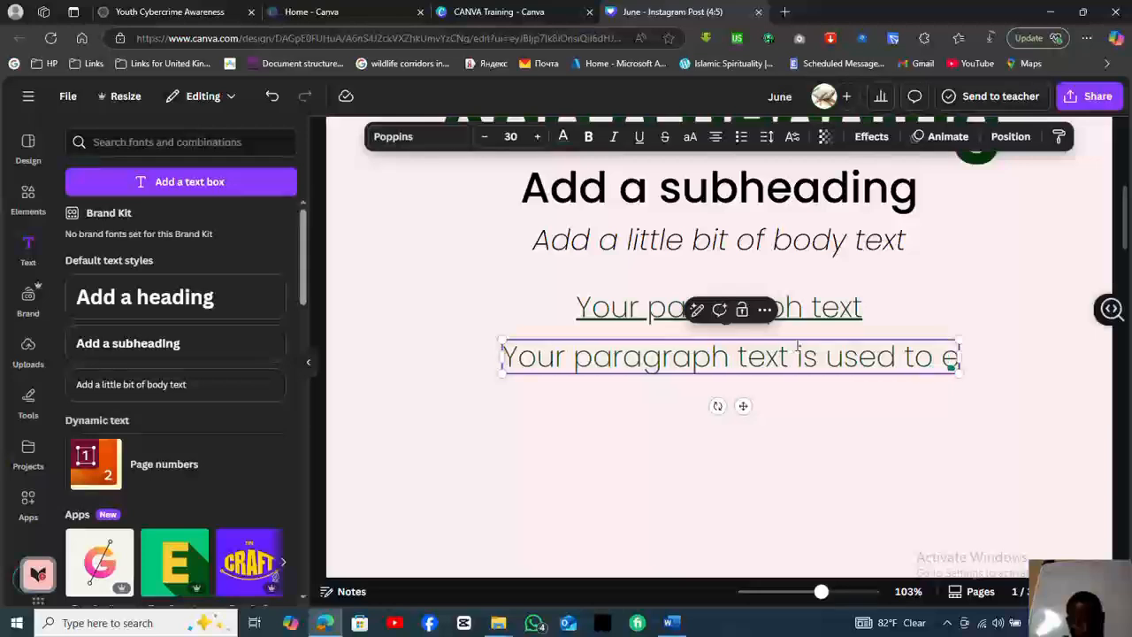
key("BackSpace")
key("BackSpace")
key("BackSpace")
key("BackSpace")
key("BackSpace")
key("BackSpace")
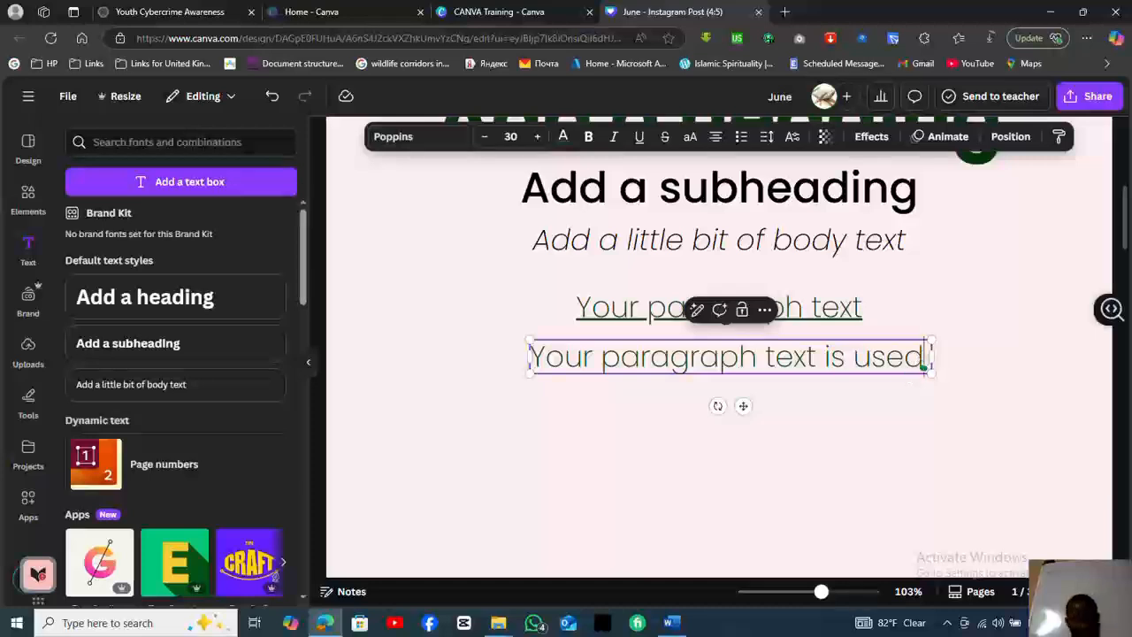
Copy the whole sentence and paste it eight times after itself, with a line break after the third occurrence, to build a long paragraph.
key("ctrl+a")
key("ctrl+c")
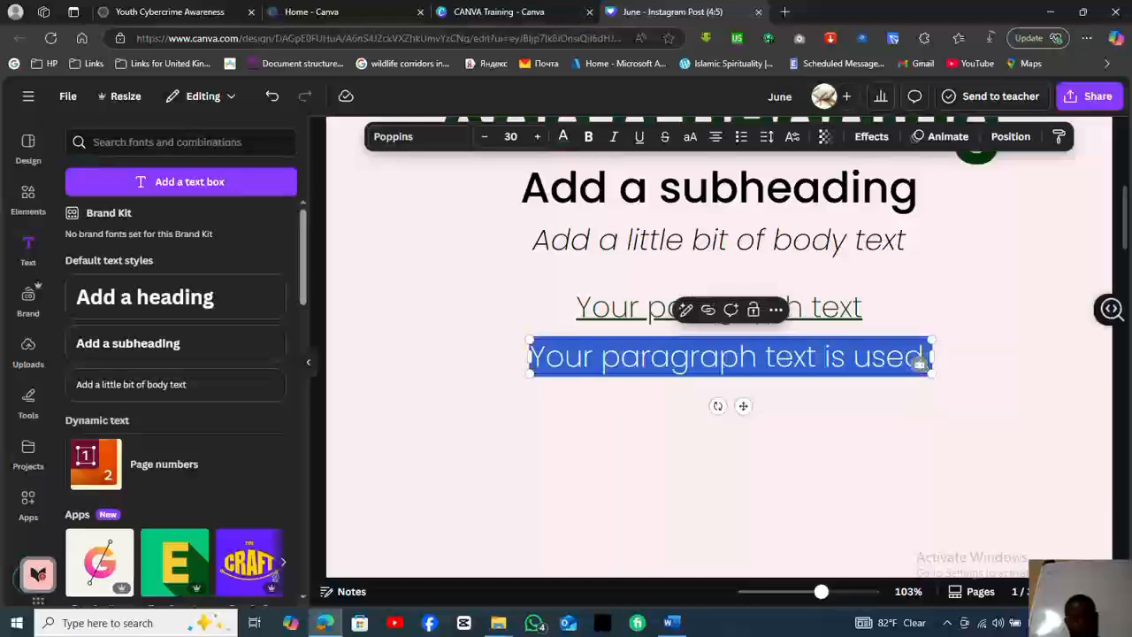
key("Escape")
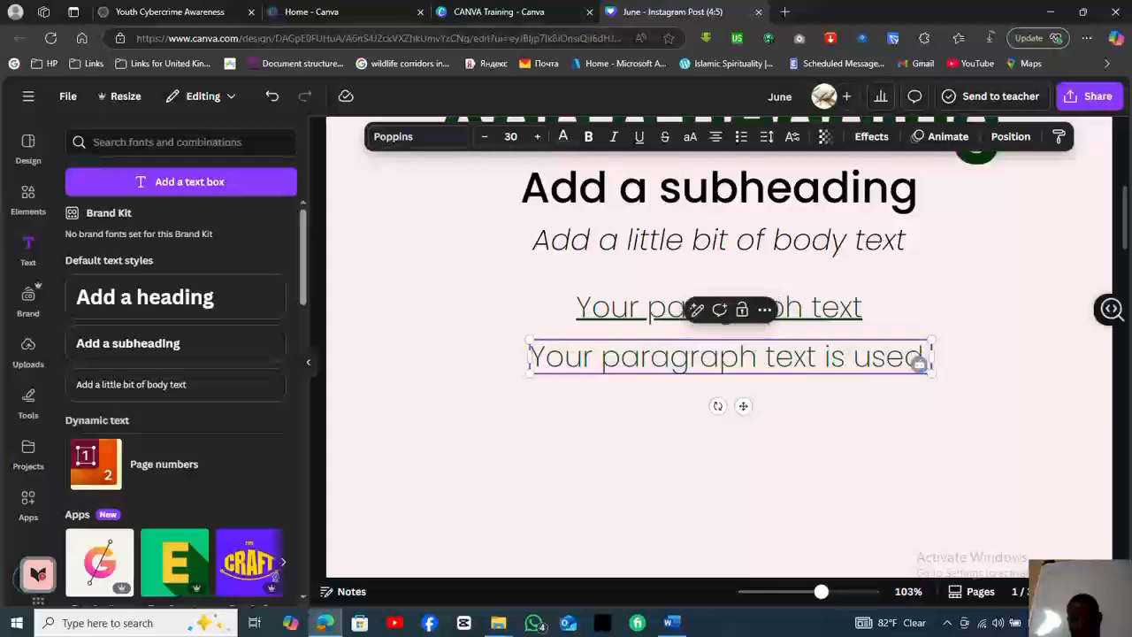
left_click_drag(919, 362, 927, 364)
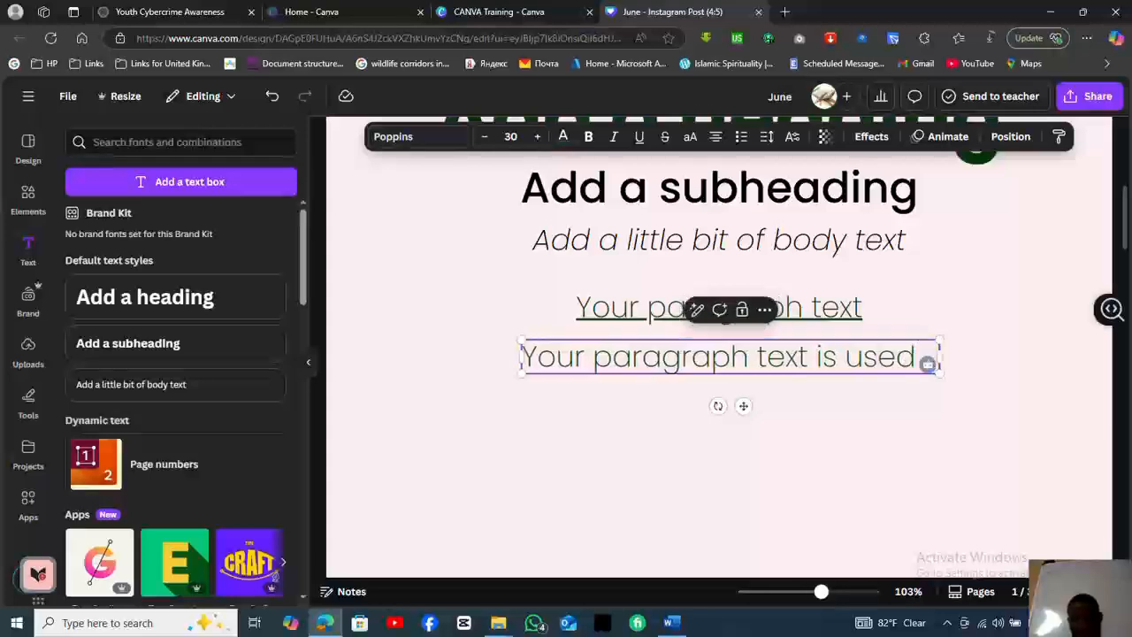
key("ctrl+v")
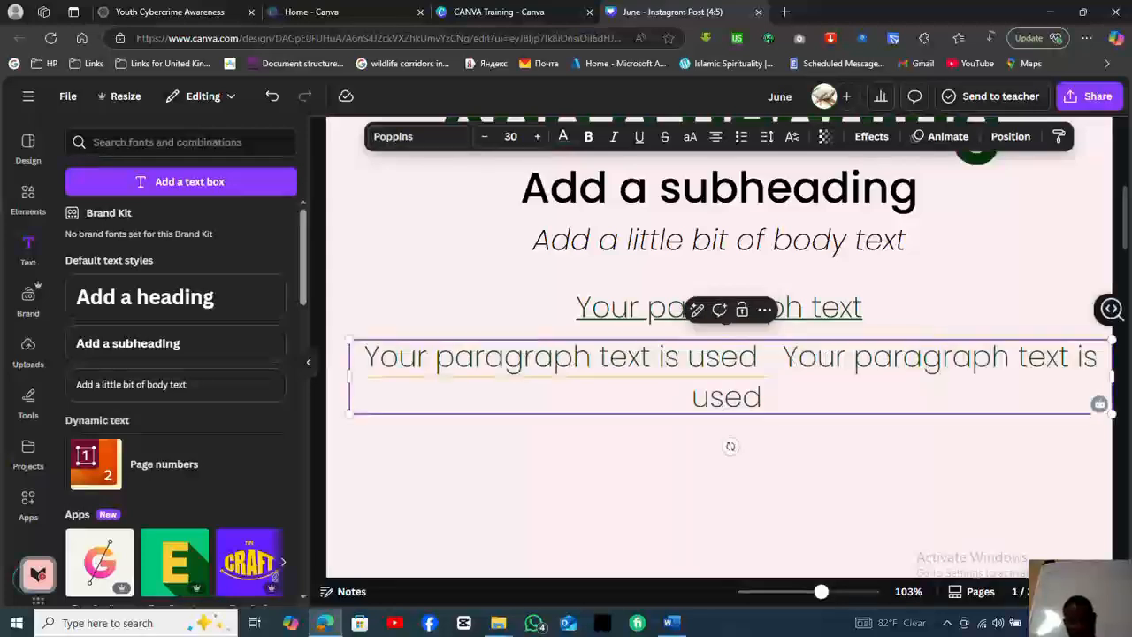
key("ctrl+v")
key("Return")
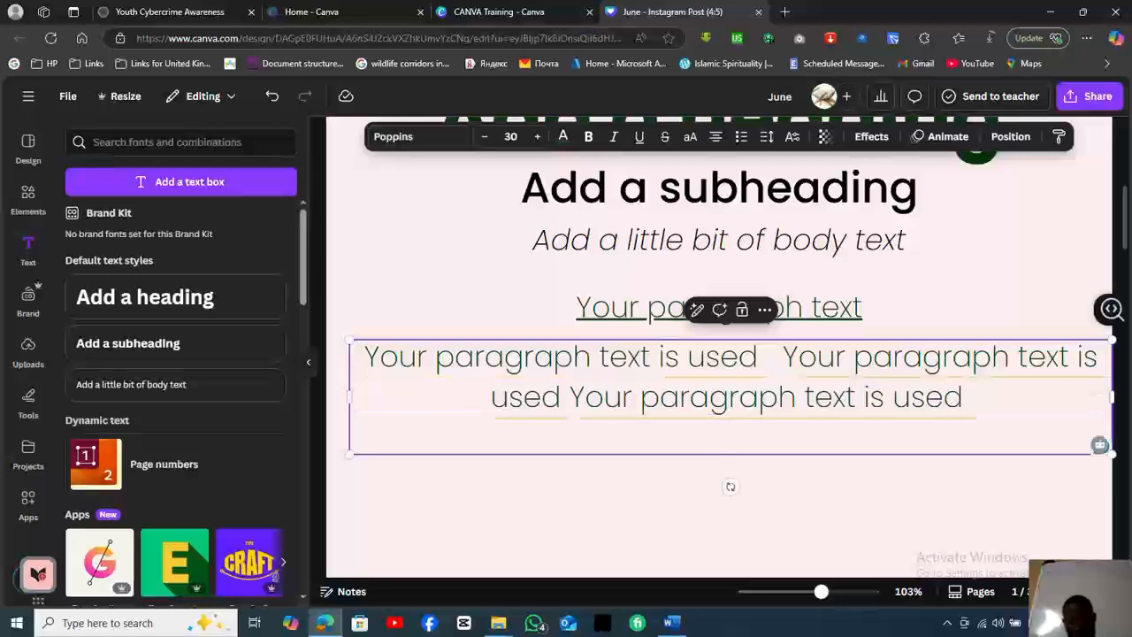
key("ctrl+v")
key("ctrl+v")
key("ctrl+v")
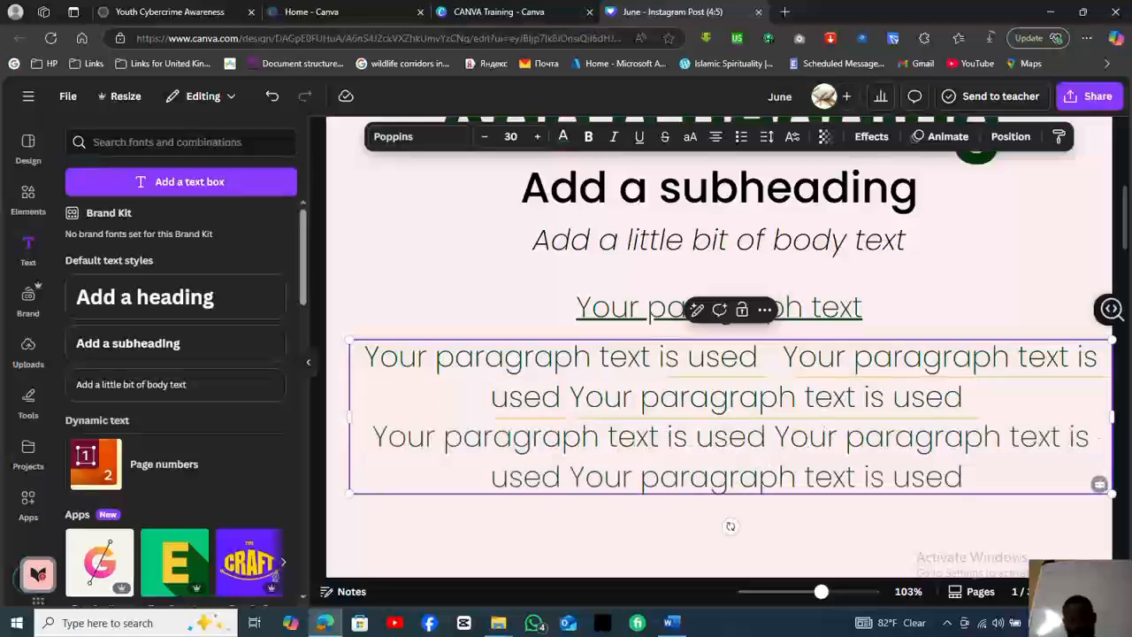
key("ctrl+v")
key("ctrl+v")
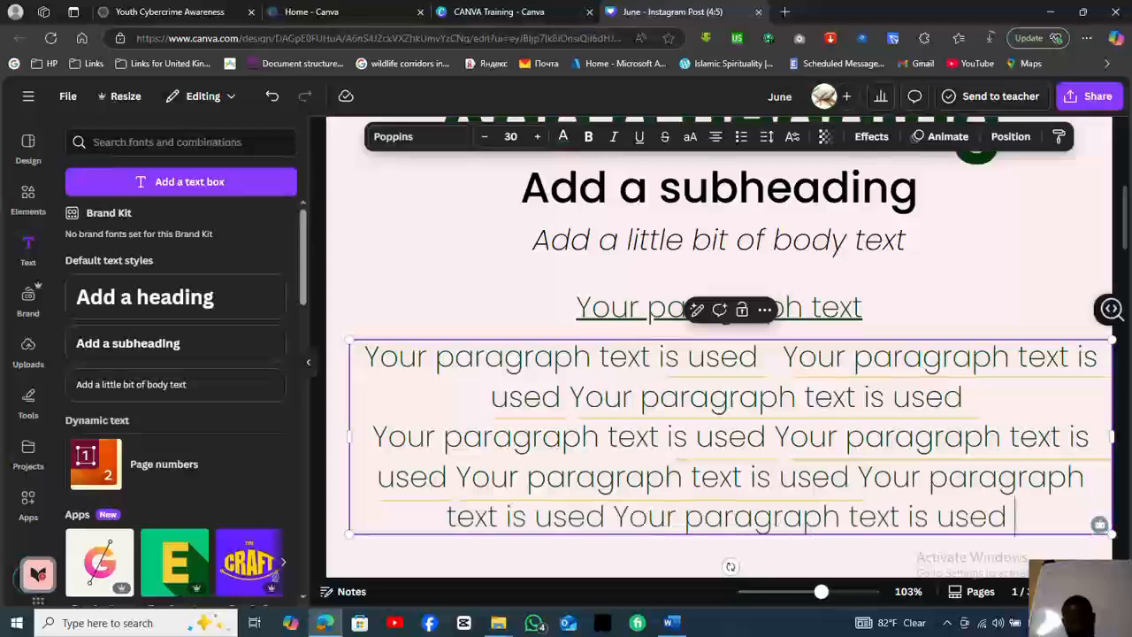
key("ctrl+v")
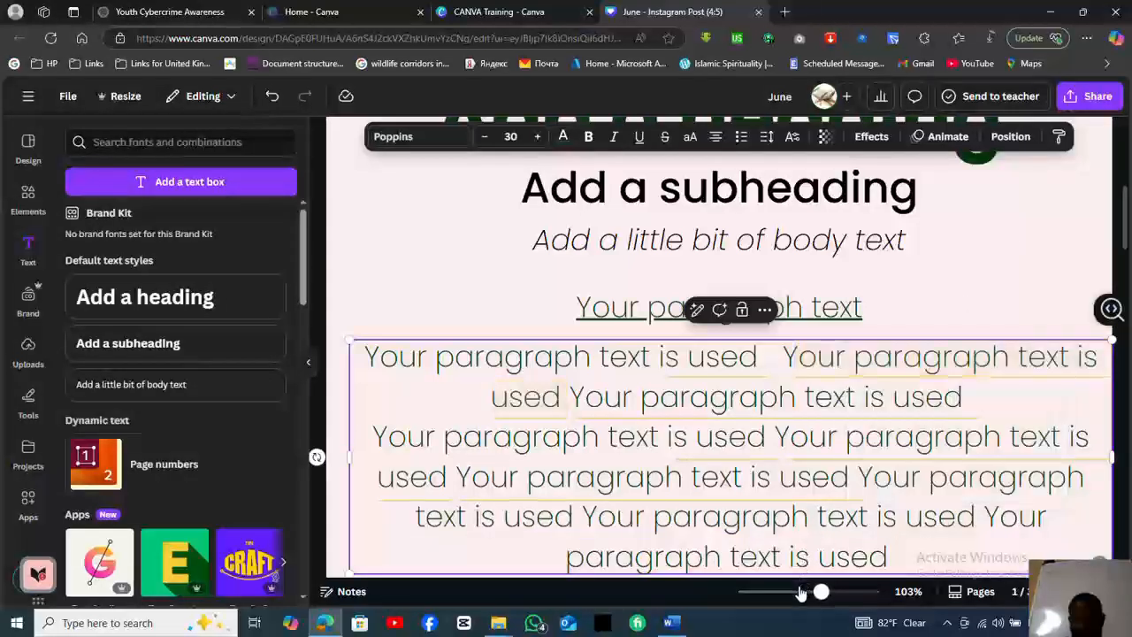
Move the long paragraph block slightly down, centered horizontally on the page beneath the underlined line, and deselect it.
left_click(800, 592)
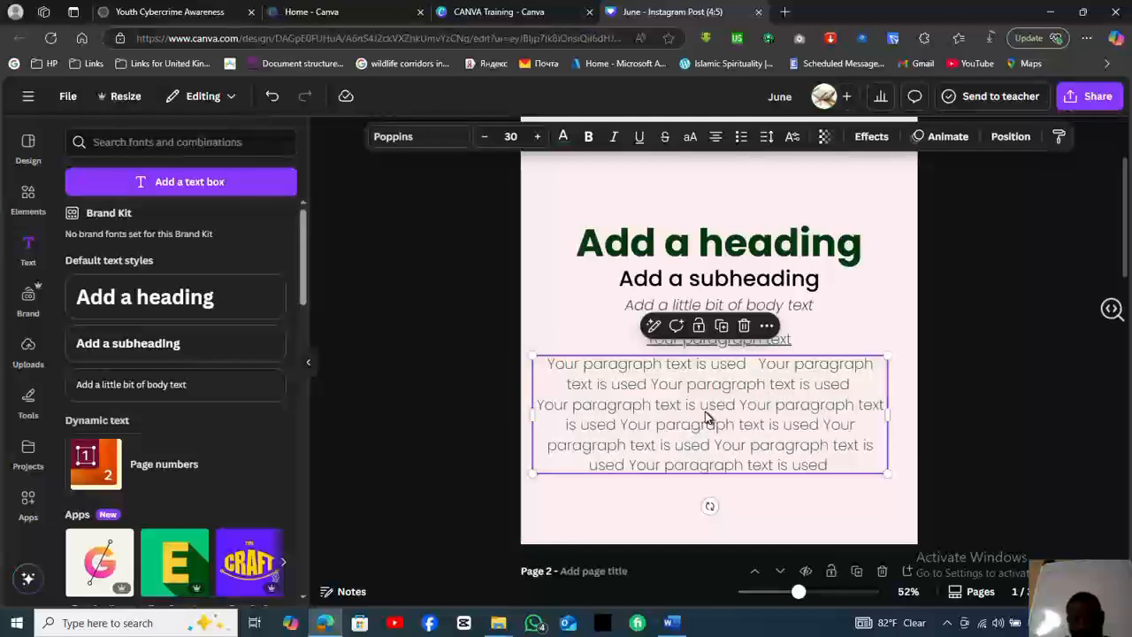
left_click_drag(712, 418, 708, 418)
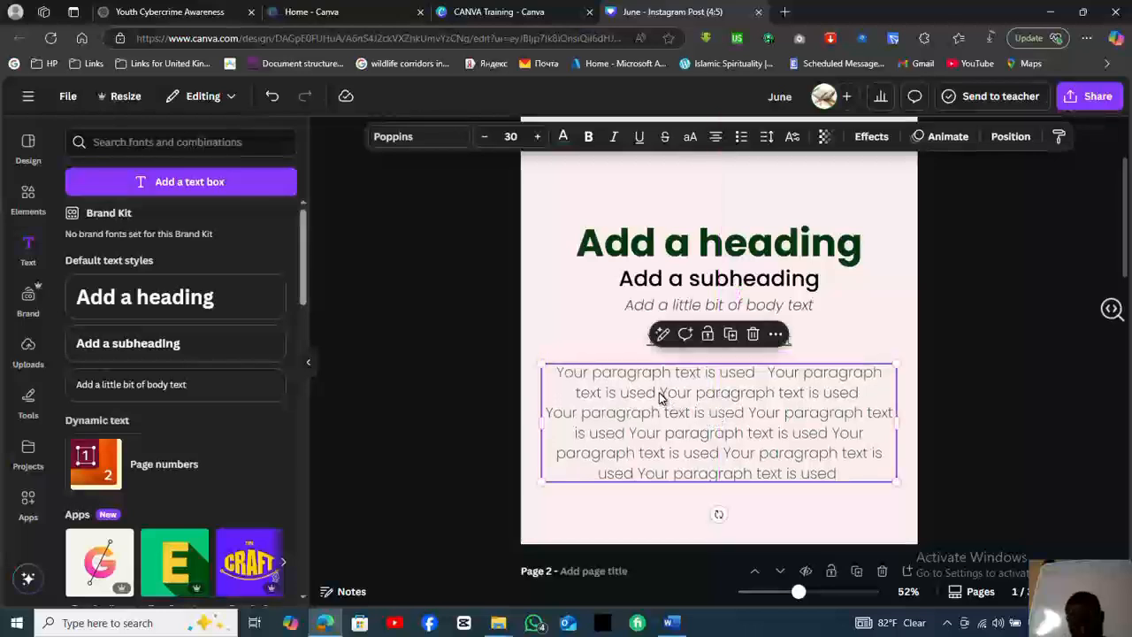
left_click(660, 398)
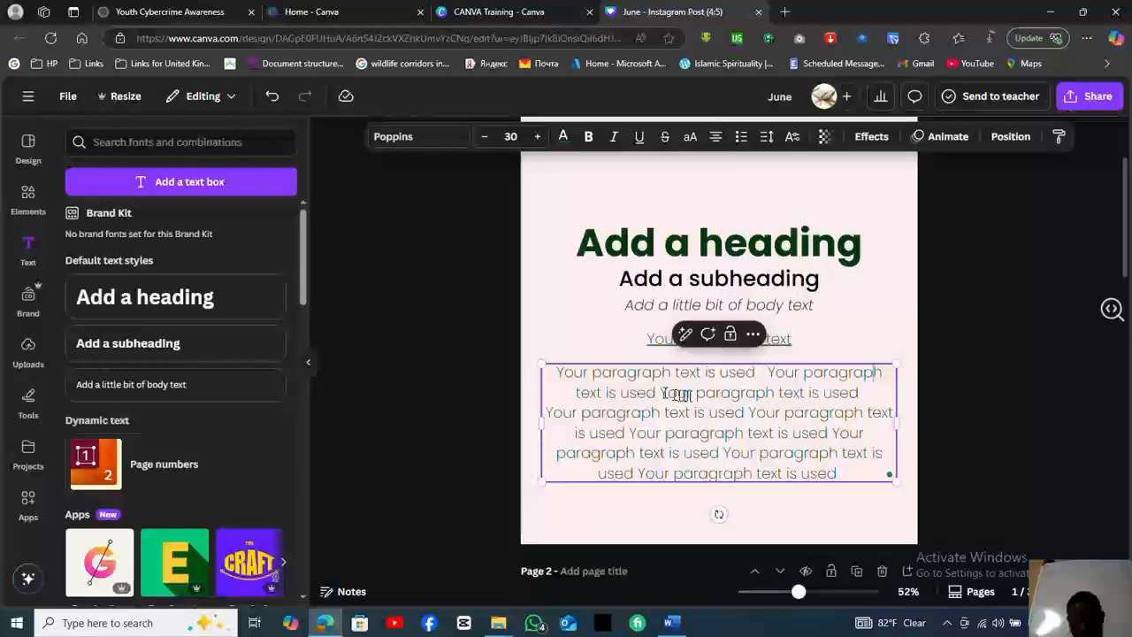
left_click(804, 361)
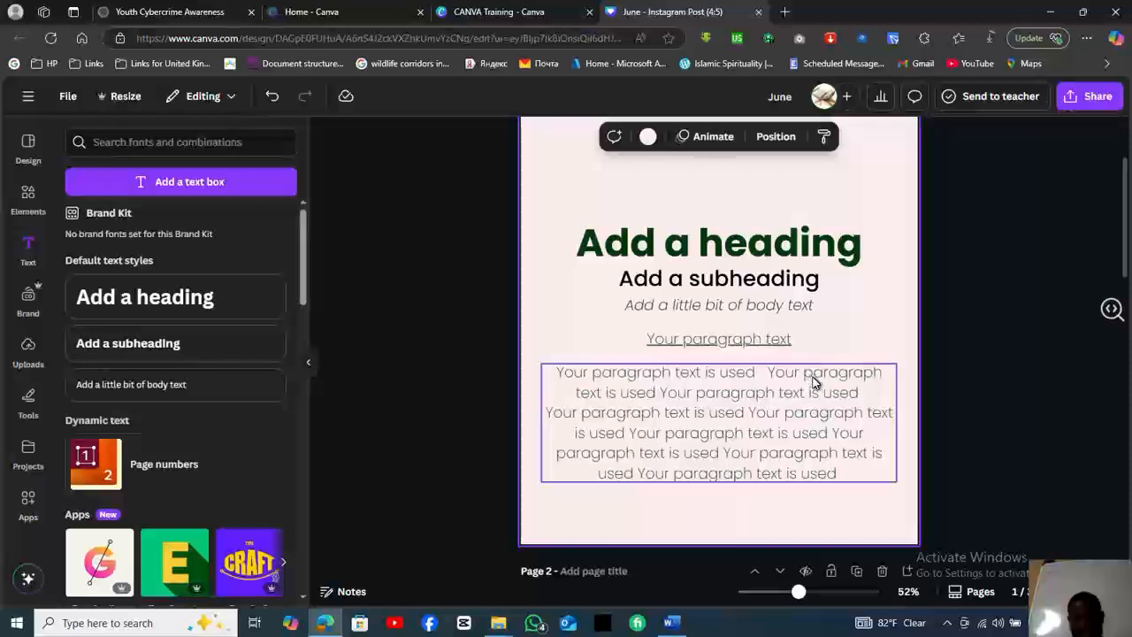
Left-align the long paragraph block beneath the underlined line.
left_click(809, 380)
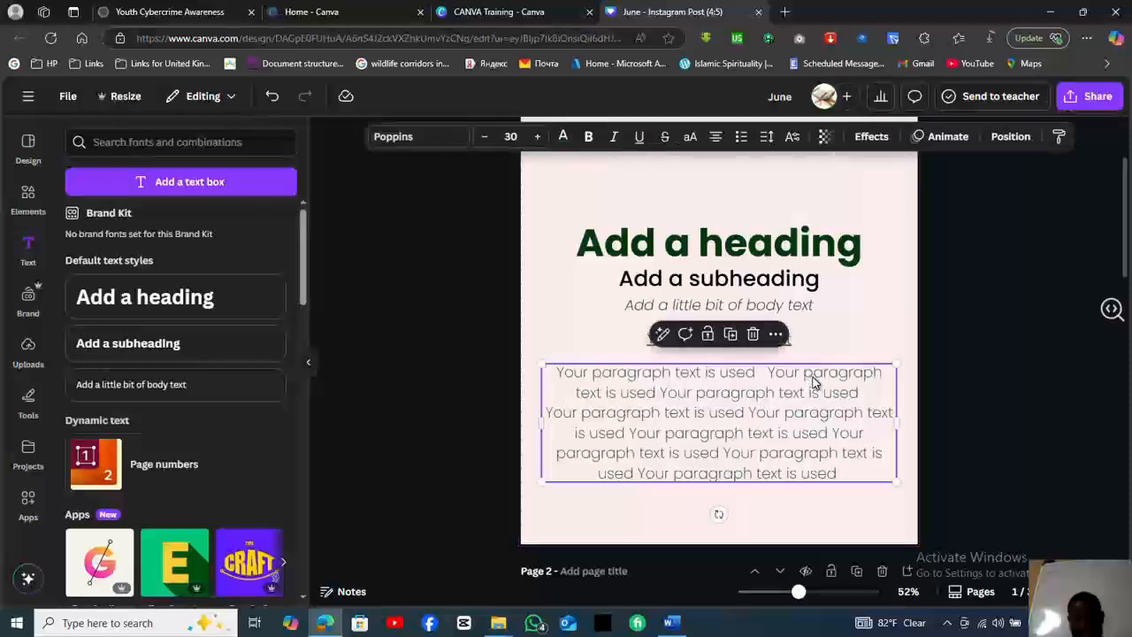
left_click(716, 138)
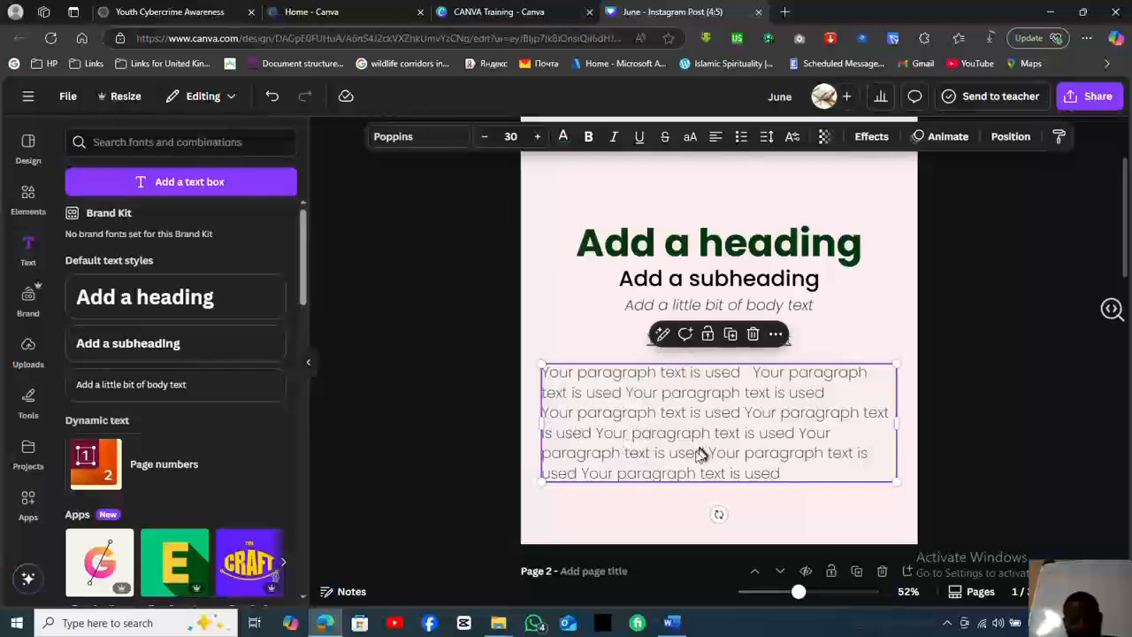
Split the long block into three paragraphs separated by two blank lines and scale it down to font size 23 to fit the page.
left_click(801, 433)
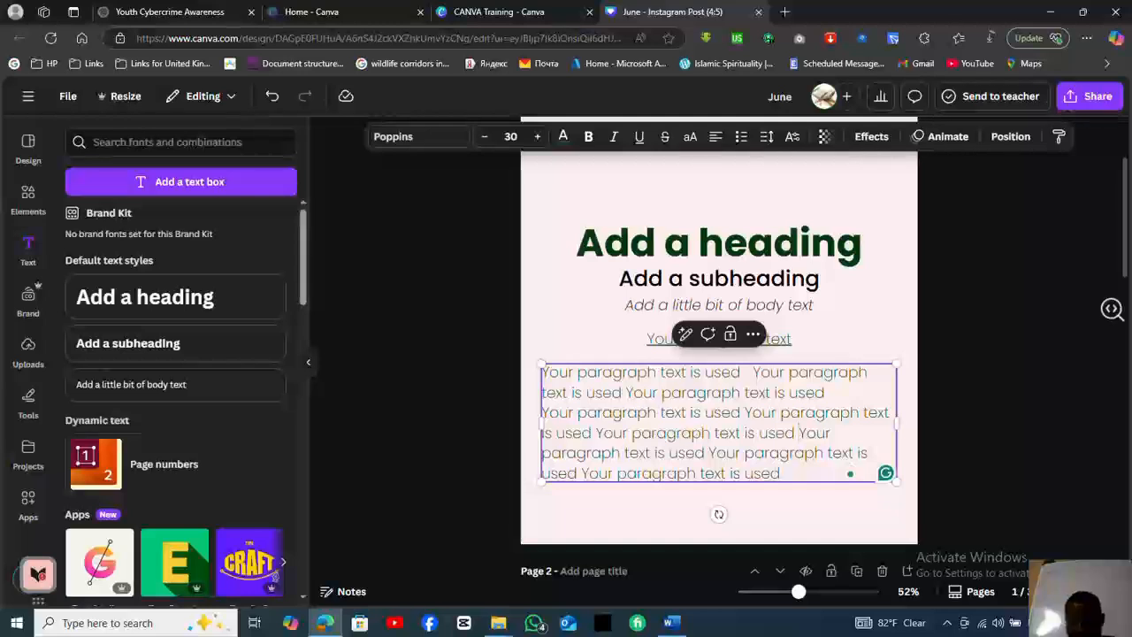
key("Return")
key("Return")
key("Return")
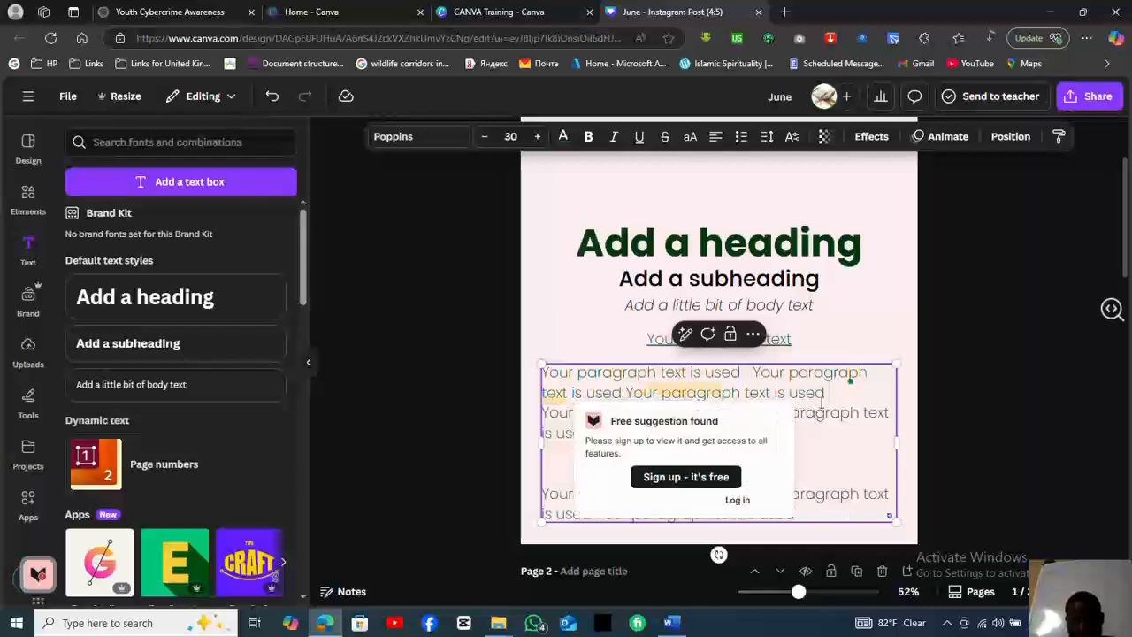
key("Return")
key("Return")
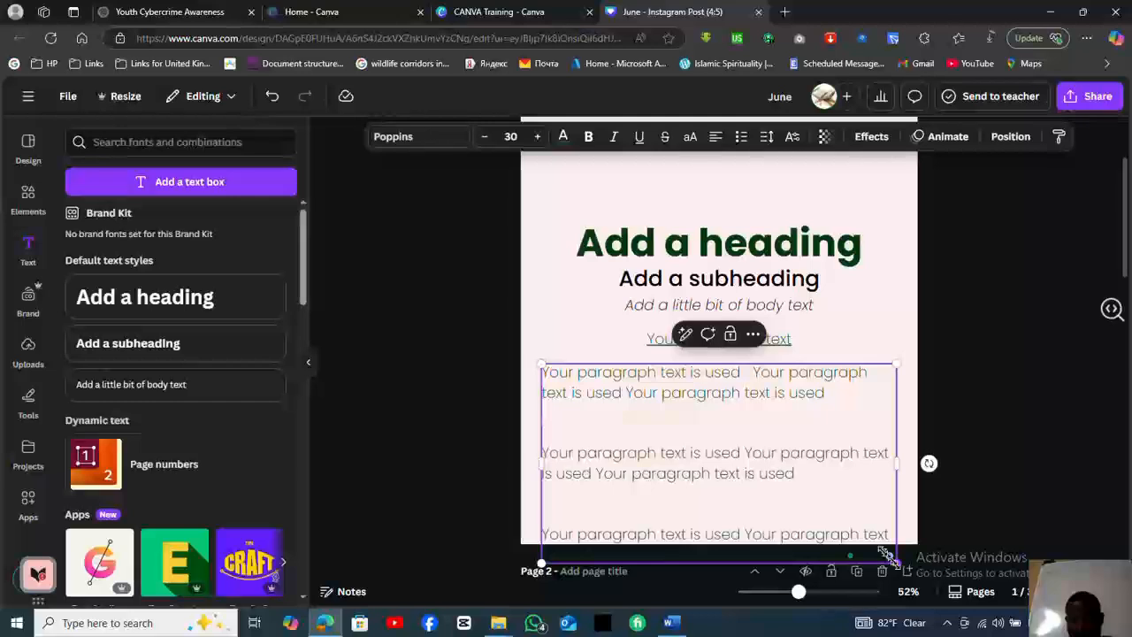
left_click_drag(895, 564, 810, 515)
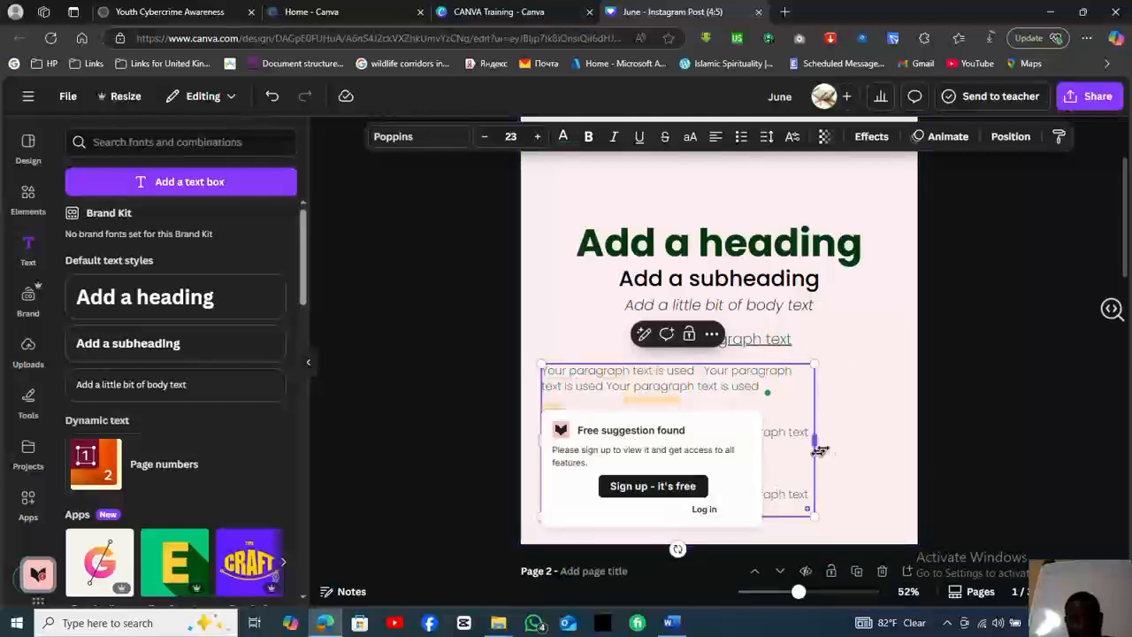
left_click(884, 429)
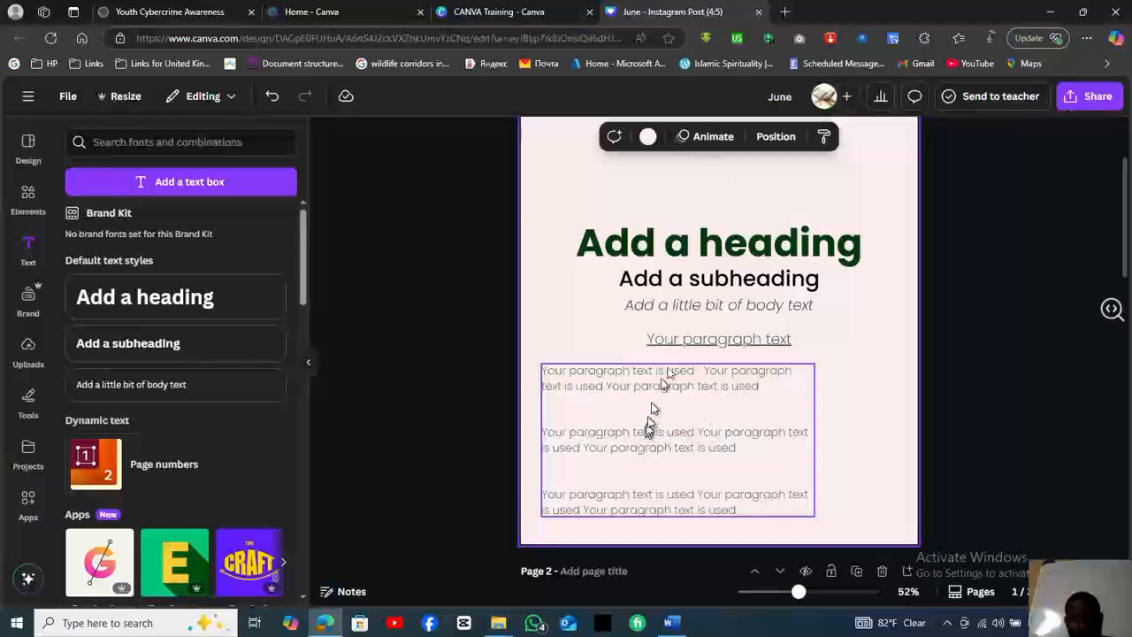
Center-align only the middle paragraph of the text block.
left_click(559, 435)
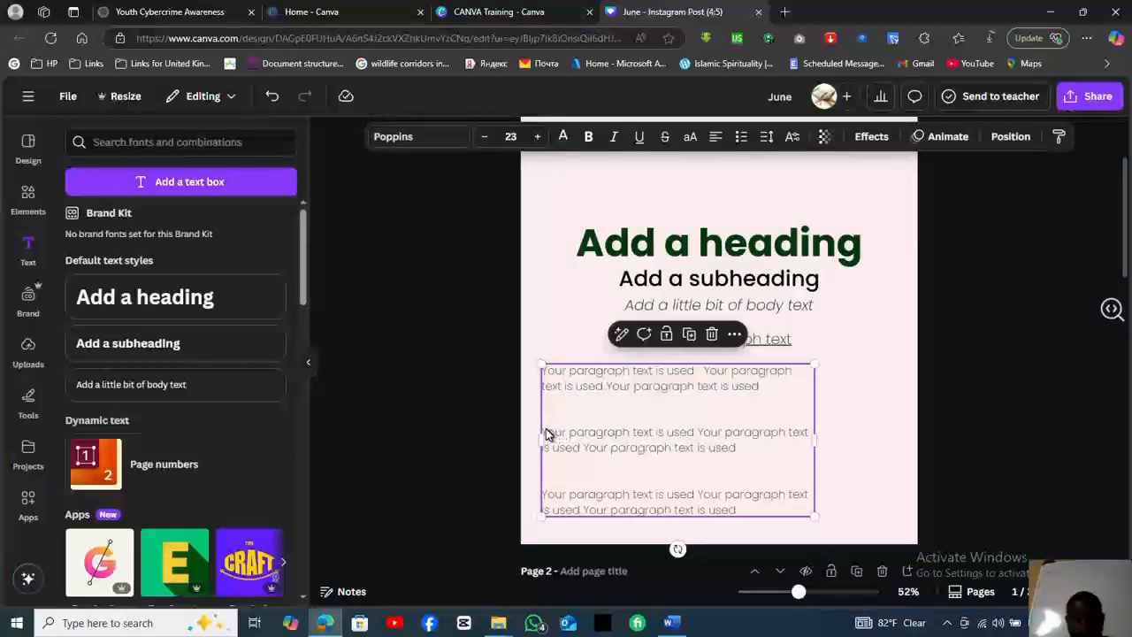
left_click(547, 433)
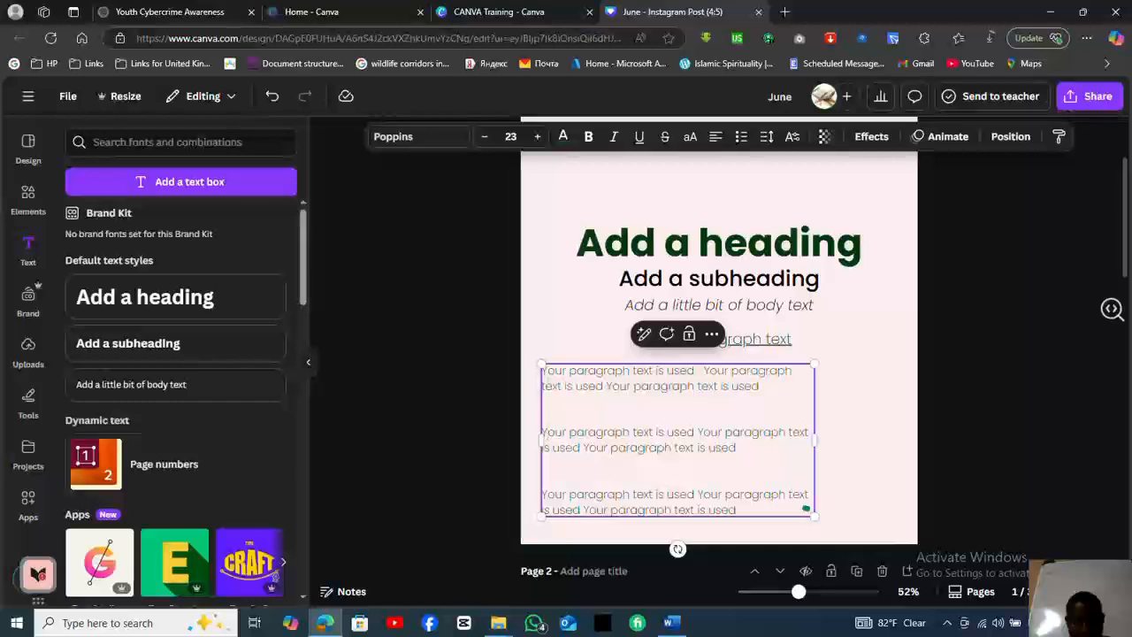
left_click_drag(542, 433, 746, 448)
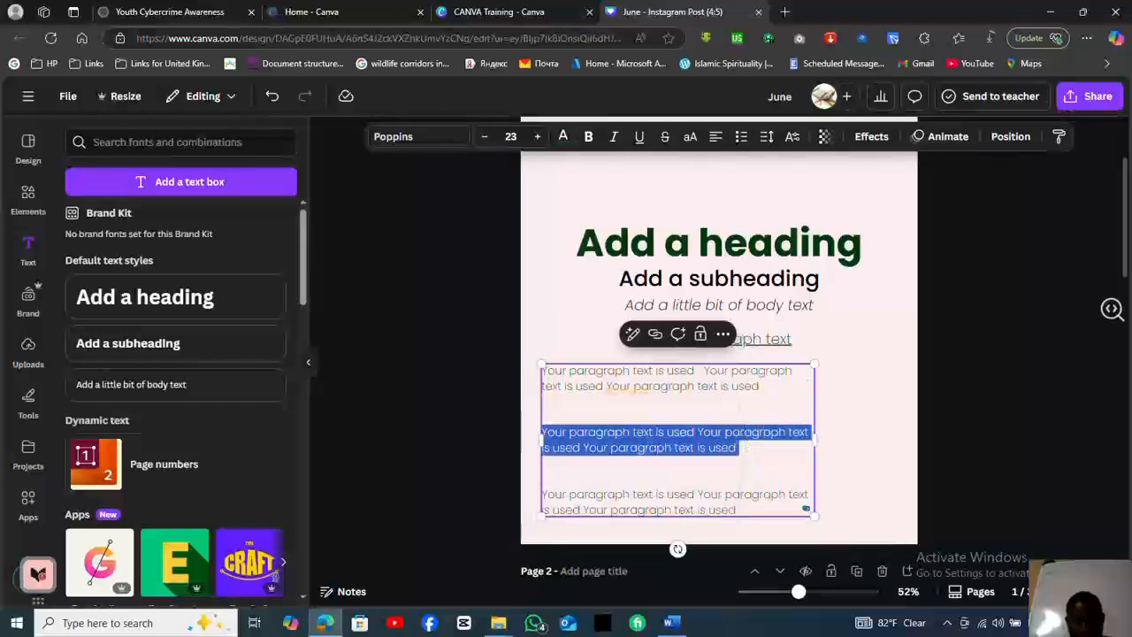
left_click(716, 138)
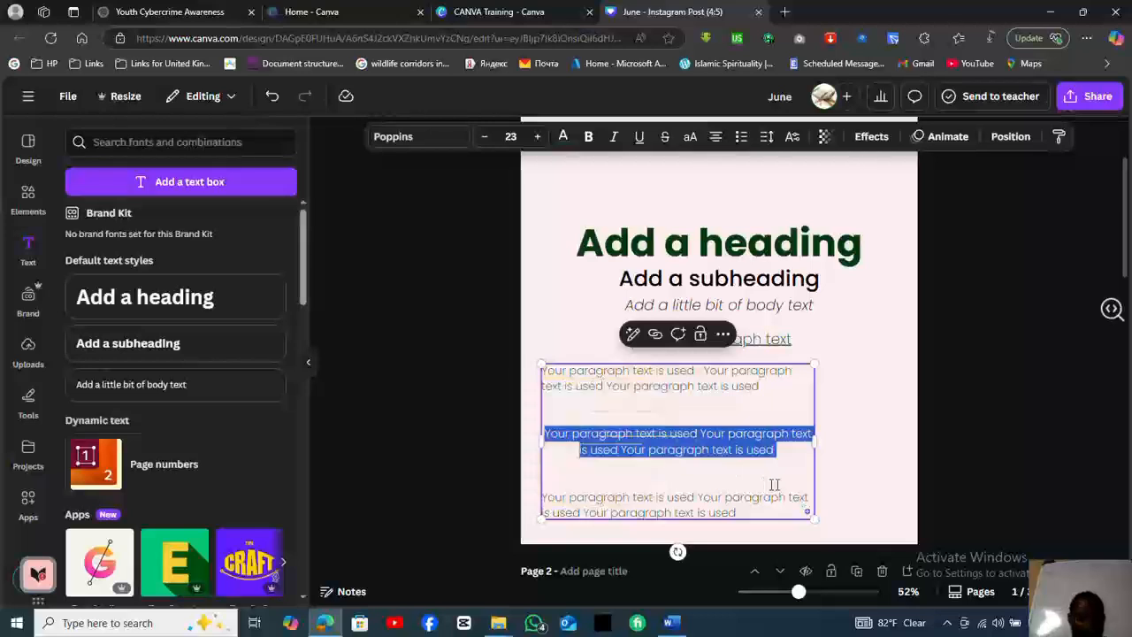
left_click(866, 434)
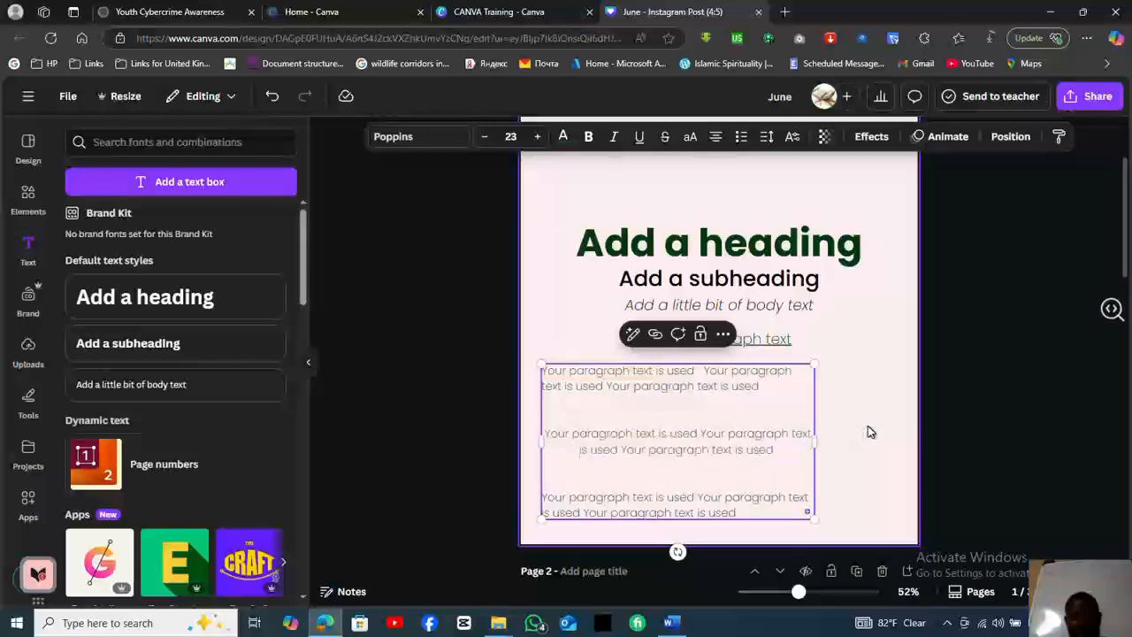
Right-align only the third paragraph of the text block and deselect it.
left_click(748, 502)
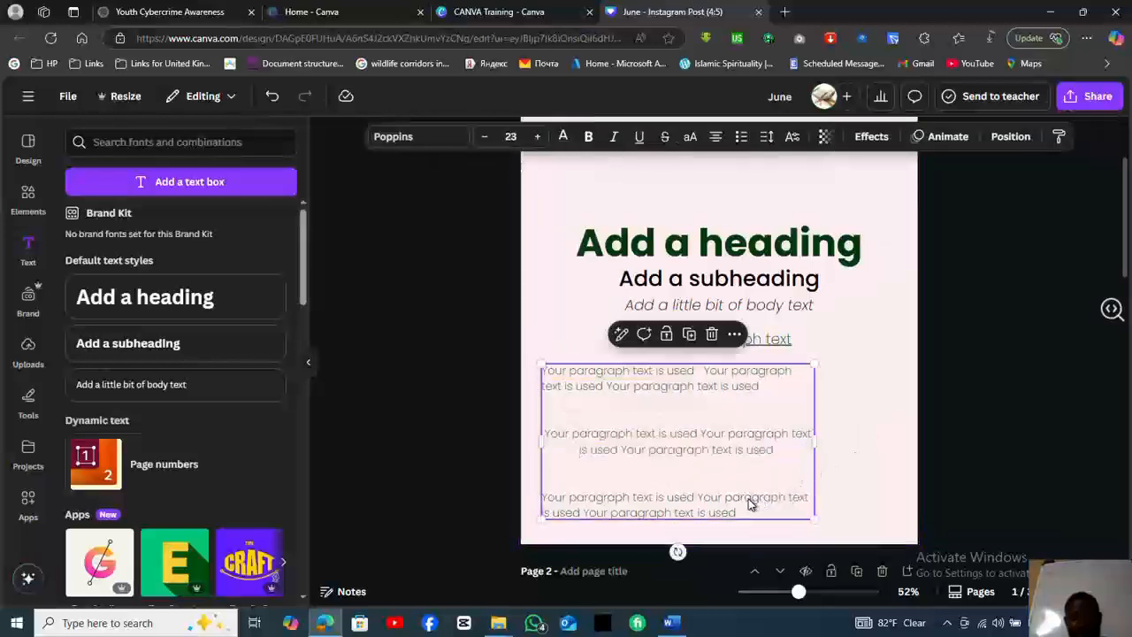
left_click(575, 504)
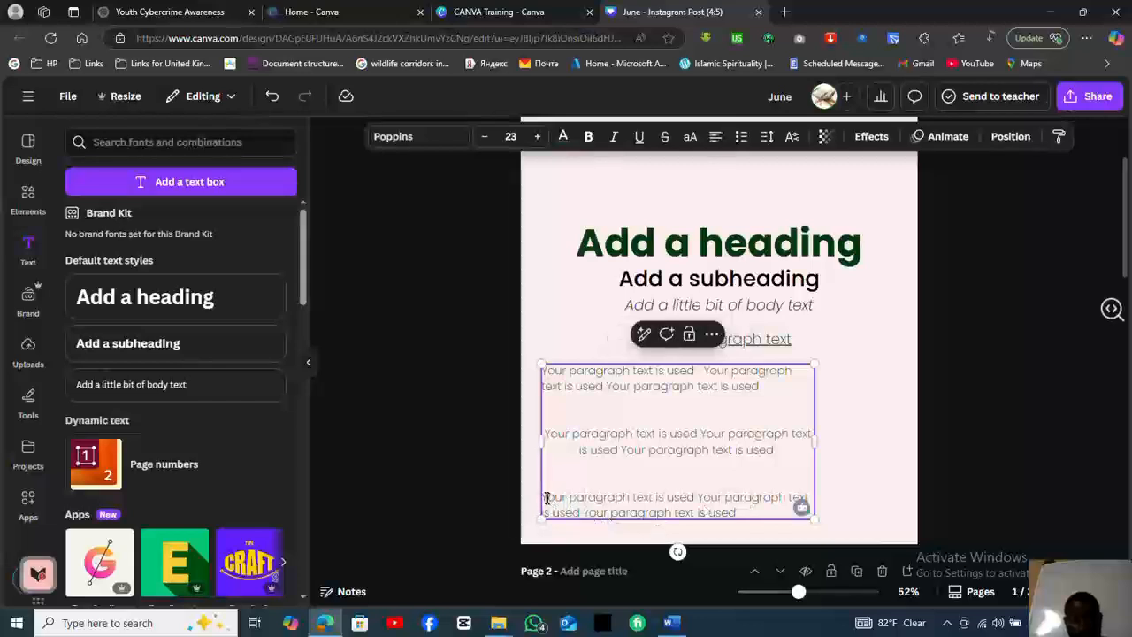
double_click(549, 497)
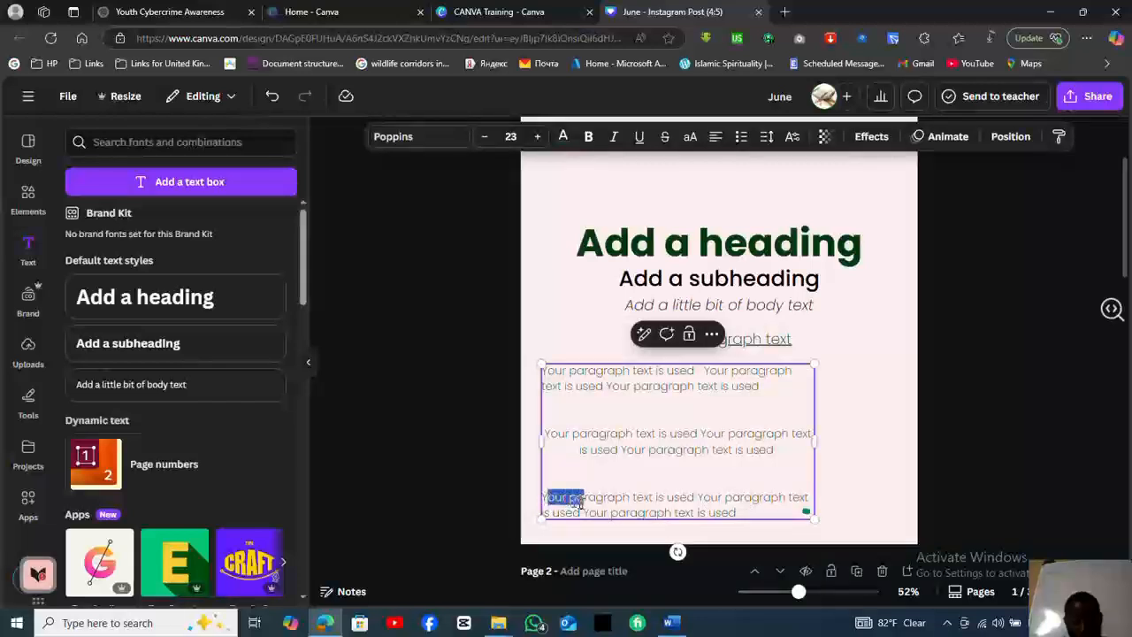
left_click(639, 477)
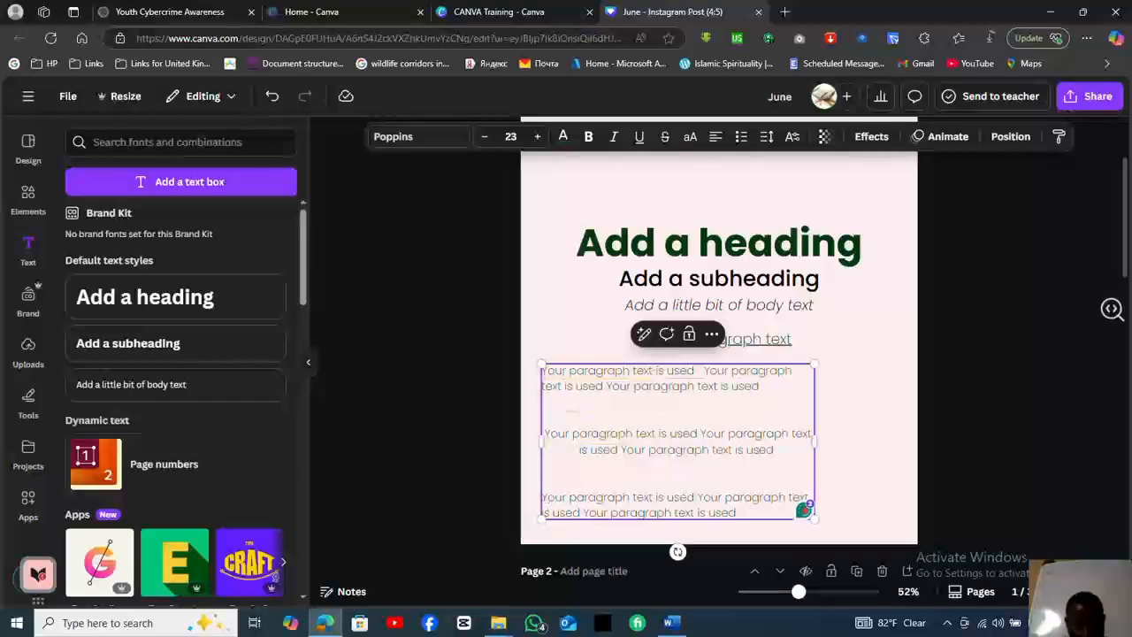
left_click_drag(541, 497, 730, 517)
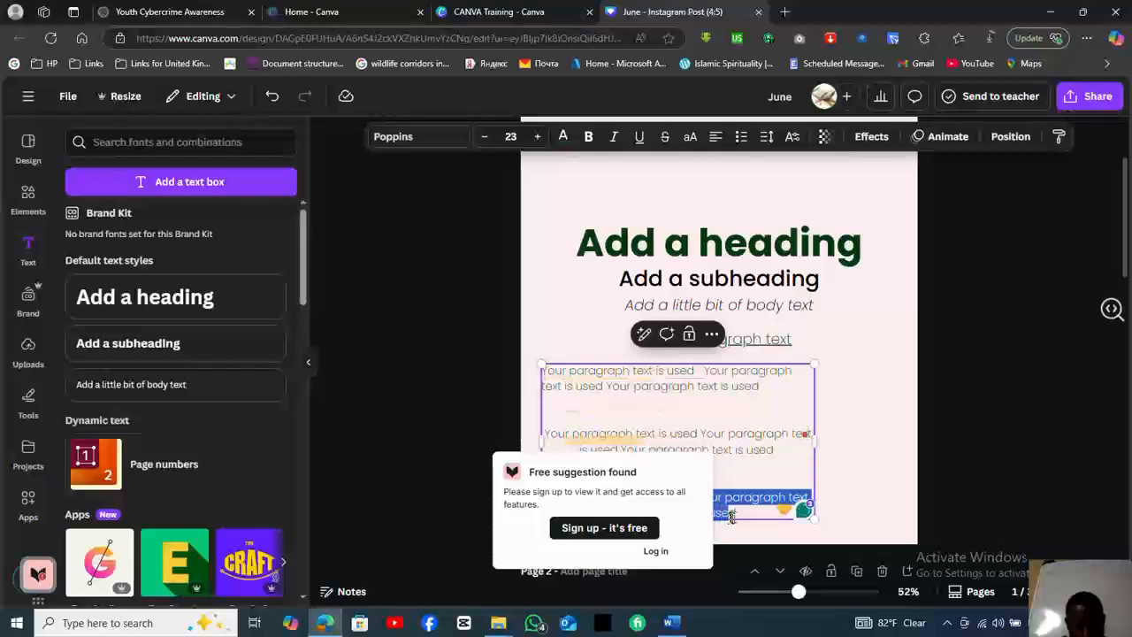
left_click(716, 139)
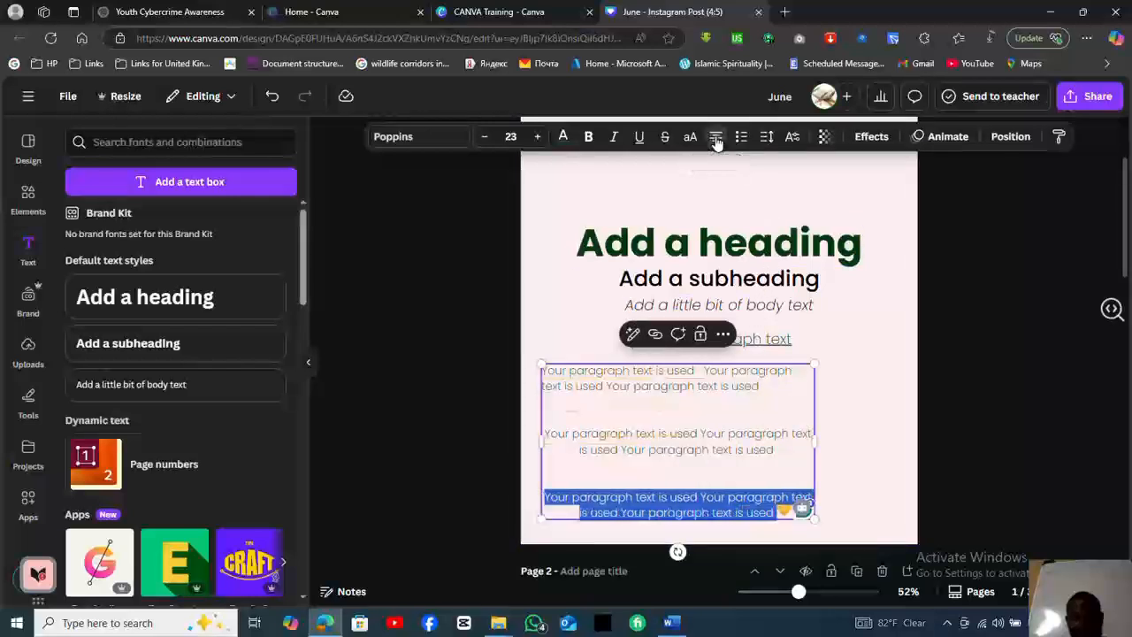
left_click(716, 140)
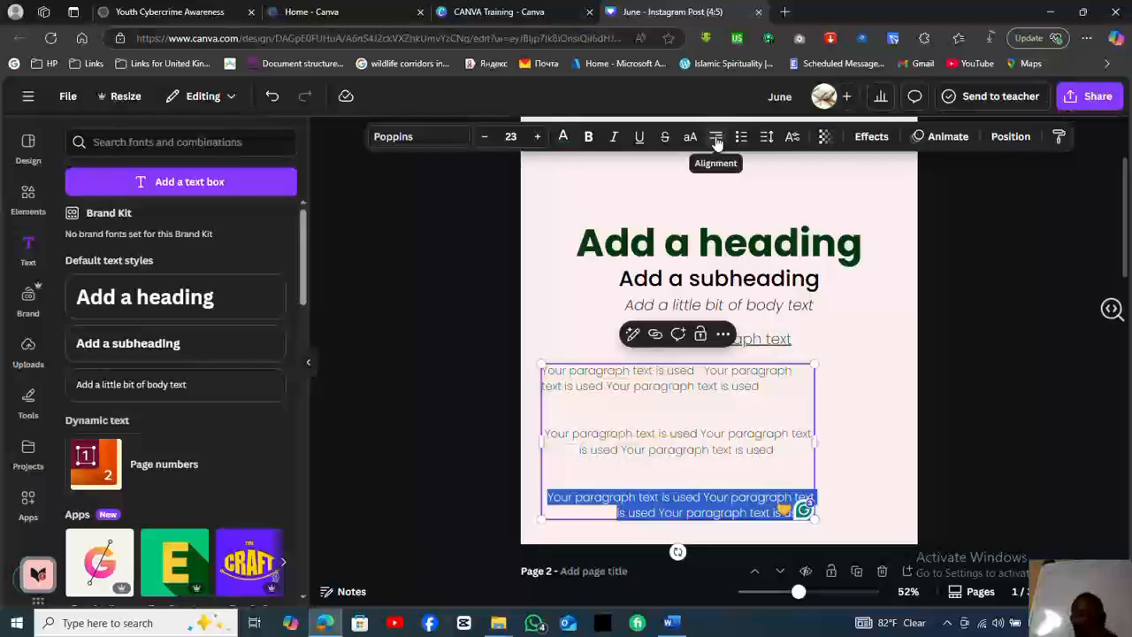
left_click(867, 399)
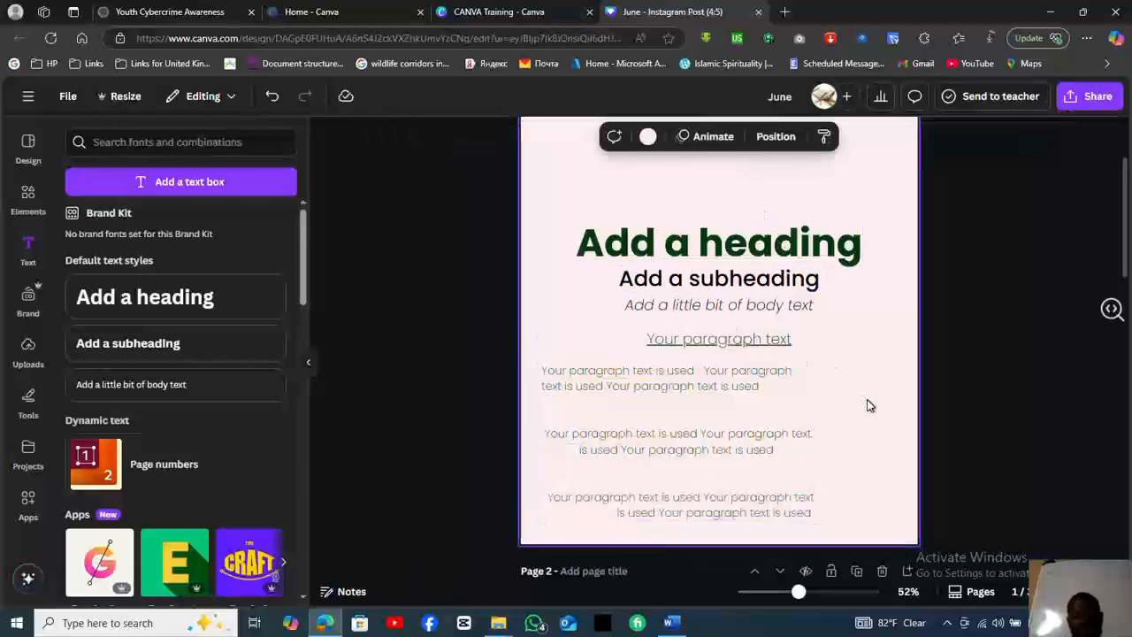
Justify all three paragraphs of the text block and deselect it.
left_click(733, 511)
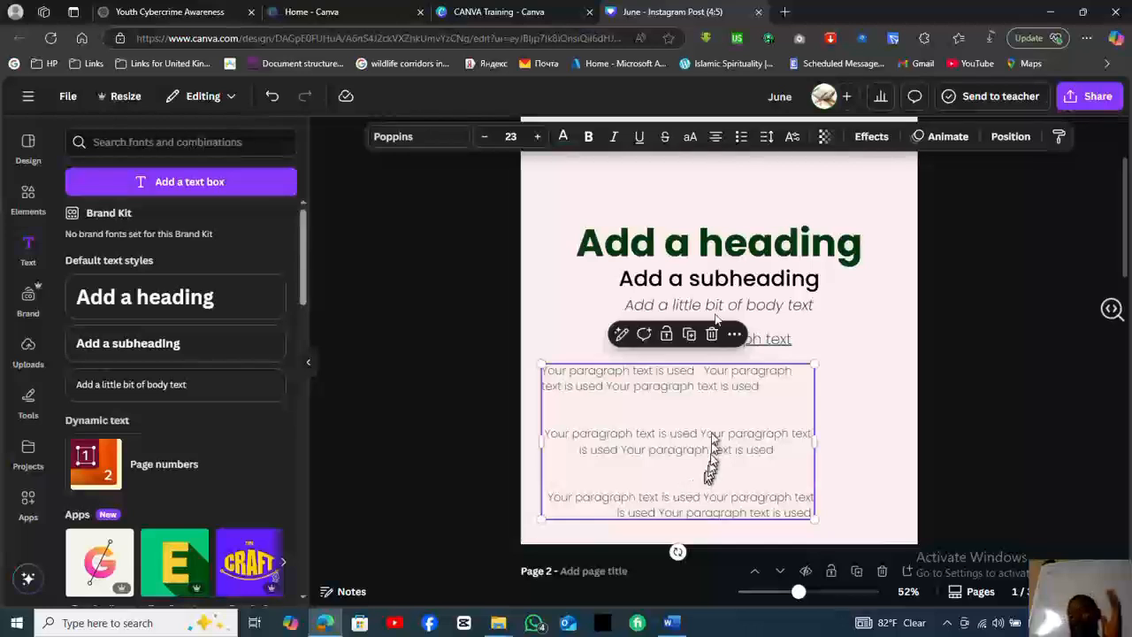
left_click(719, 139)
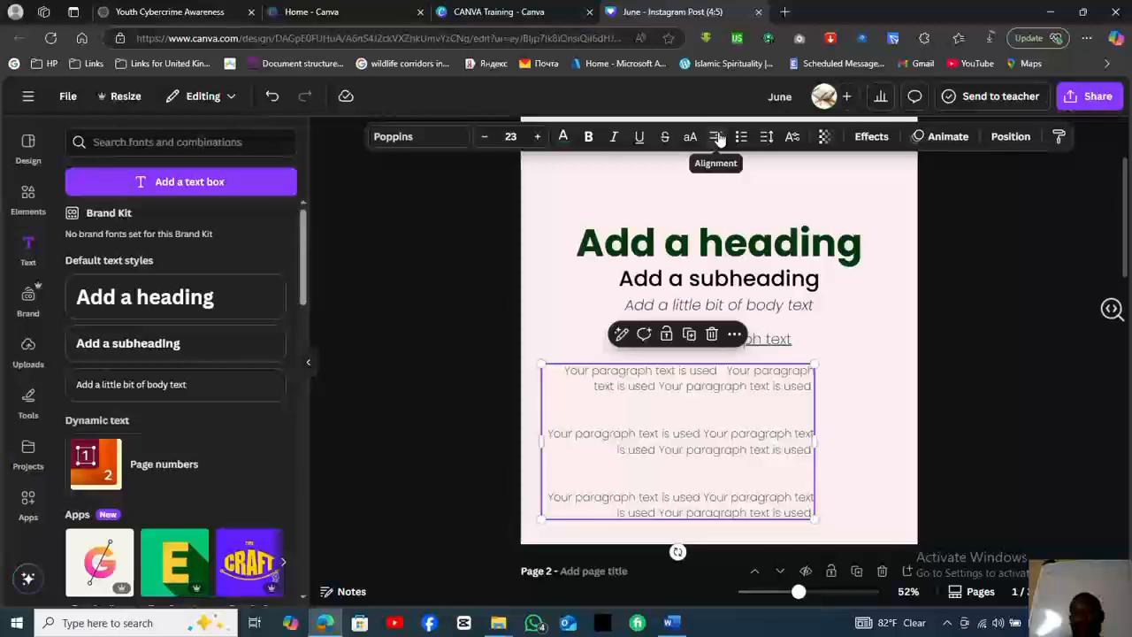
left_click(718, 138)
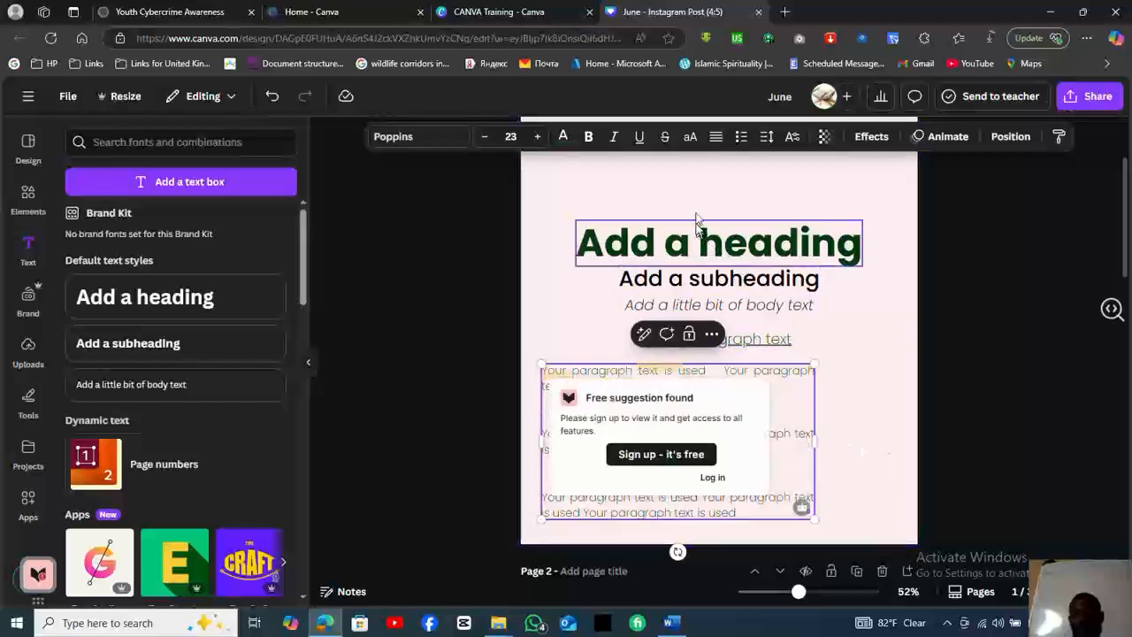
left_click(898, 344)
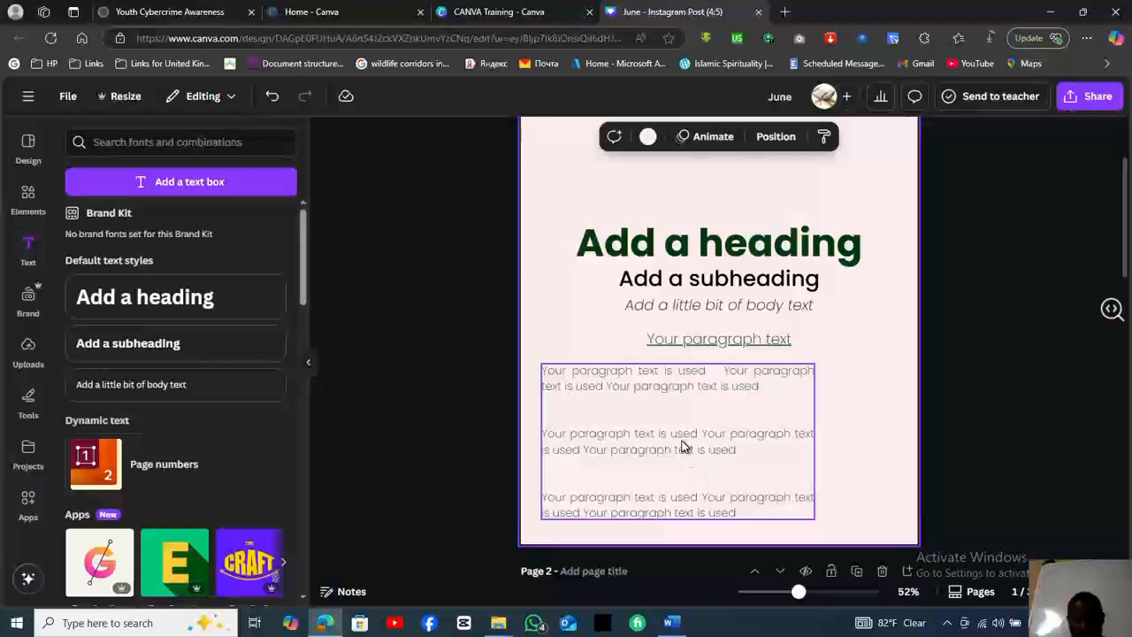
Switch the middle paragraph's alignment through centered and right-aligned back to justified.
left_click(682, 446)
left_click(693, 439)
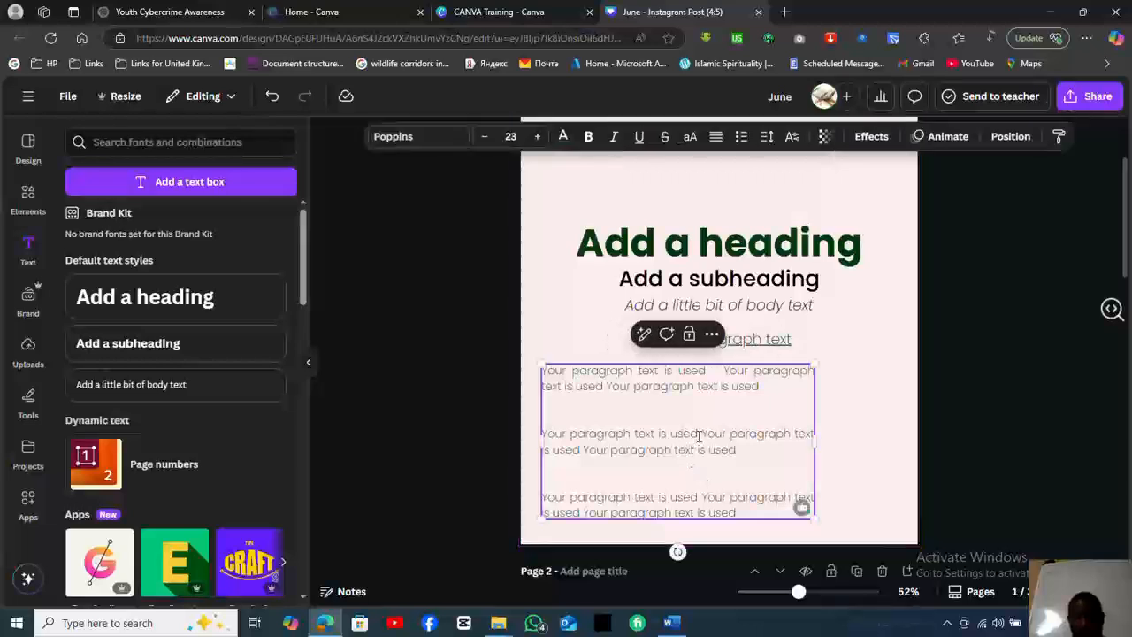
left_click(717, 138)
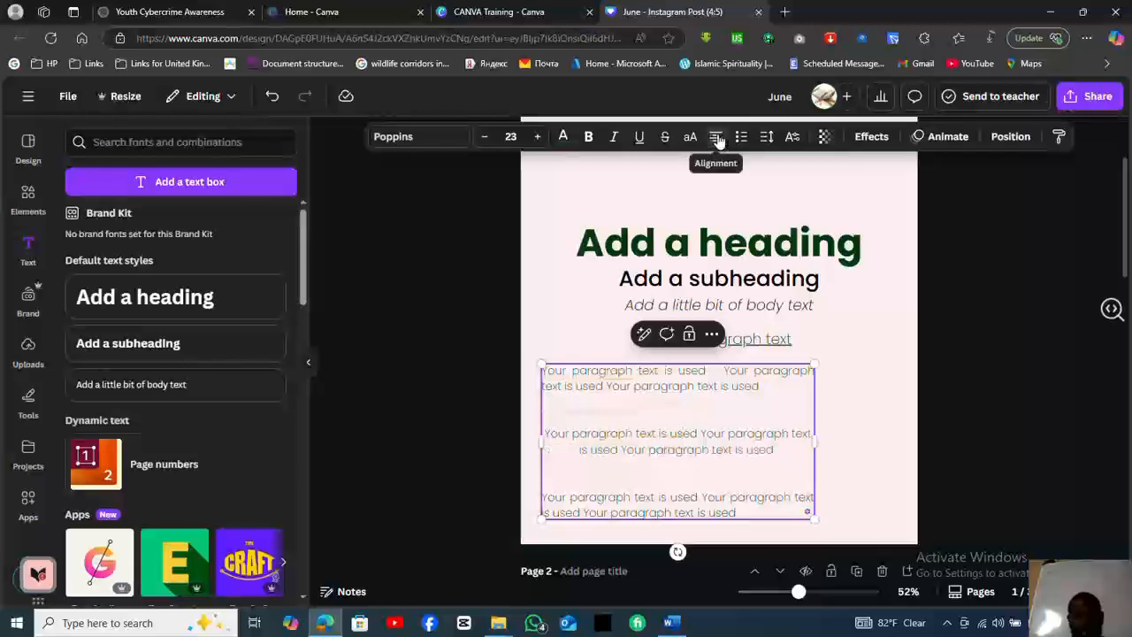
left_click(716, 138)
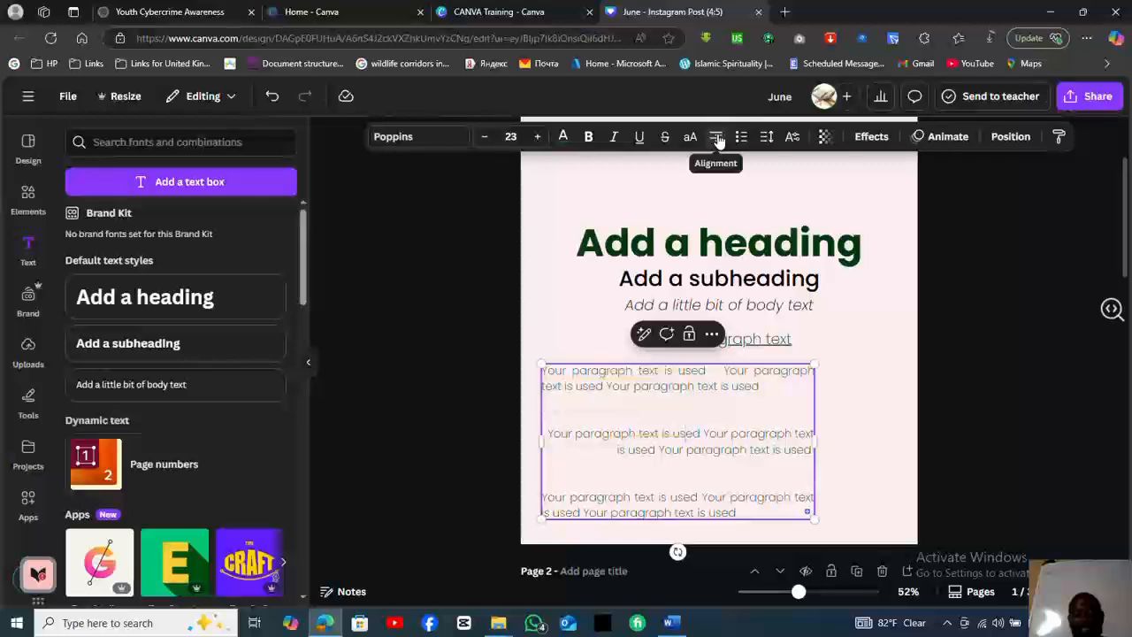
left_click(716, 138)
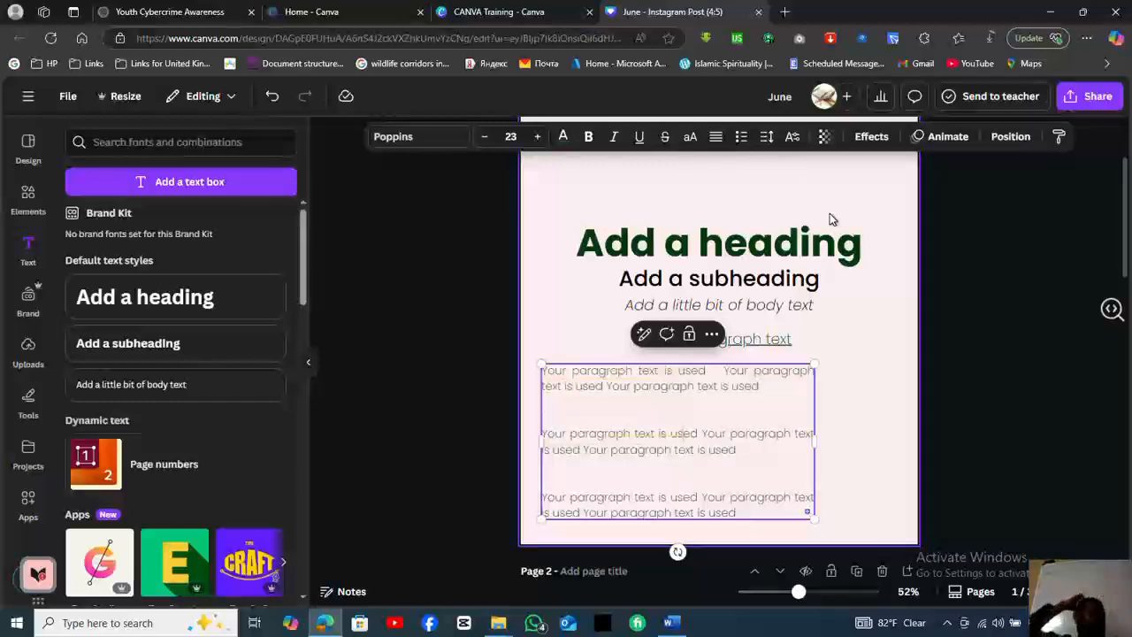
Apply a bulleted list to the middle paragraph and extend it to the whole text block.
left_click(743, 137)
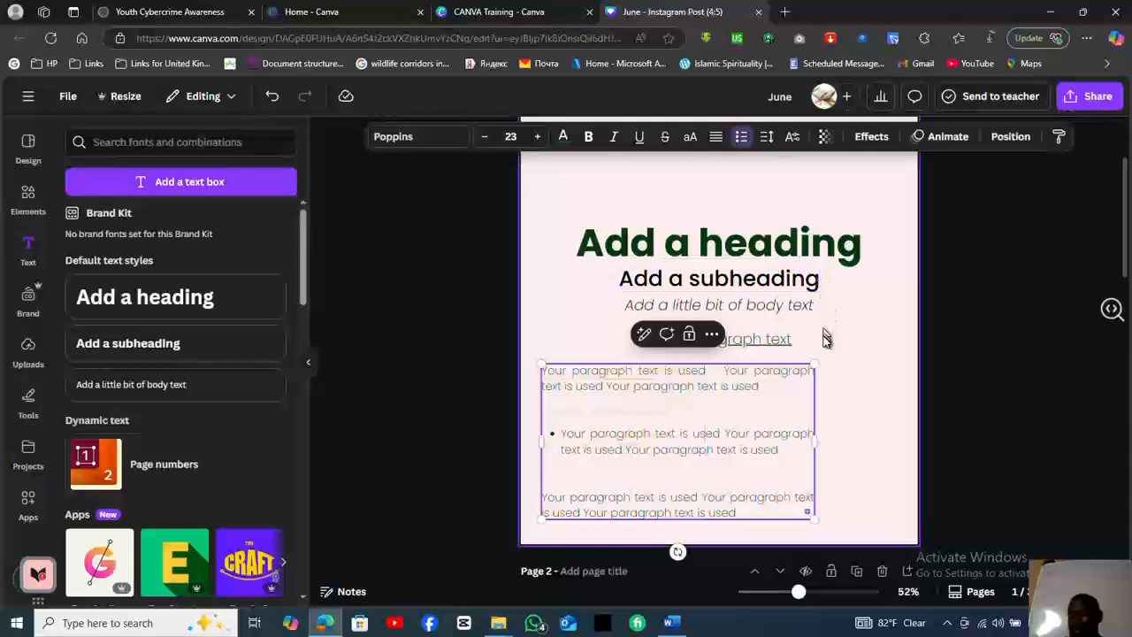
left_click(830, 389)
left_click(780, 376)
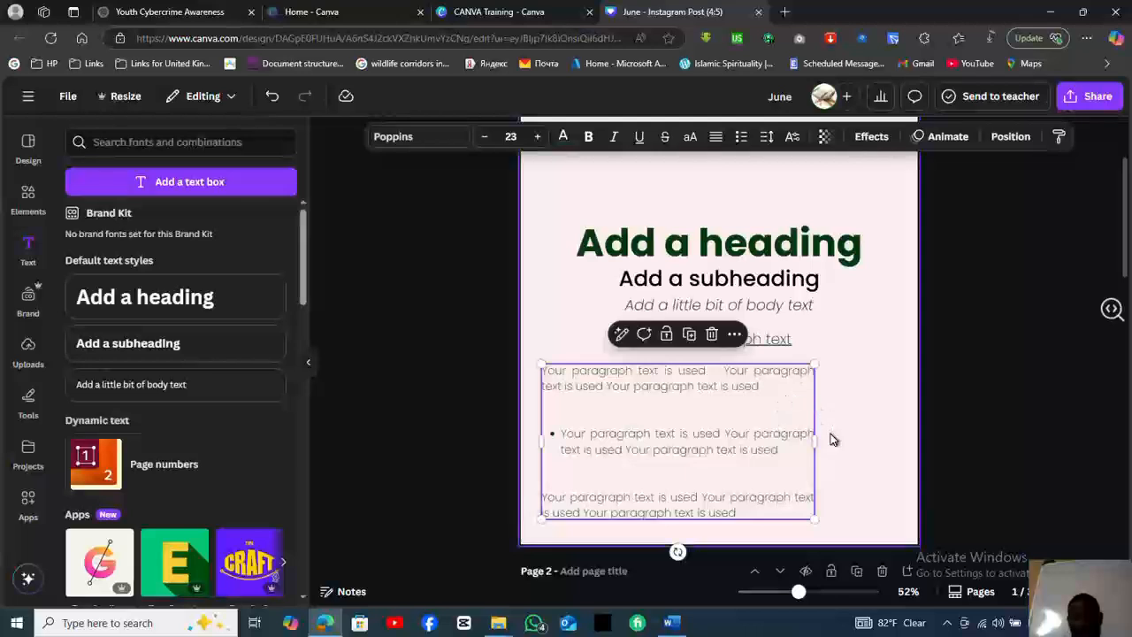
left_click(741, 137)
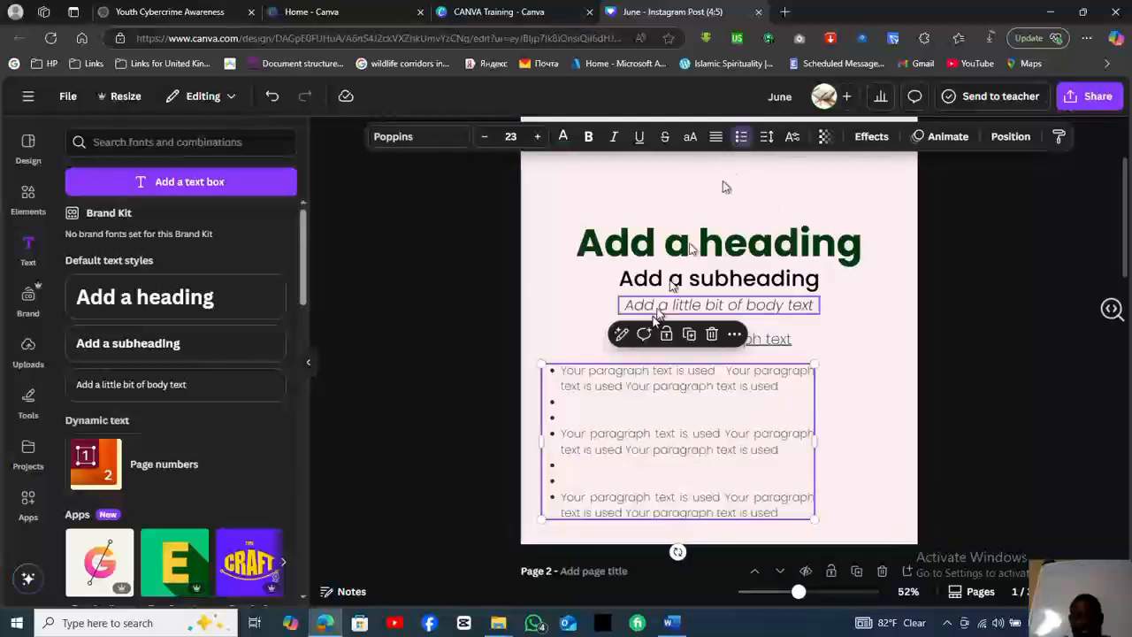
Remove the bullets from the four empty lines between the three paragraphs of the text block.
left_click(564, 406)
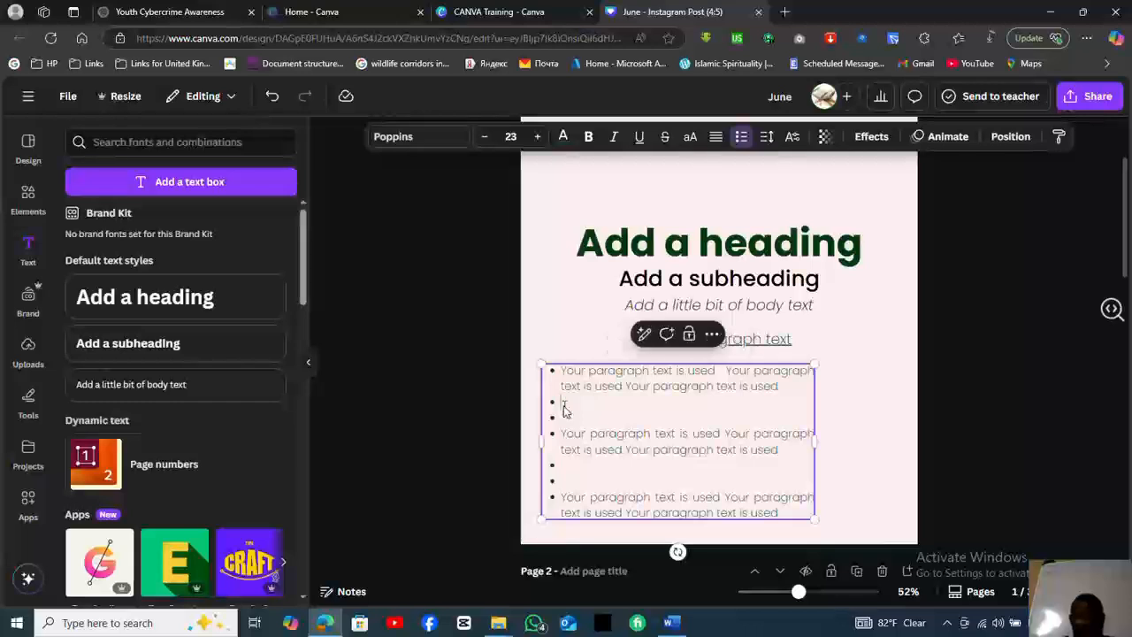
key("BackSpace")
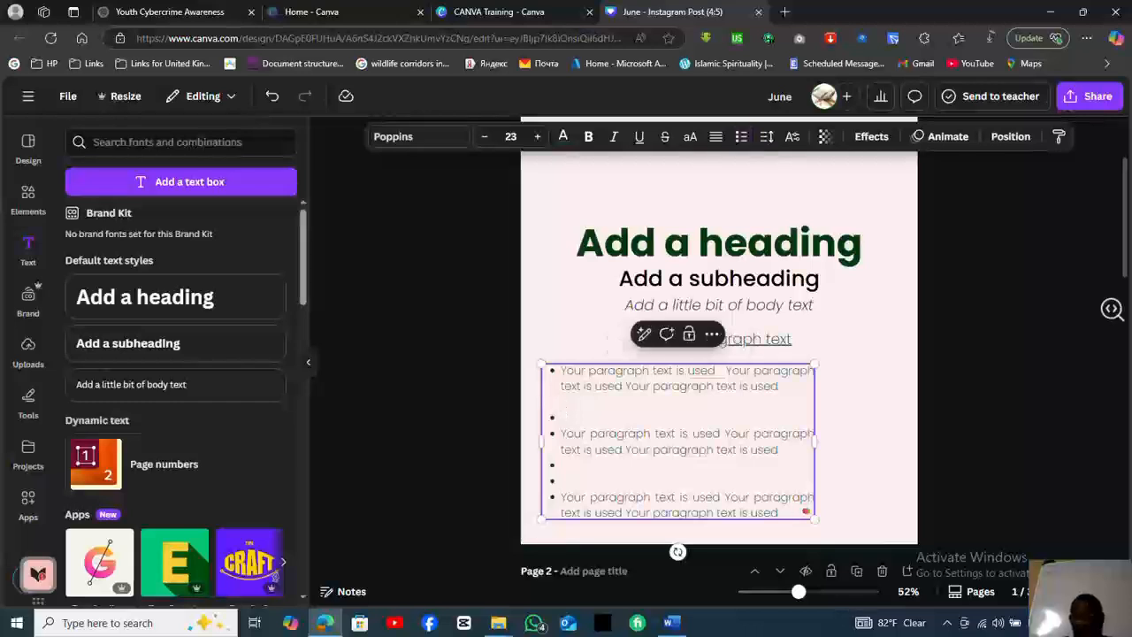
key("Down")
key("BackSpace")
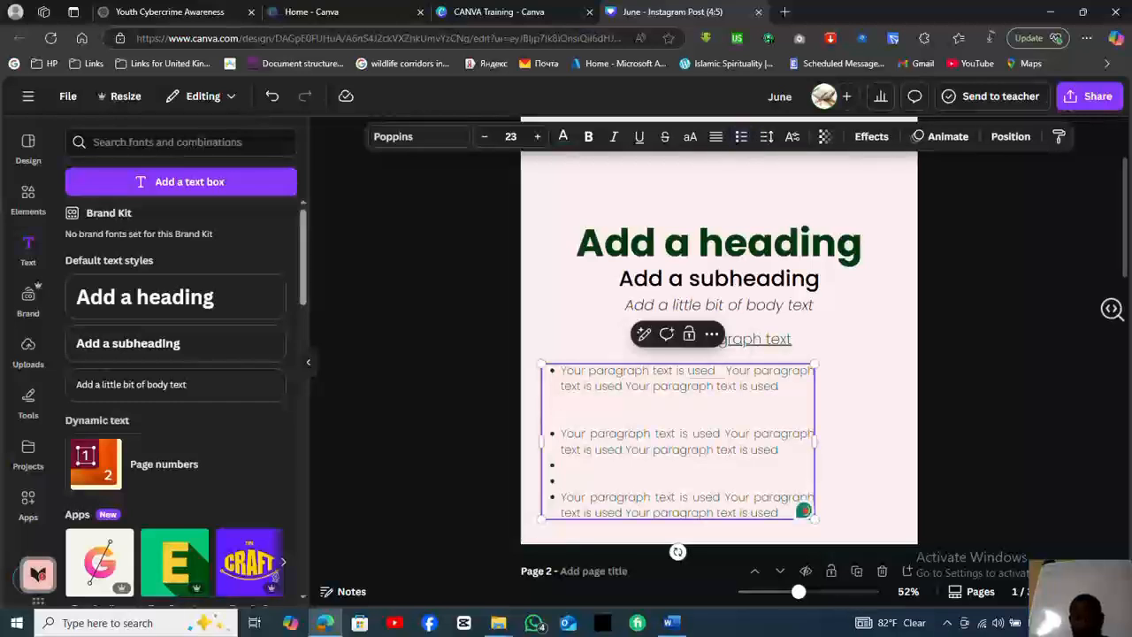
key("Down")
key("Down")
key("Down")
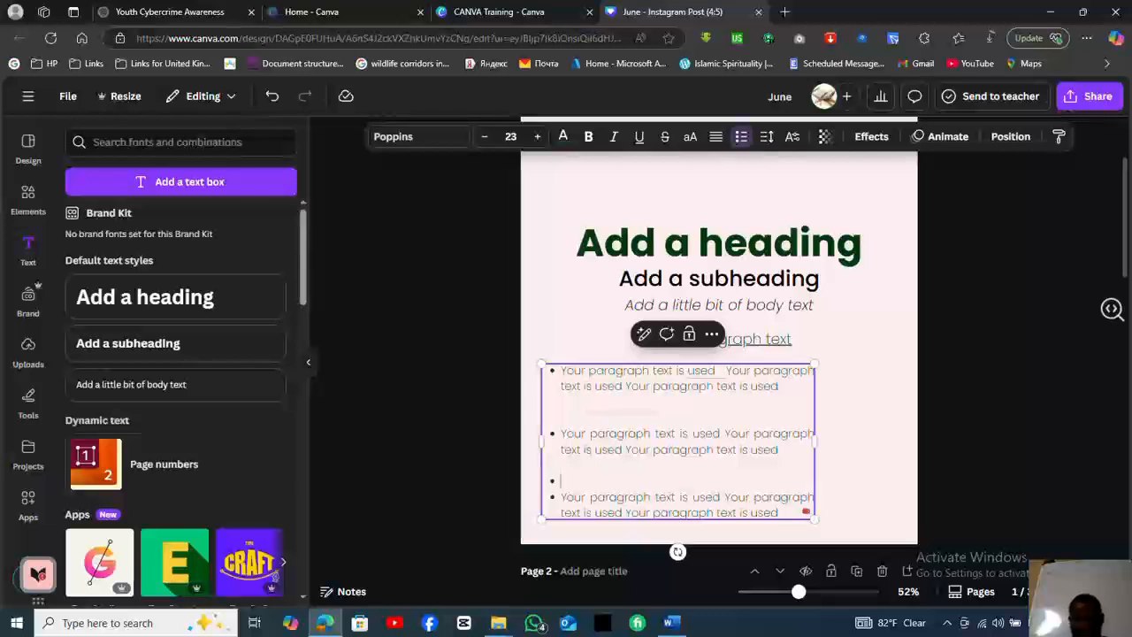
key("BackSpace")
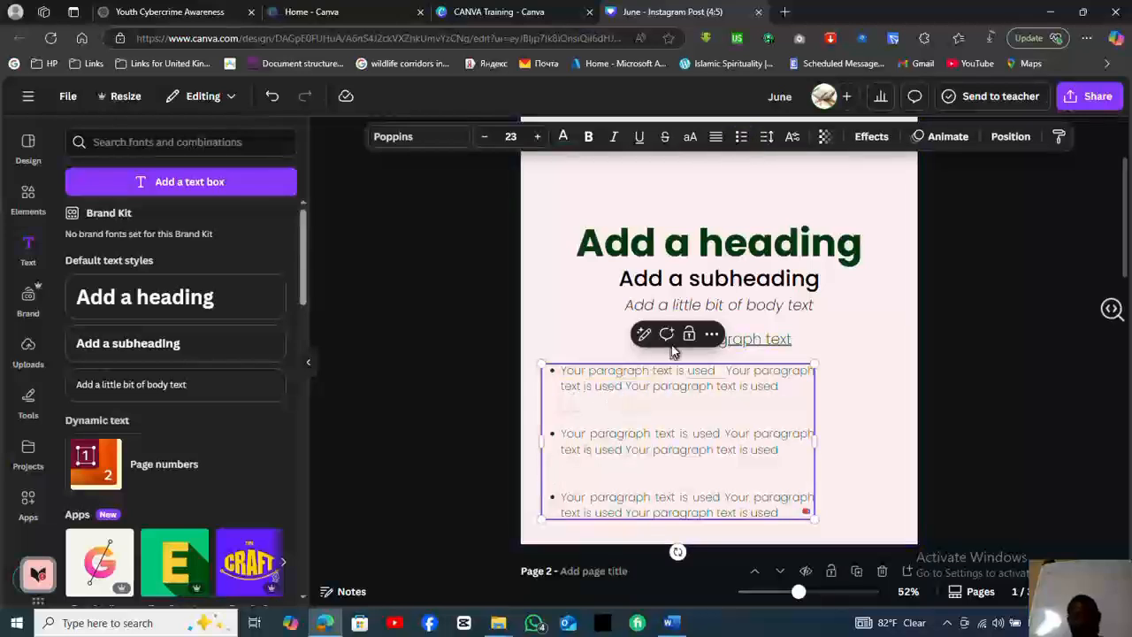
Delete one of the two blank lines between the second and third bulleted paragraphs.
left_click(742, 138)
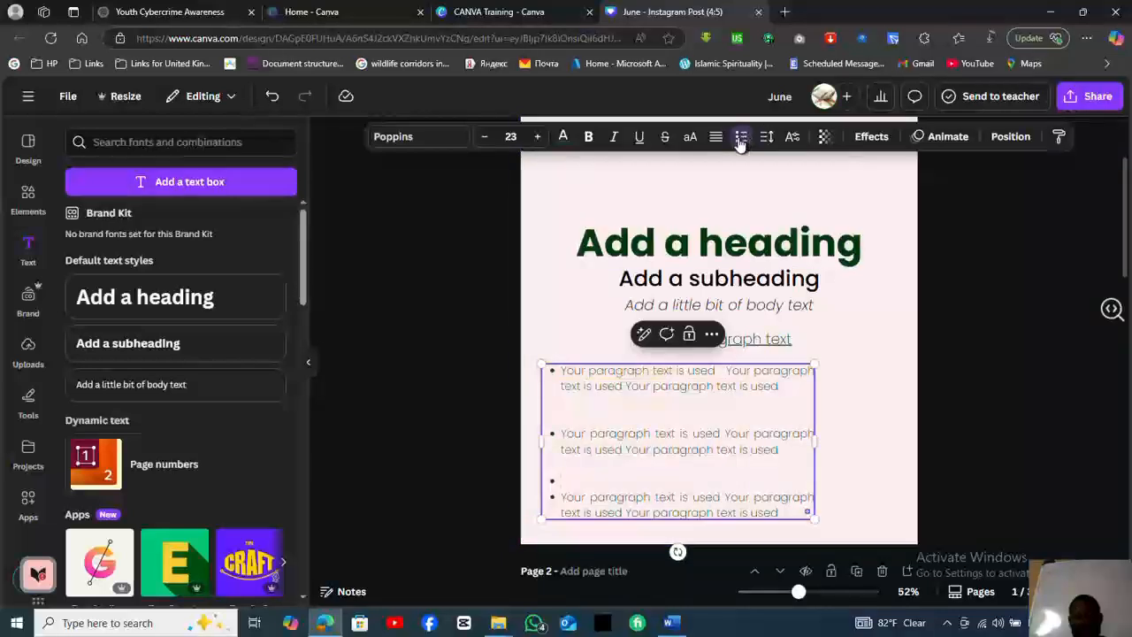
left_click(742, 139)
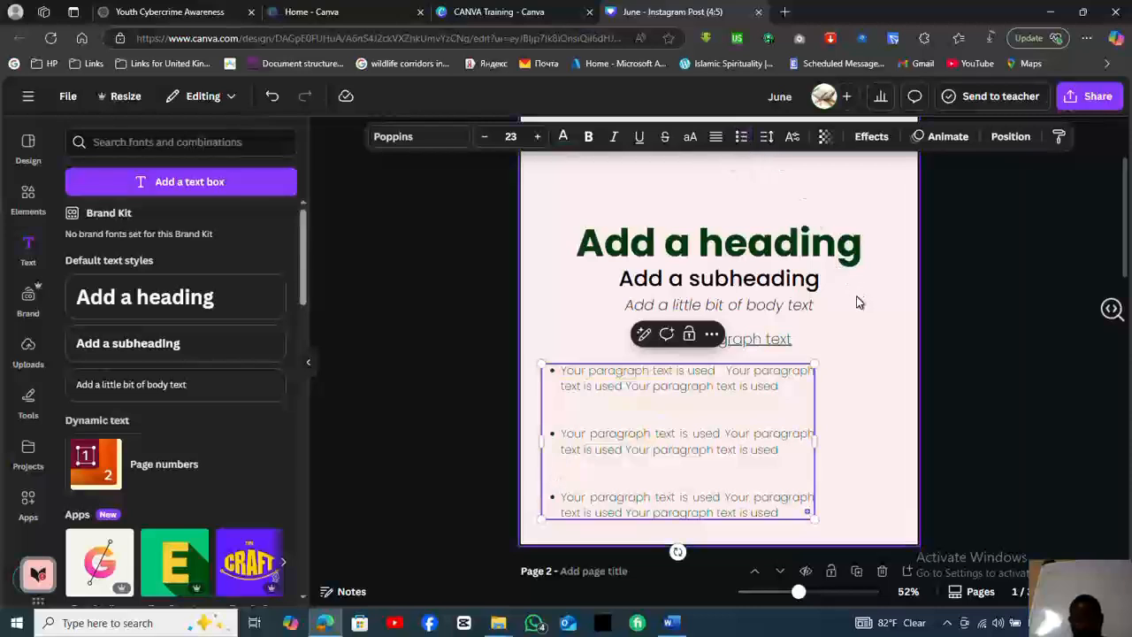
key("BackSpace")
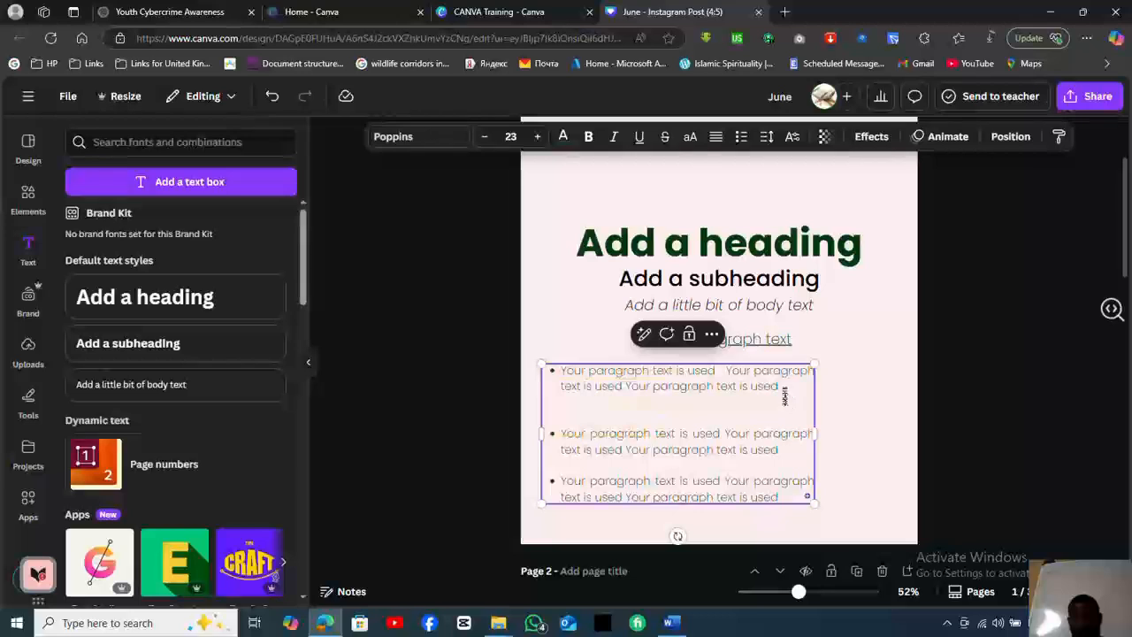
Delete one of the two blank lines between the first and second paragraphs, keeping the first paragraph's bullet.
left_click(797, 386)
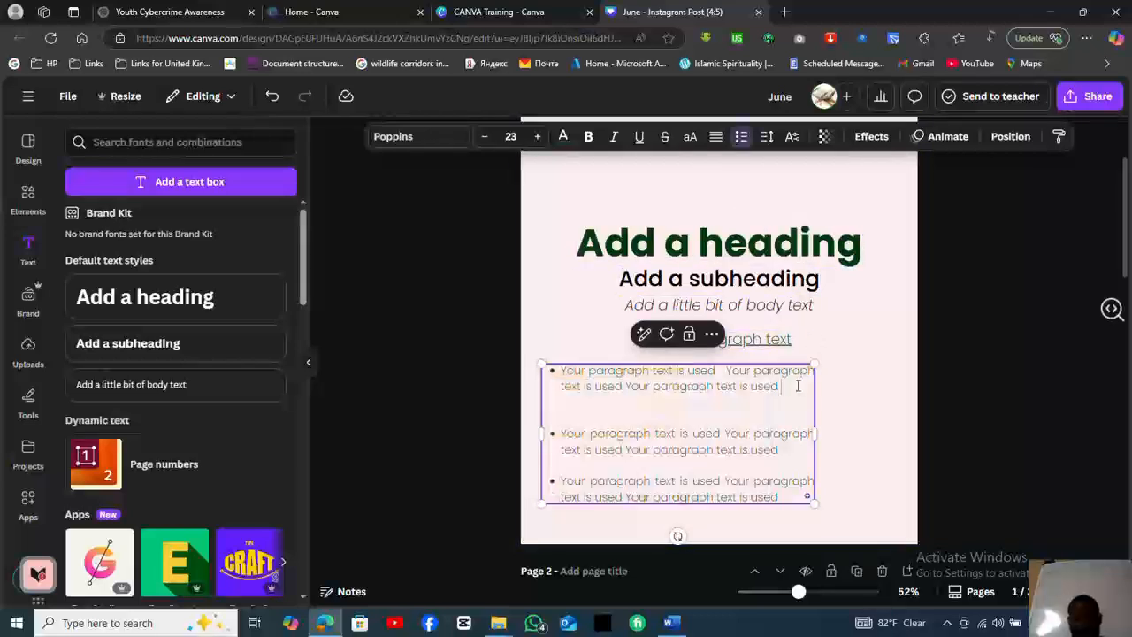
key("Delete")
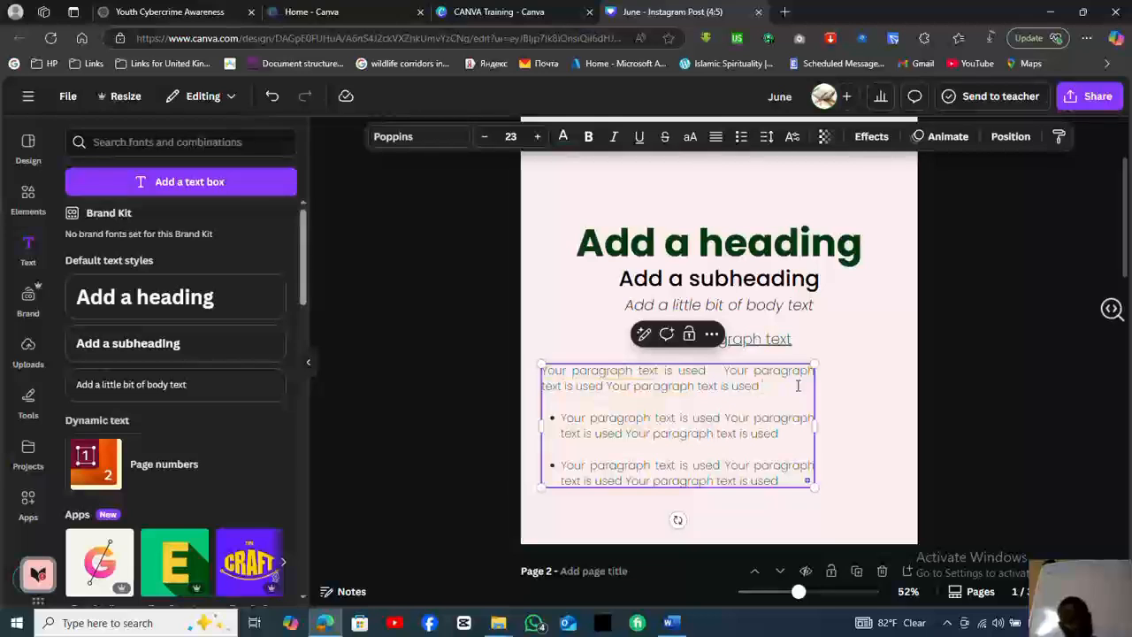
key("ctrl+z")
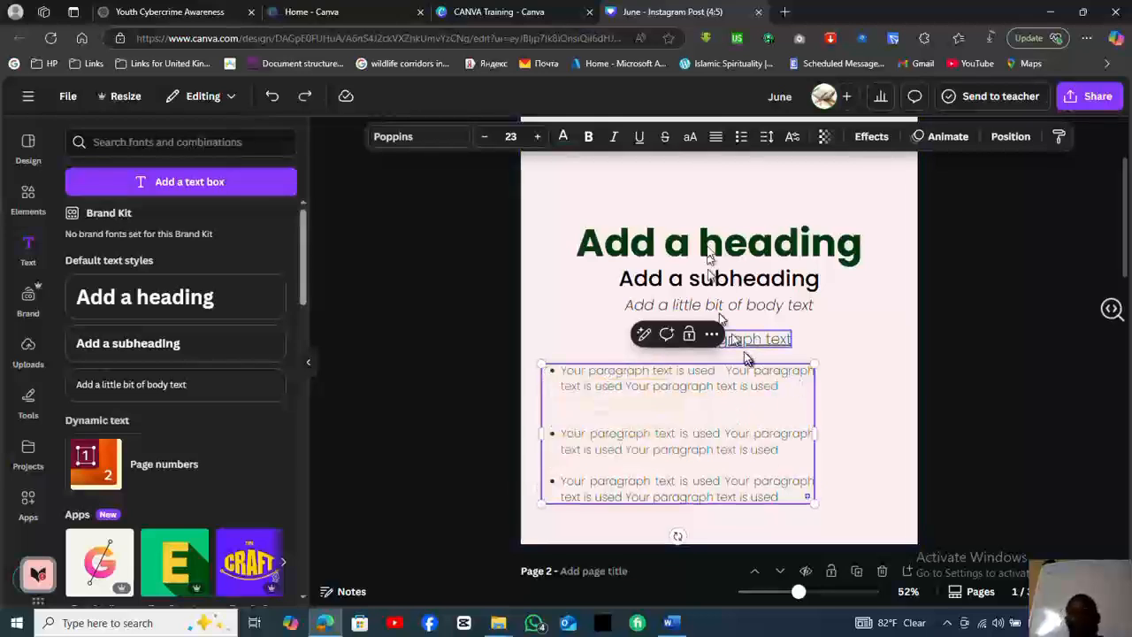
left_click(741, 138)
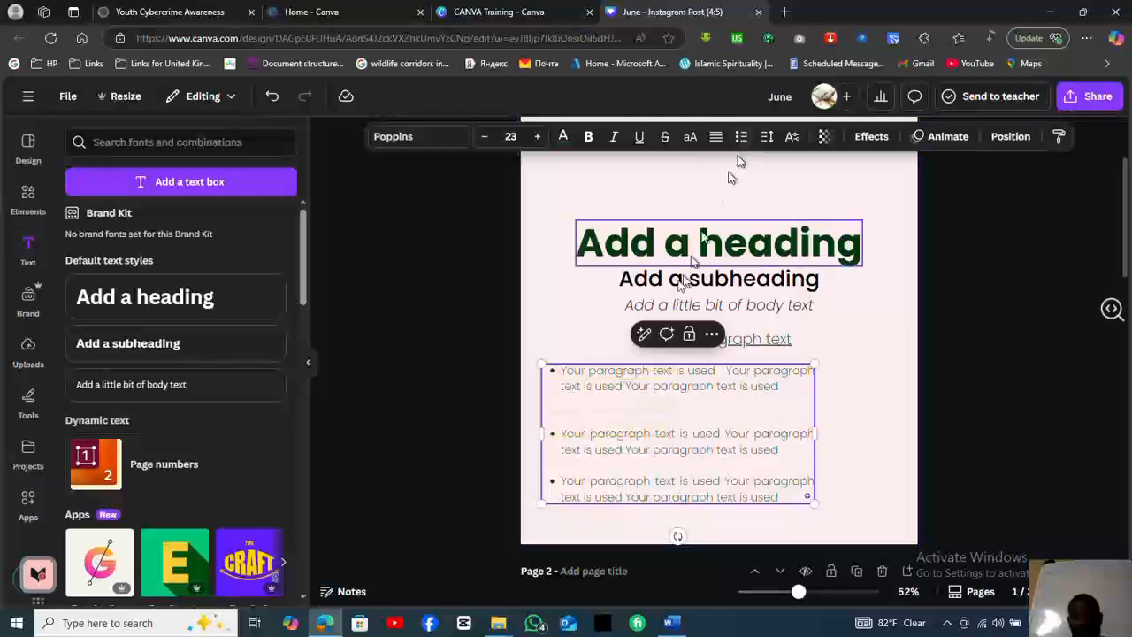
key("BackSpace")
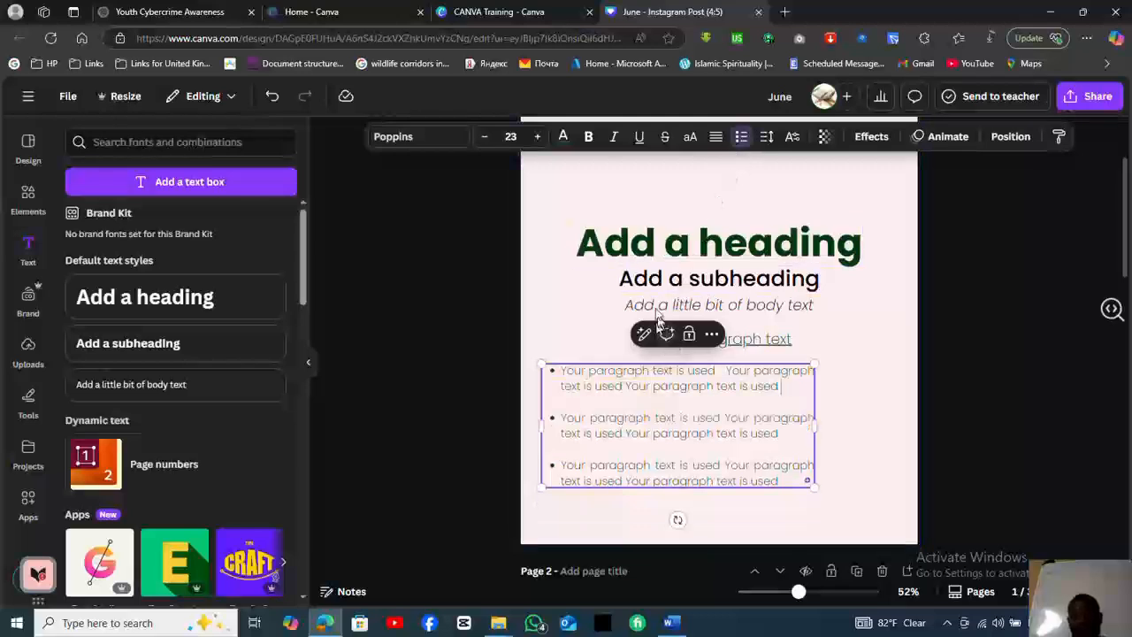
Set the first paragraph's letter spacing to 17 and line spacing to 1.21, with the text box anchored to the middle.
left_click(766, 138)
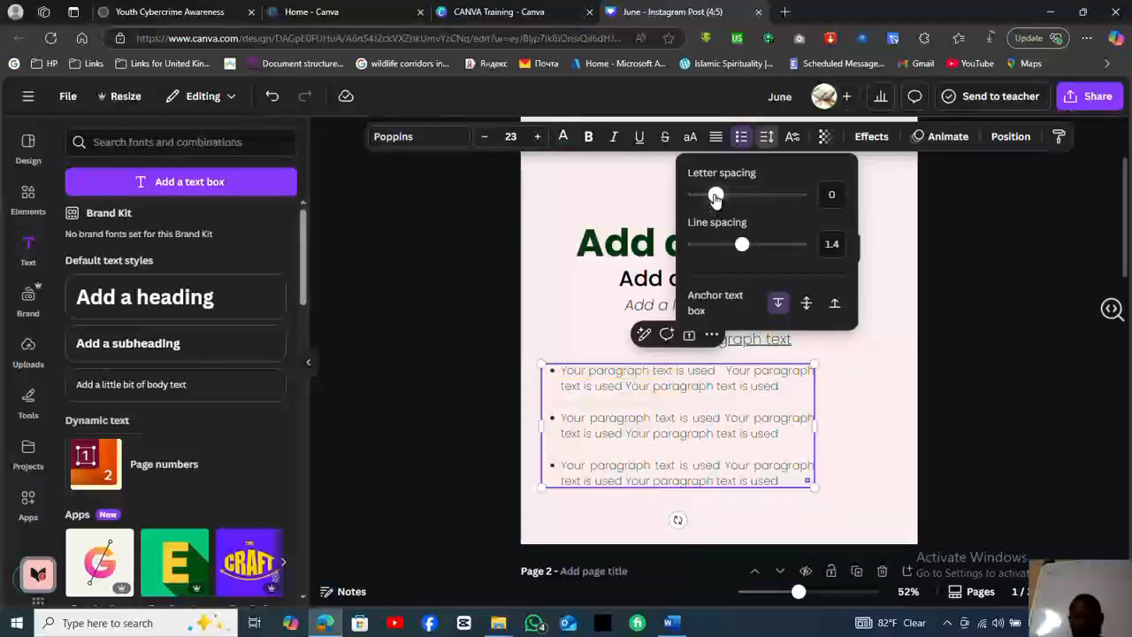
mouse_move(715, 196)
left_mouse_down()
mouse_move(758, 194)
mouse_move(717, 195)
left_mouse_up()
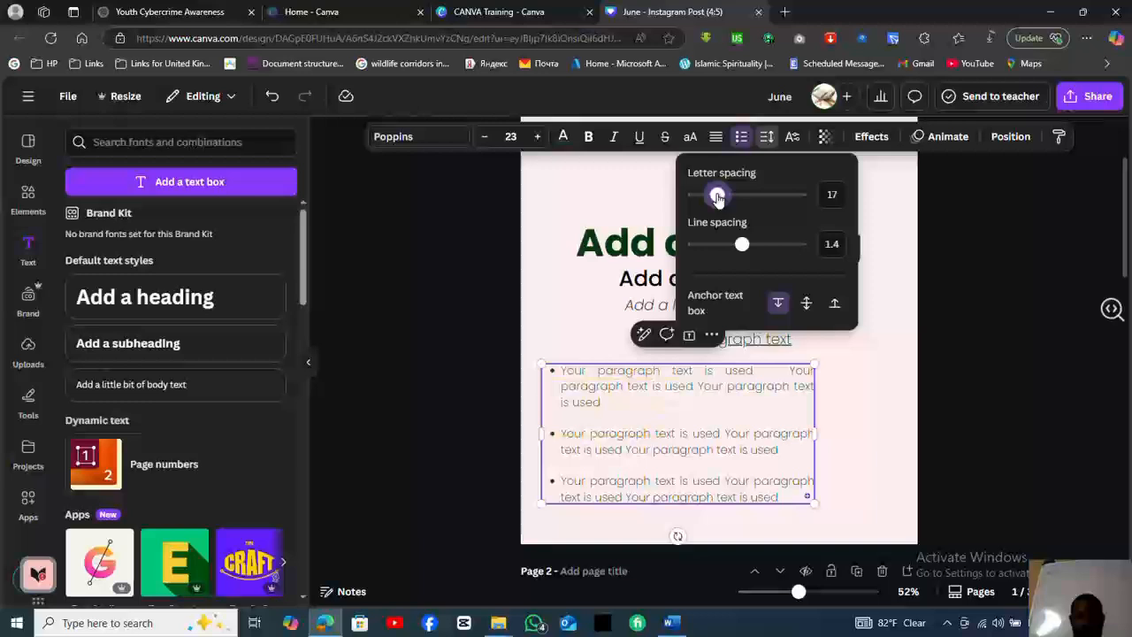
left_click(743, 245)
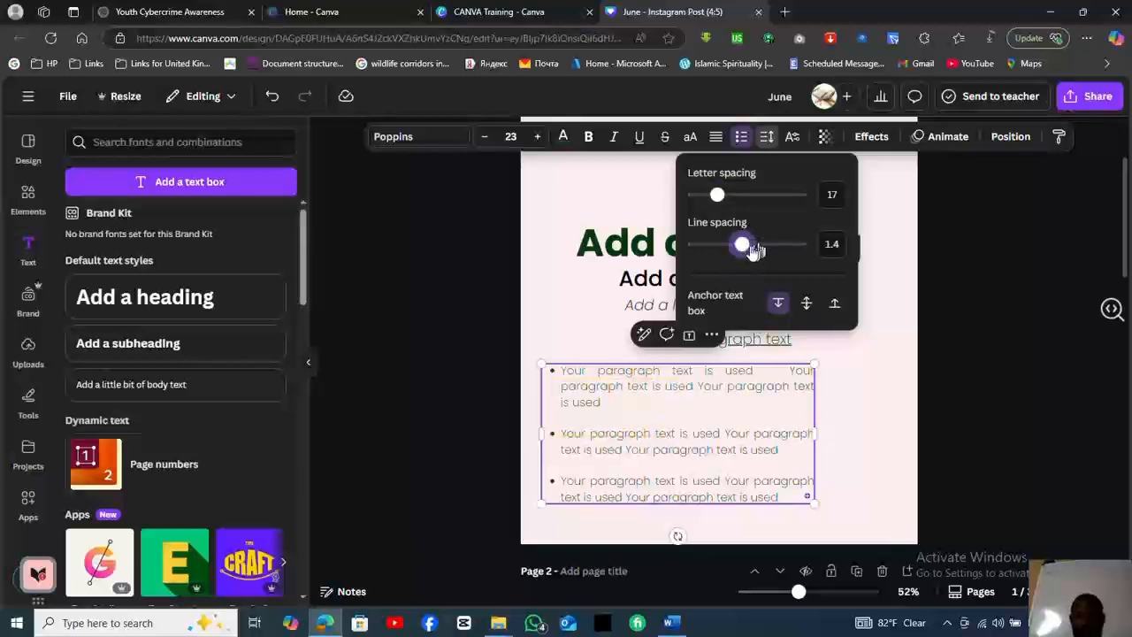
left_click(760, 245)
left_click_drag(761, 247, 733, 271)
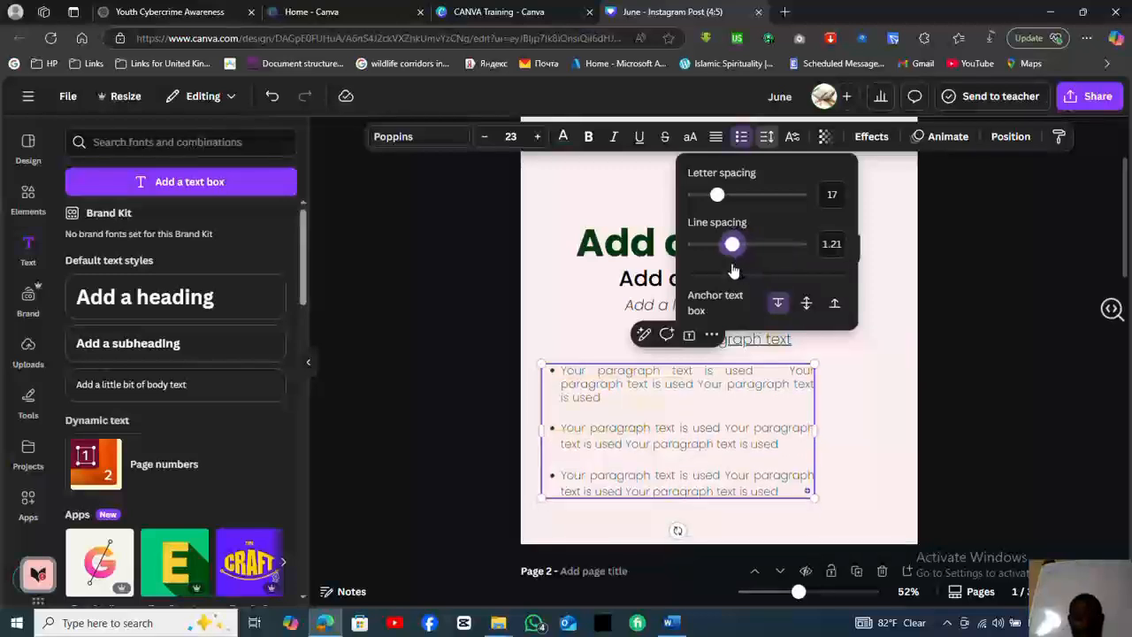
left_click(808, 305)
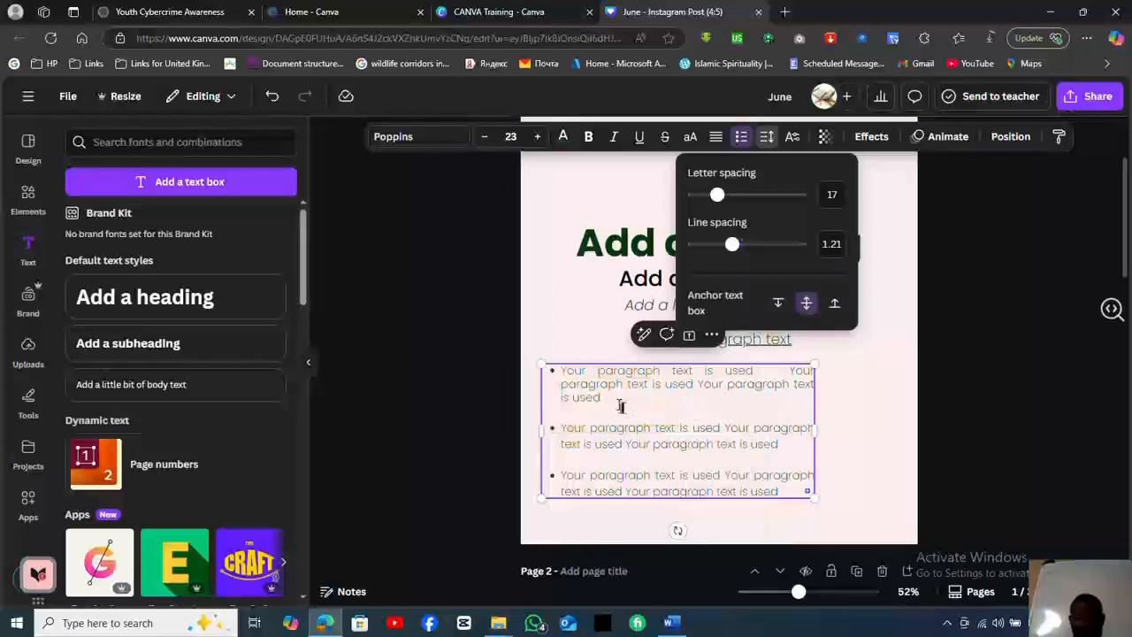
Delete the second and third bulleted paragraphs and remove the list formatting from the remaining paragraph.
left_click_drag(620, 406, 733, 498)
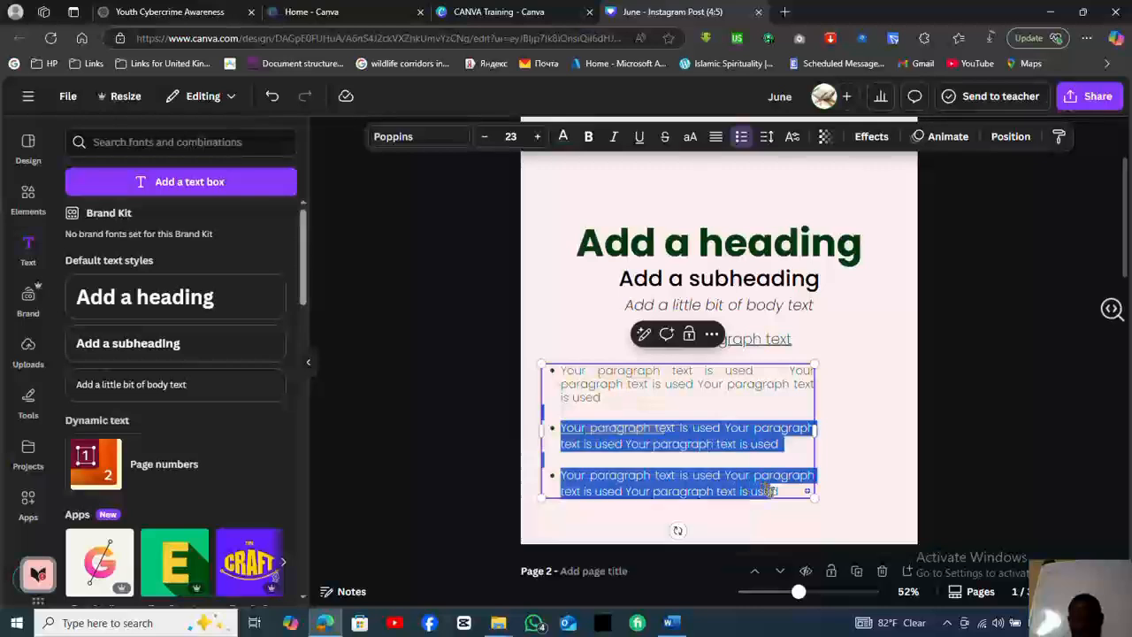
key("BackSpace")
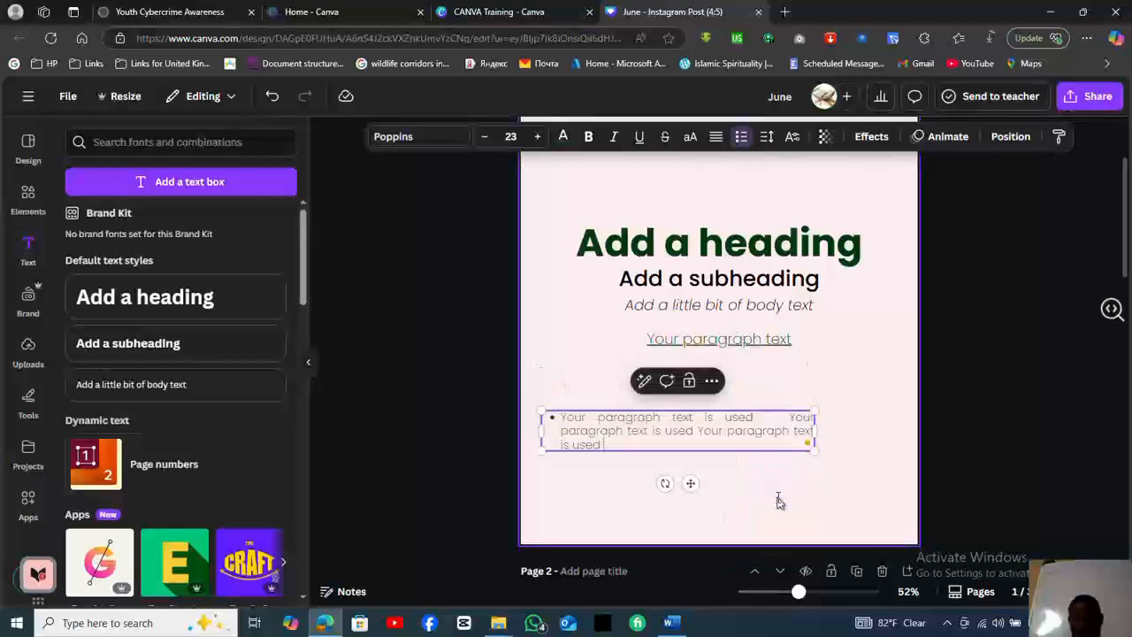
left_click(741, 140)
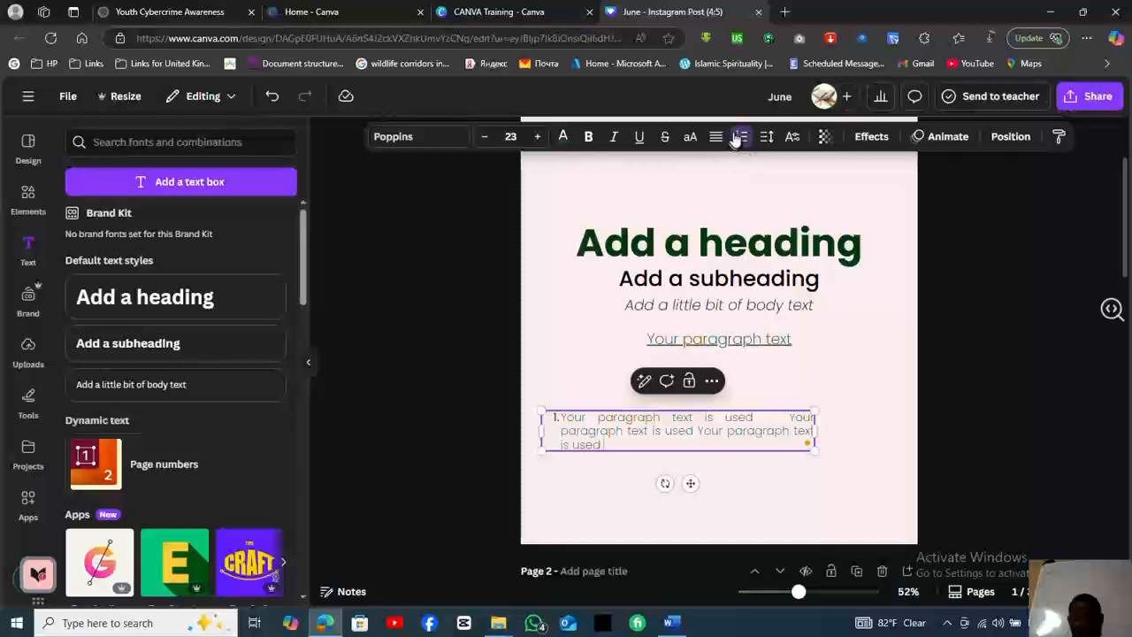
left_click(741, 139)
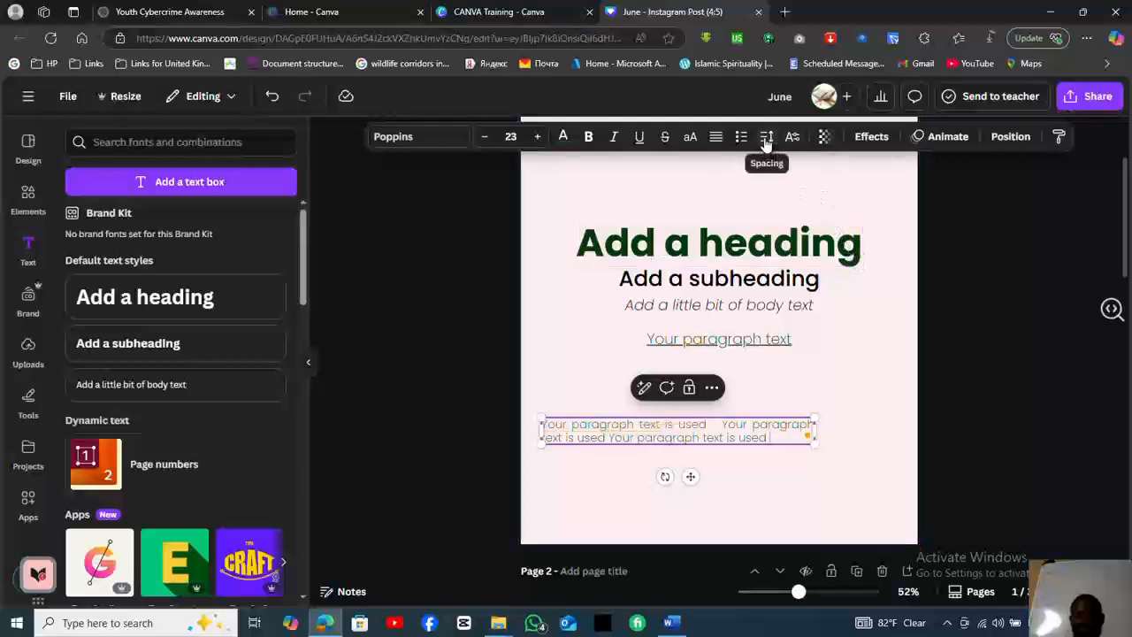
Anchor the paragraph's text box to the top and narrow it slightly so the text wraps onto three lines.
left_click(765, 138)
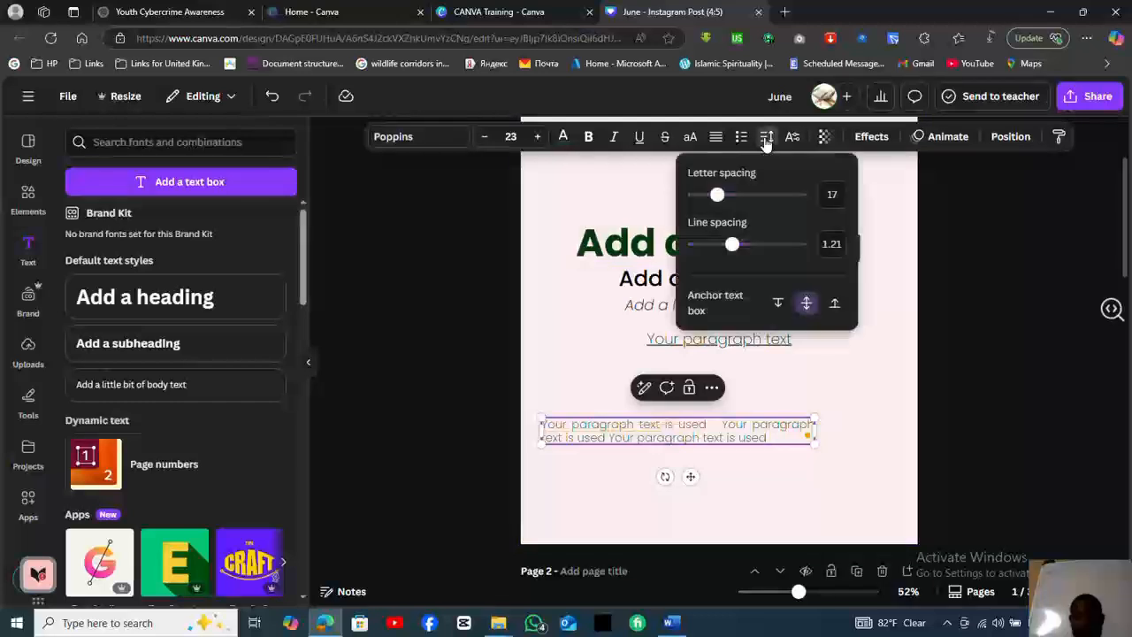
left_click(779, 305)
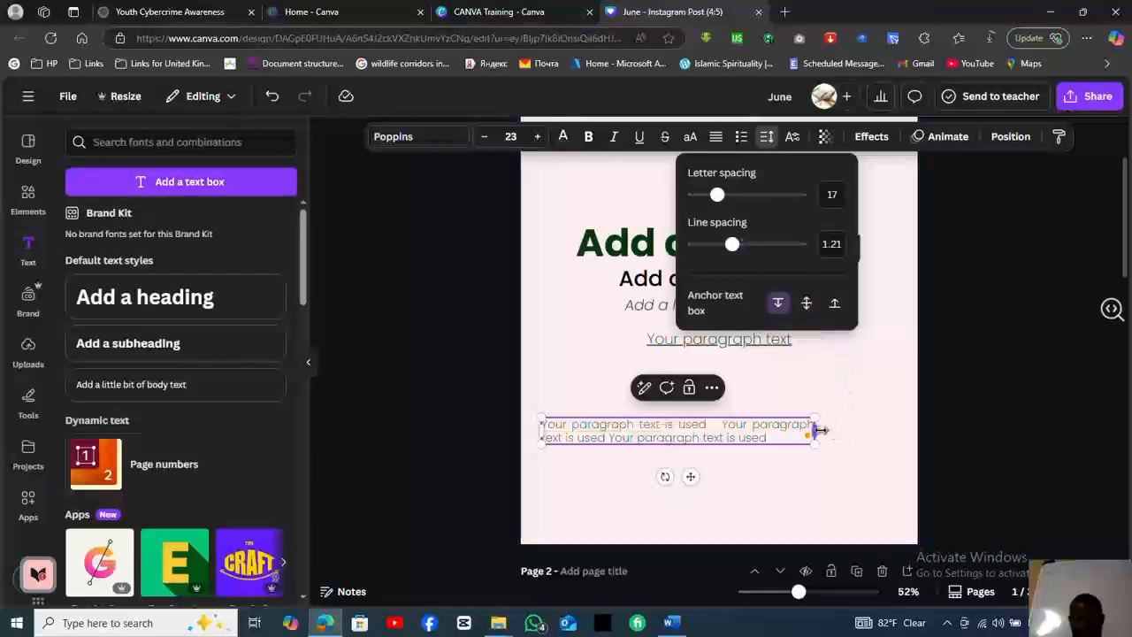
left_click_drag(814, 431, 786, 435)
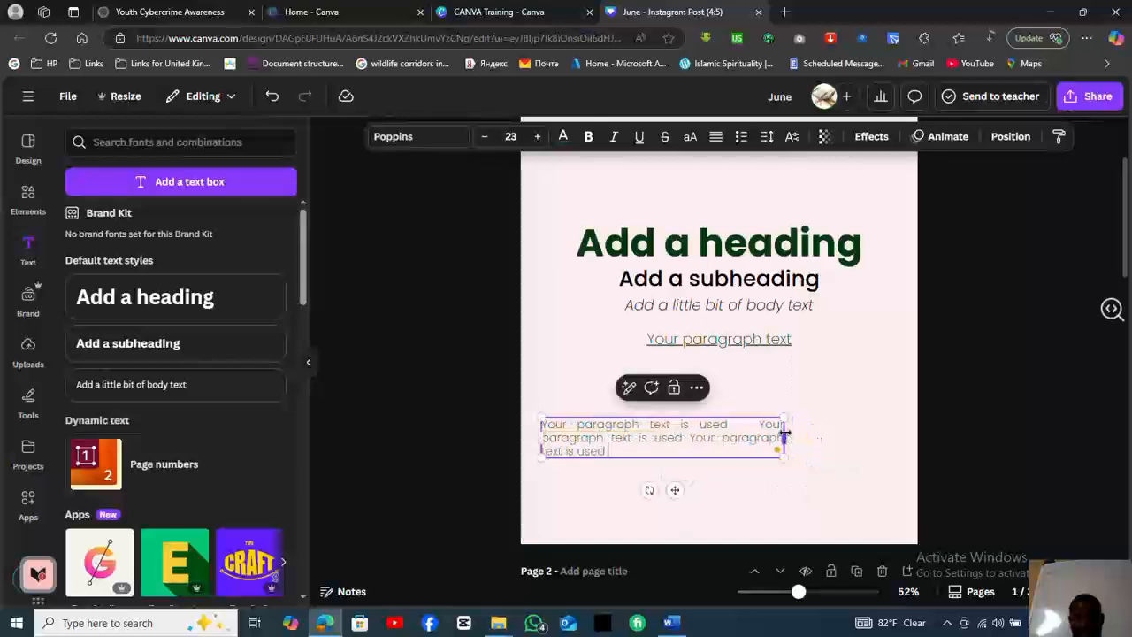
Anchor the paragraph's text box to the end, reset its letter spacing to 0 and close the spacing settings.
left_click(767, 138)
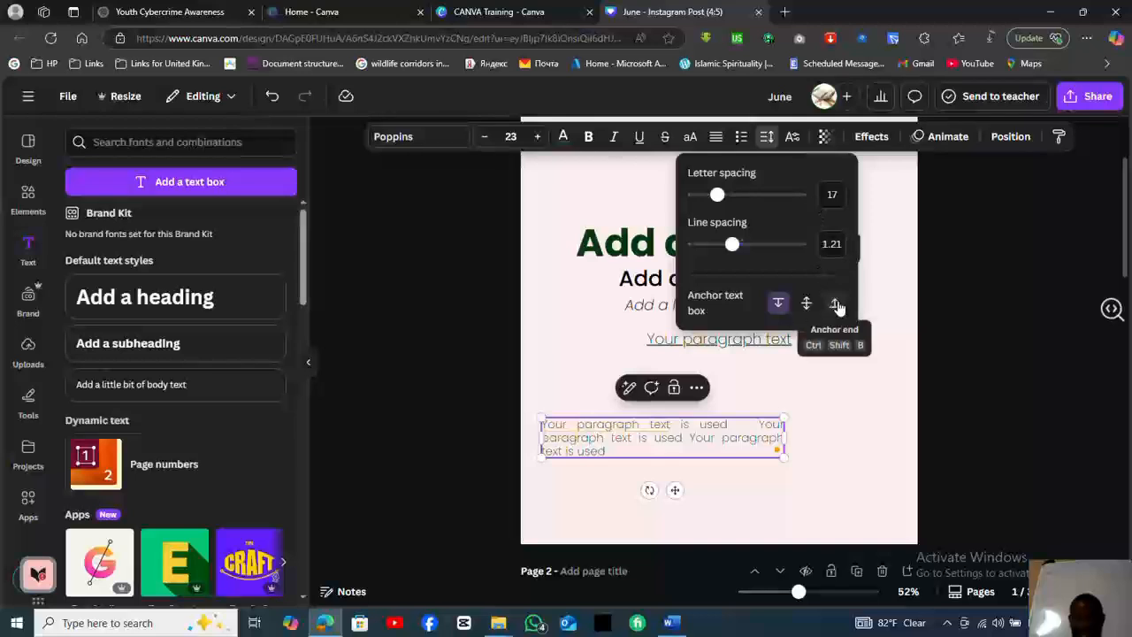
left_click(836, 305)
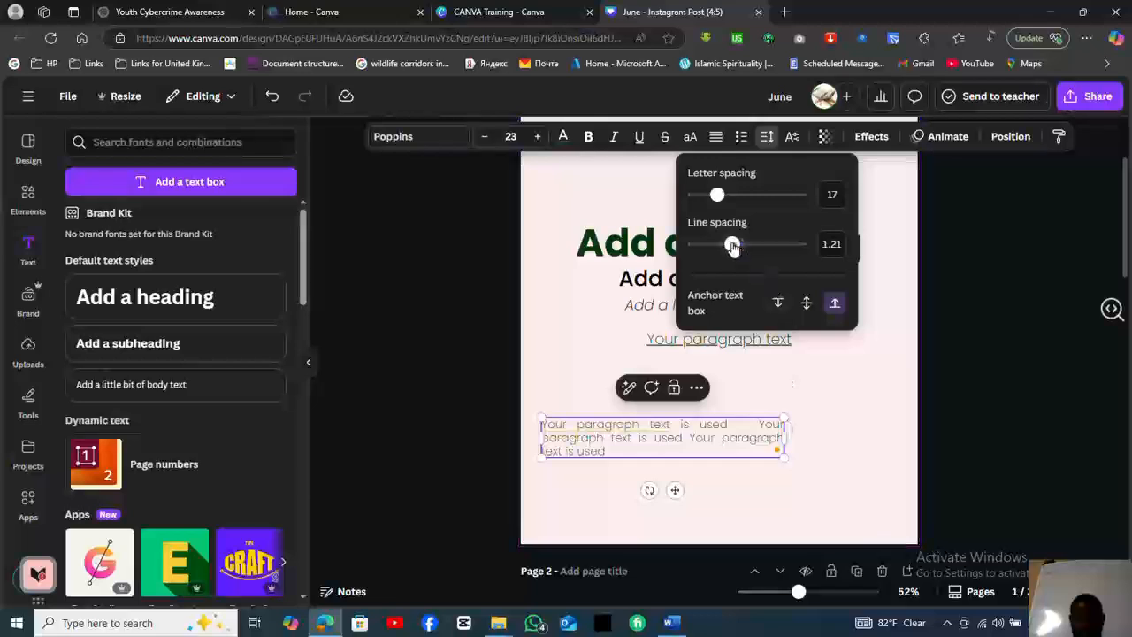
left_click(832, 192)
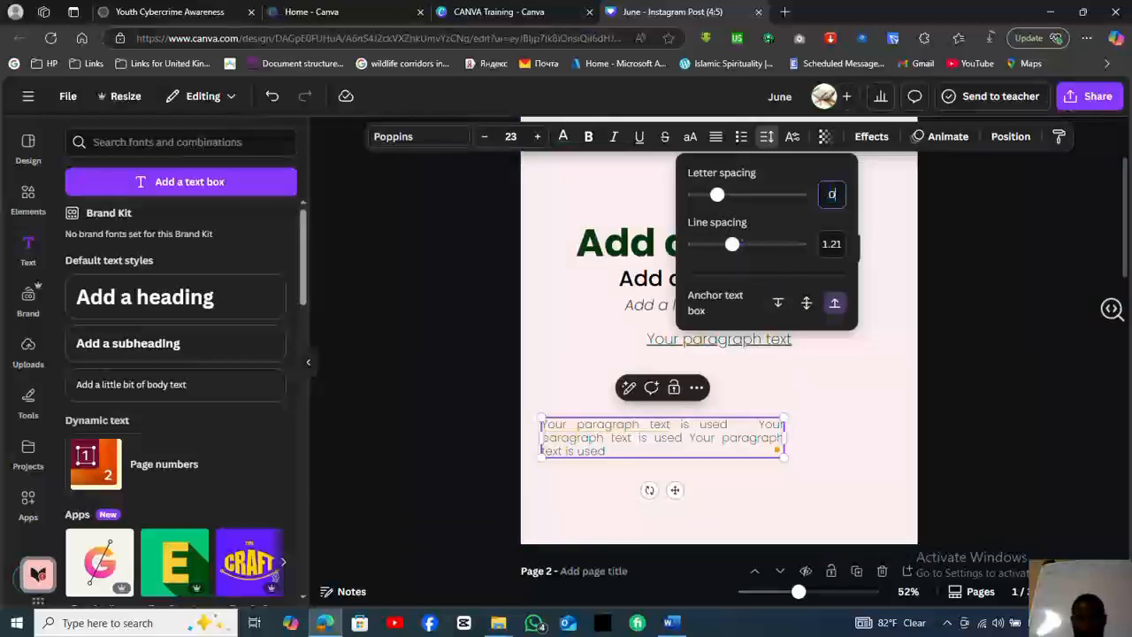
type("0")
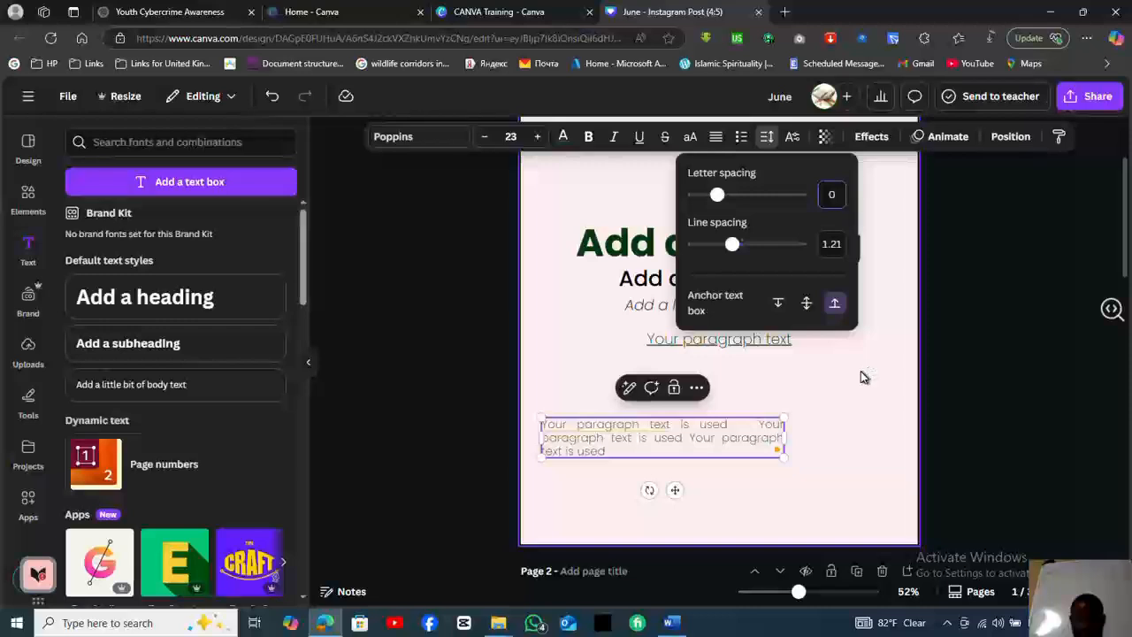
left_click(864, 377)
Select the paragraph's text box and reduce its line spacing to 0.95.
left_click(707, 430)
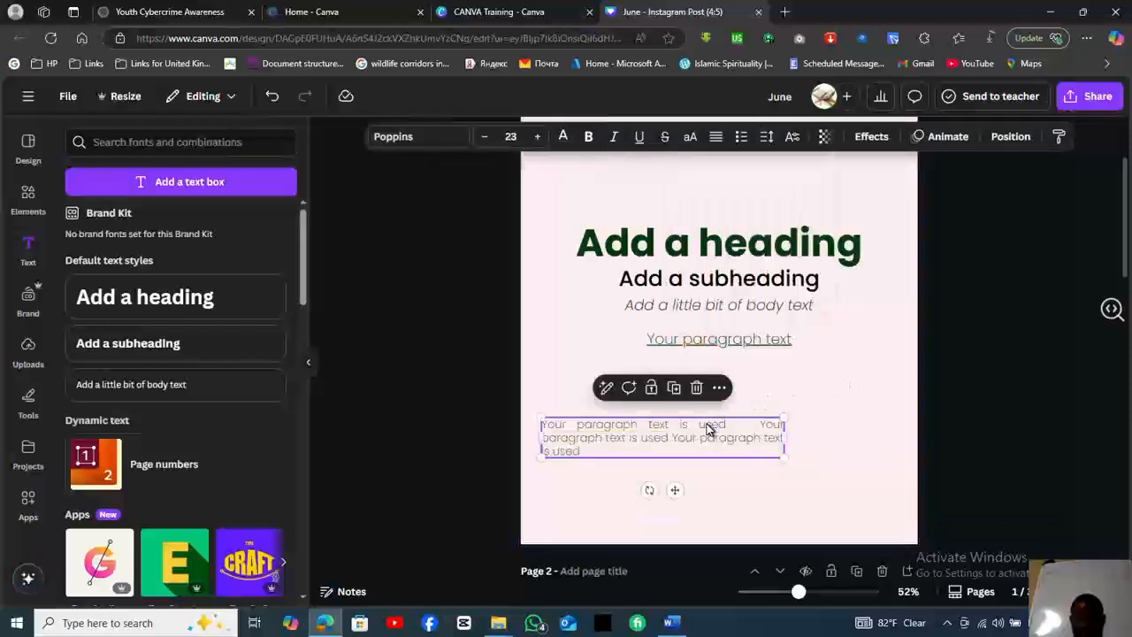
left_click(767, 137)
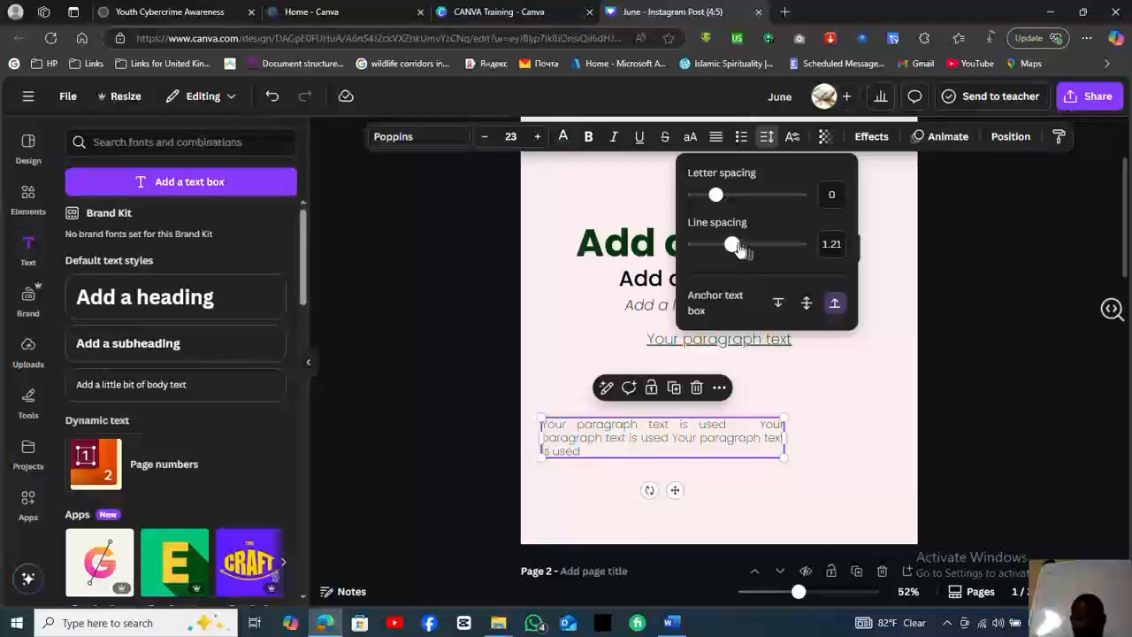
left_click_drag(735, 249, 722, 248)
left_click_drag(720, 249, 718, 251)
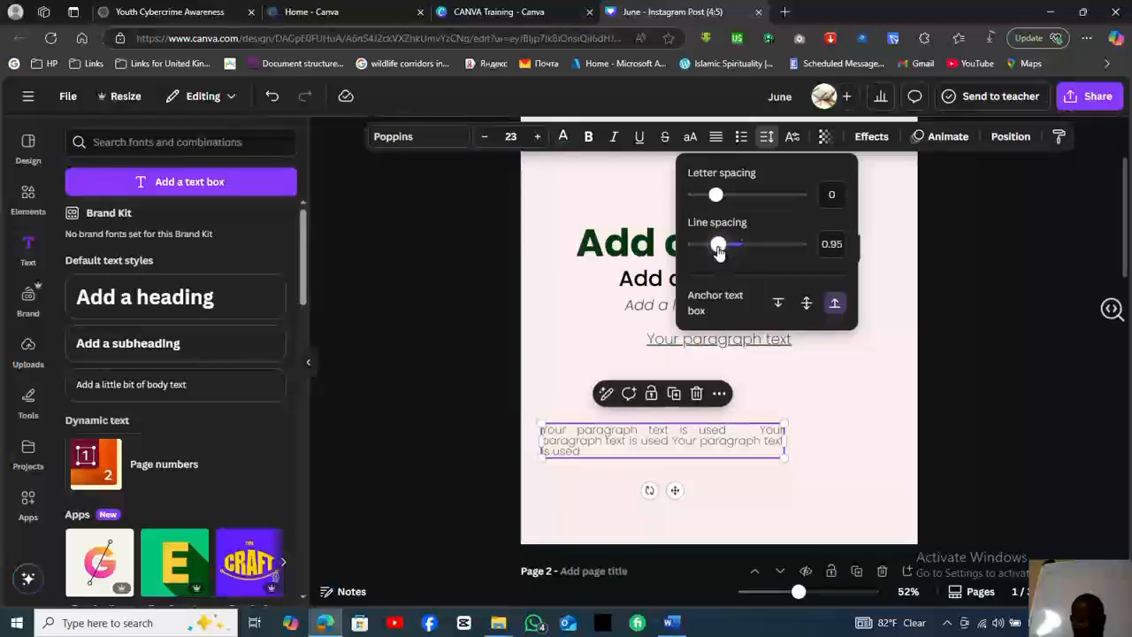
Switch the paragraph's text box anchor through the middle to the top and deselect the box.
left_click(807, 304)
left_click(777, 303)
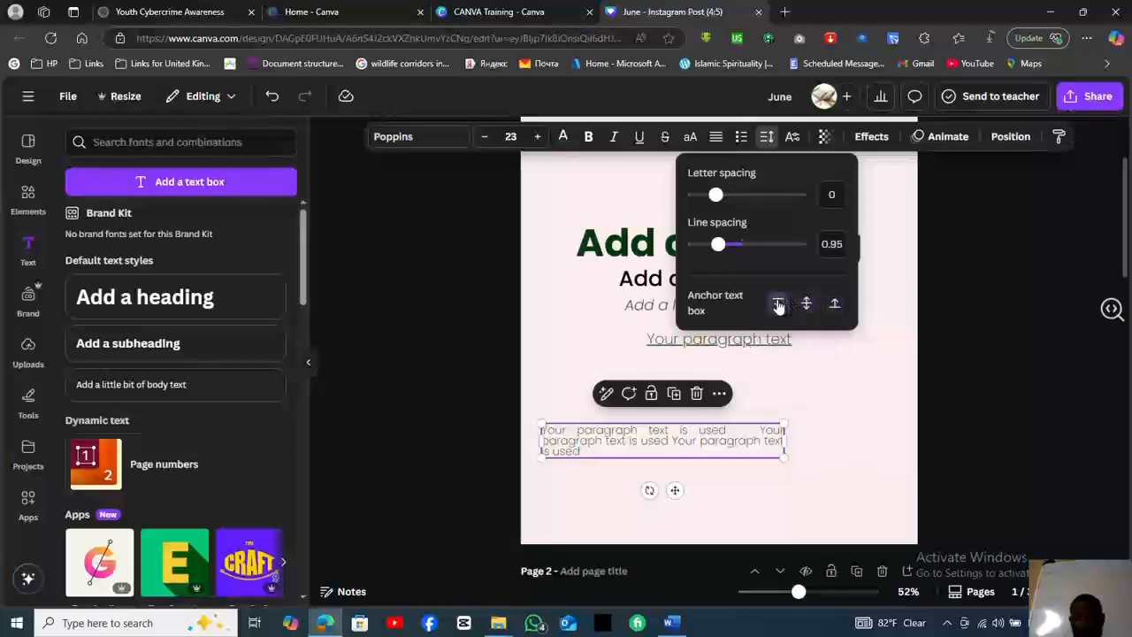
left_click(874, 377)
left_click(874, 377)
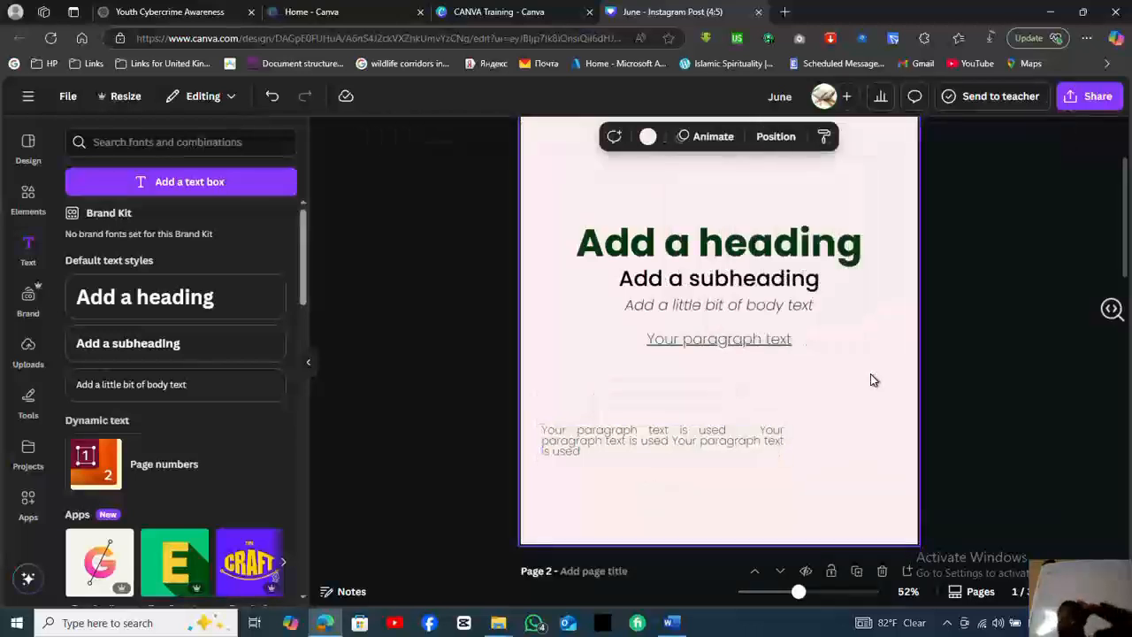
left_click(712, 445)
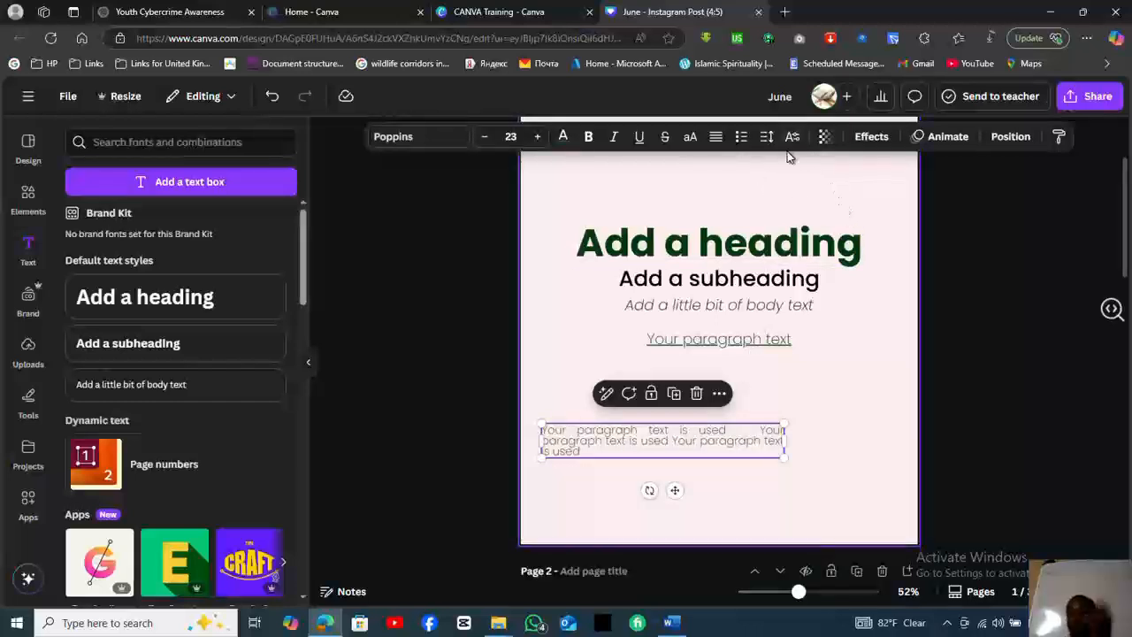
left_click(581, 303)
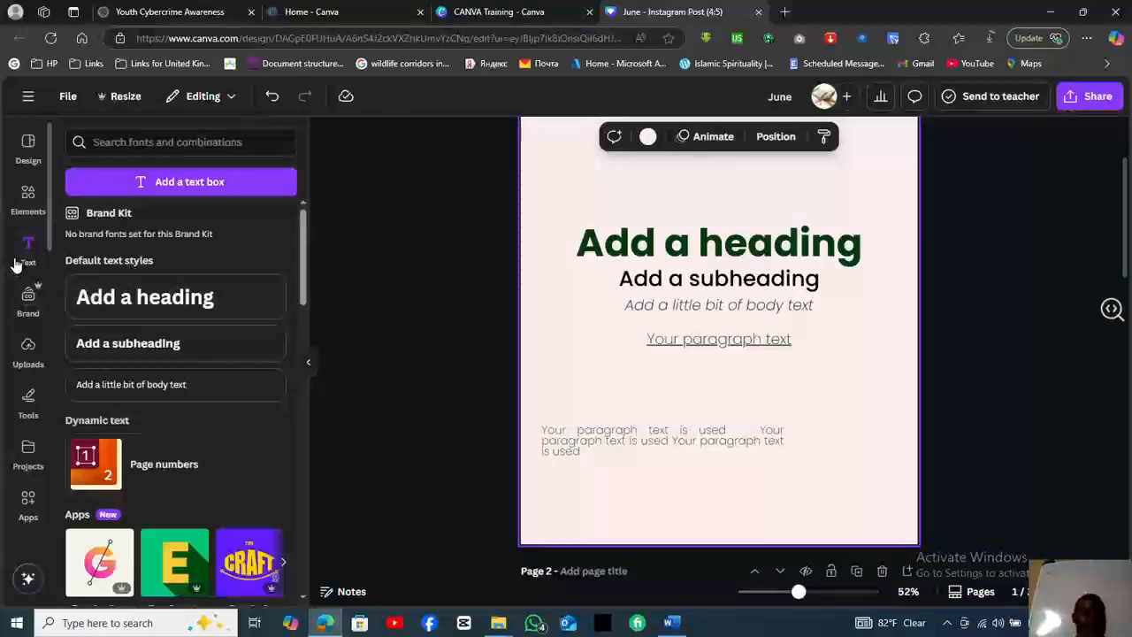
Add a rounded square shape, place it over the right end of the three-line paragraph and enter the text "Hello" in it.
left_click(28, 198)
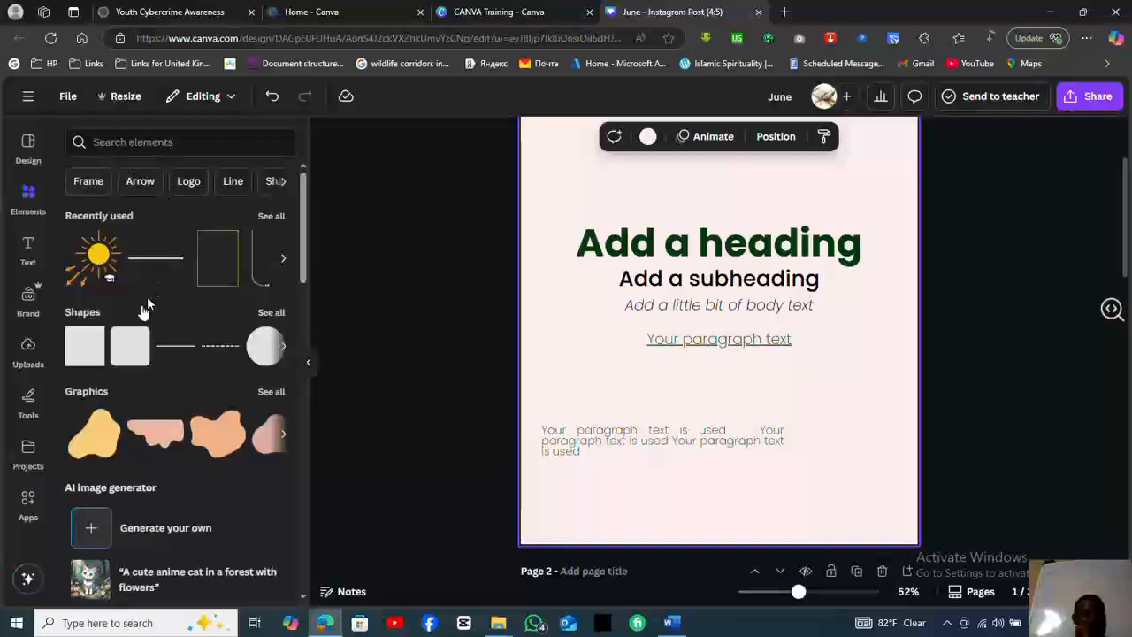
left_click(125, 344)
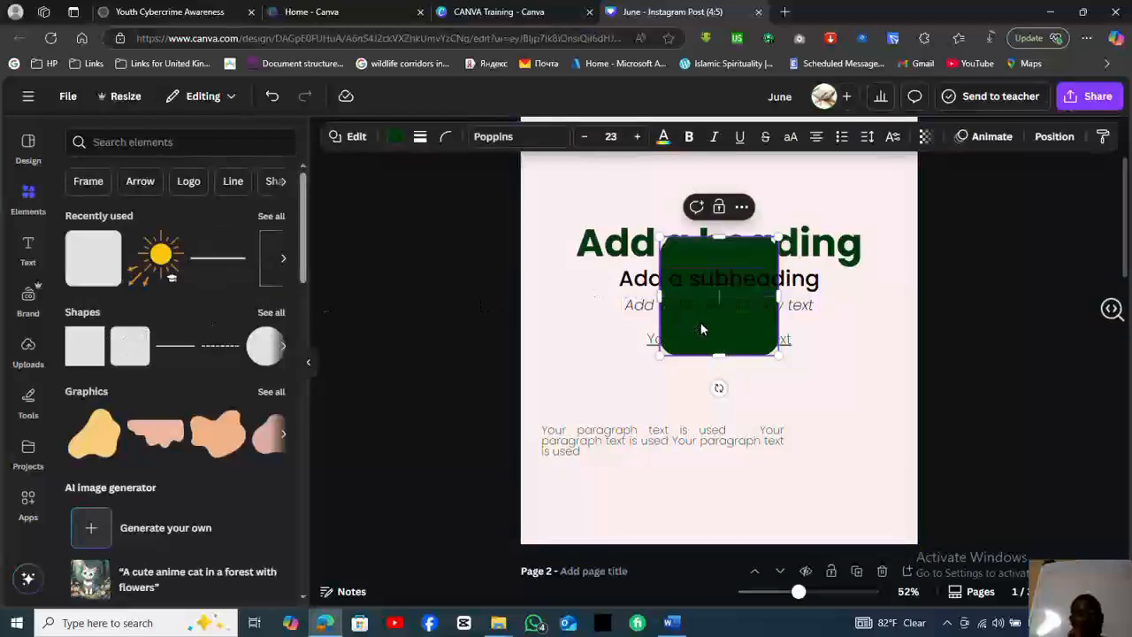
left_click_drag(701, 329, 800, 460)
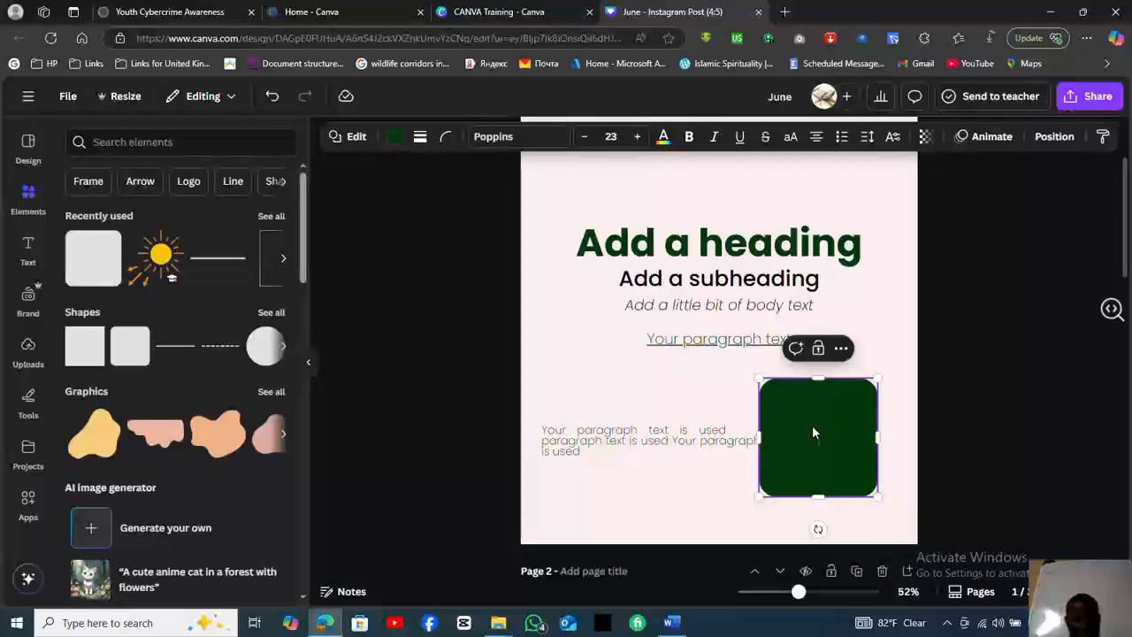
type("o")
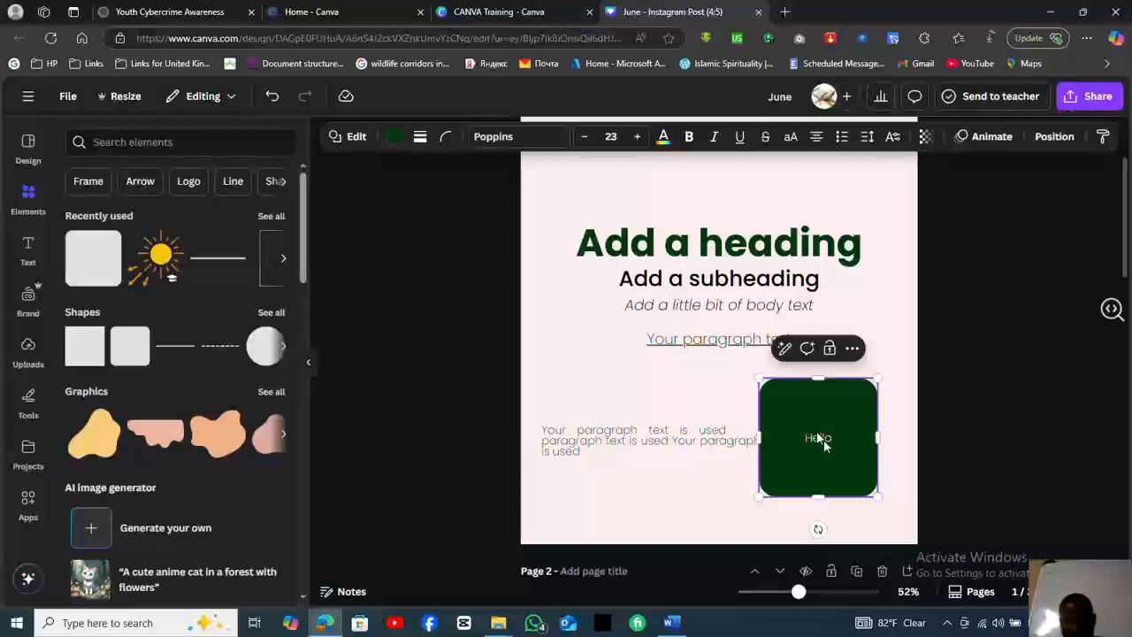
left_click(676, 485)
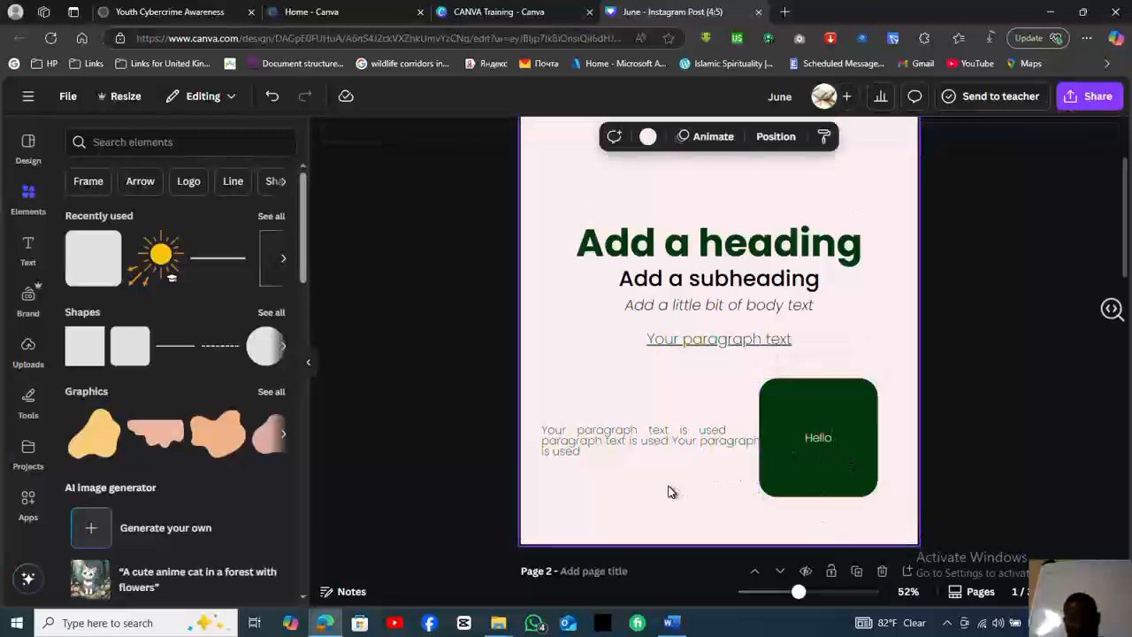
Open the spacing settings for the square's Hello text, try a padding of 14 and return the padding to 4.
left_click(820, 441)
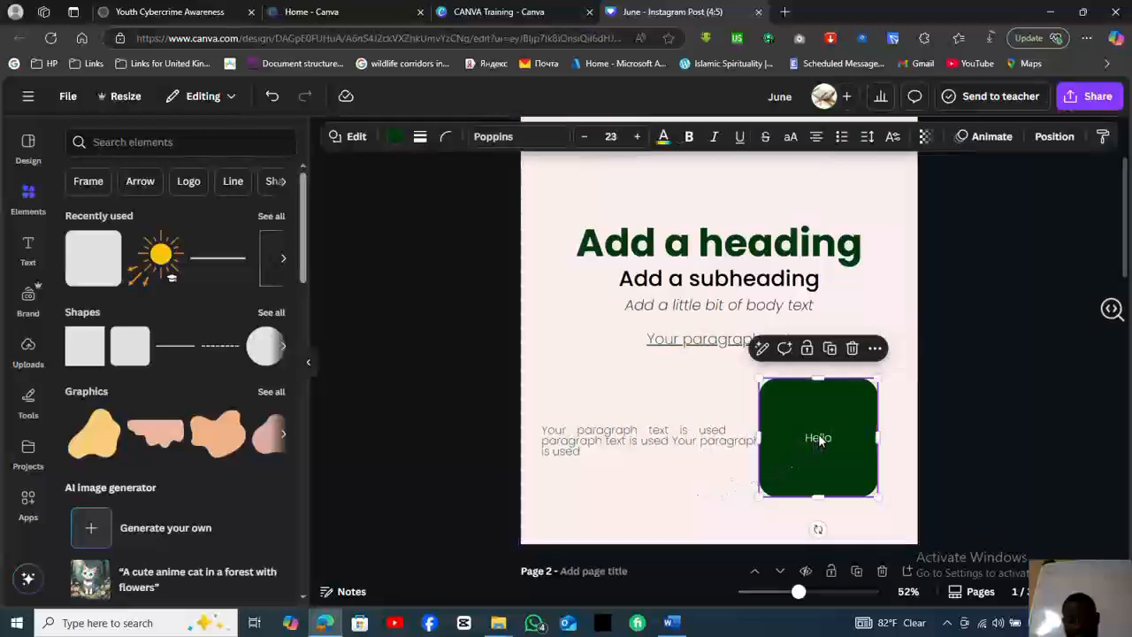
left_click(820, 441)
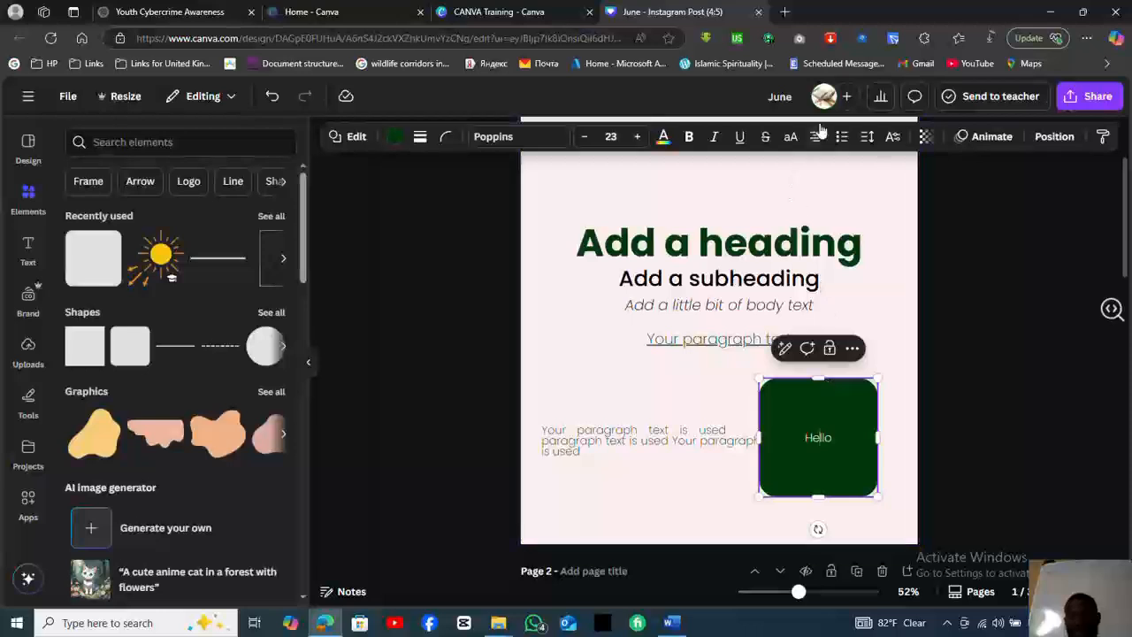
left_click(867, 137)
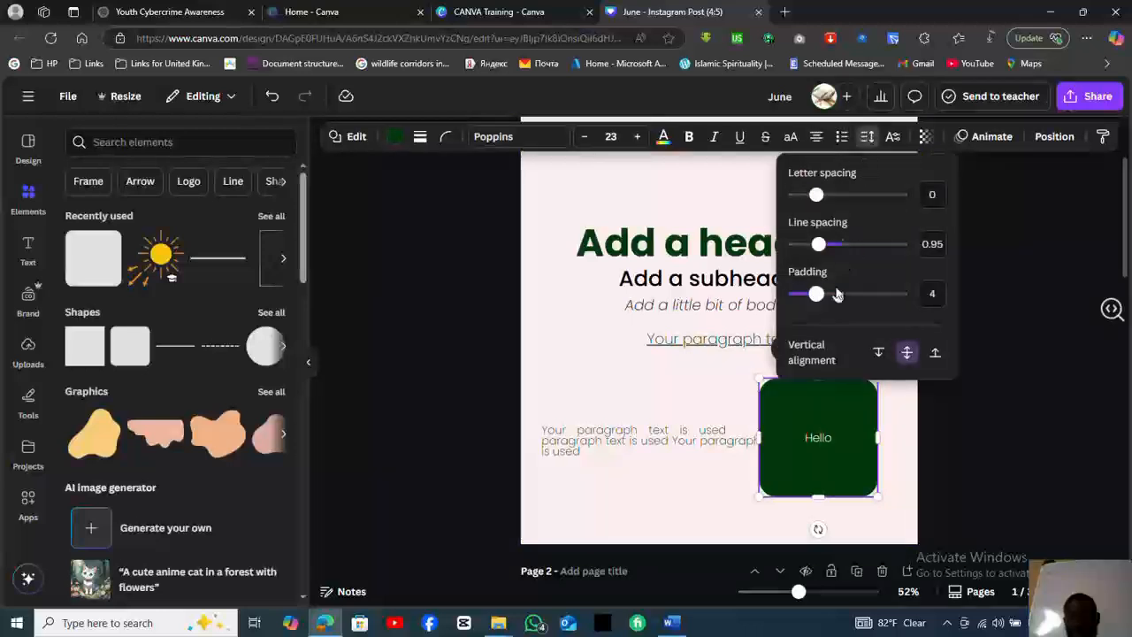
left_click_drag(818, 297, 871, 291)
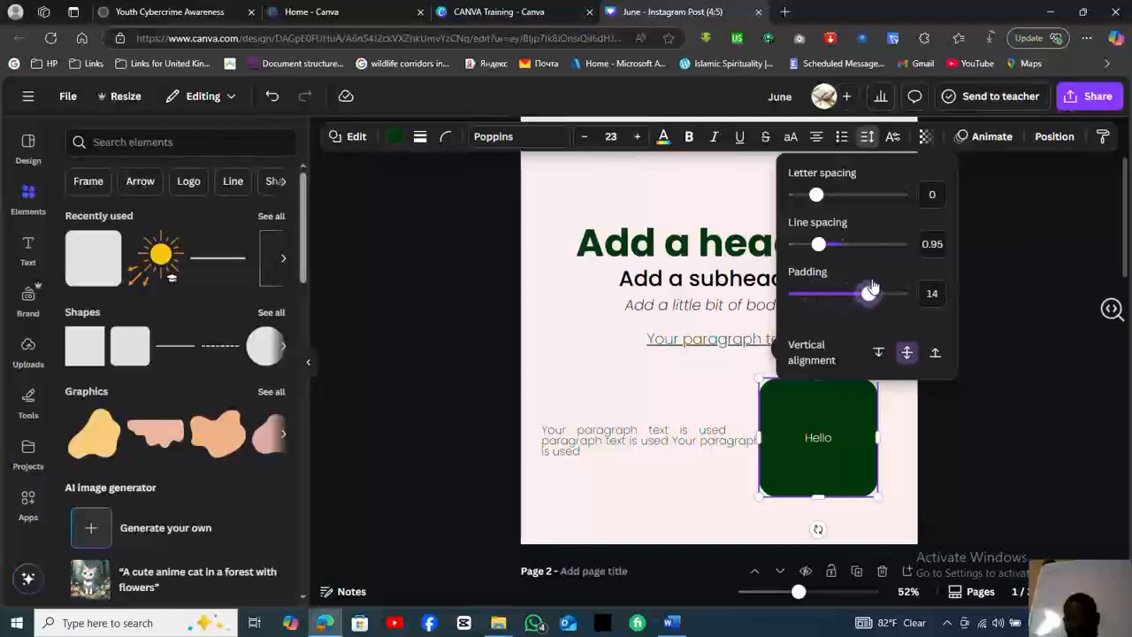
left_click(815, 297)
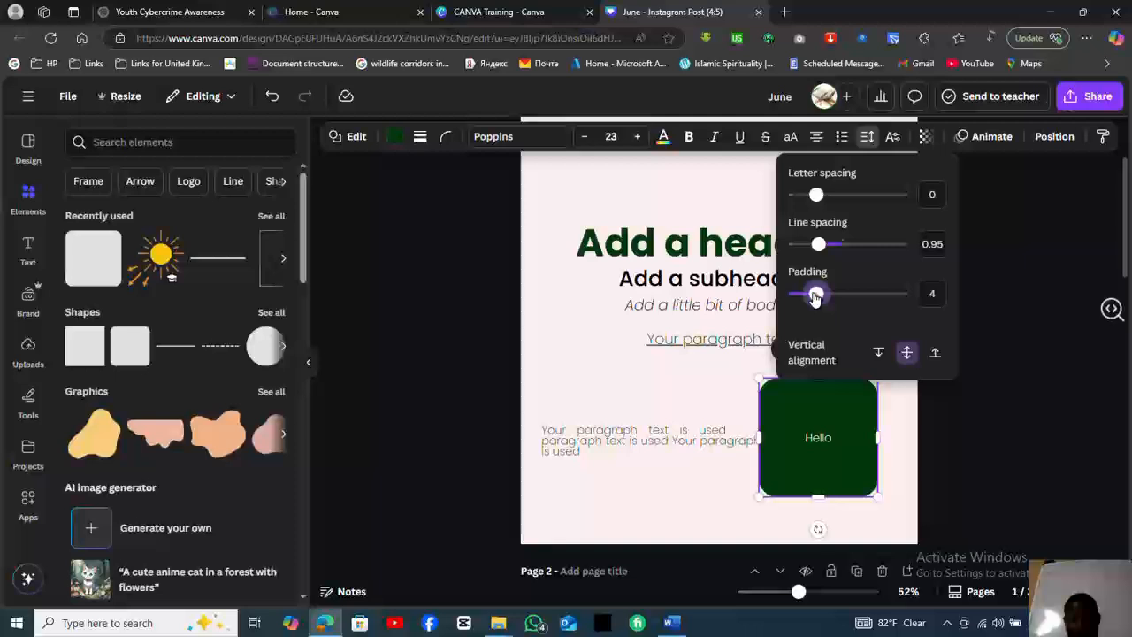
Align the Hello text vertically to the top and to the bottom of the square, trying paddings of 1 and 20.
left_click(878, 353)
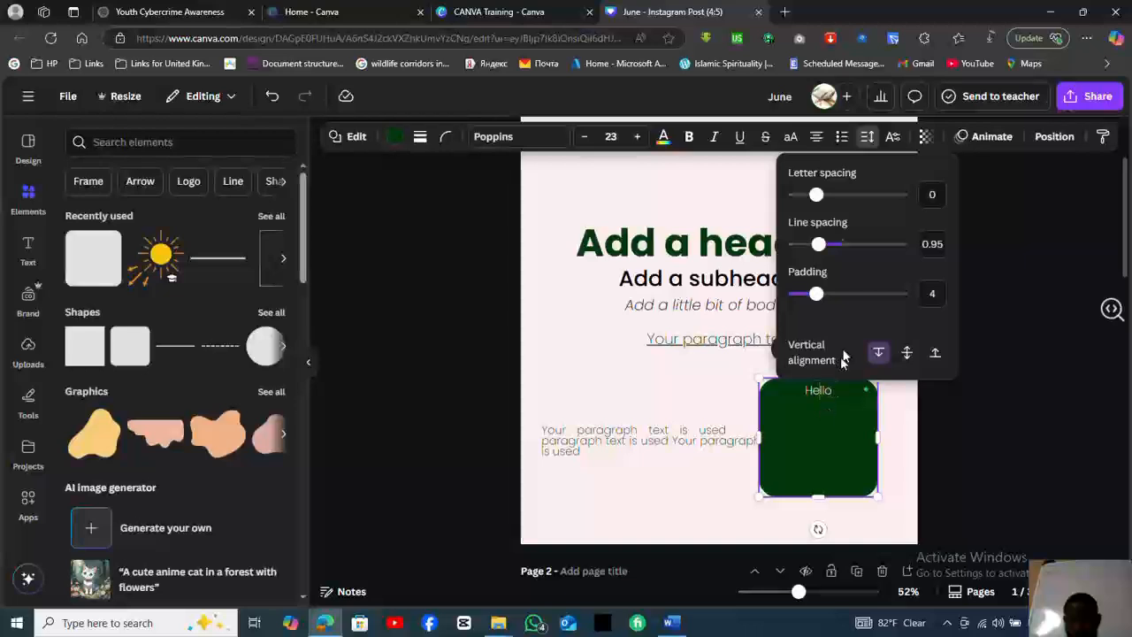
left_click(935, 354)
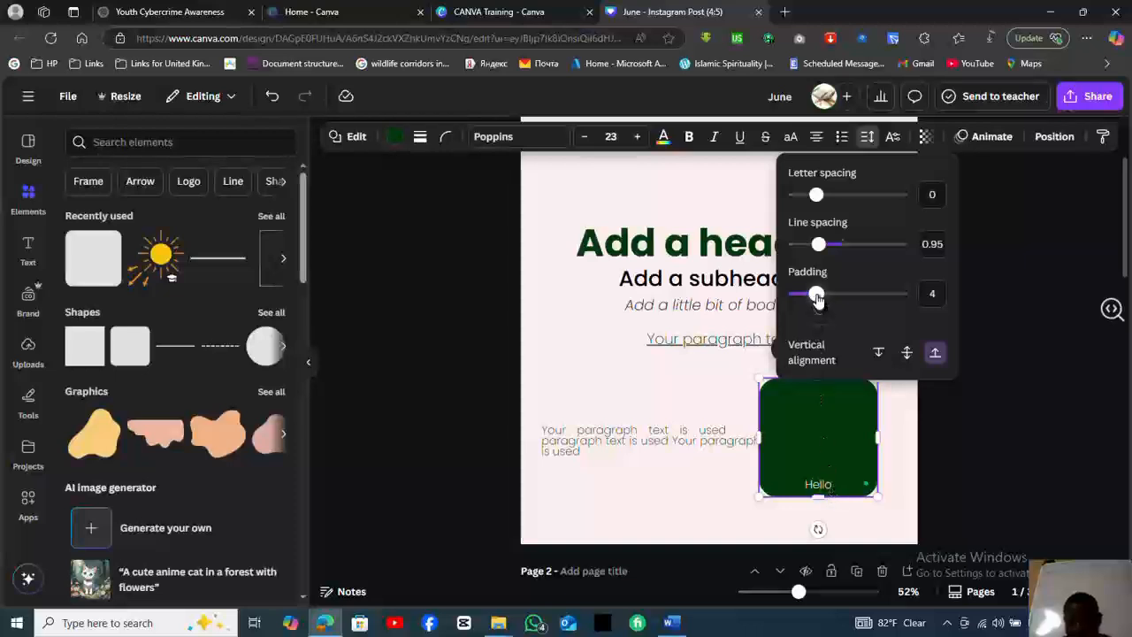
left_click_drag(815, 293, 801, 299)
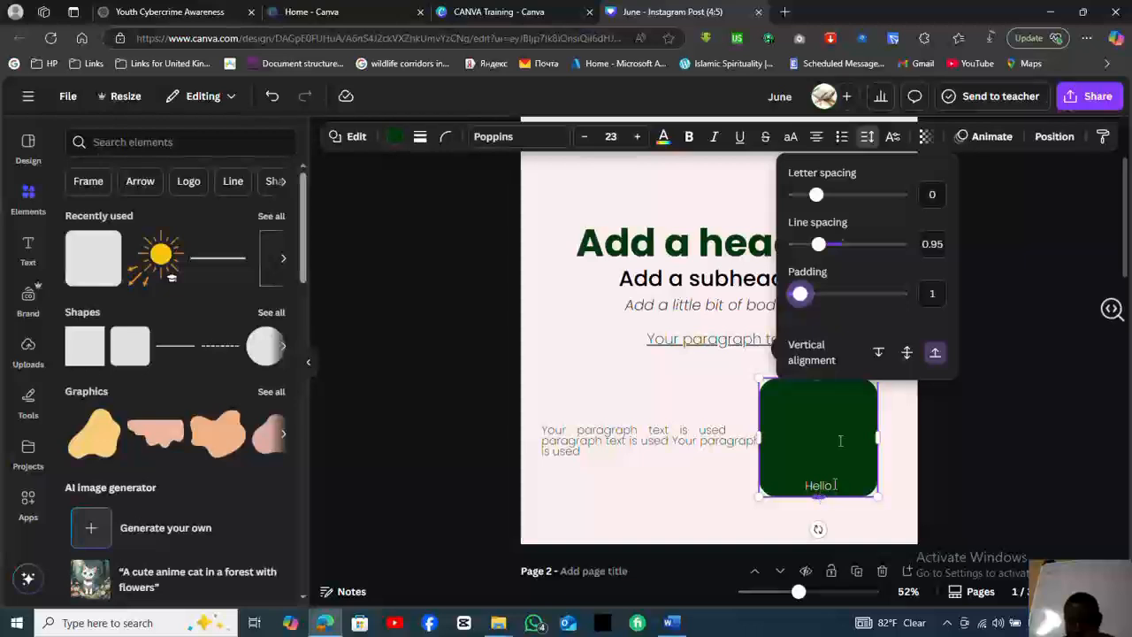
left_click_drag(801, 301, 903, 301)
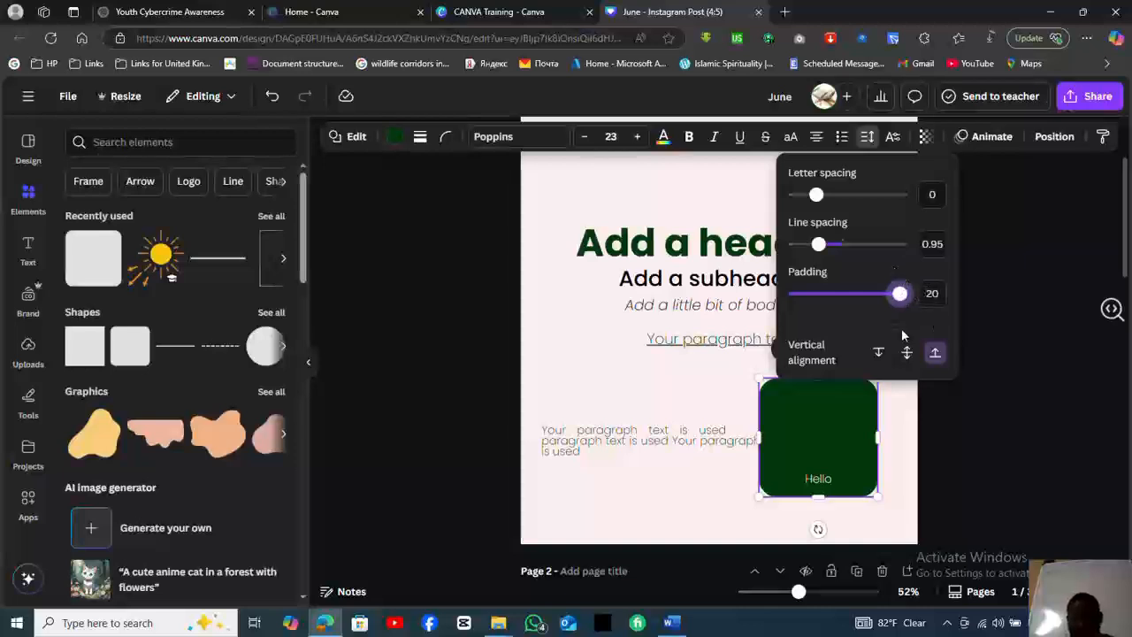
Switch the Hello text's vertical alignment through the top to the middle, set its padding to 7 and deselect the square.
left_click(877, 354)
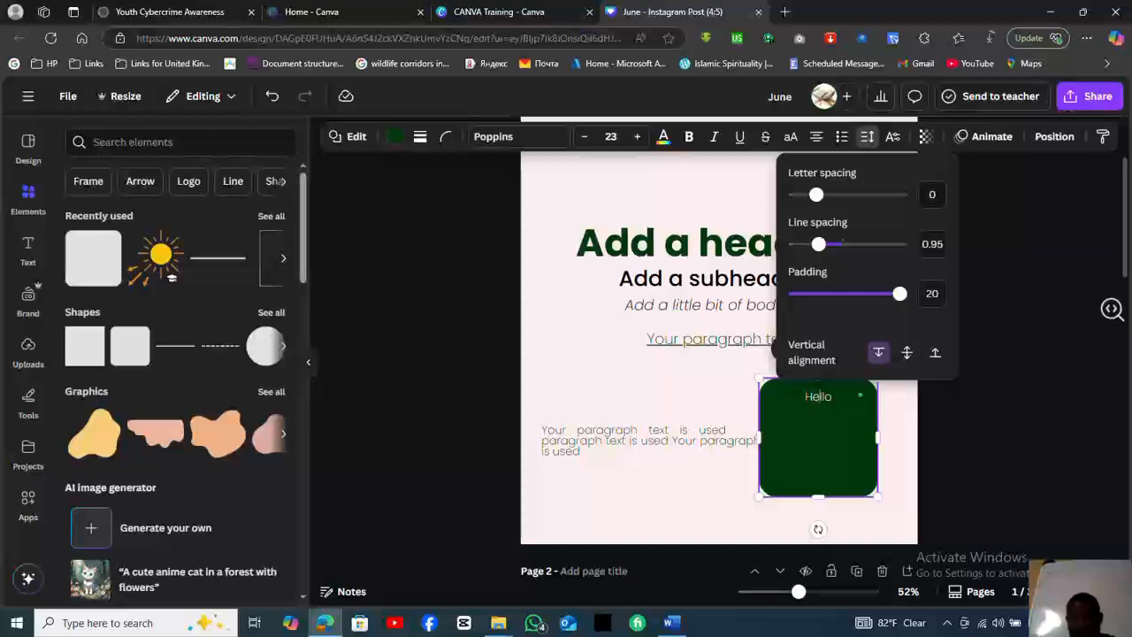
left_click(907, 353)
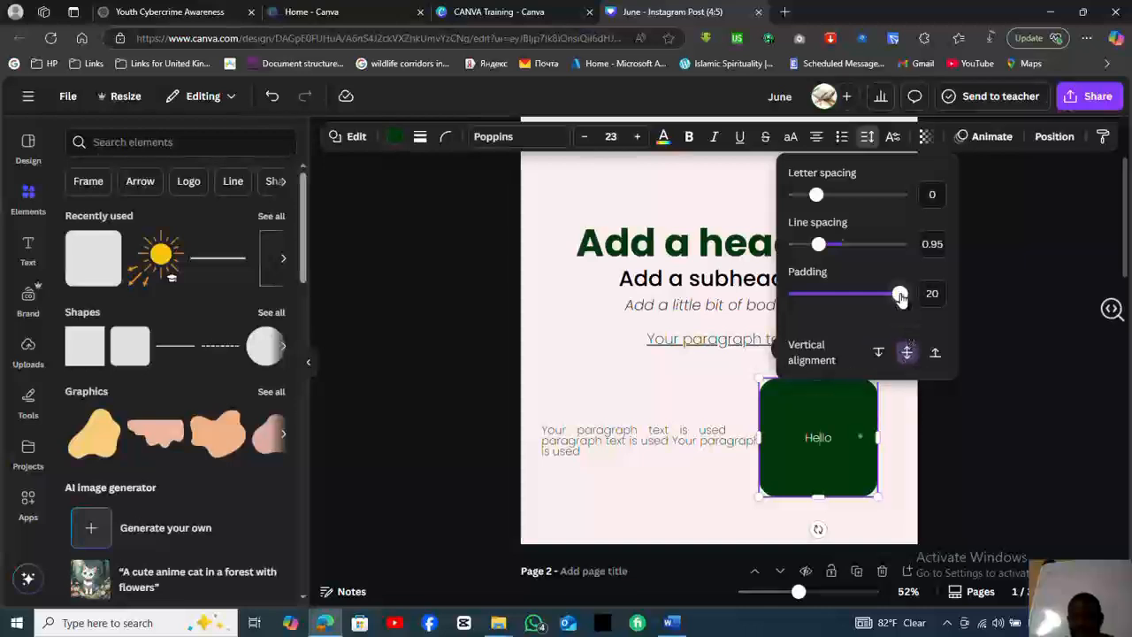
left_click_drag(901, 298, 830, 295)
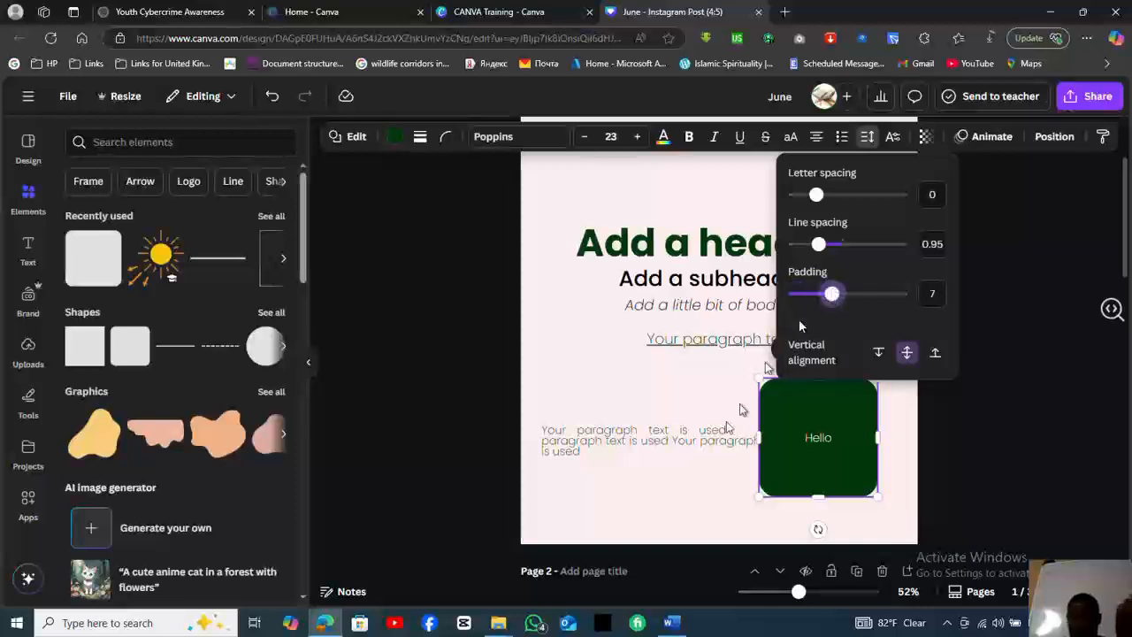
left_click(643, 514)
left_click(645, 513)
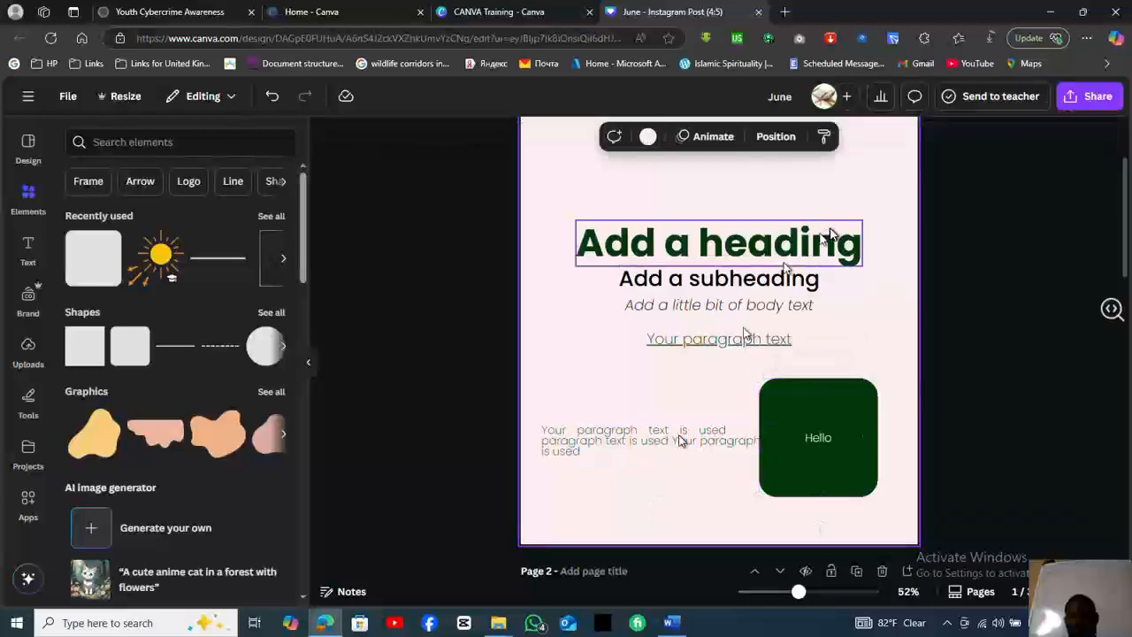
Duplicate the underlined paragraph text and place the copy just below the original.
left_click(725, 343)
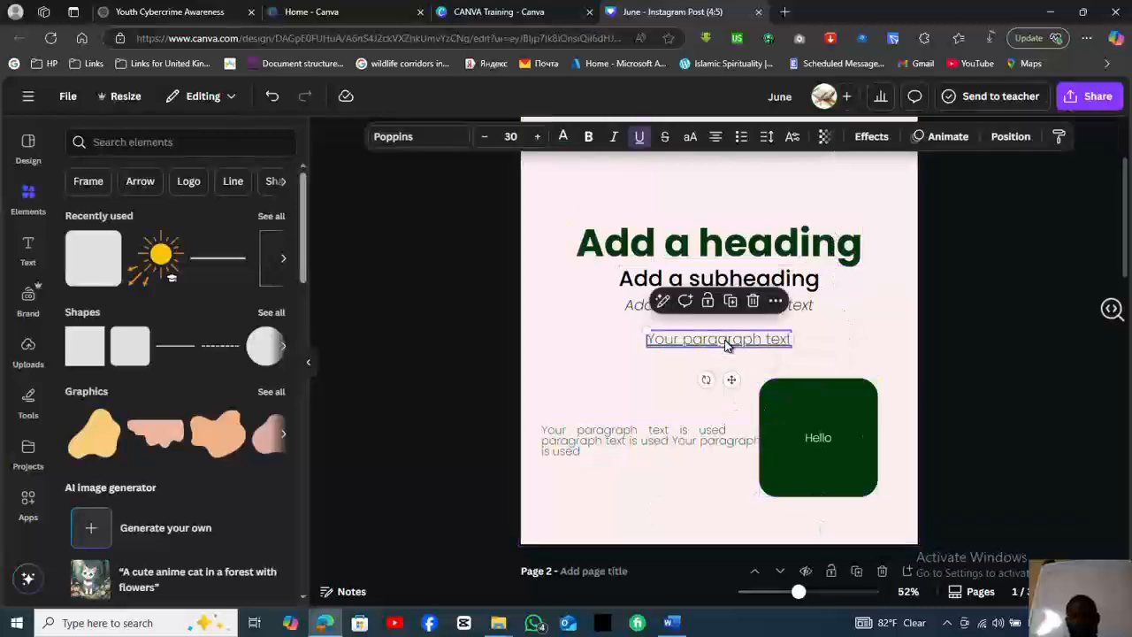
left_click(793, 139)
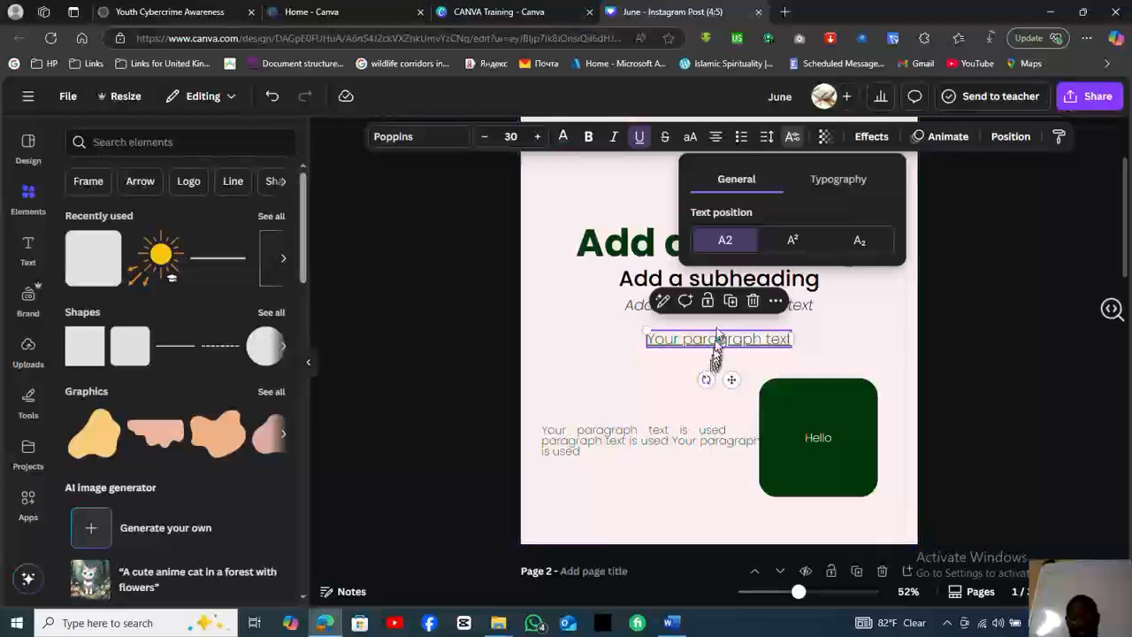
left_click(731, 302)
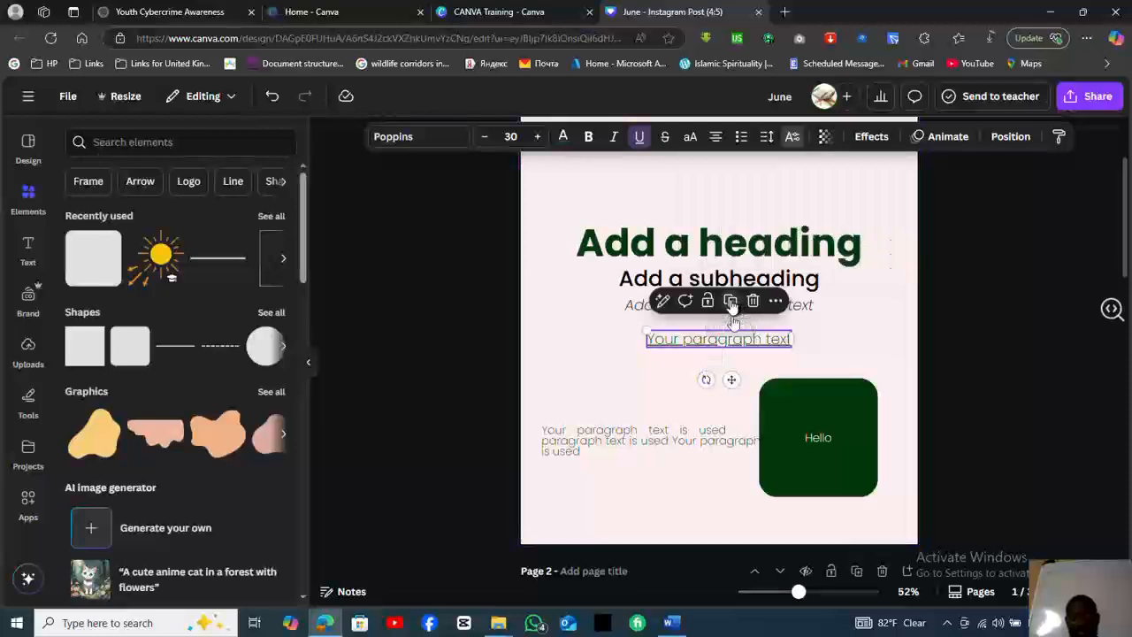
left_click_drag(738, 385, 698, 409)
Remove the underline from the copied paragraph text, replace its wording with "252" and enlarge it to font size 94.4.
double_click(676, 372)
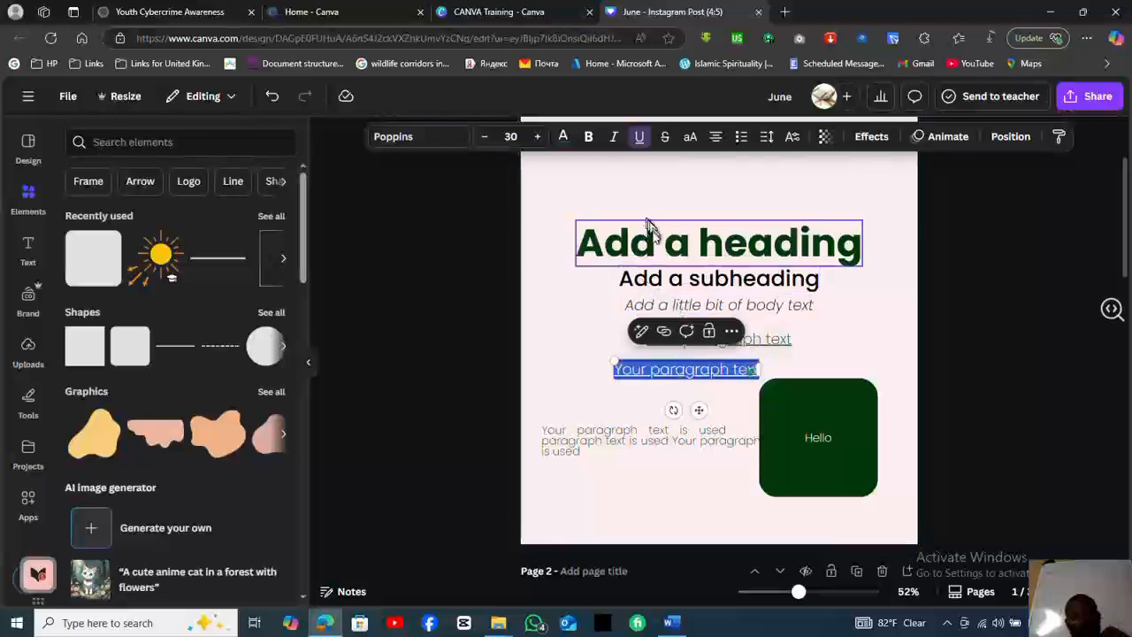
left_click(636, 137)
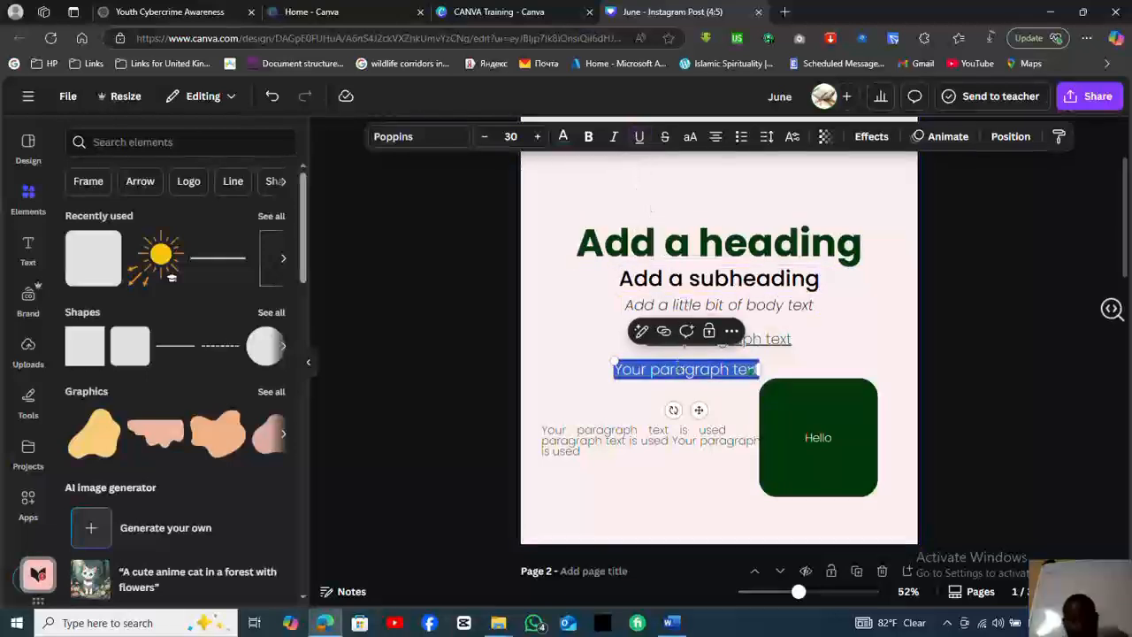
key("BackSpace")
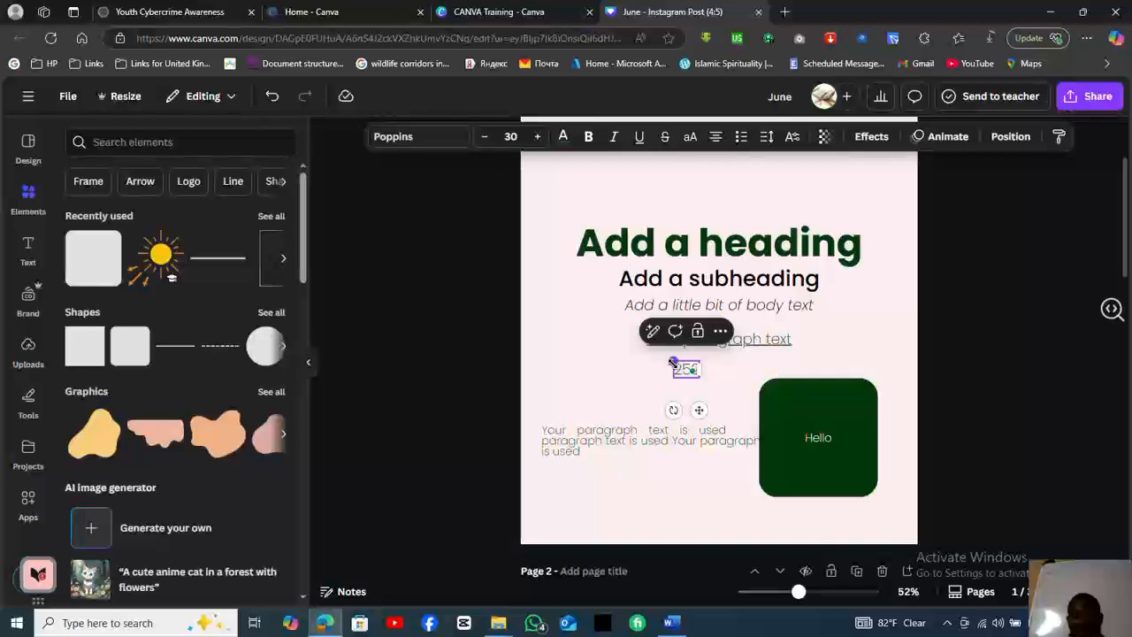
left_click_drag(672, 362, 617, 325)
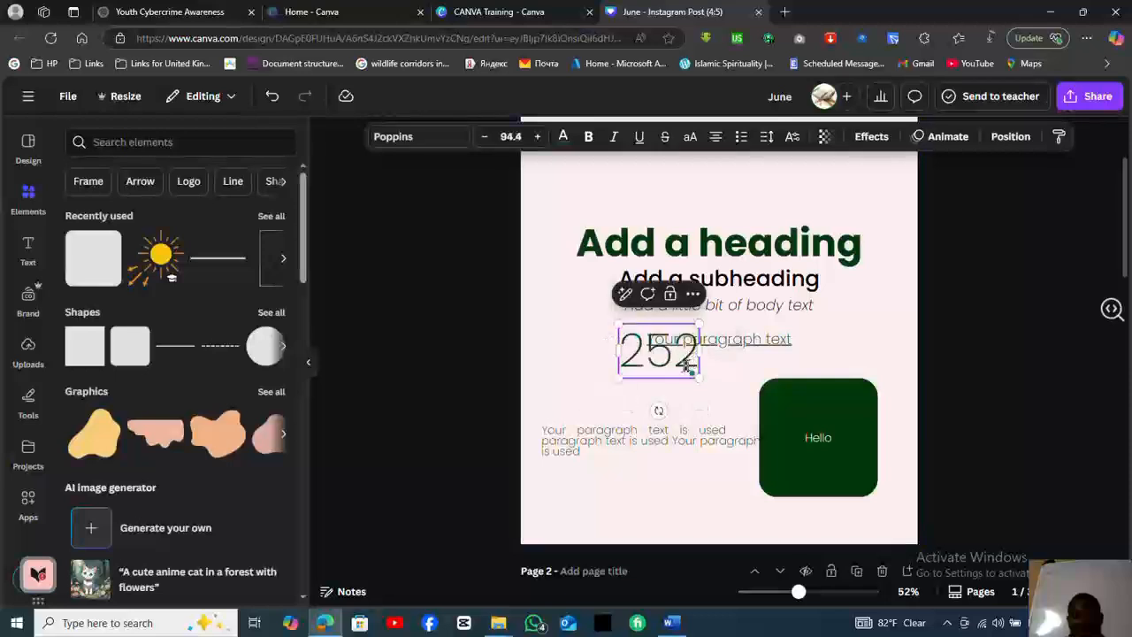
Make the last 2 of "252" superscript and move the text box just below the underlined paragraph text.
left_click_drag(688, 365, 678, 378)
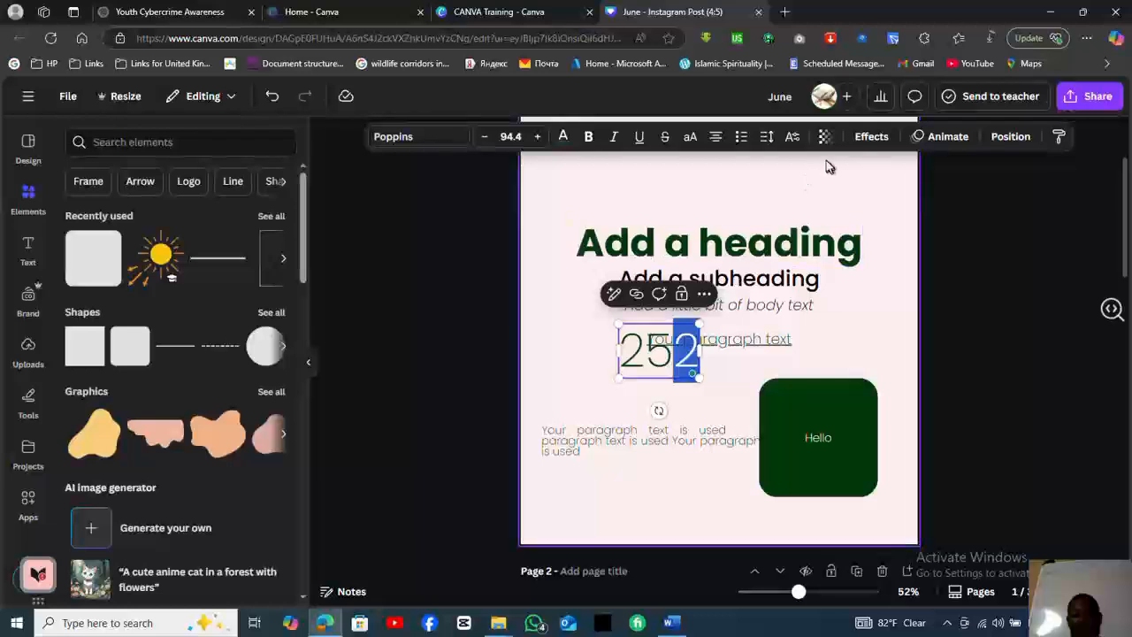
left_click(793, 138)
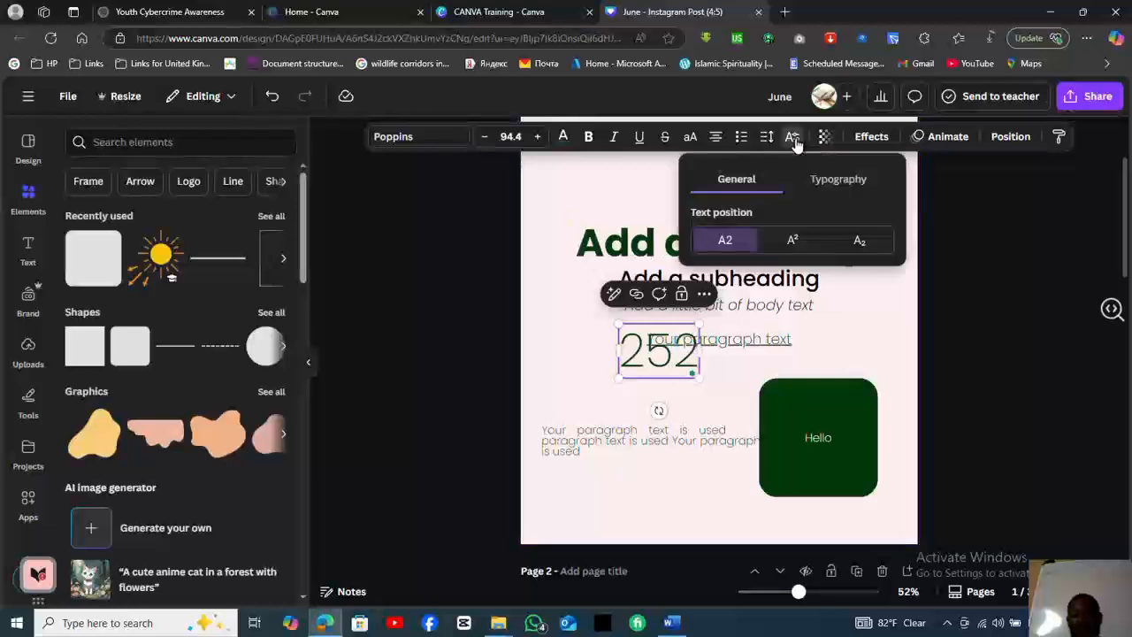
left_click(805, 241)
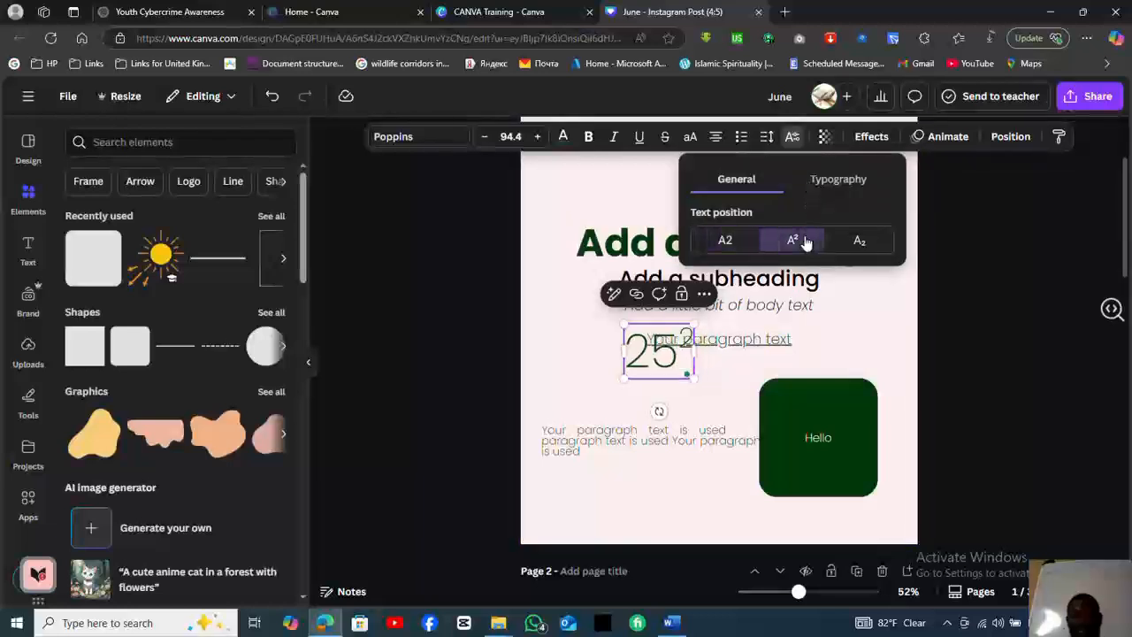
left_click(721, 382)
left_click_drag(676, 375, 689, 402)
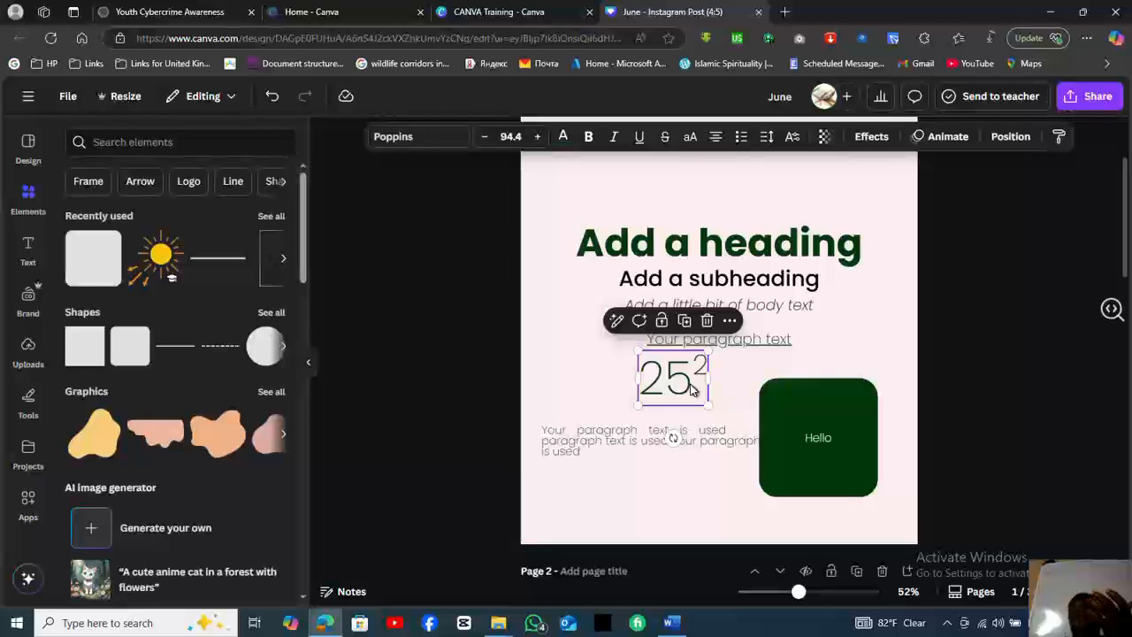
Duplicate the 25² text box and place the copy to the left of the body text.
left_click(694, 390)
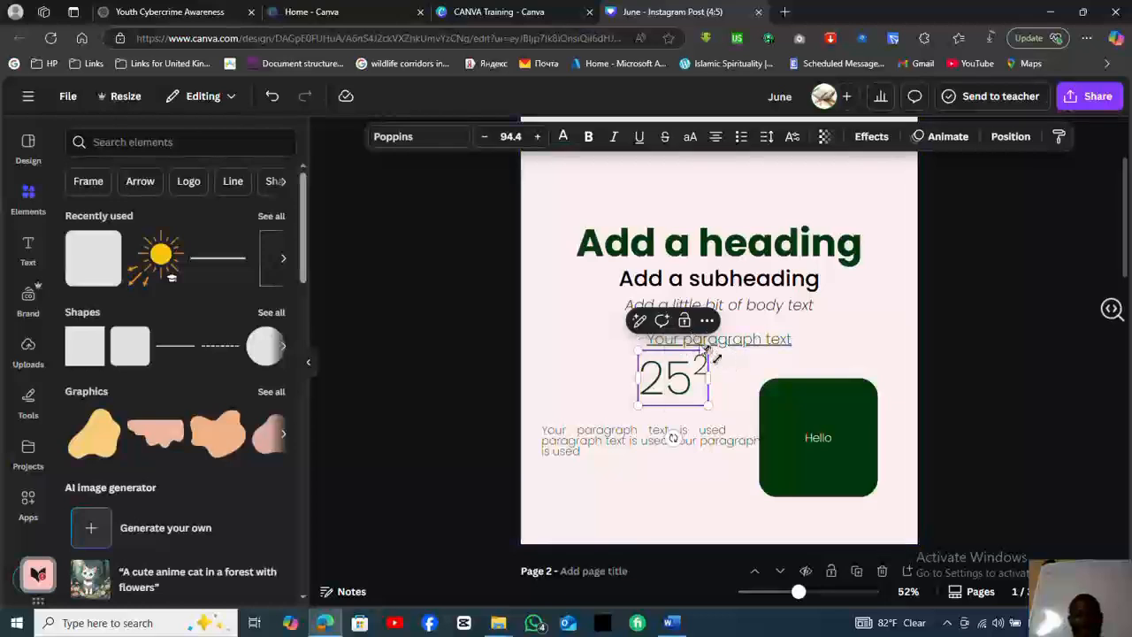
left_click(745, 382)
left_click(694, 380)
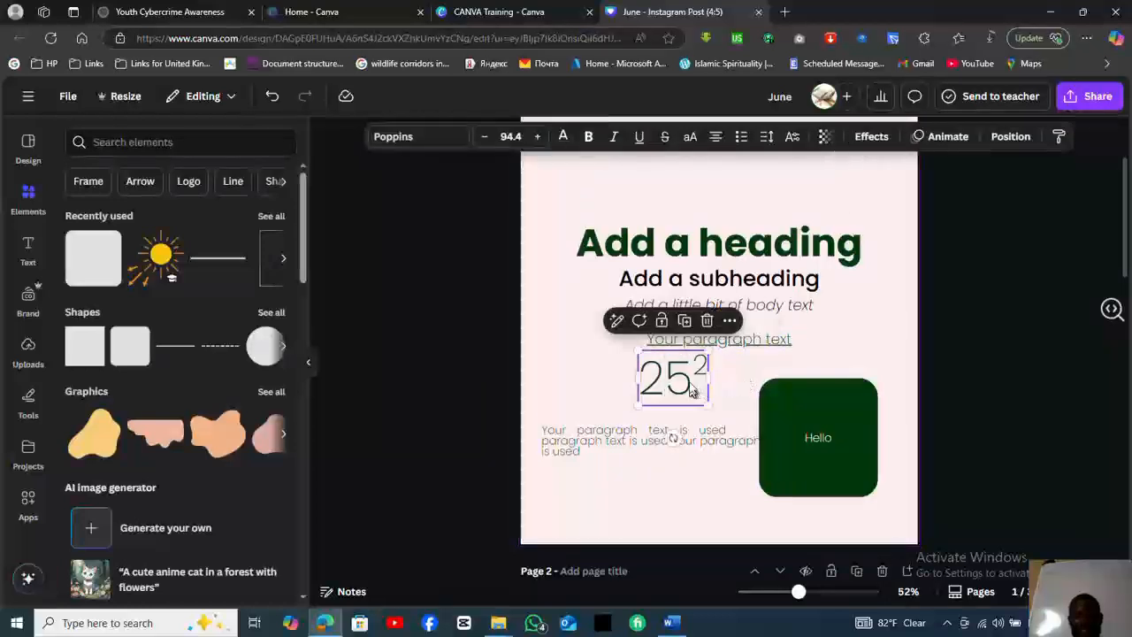
left_click(684, 321)
left_click_drag(691, 392, 585, 328)
Replace the wording of the copied 25² text box beside the body text with "11112".
double_click(585, 327)
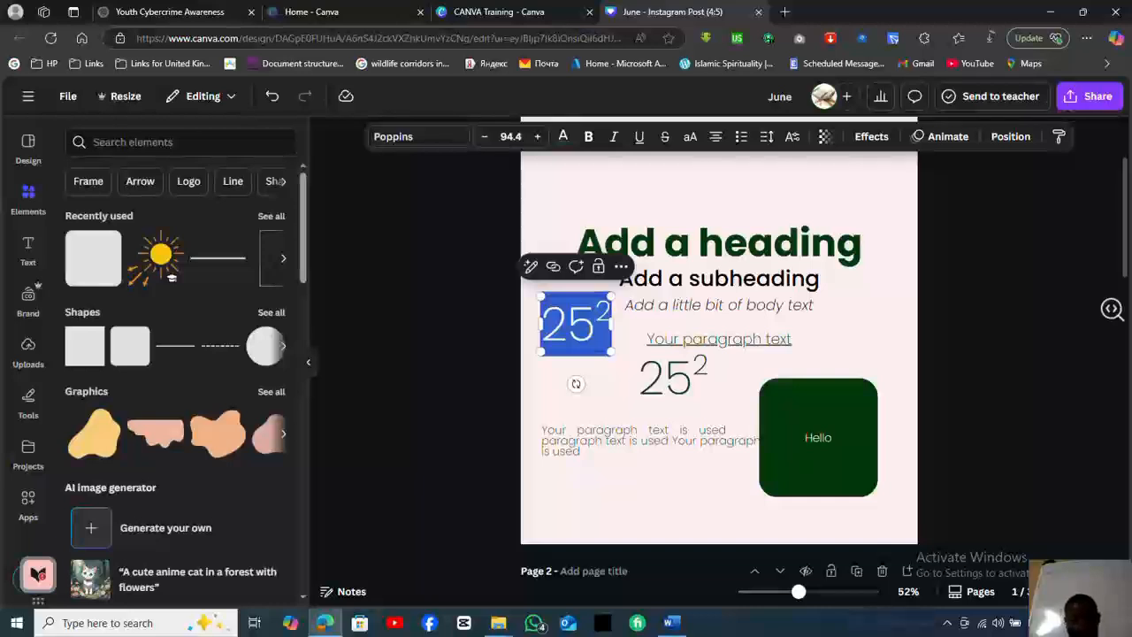
left_click(583, 326)
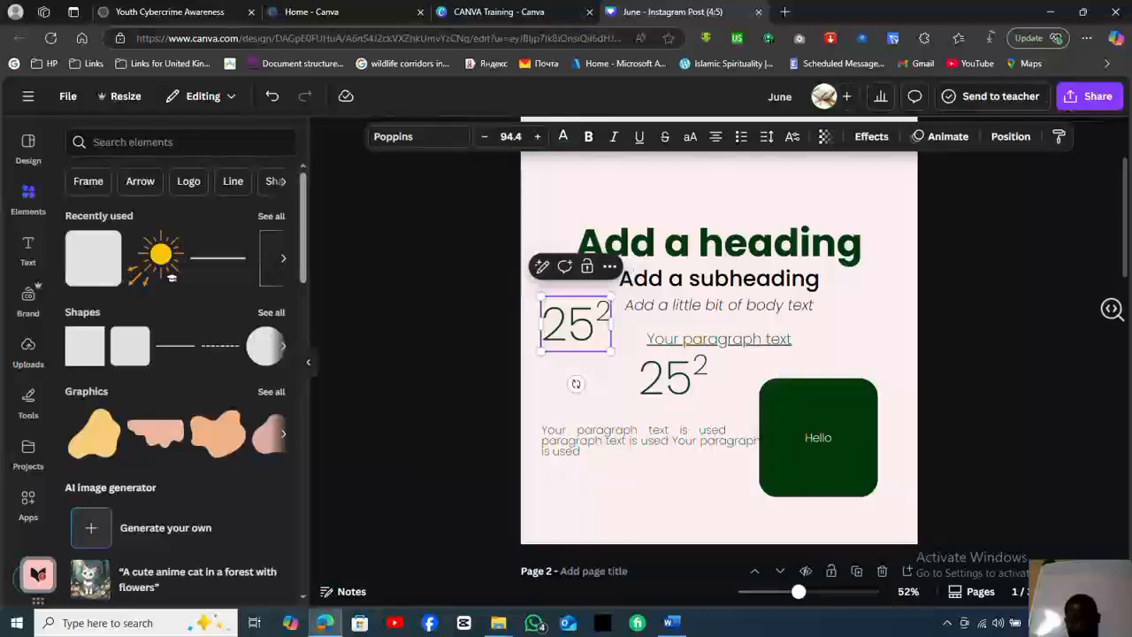
key("Delete")
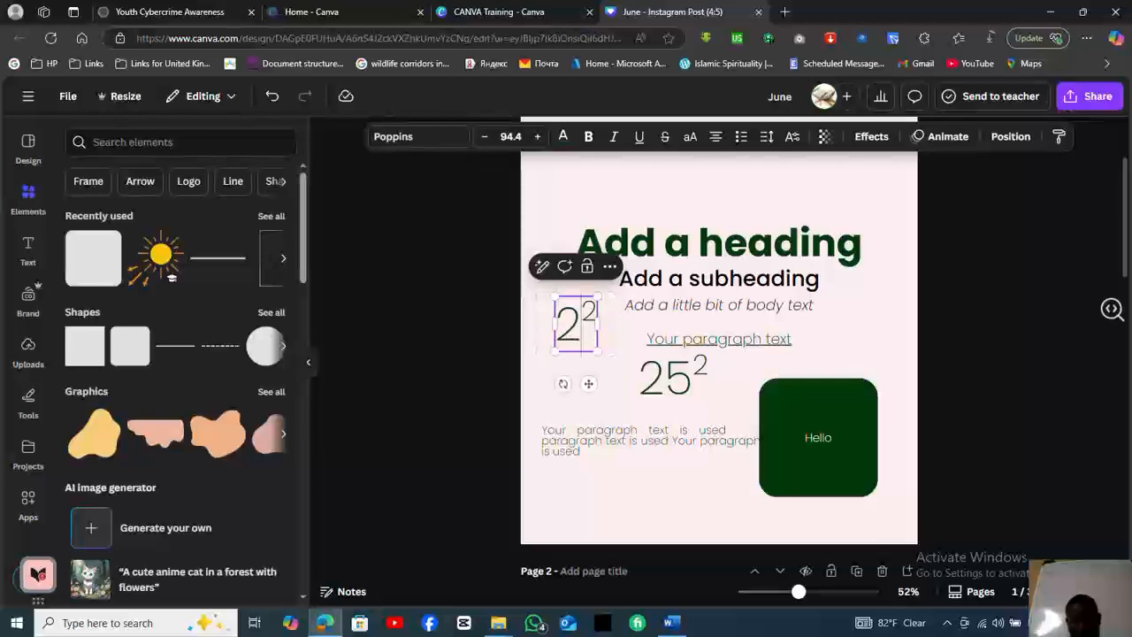
key("BackSpace")
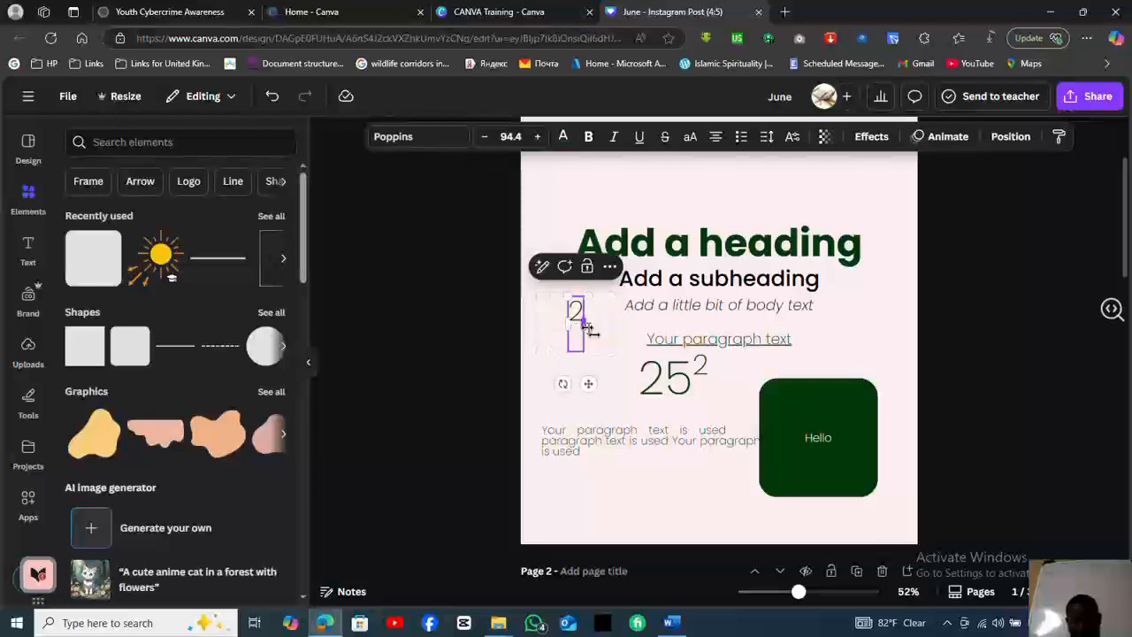
key("BackSpace")
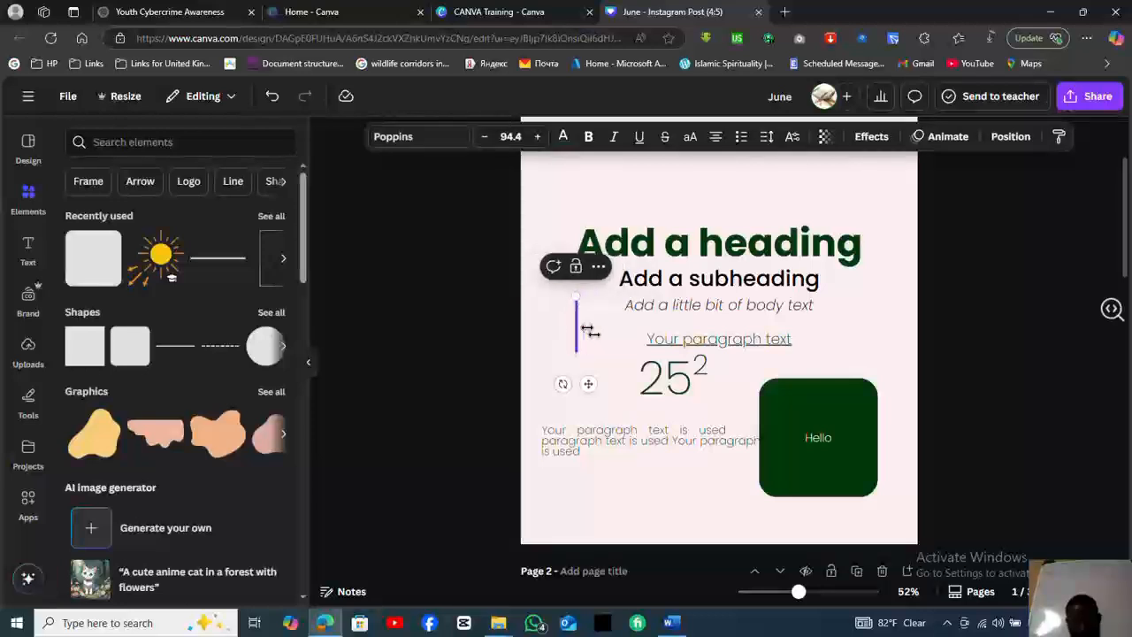
type("1111")
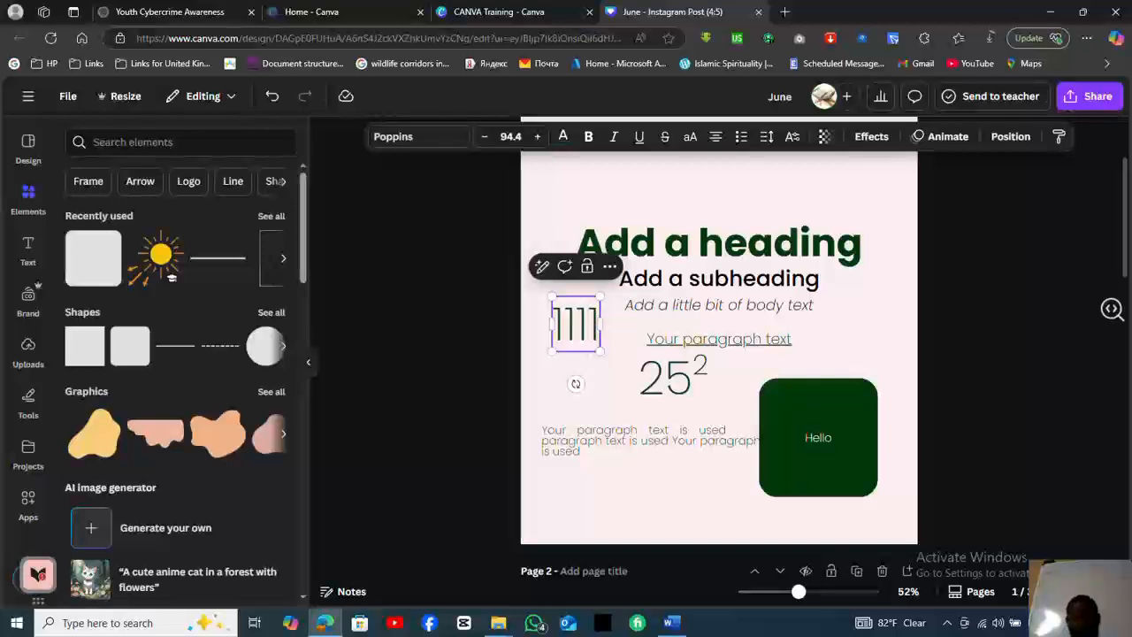
type("2")
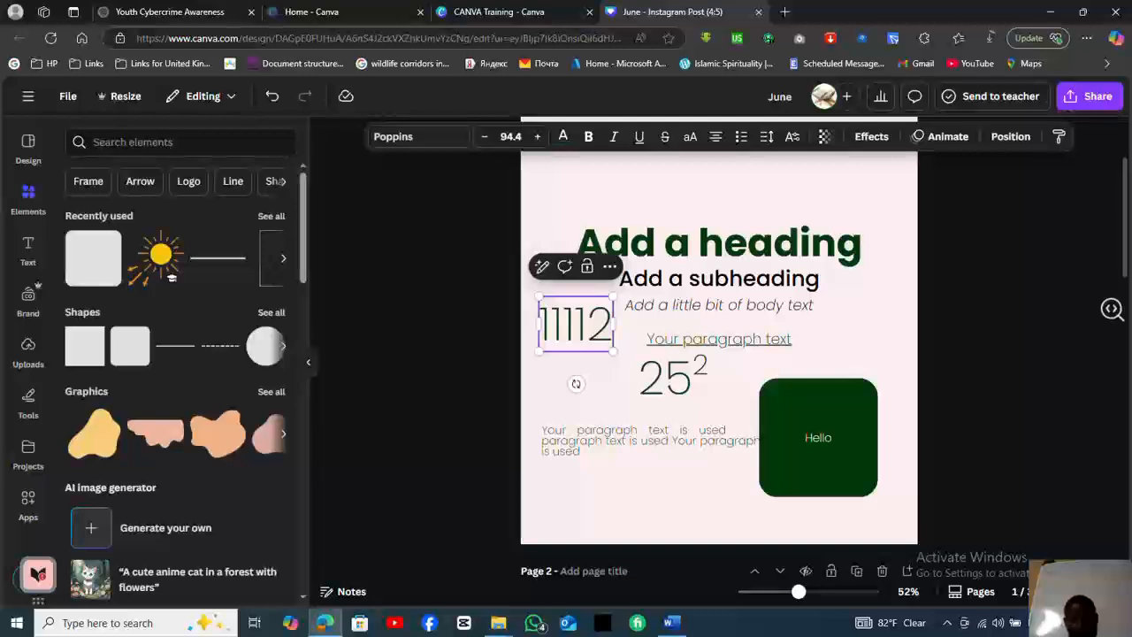
Make only the final 2 of "11112" subscript.
key("shift+Left")
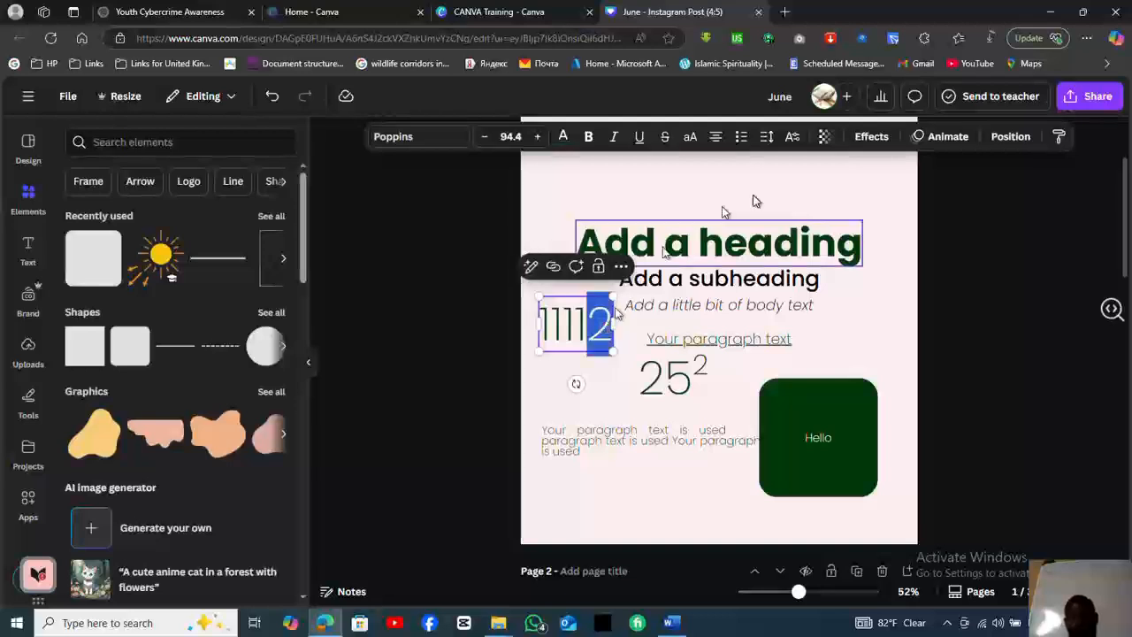
left_click(792, 138)
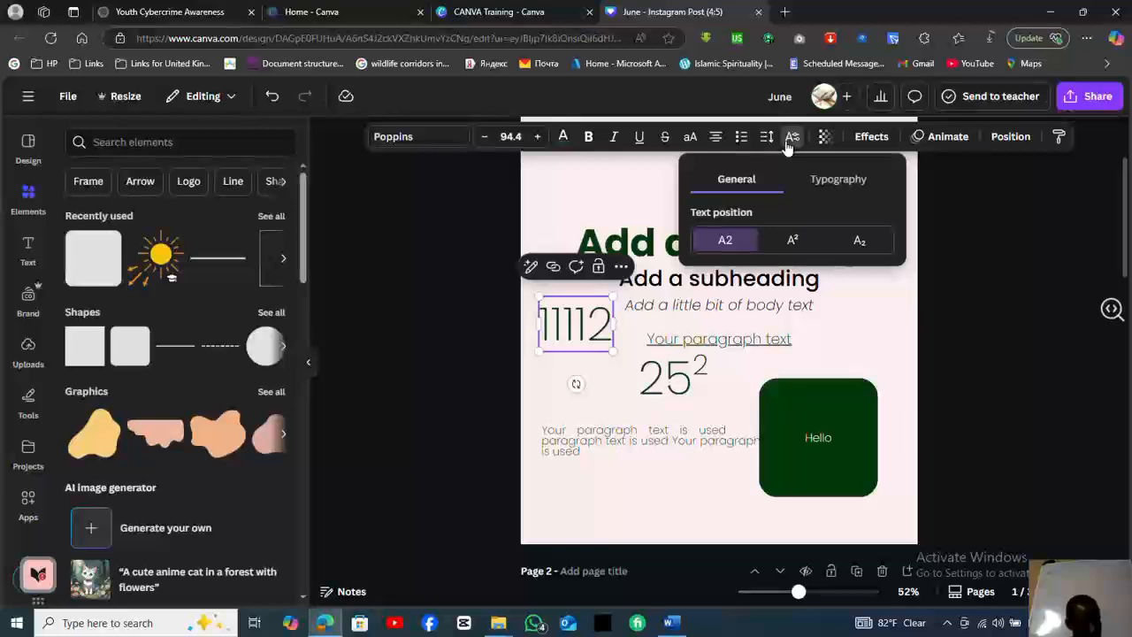
left_click(859, 241)
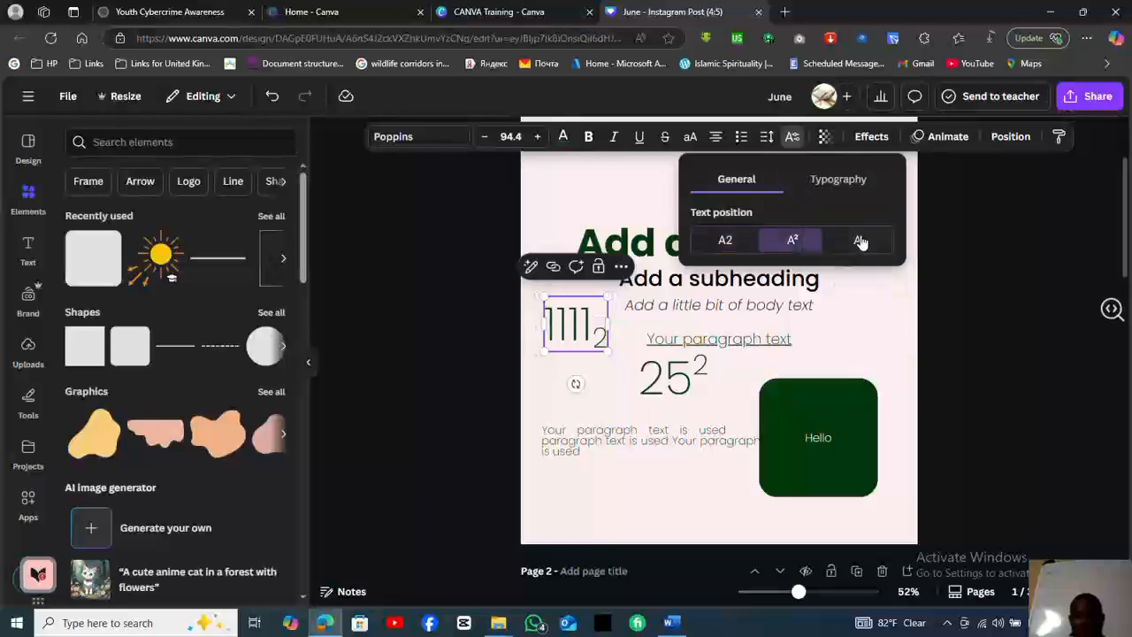
left_click(902, 299)
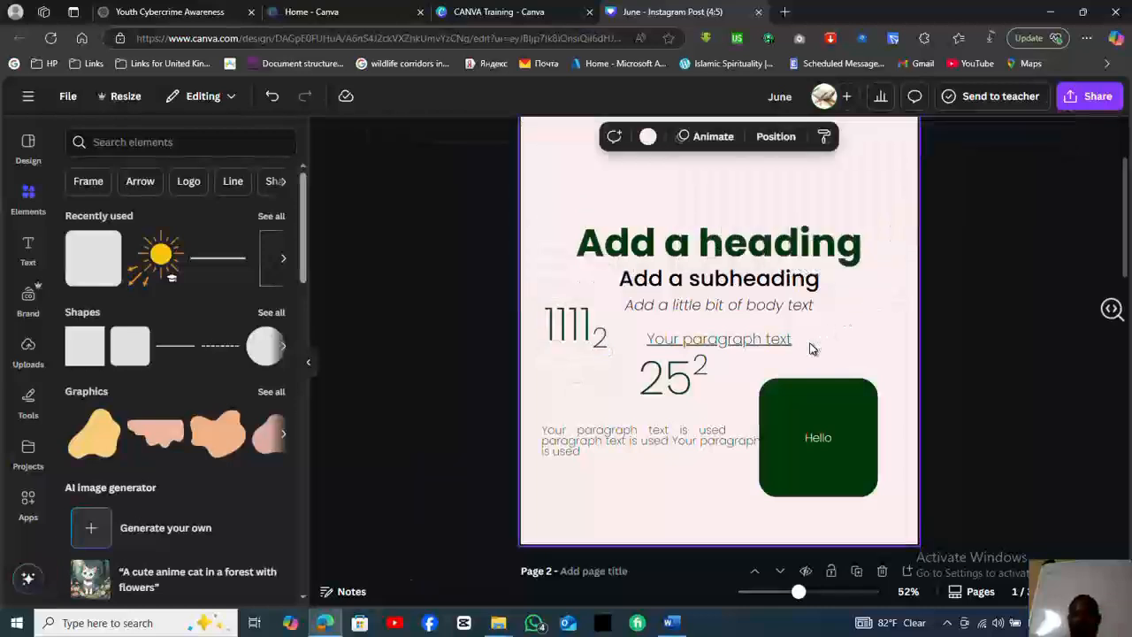
Examine the transparency setting of the 1111₂ text box.
left_click(588, 327)
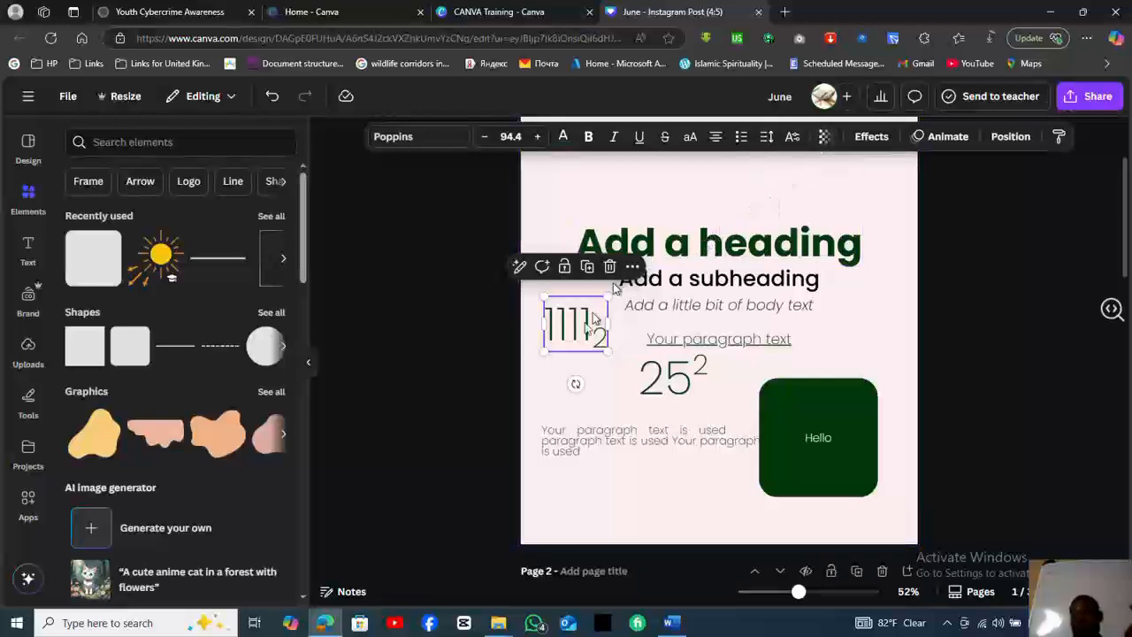
left_click(825, 138)
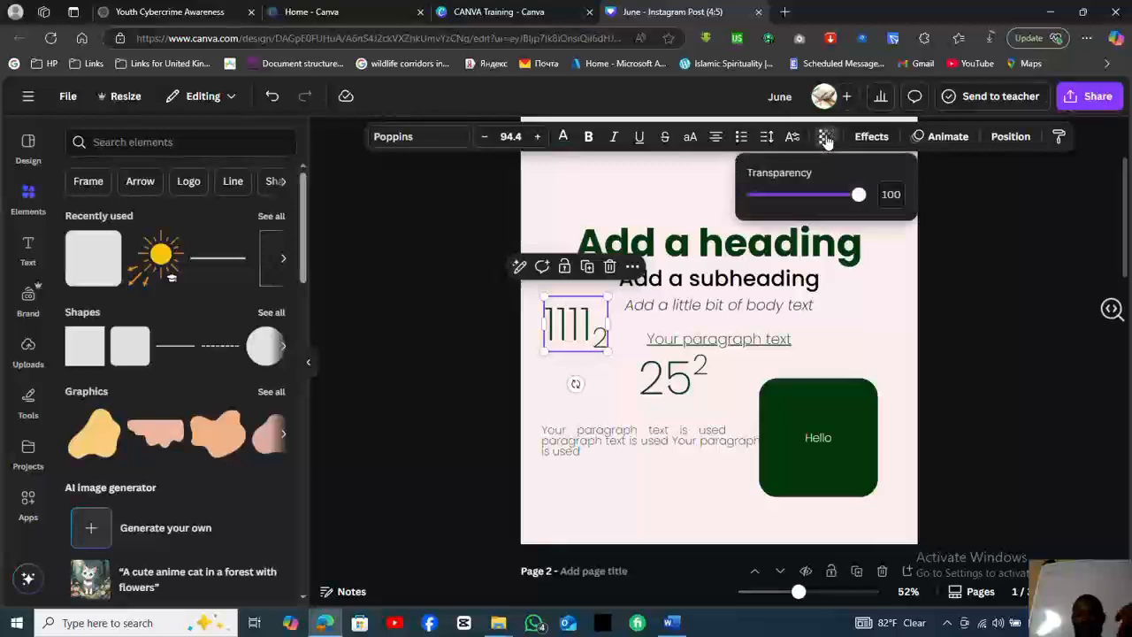
mouse_move(858, 196)
left_mouse_down()
mouse_move(751, 241)
mouse_move(840, 240)
mouse_move(861, 190)
left_mouse_up()
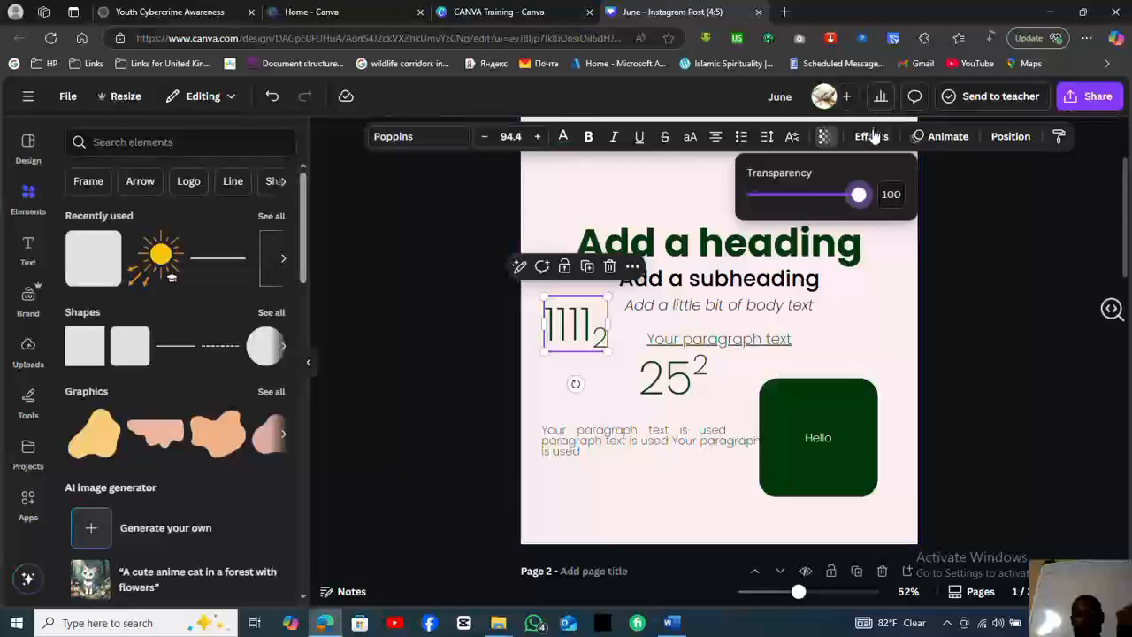
Try the Splice, Lift and Neon style effects on the 1111₂ text.
left_click(872, 137)
left_click(872, 138)
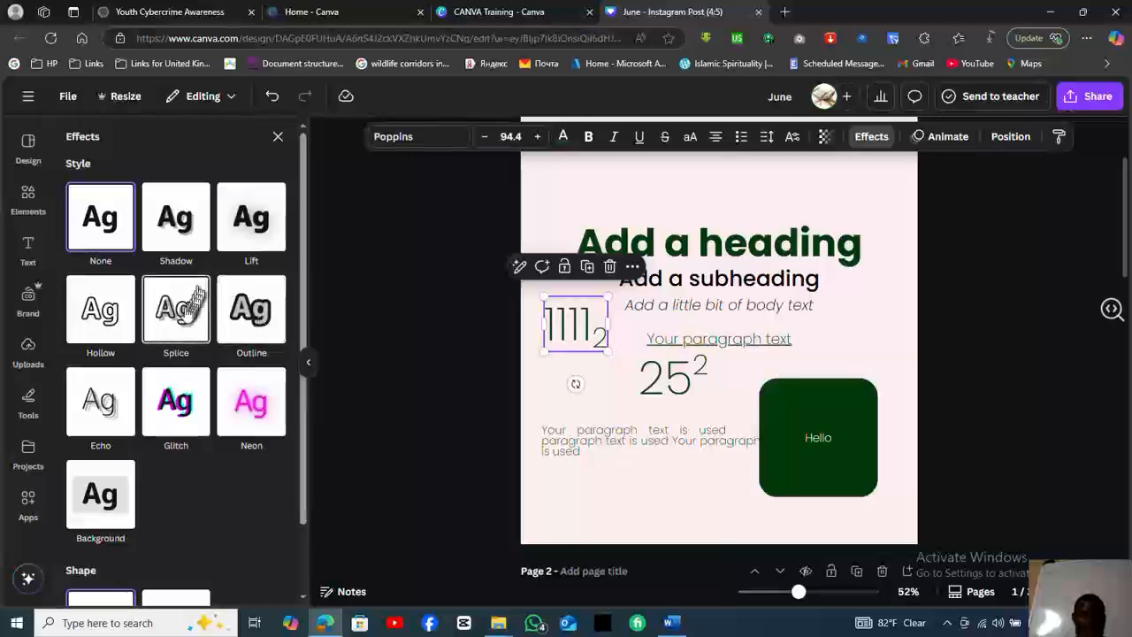
left_click(188, 313)
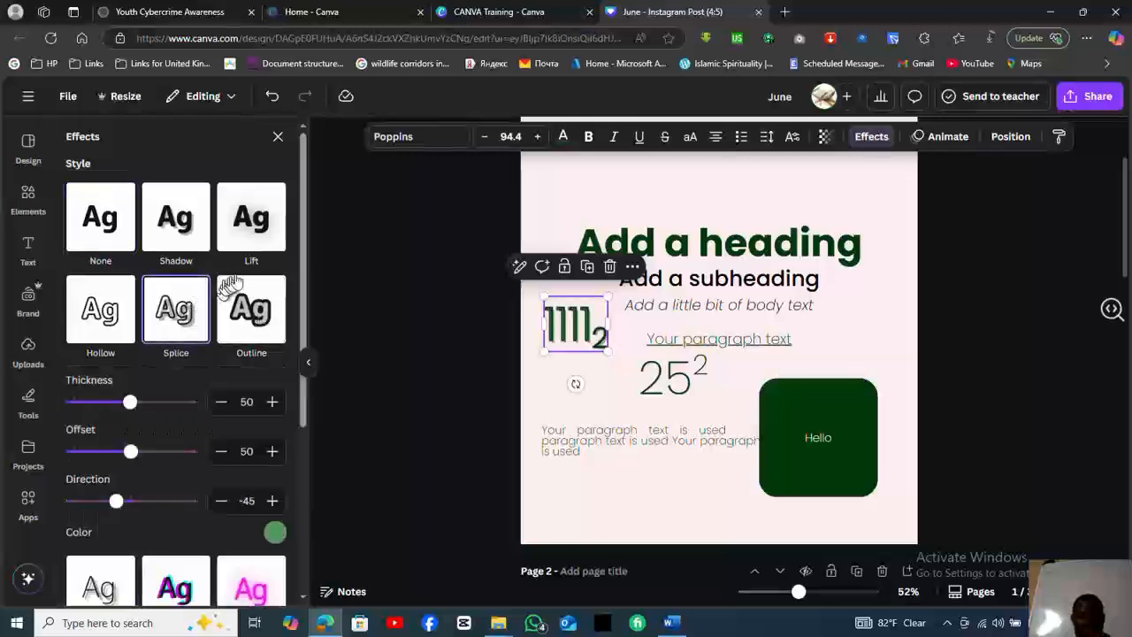
left_click(257, 229)
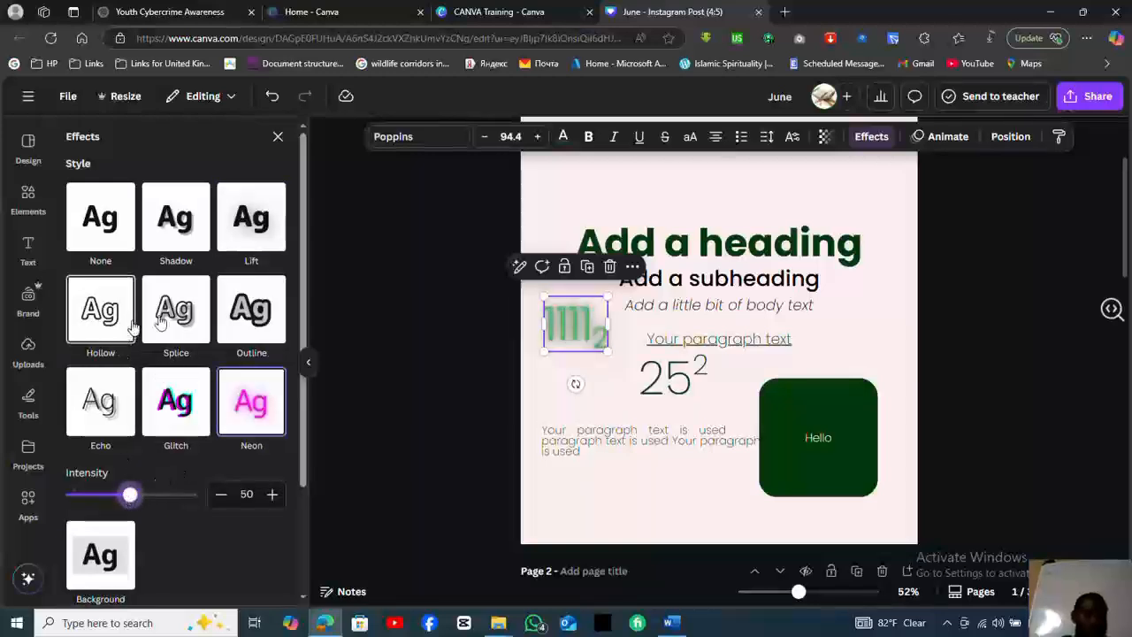
Apply the Hollow style effect to the 1111₂ text and reduce its thickness to 6.
left_click(103, 321)
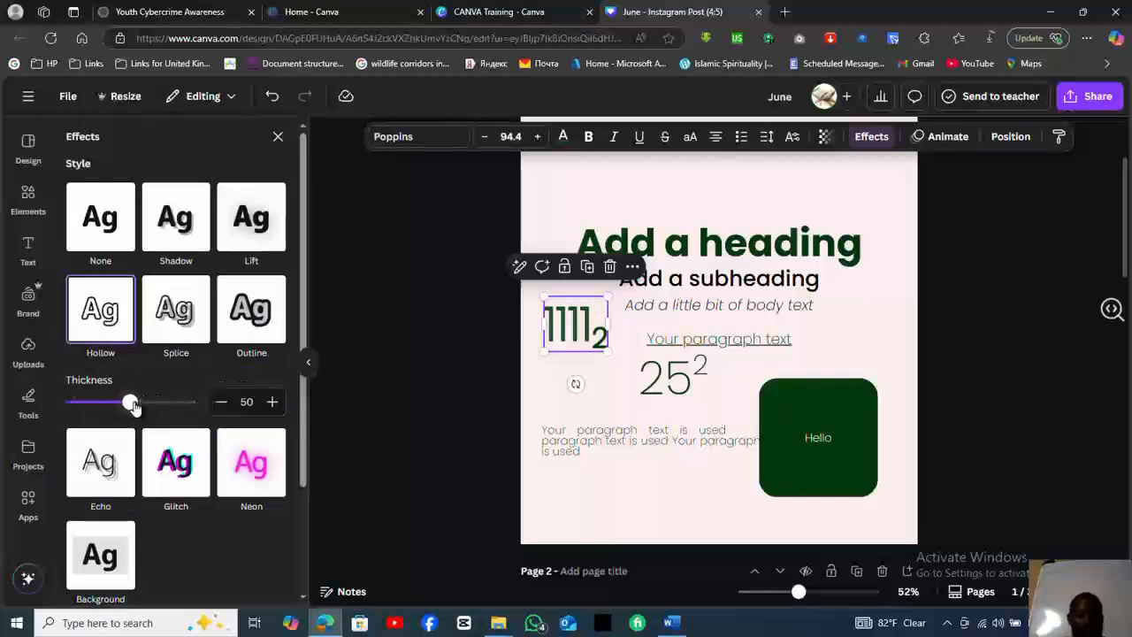
mouse_move(130, 402)
left_mouse_down()
mouse_move(72, 408)
mouse_move(232, 414)
mouse_move(113, 404)
left_mouse_up()
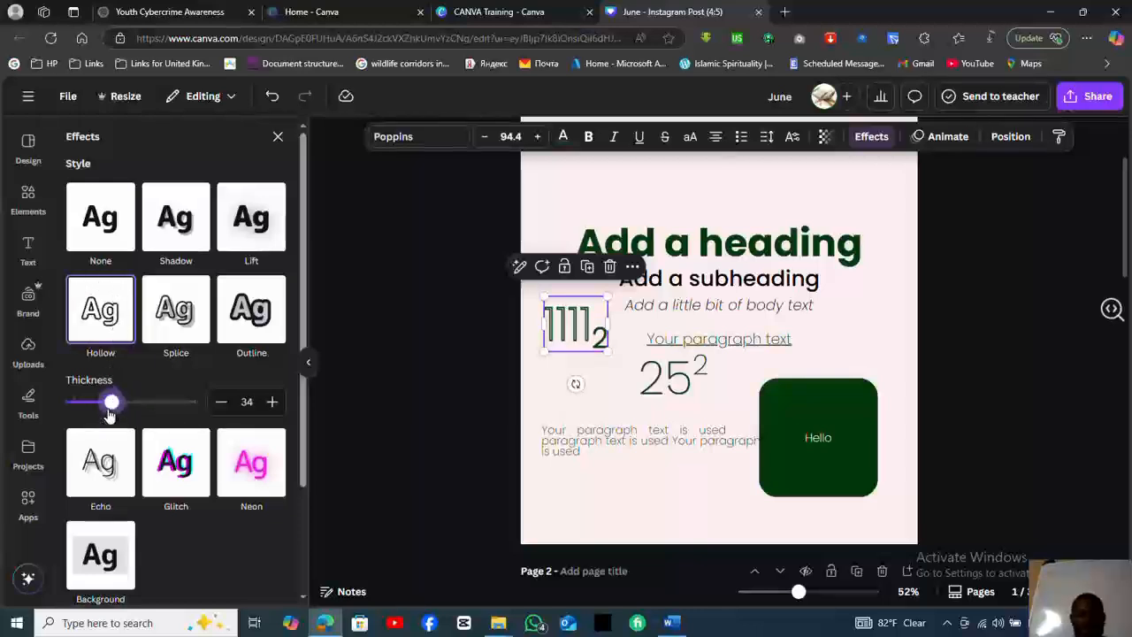
left_click_drag(110, 412, 78, 409)
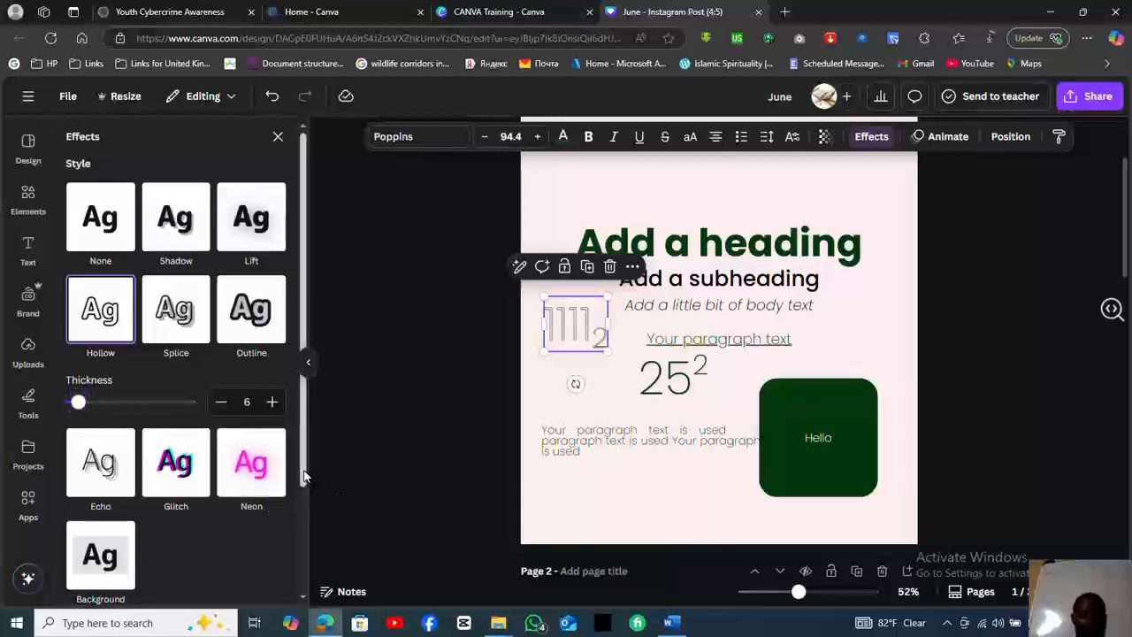
Apply the Curve shape to the hollow 11112 text and set its curve to 65.
left_click_drag(303, 477, 311, 578)
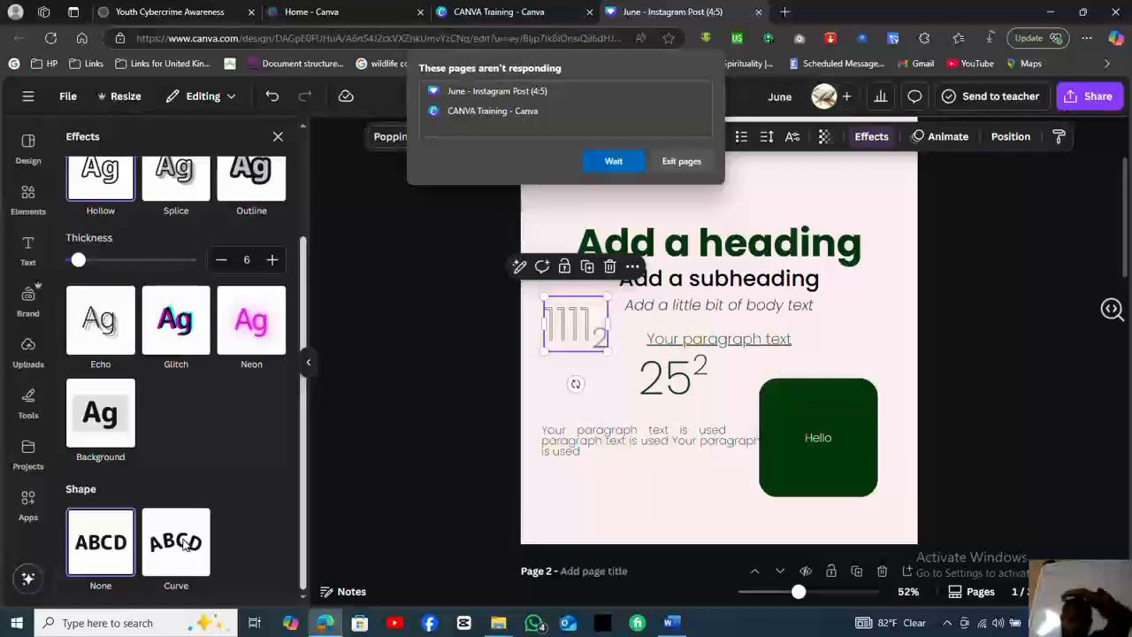
left_click(184, 544)
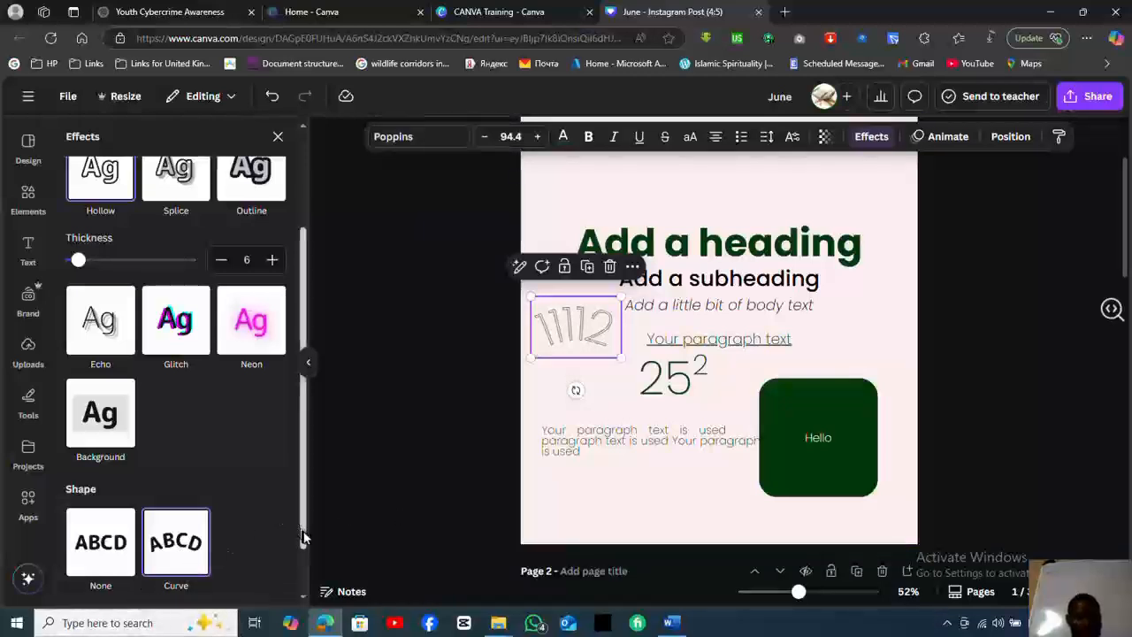
scroll(304, 537, "down", 1)
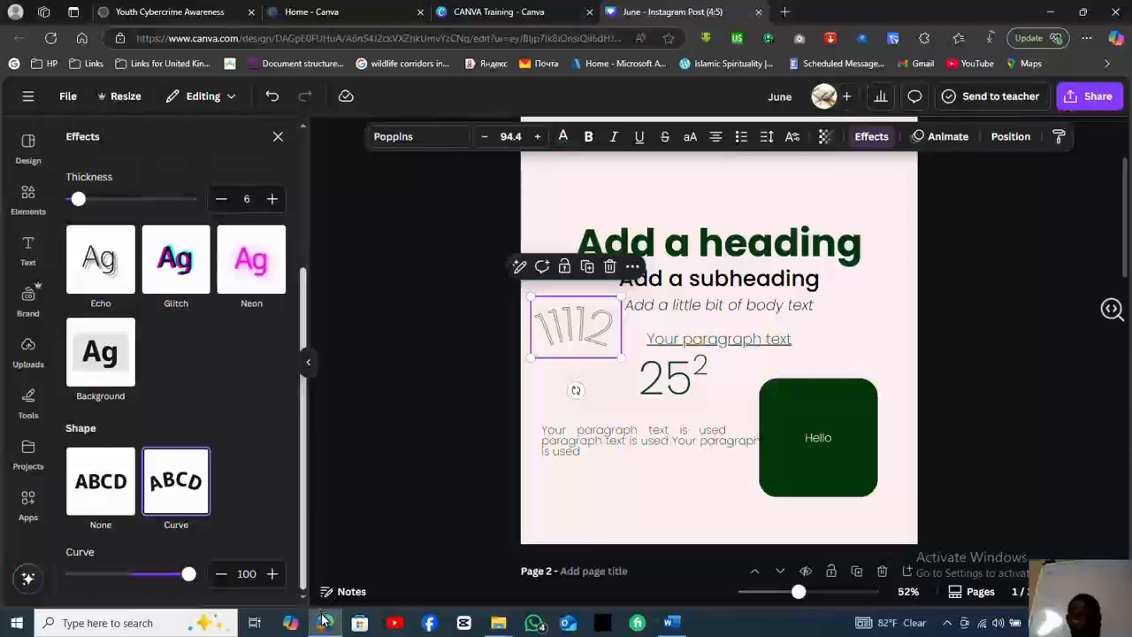
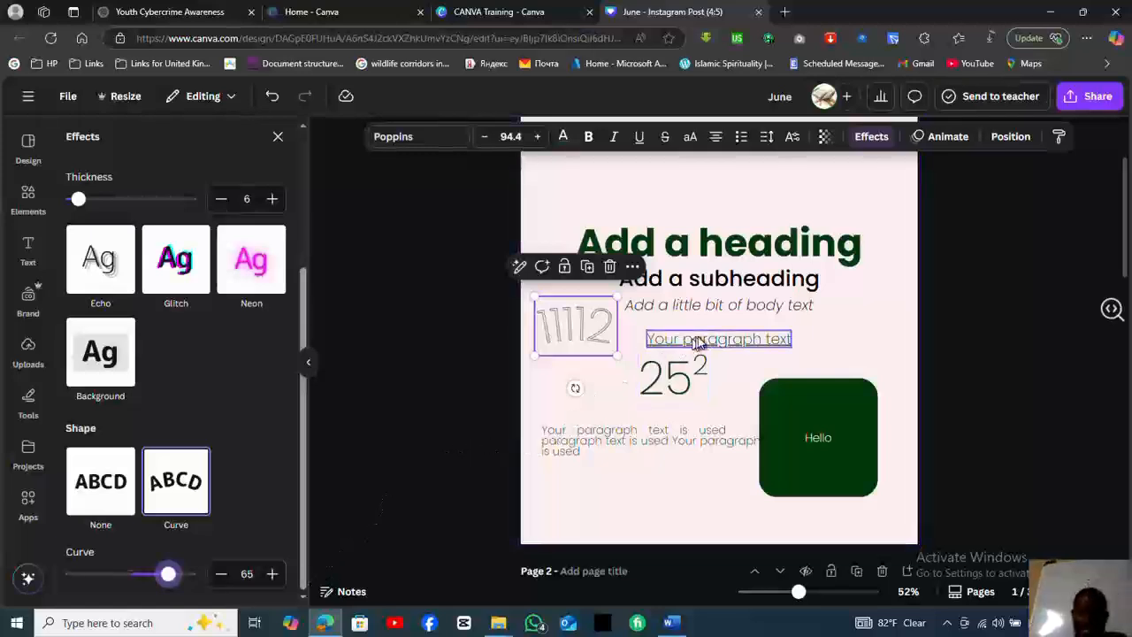
Apply the Curve shape to "Add a heading" and move the heading up above the subheading.
left_click(706, 252)
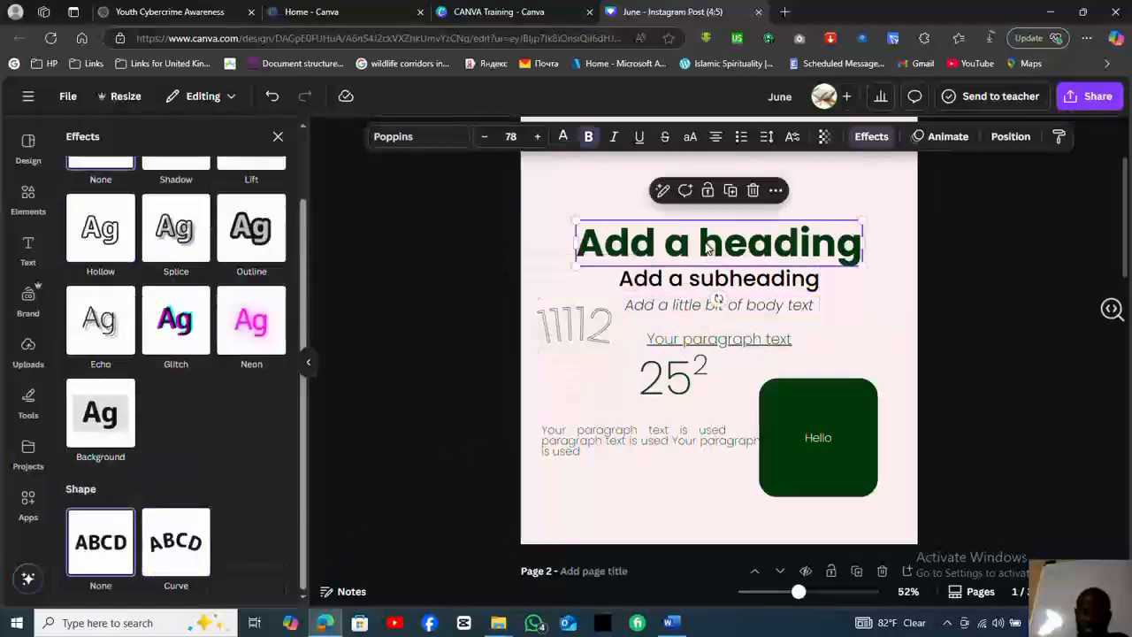
left_click(179, 549)
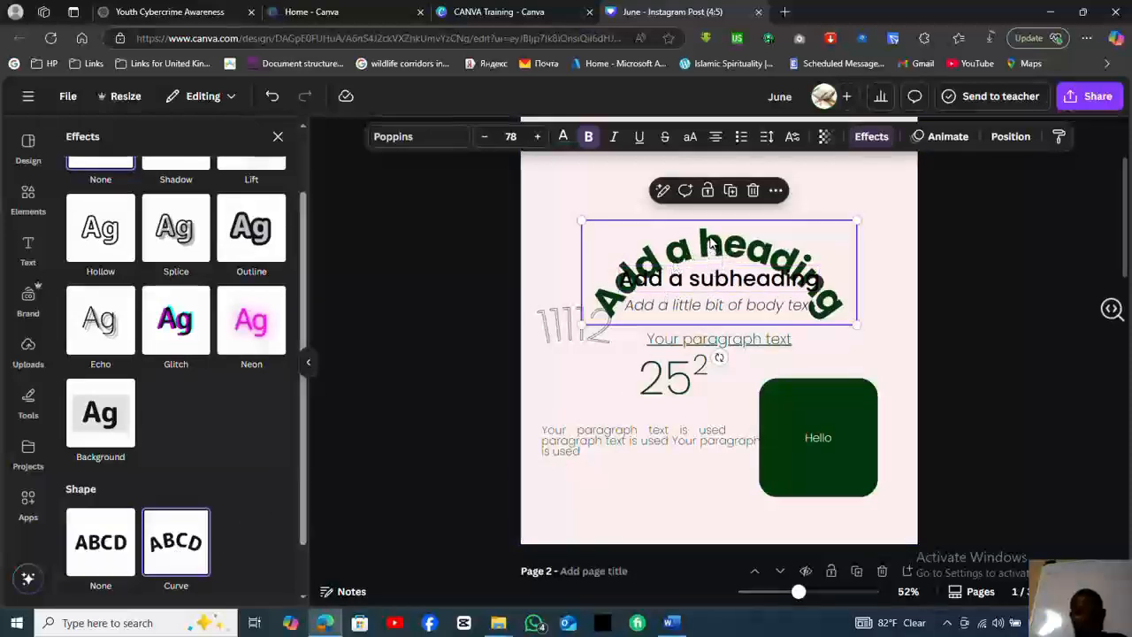
left_click_drag(713, 203, 710, 178)
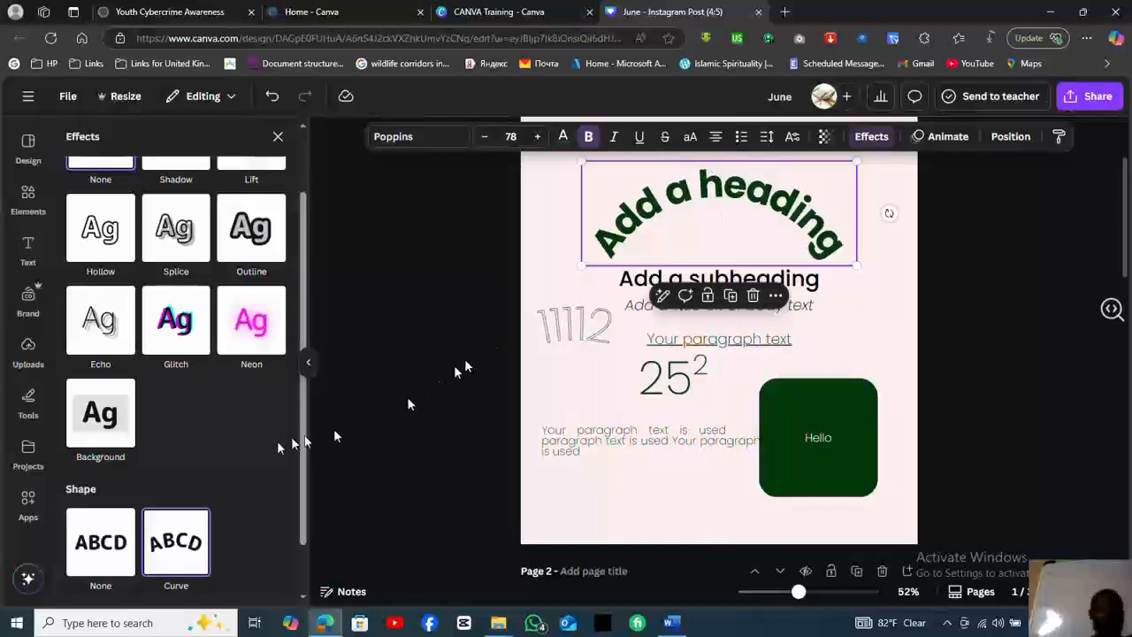
Increase the heading's curve to 100.
scroll(305, 478, "down", 1)
scroll(306, 482, "down", 1)
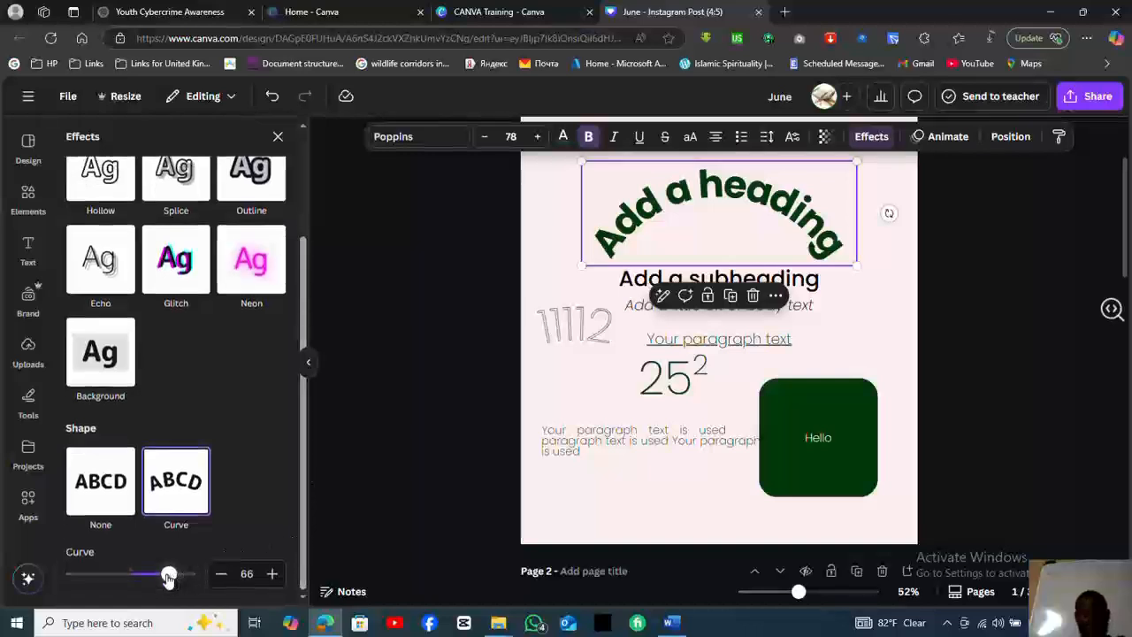
left_click_drag(168, 577, 190, 575)
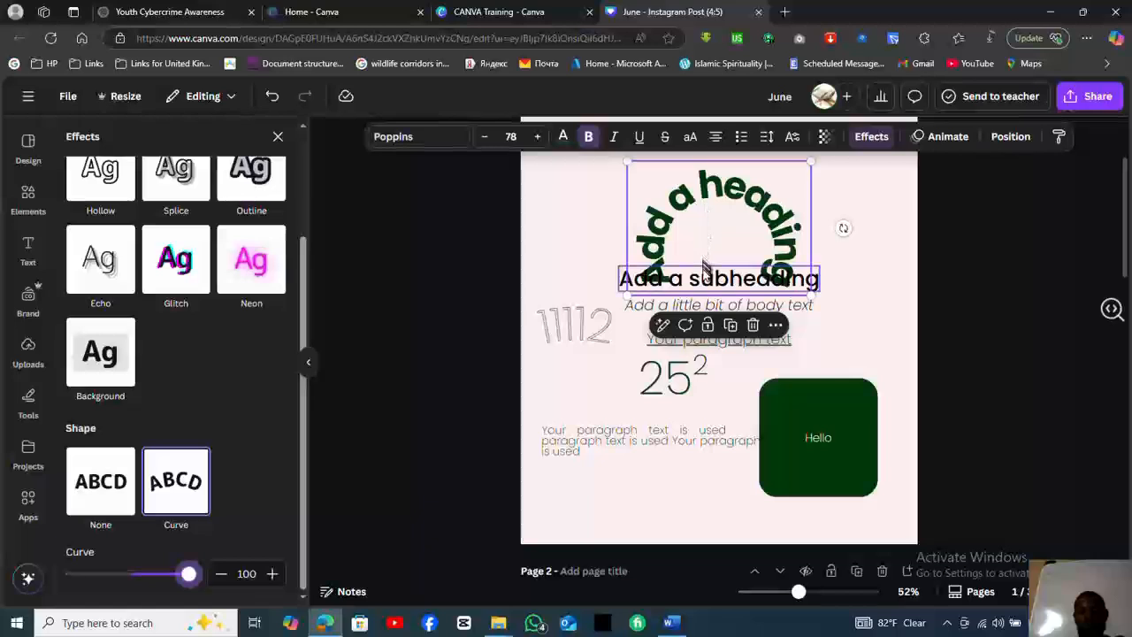
Move the curved heading up and slightly left, and move the subheading down onto the underlined paragraph text.
left_click_drag(705, 281, 655, 247)
left_click_drag(741, 294, 747, 343)
left_click_drag(693, 172, 707, 176)
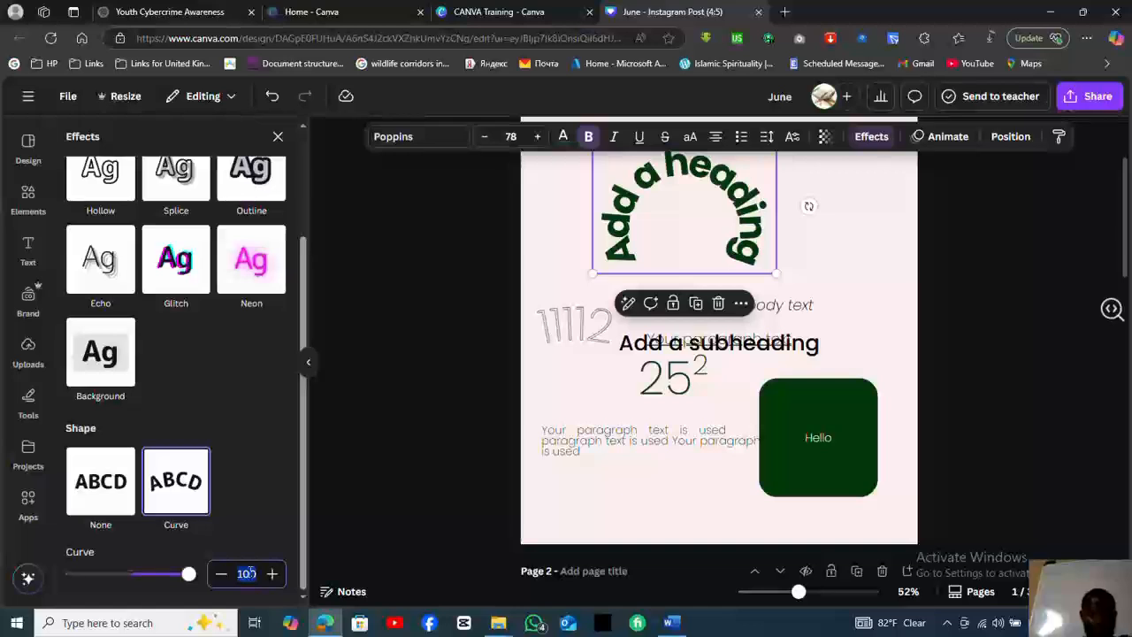
Set the heading's curve to 50, and bend it the opposite way to -45.
key("Return")
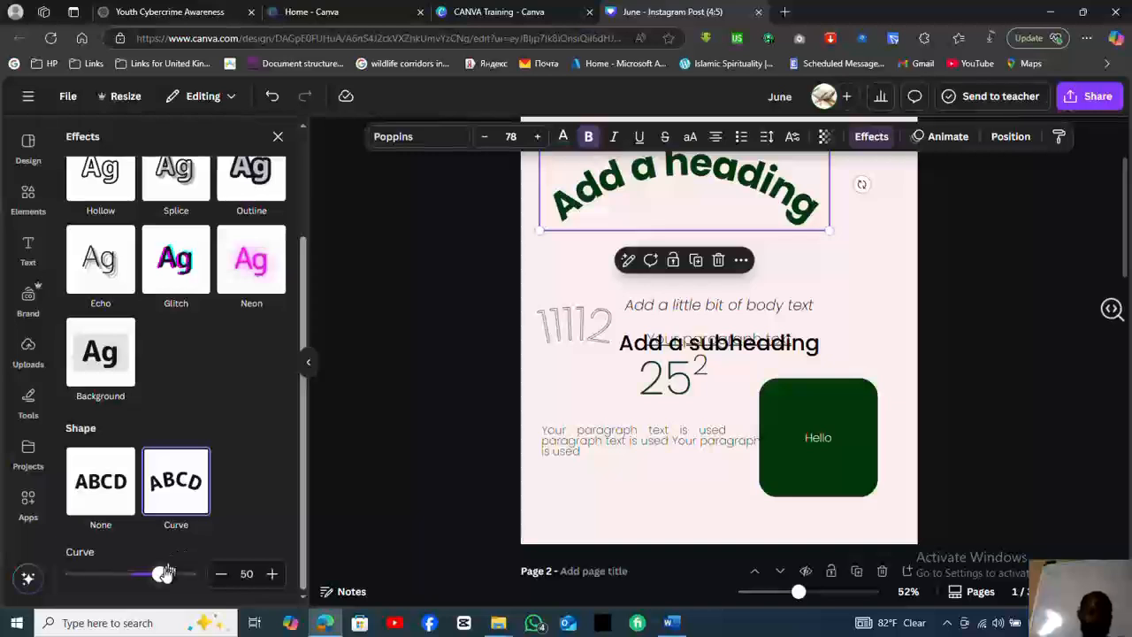
left_click_drag(160, 576, 145, 575)
left_click_drag(128, 573, 104, 573)
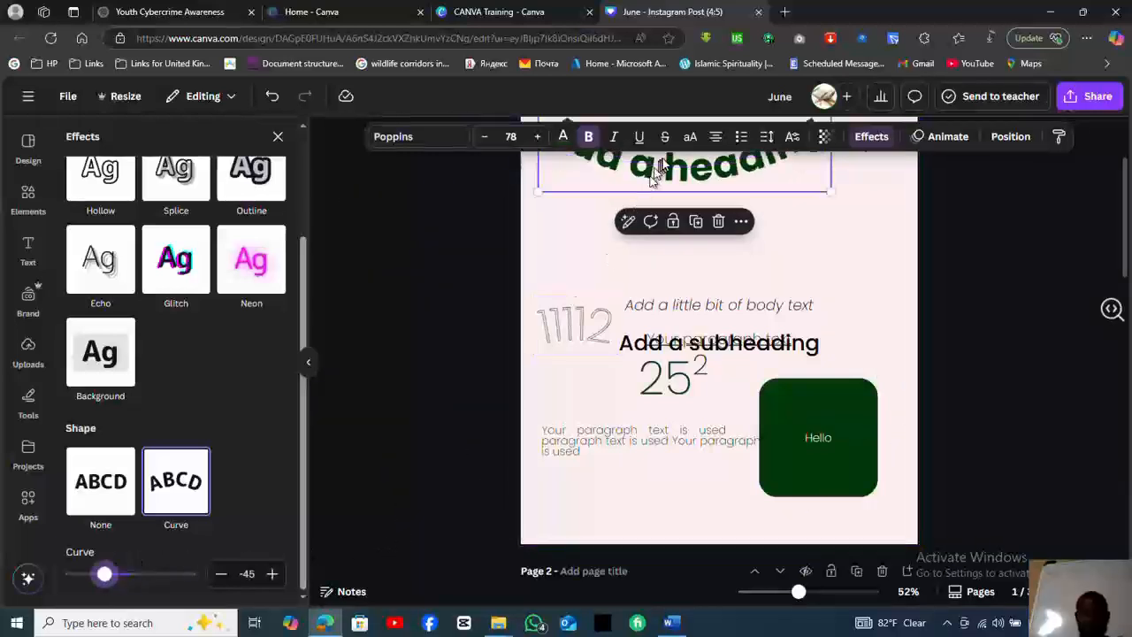
Set the heading's curve to -100 and move the heading down so it ends at the italic body text line.
left_click_drag(663, 165, 683, 244)
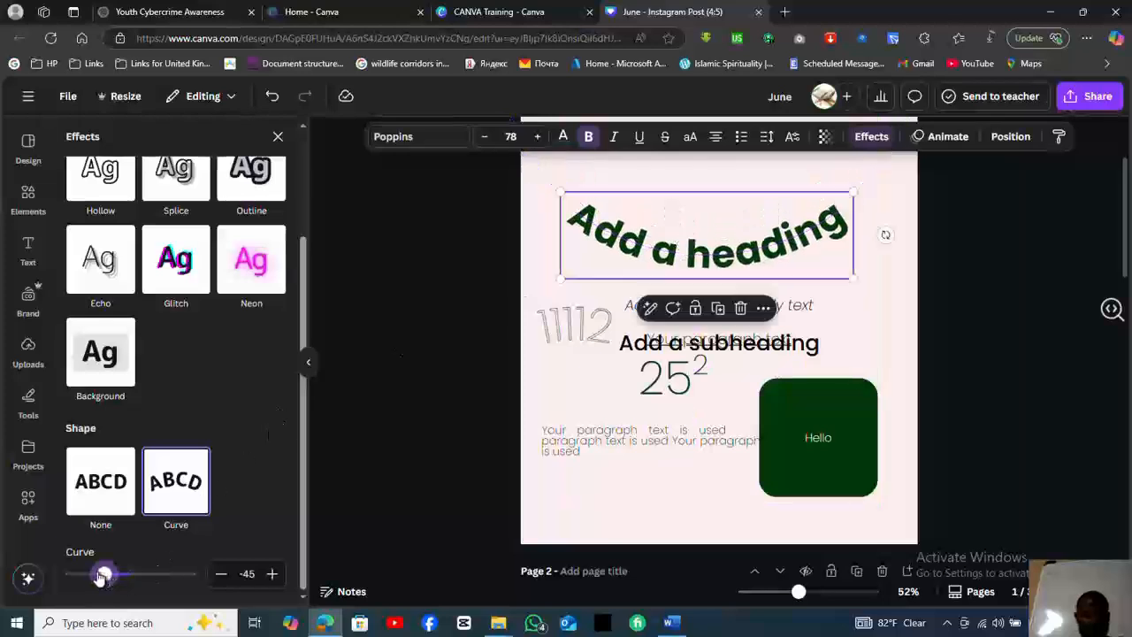
left_click_drag(105, 573, 70, 573)
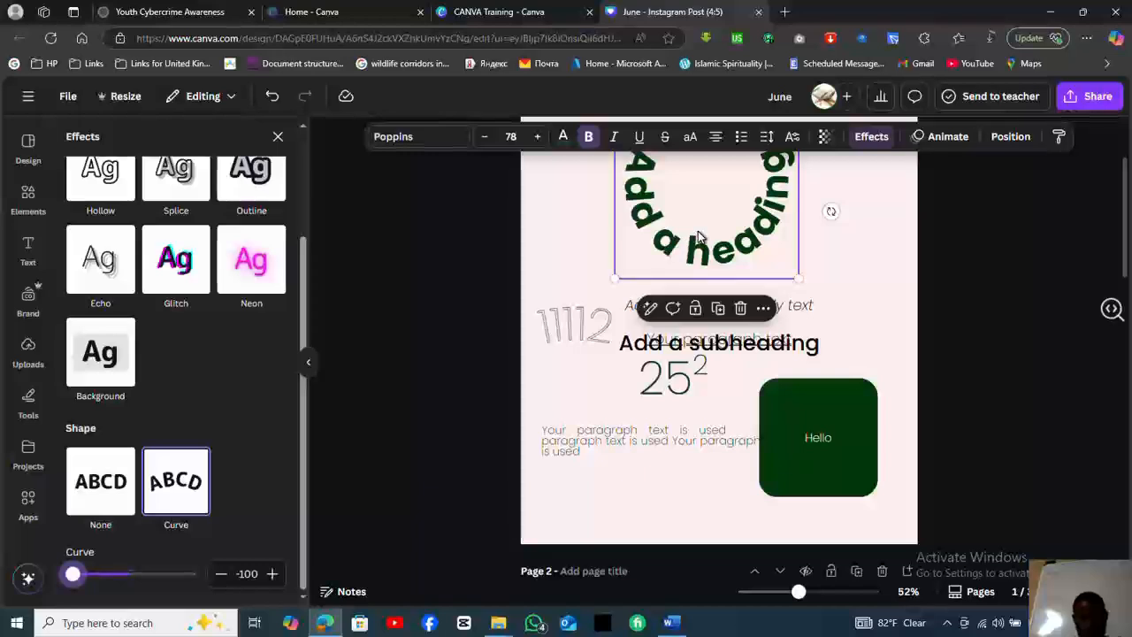
left_click_drag(698, 258, 697, 262)
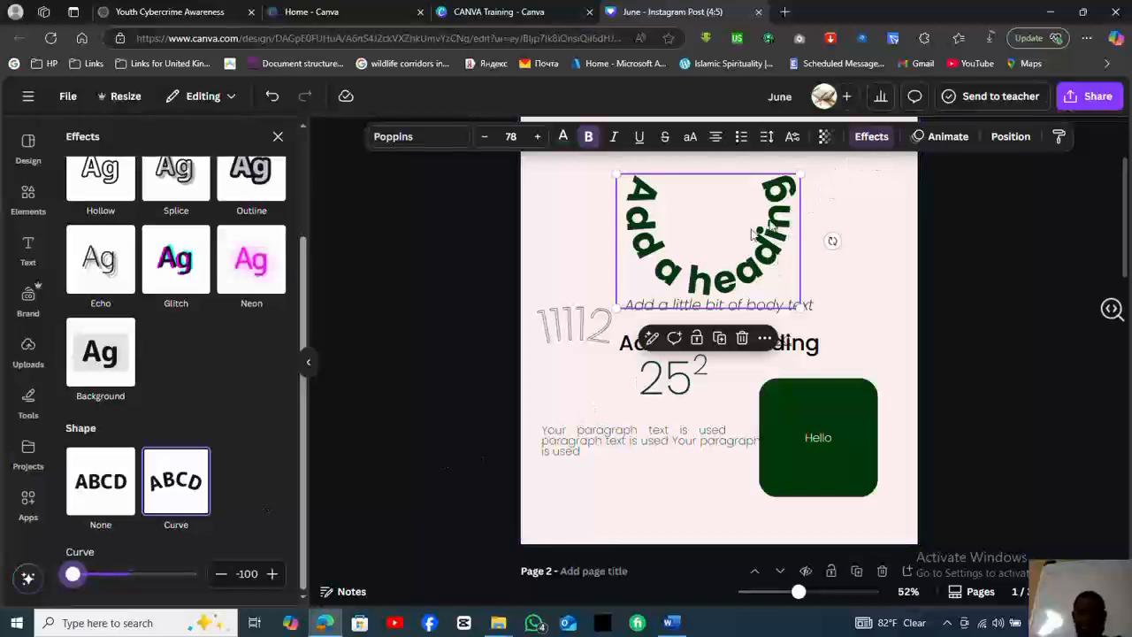
Straighten the heading by setting its curve to 0, and move it up clear of the italic body text line.
left_click_drag(72, 575, 131, 575)
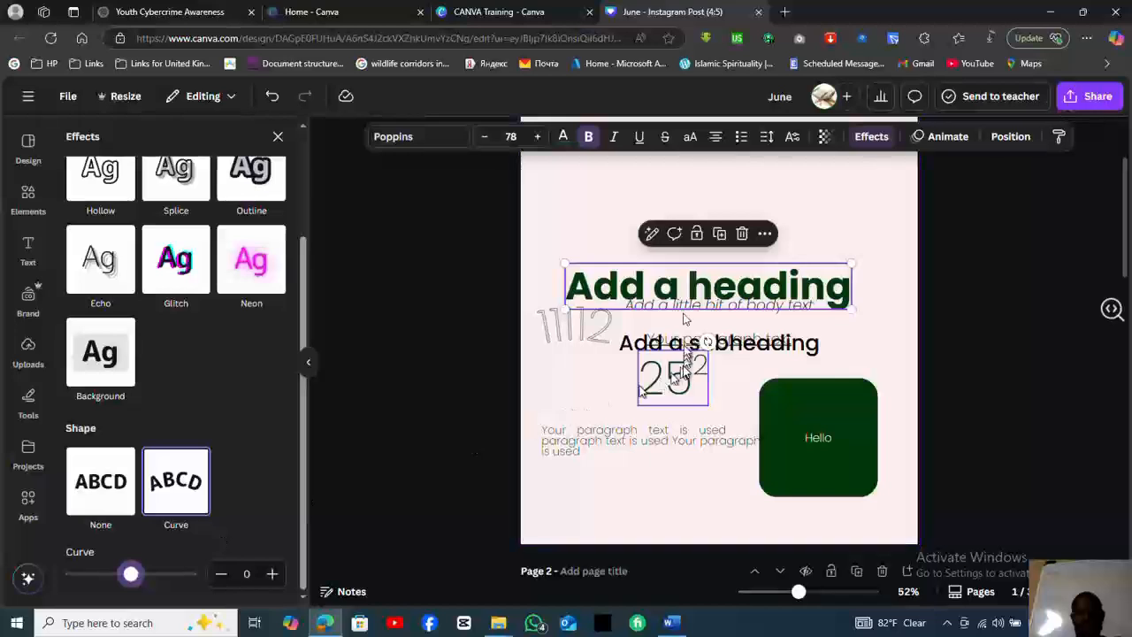
left_click_drag(684, 281, 687, 245)
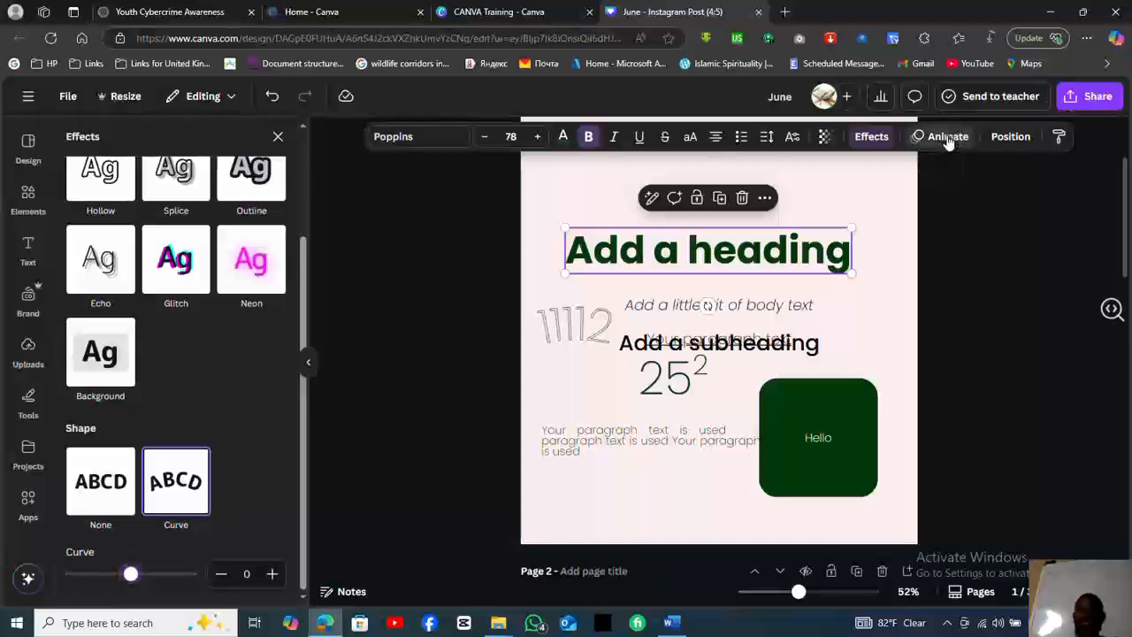
Preview the Typewriter animation on the heading, then apply the Burst animation and remove it.
left_click(947, 138)
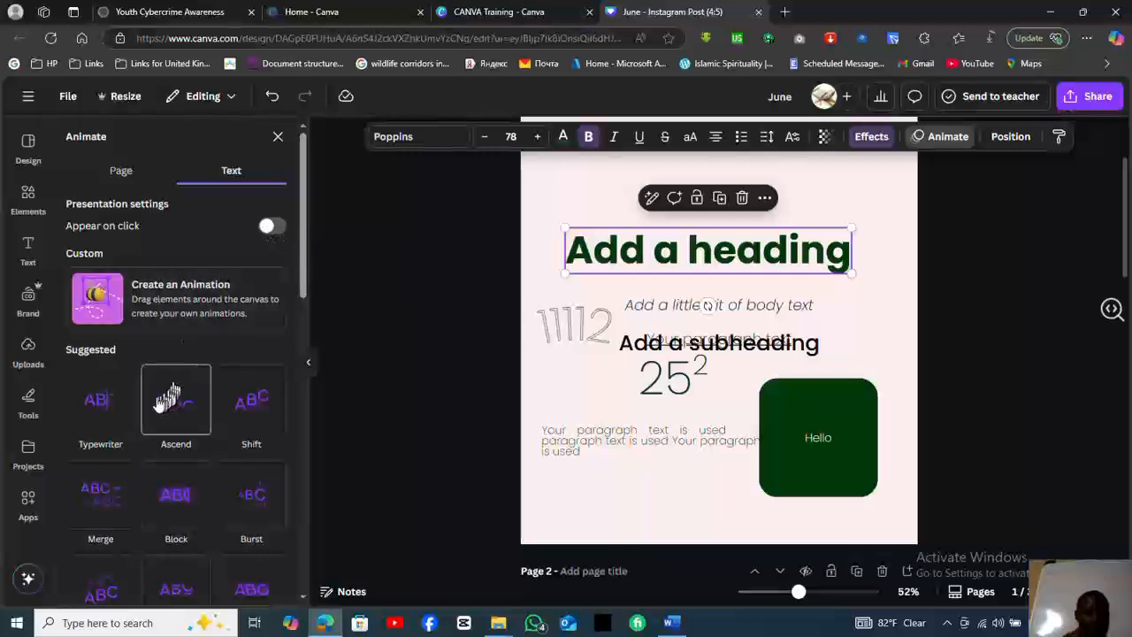
left_click(104, 409)
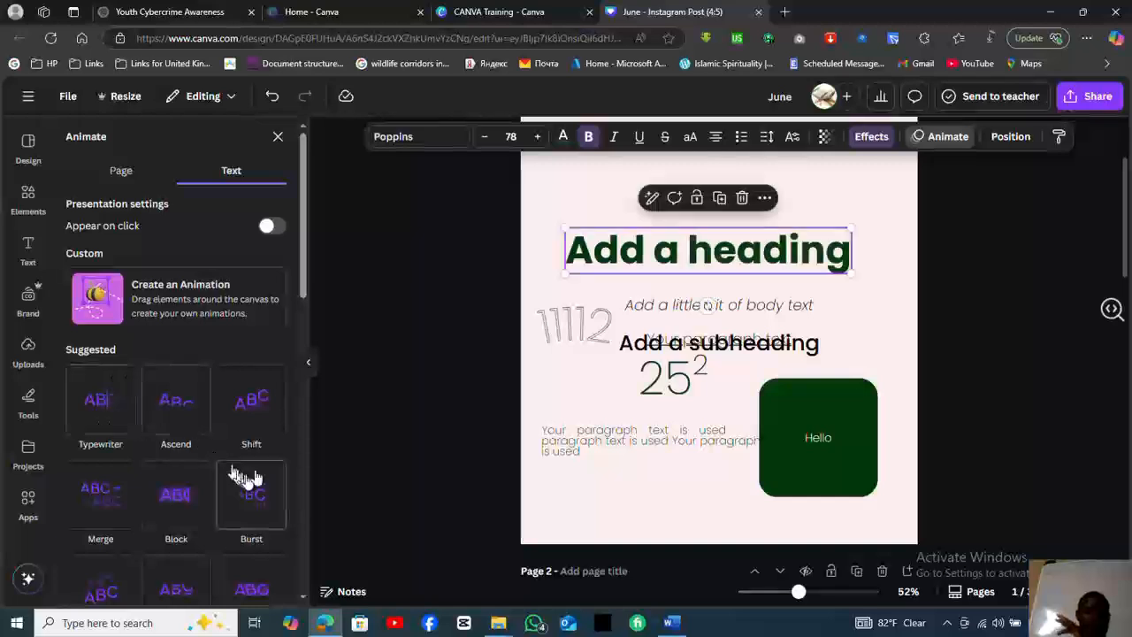
left_click(111, 410)
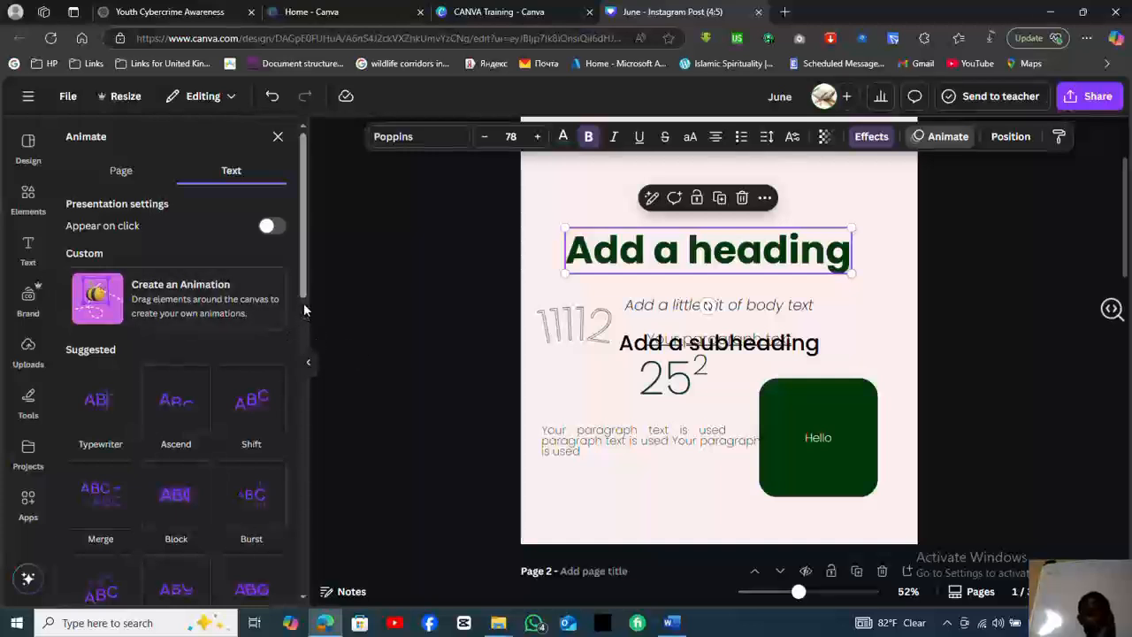
left_click(247, 499)
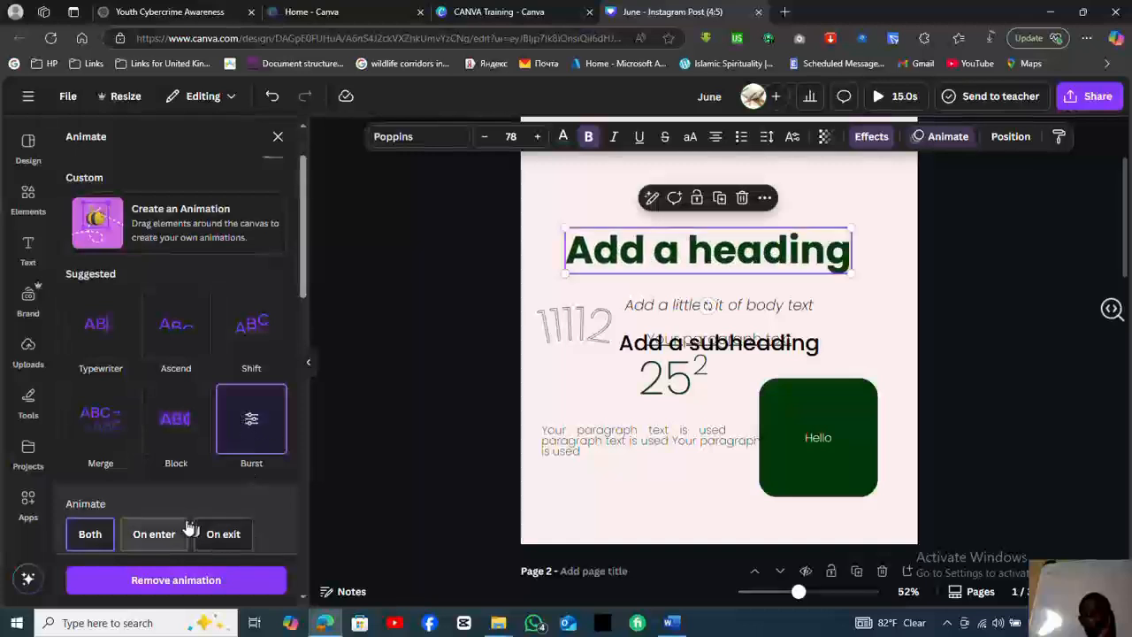
left_click(154, 584)
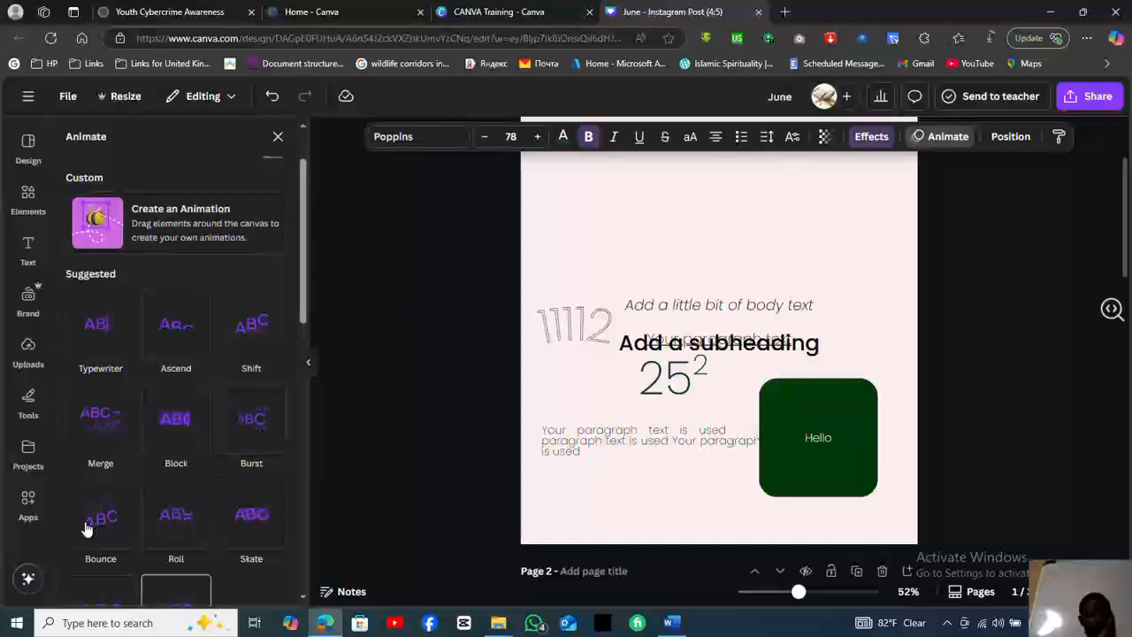
Preview the Bounce, Burst, Roll and Skate text animations on the heading and look through the general animations.
left_click(120, 497)
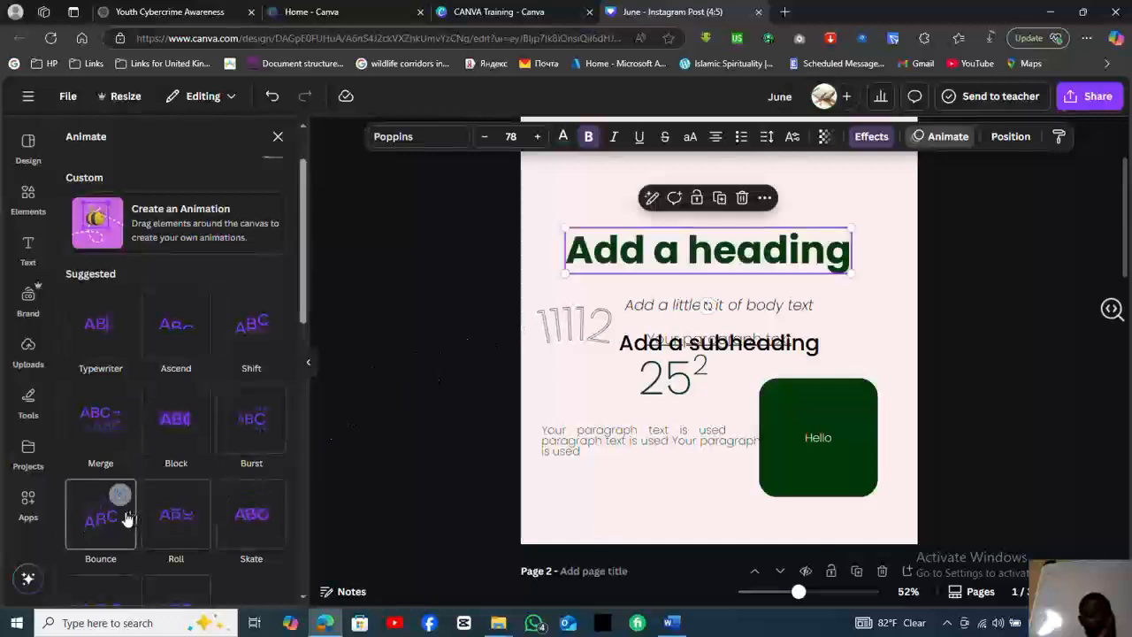
left_click(249, 436)
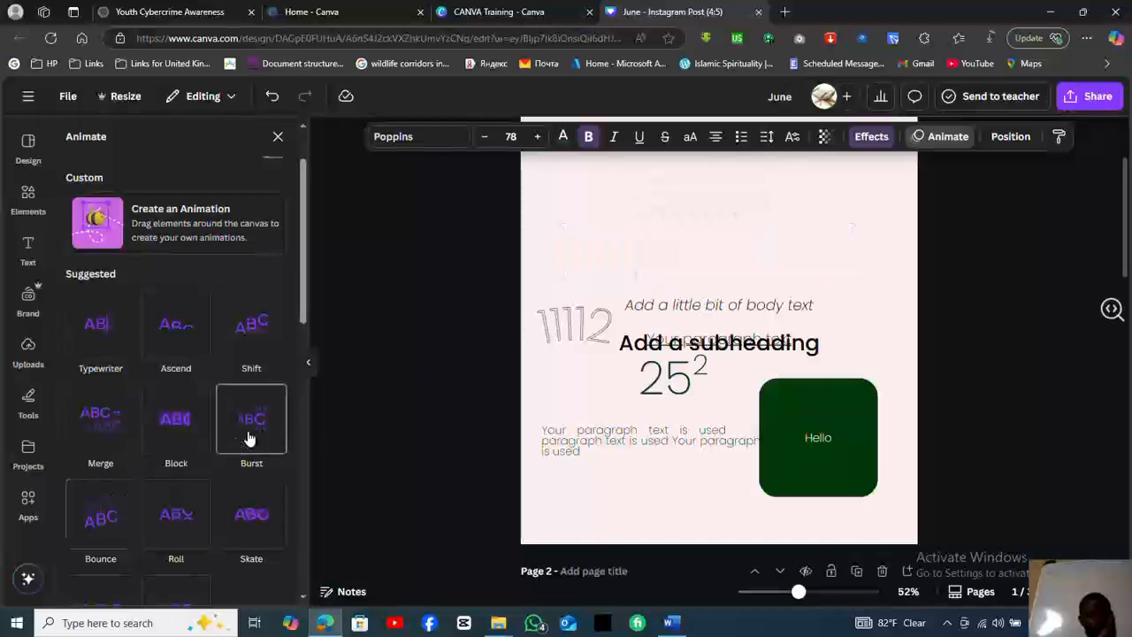
left_click(173, 526)
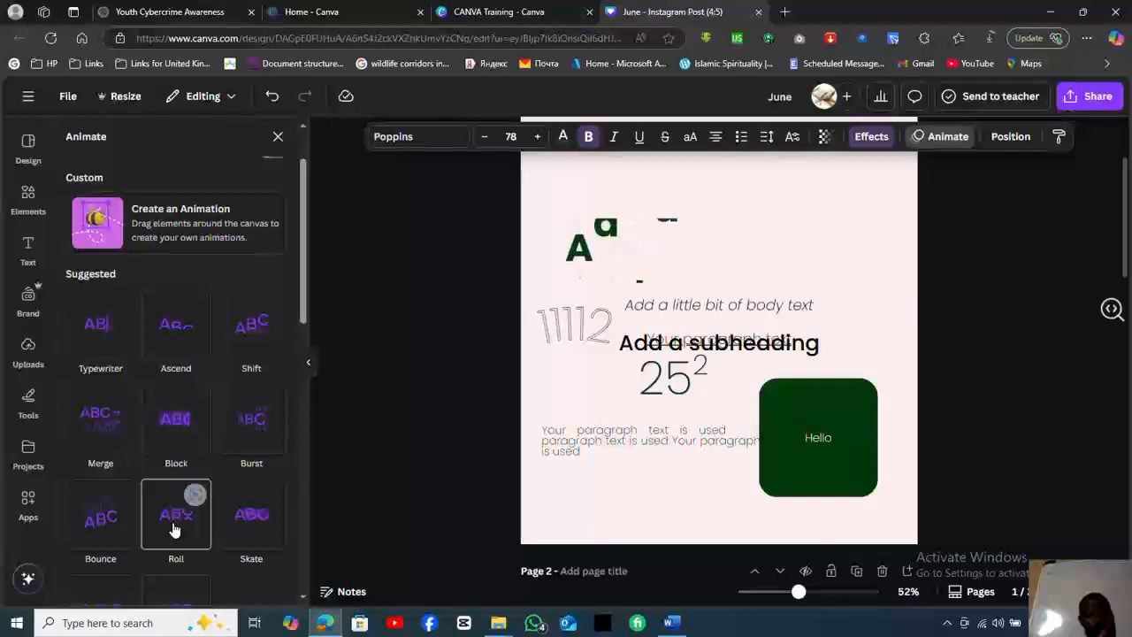
left_click(239, 521)
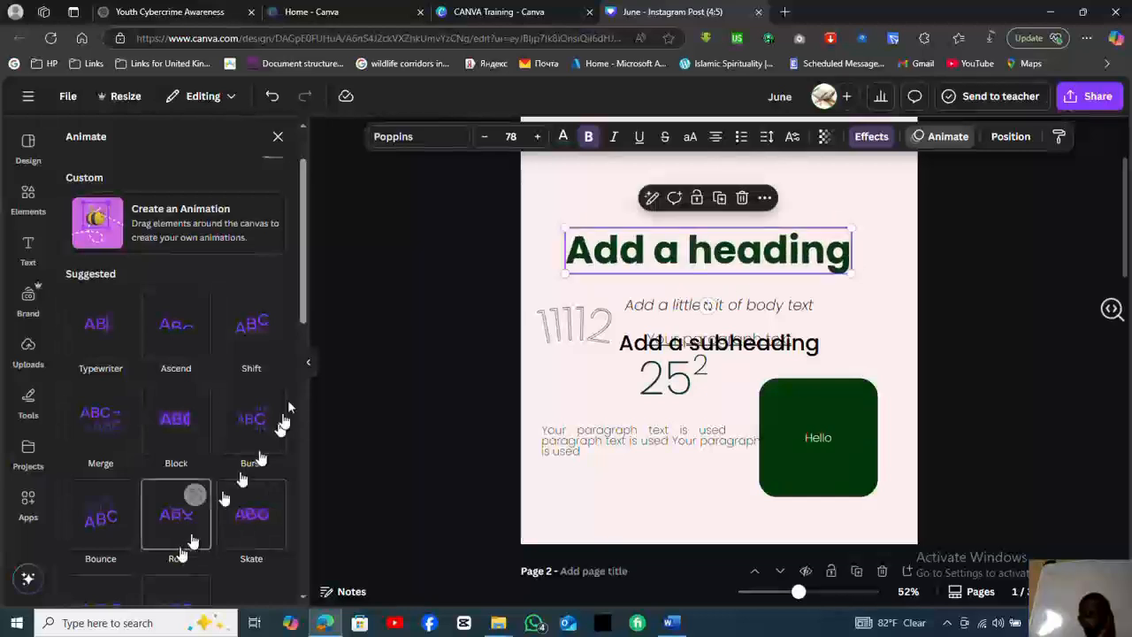
left_click_drag(300, 309, 310, 400)
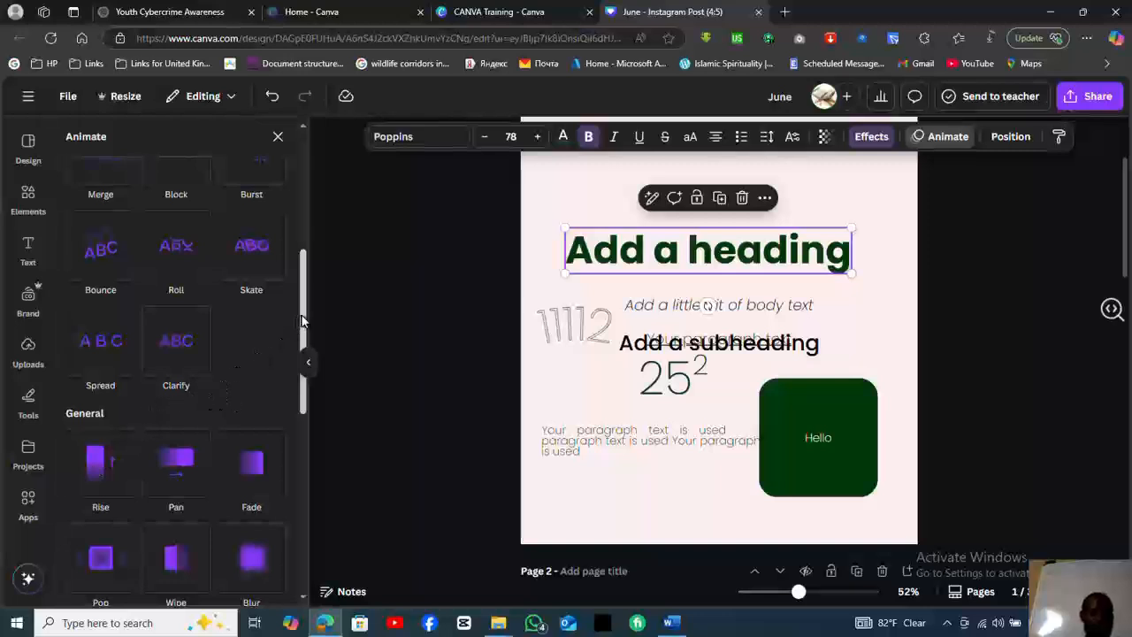
scroll(302, 319, "down", 1)
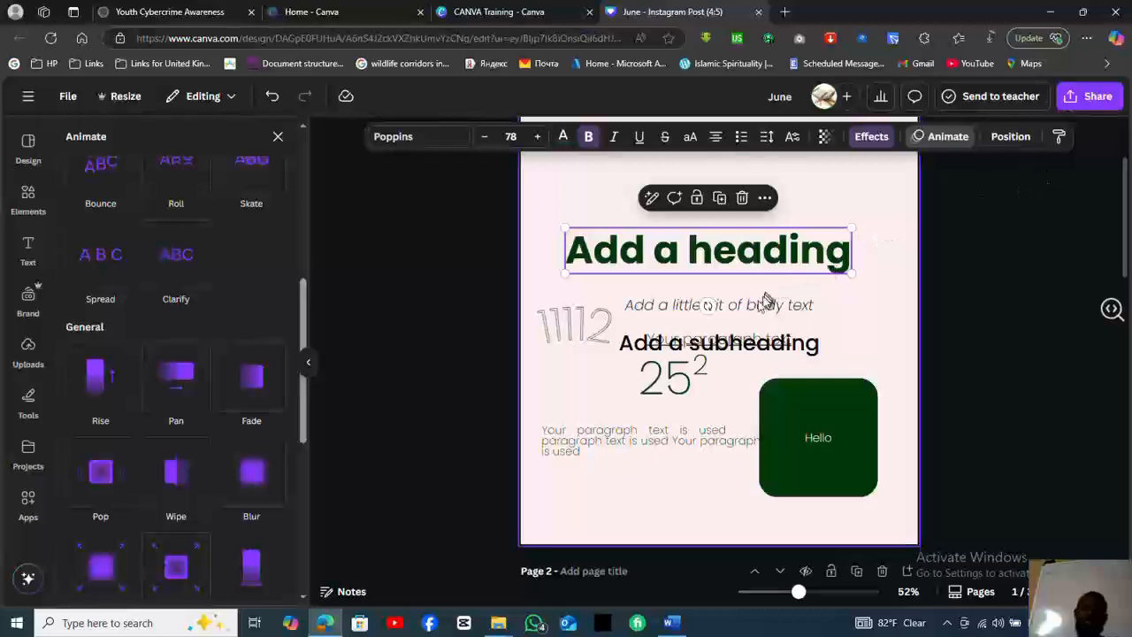
Align the heading to the horizontal center and vertical middle of the page.
left_click(1007, 139)
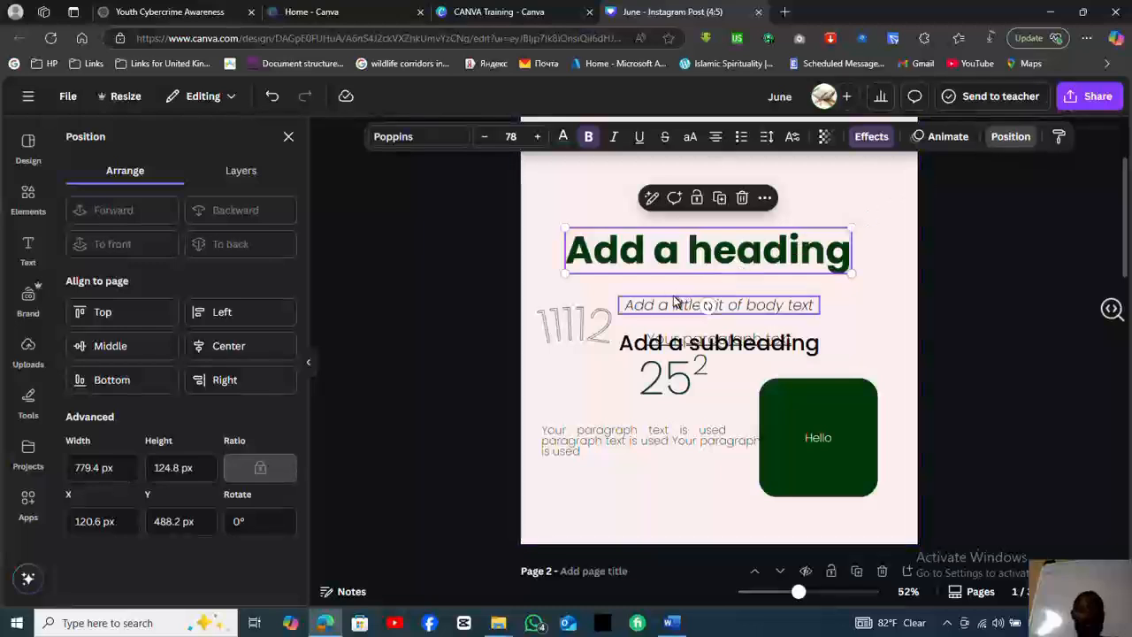
left_click(232, 351)
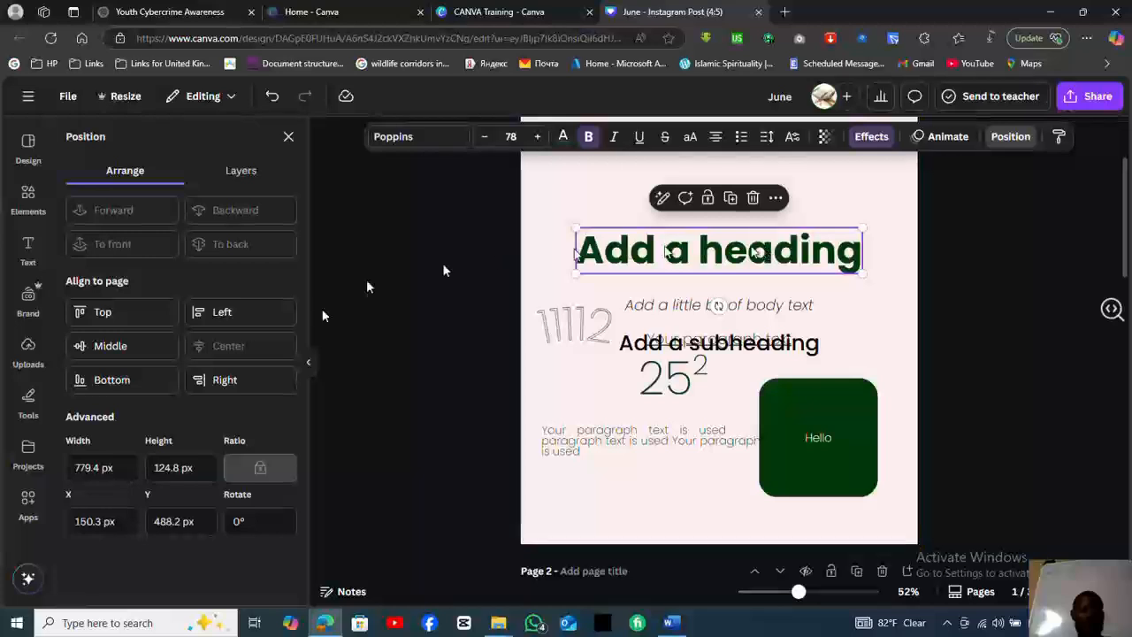
left_click(134, 354)
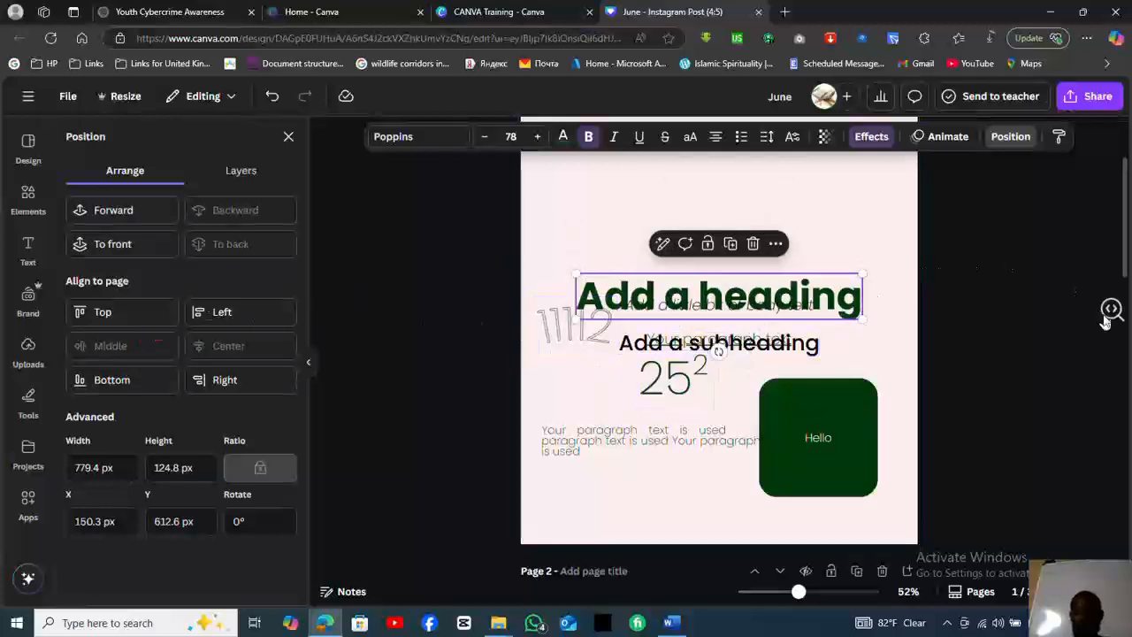
Align the heading to the page's bottom-right corner, and after that to its top-left corner.
left_click_drag(798, 594, 781, 595)
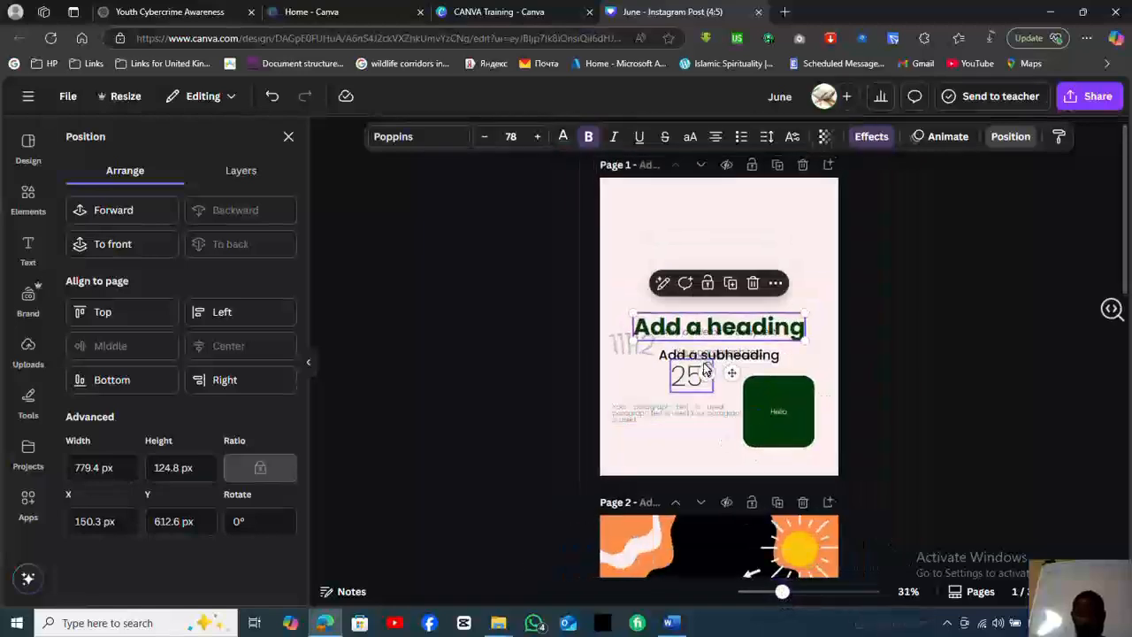
left_click(123, 389)
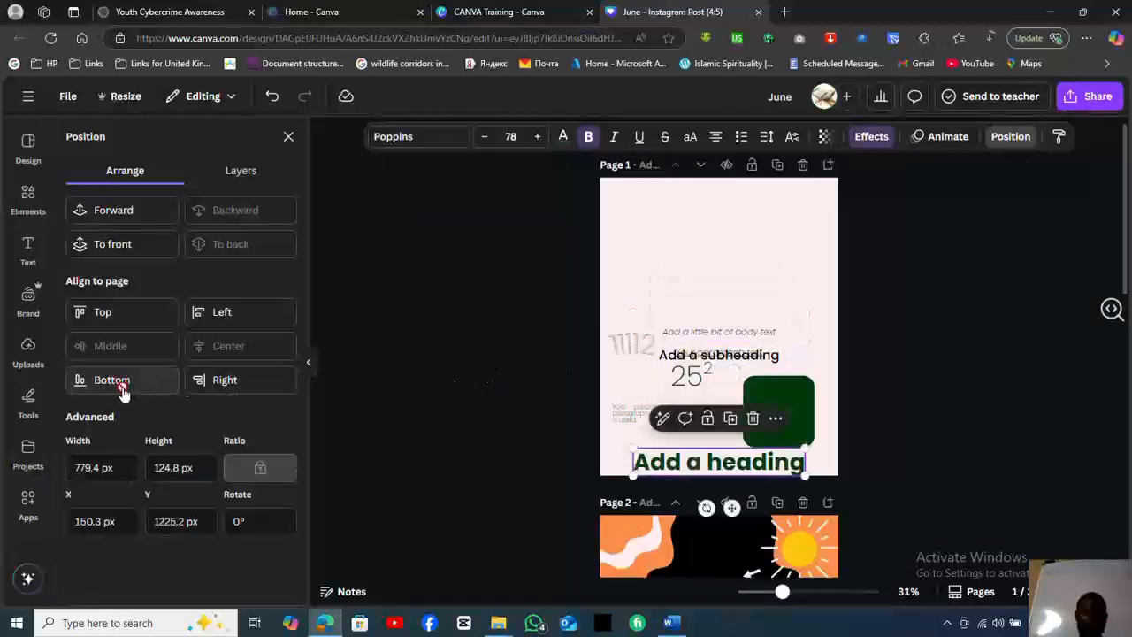
left_click(230, 385)
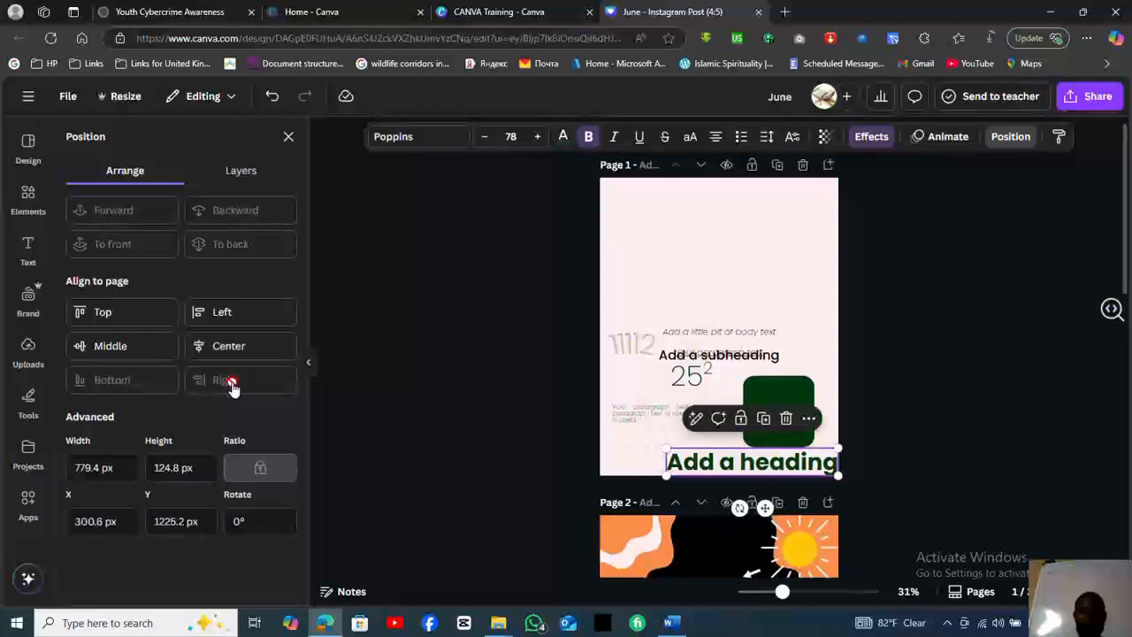
left_click(104, 312)
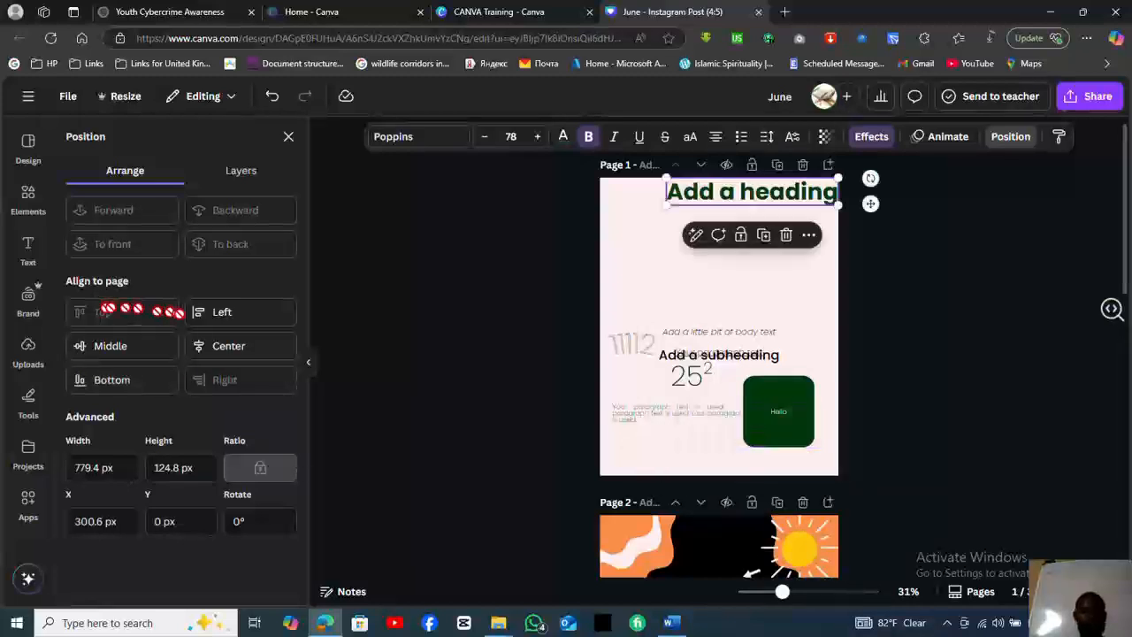
left_click(221, 320)
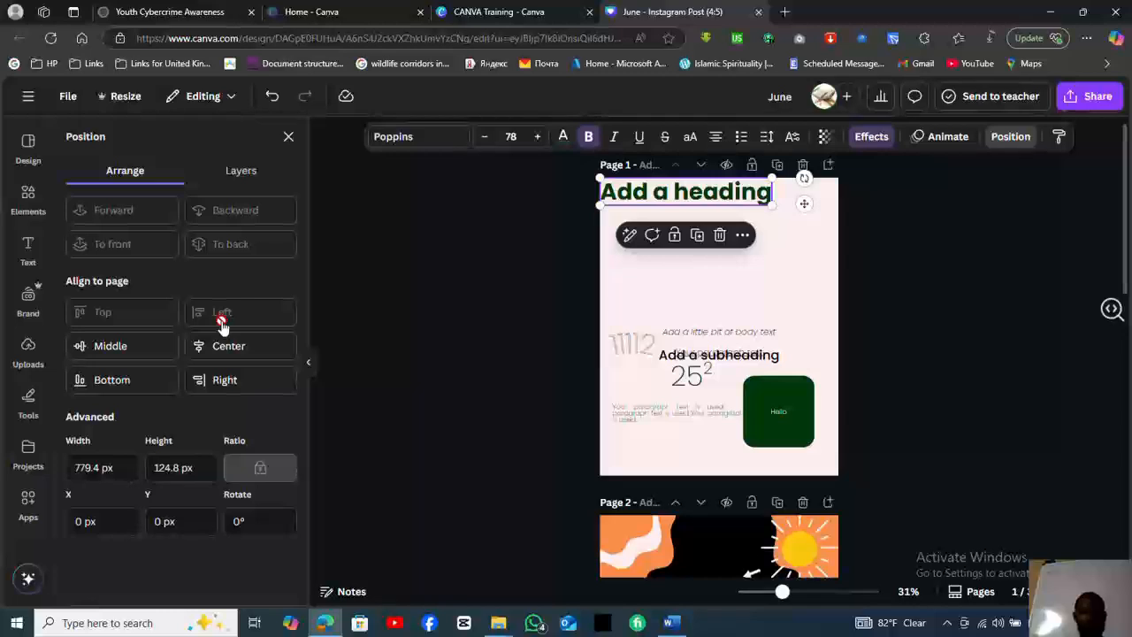
Align the heading to the page's right edge, and return it to the vertical middle and horizontal center.
left_click(224, 380)
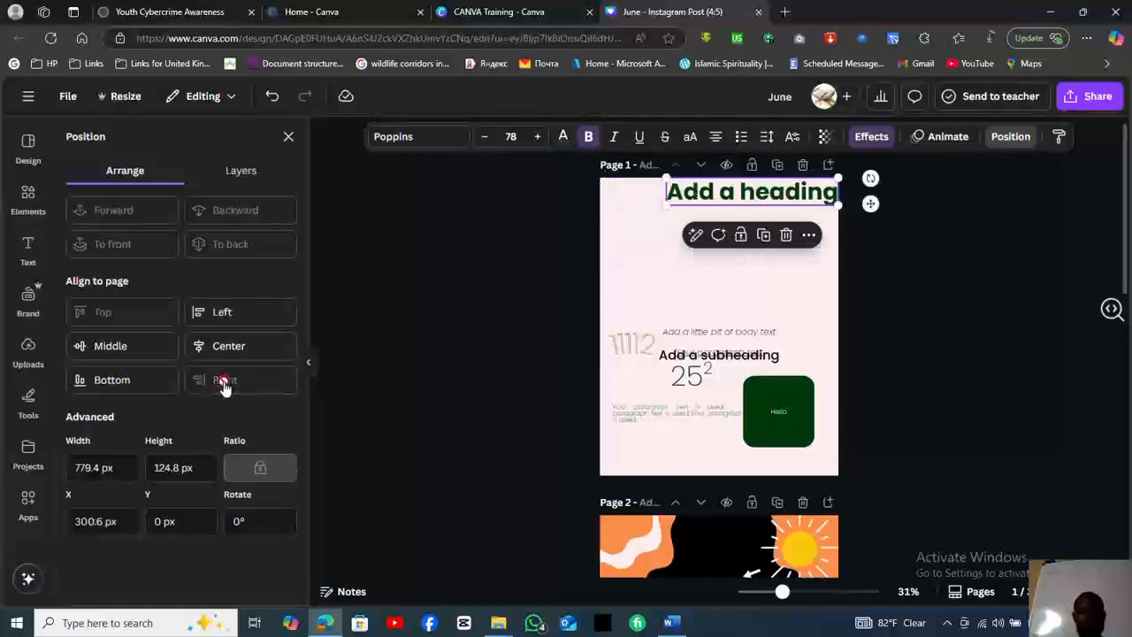
left_click(126, 353)
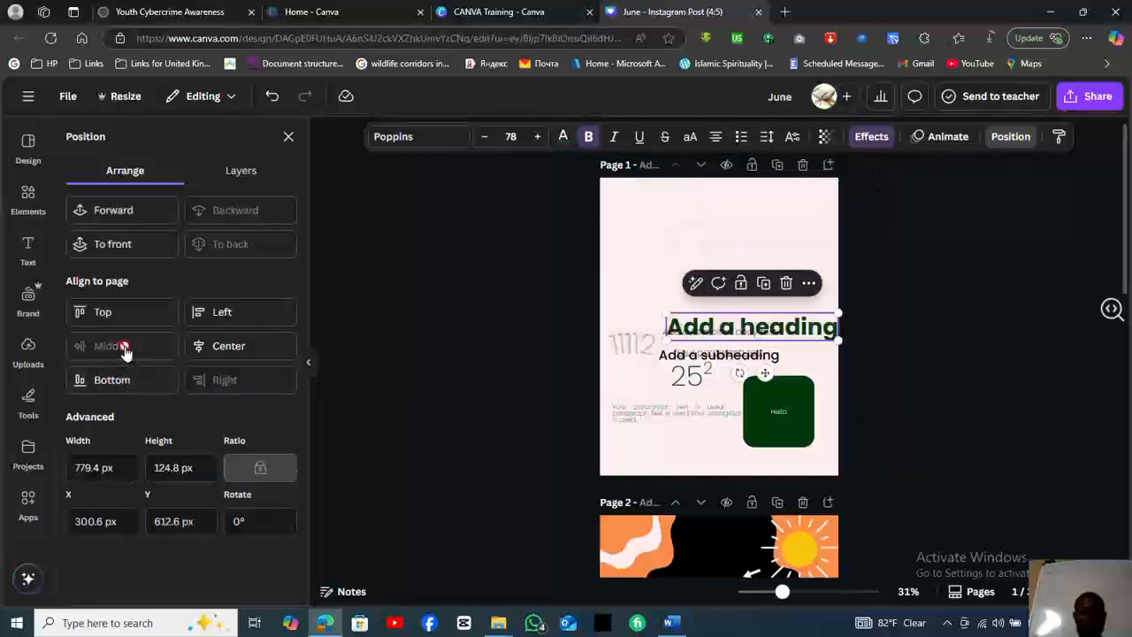
left_click(237, 352)
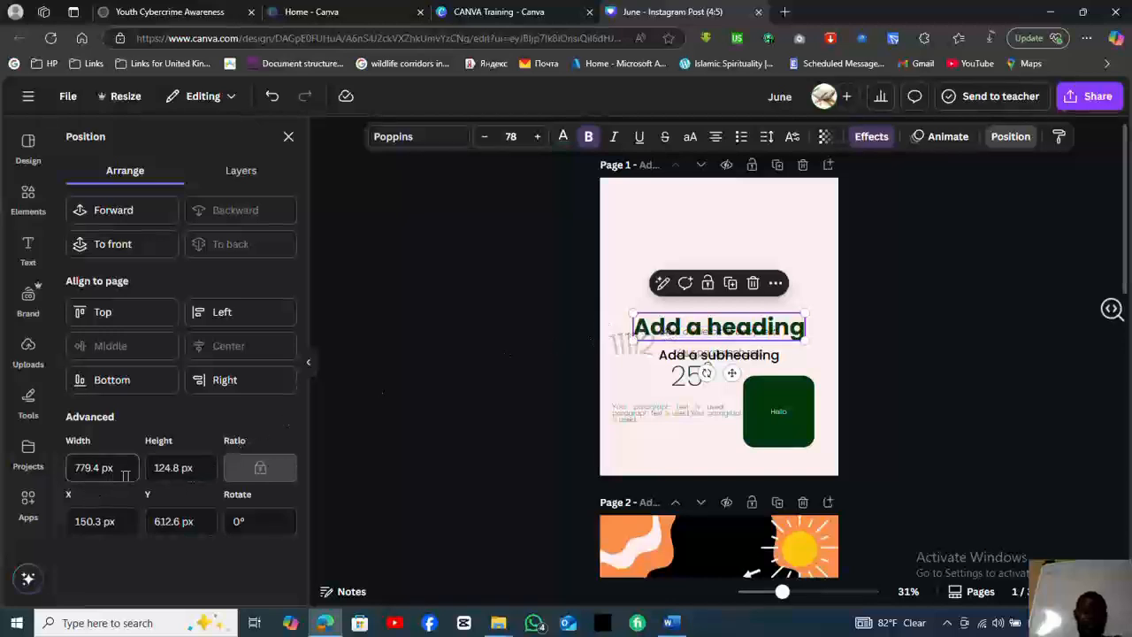
Set the heading's width to 900 px, and after that its height to 300 px.
left_click_drag(107, 474, 71, 467)
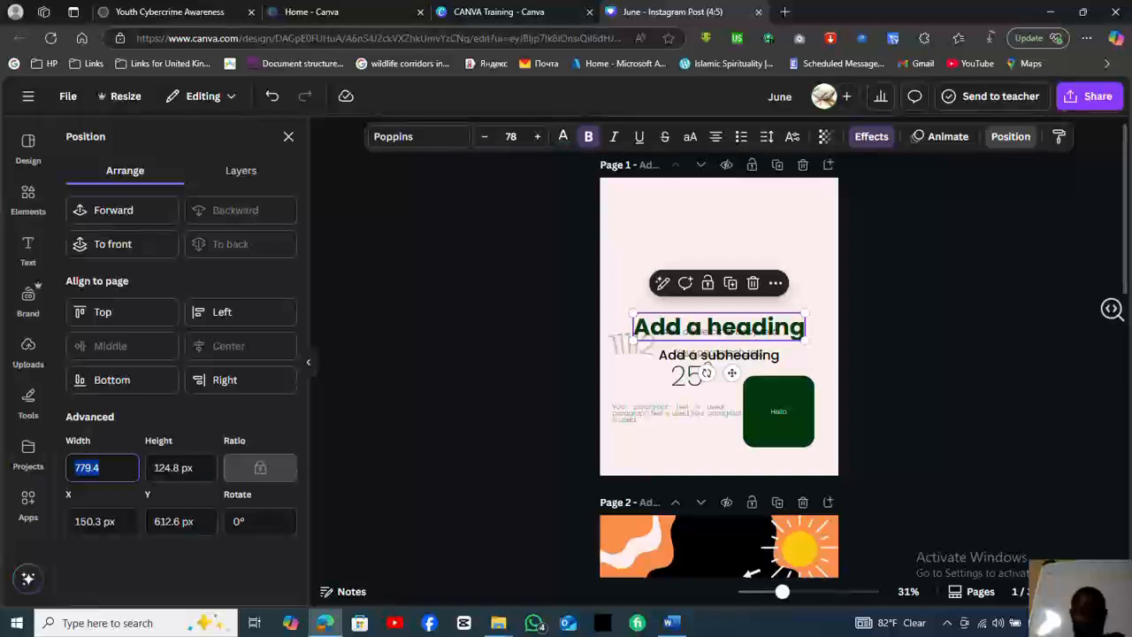
type("900")
key("Return")
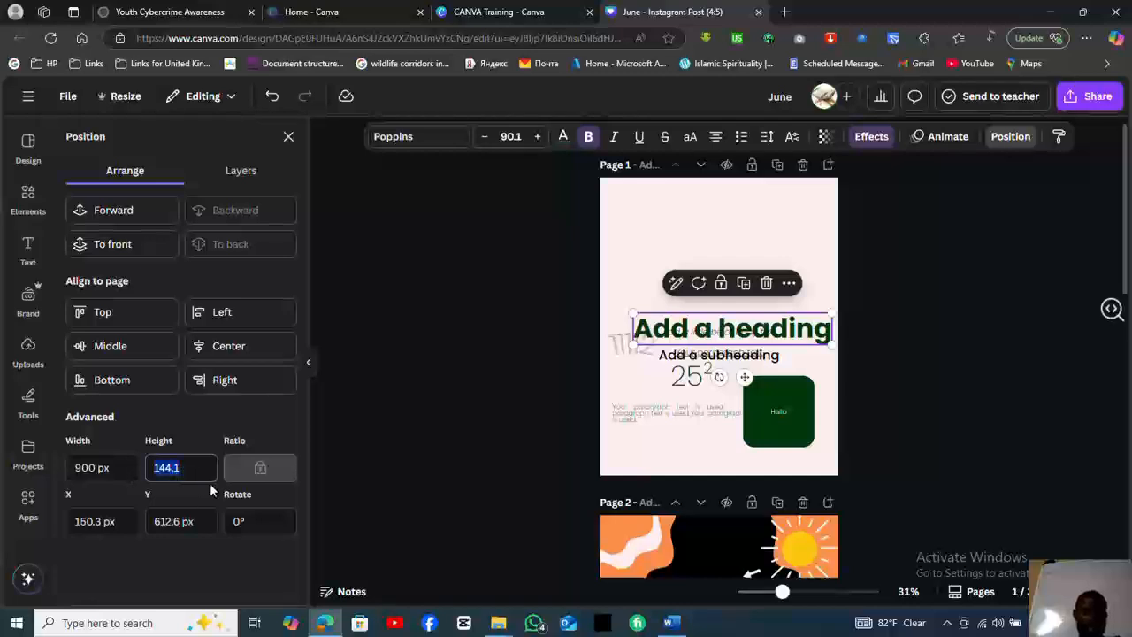
type("300")
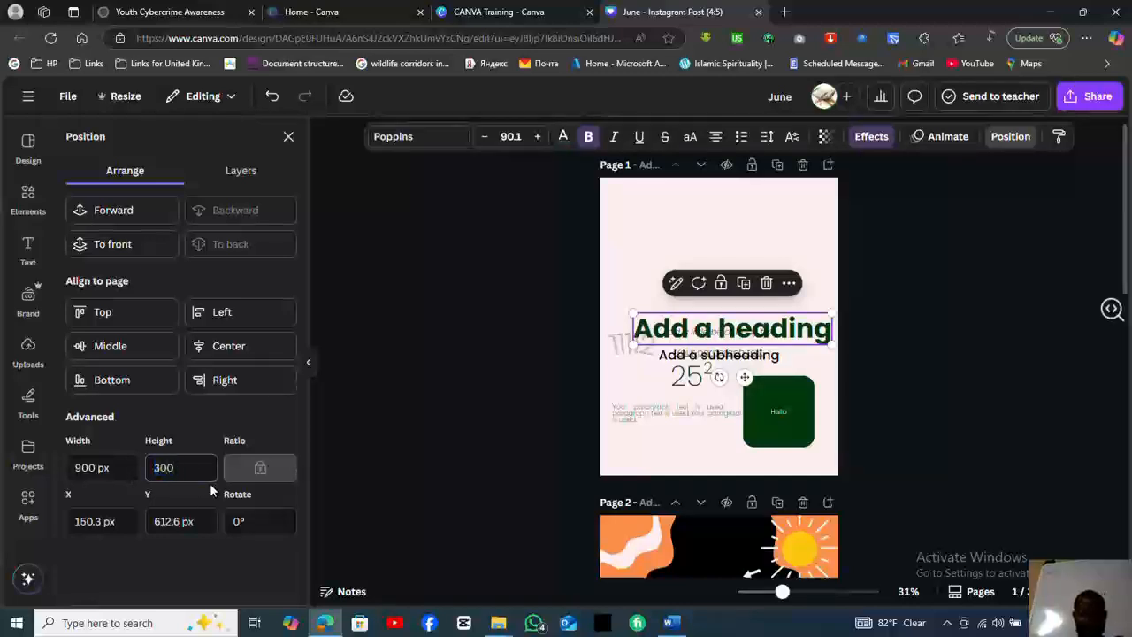
key("Return")
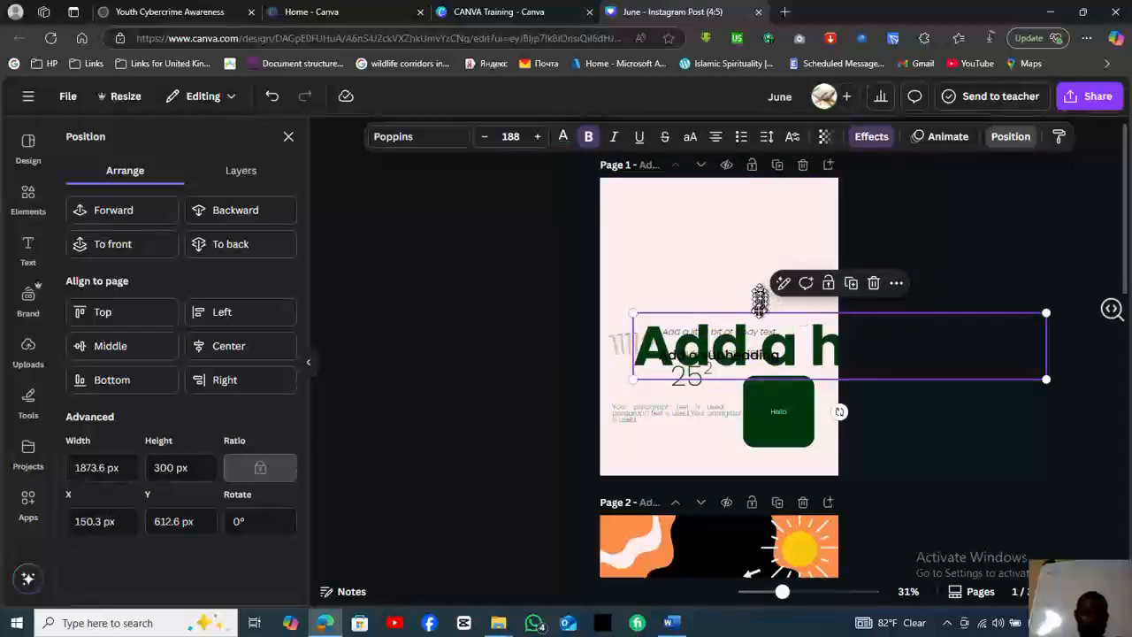
Move the oversized heading above the body text and shrink it to about 996 px wide so it fits within the page.
left_click_drag(759, 313, 717, 287)
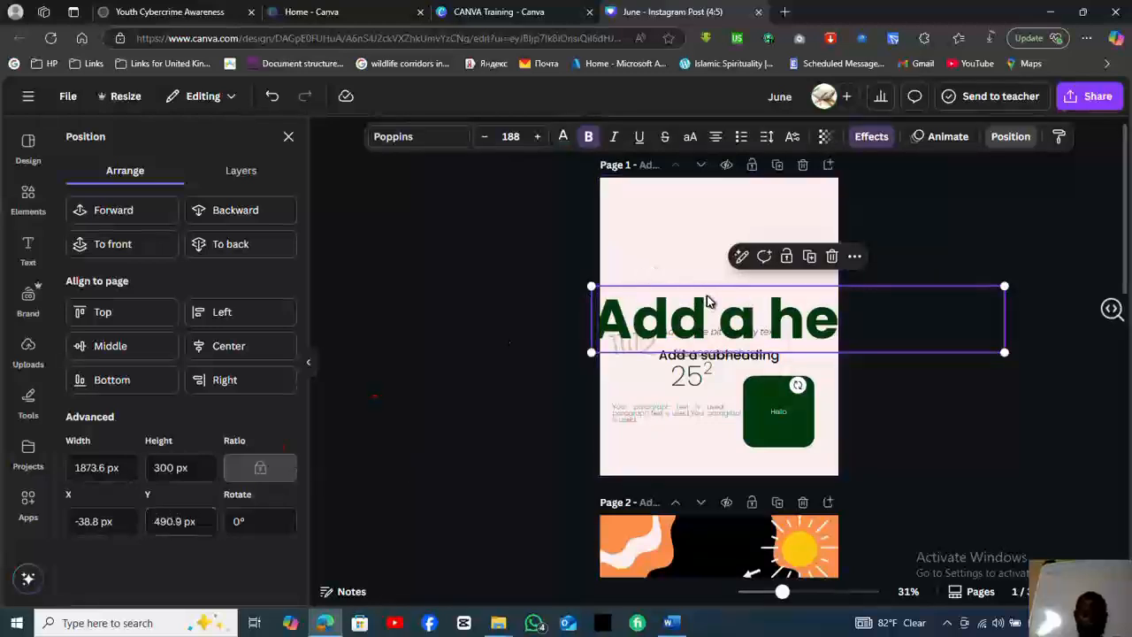
left_click_drag(710, 295, 691, 273)
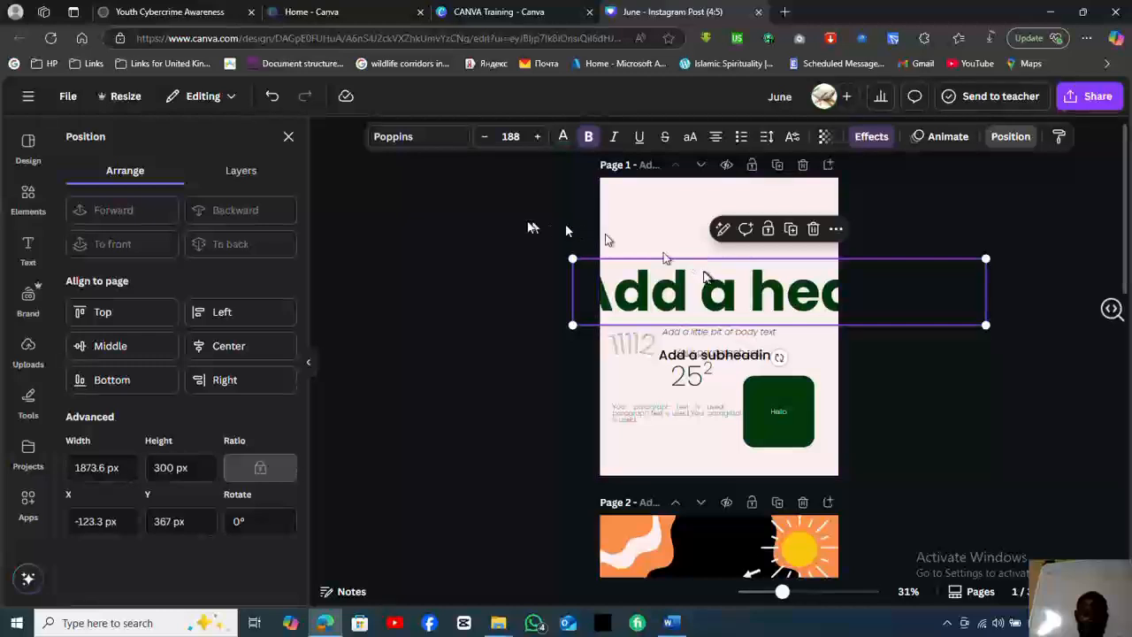
left_click_drag(573, 258, 688, 284)
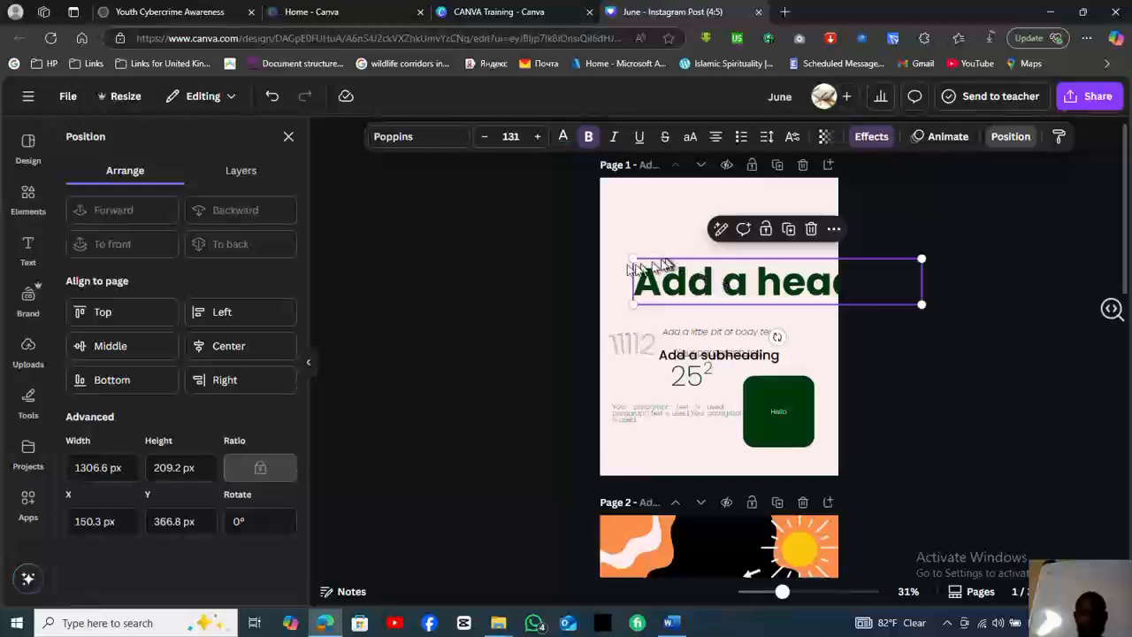
left_click_drag(632, 257, 659, 263)
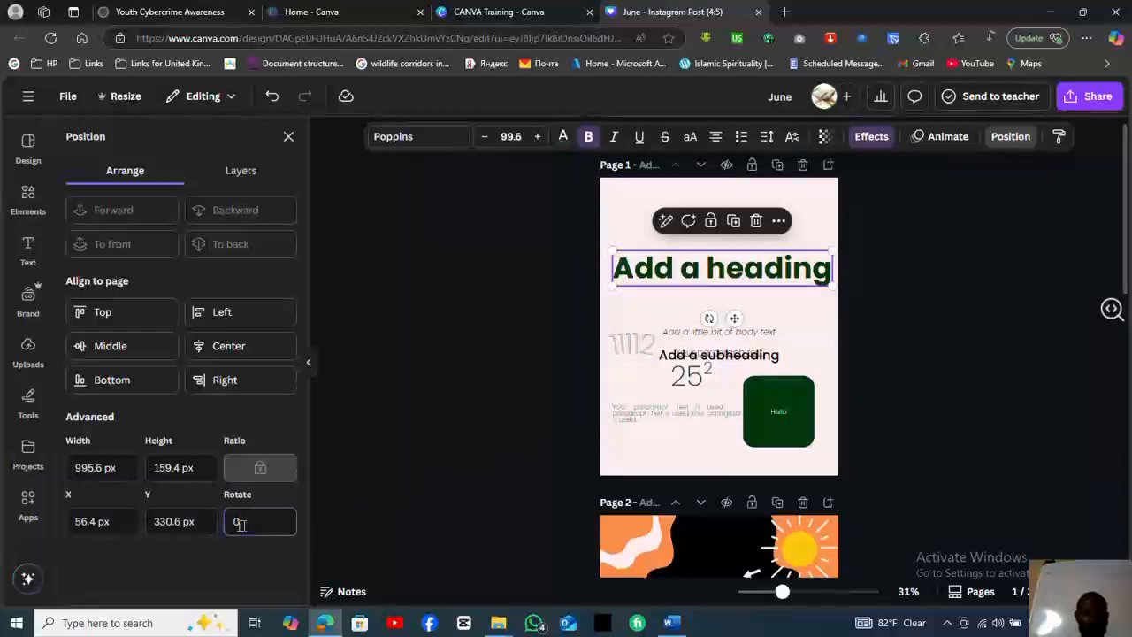
Rotate the heading to 90° and move it down and slightly left so it lies fully within the page.
type("90")
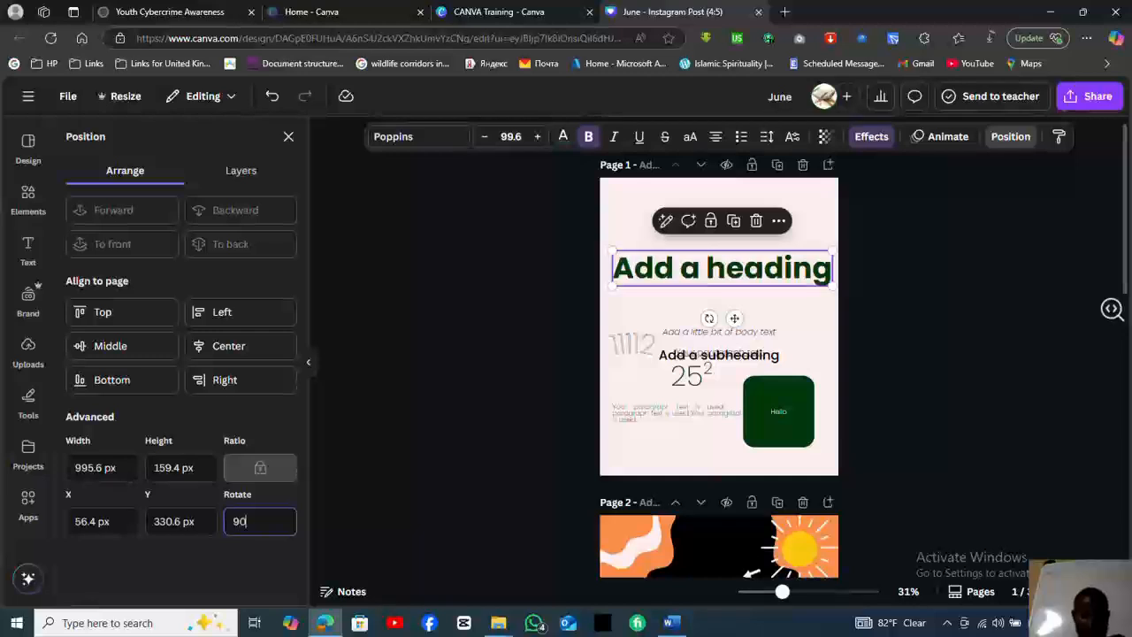
key("Return")
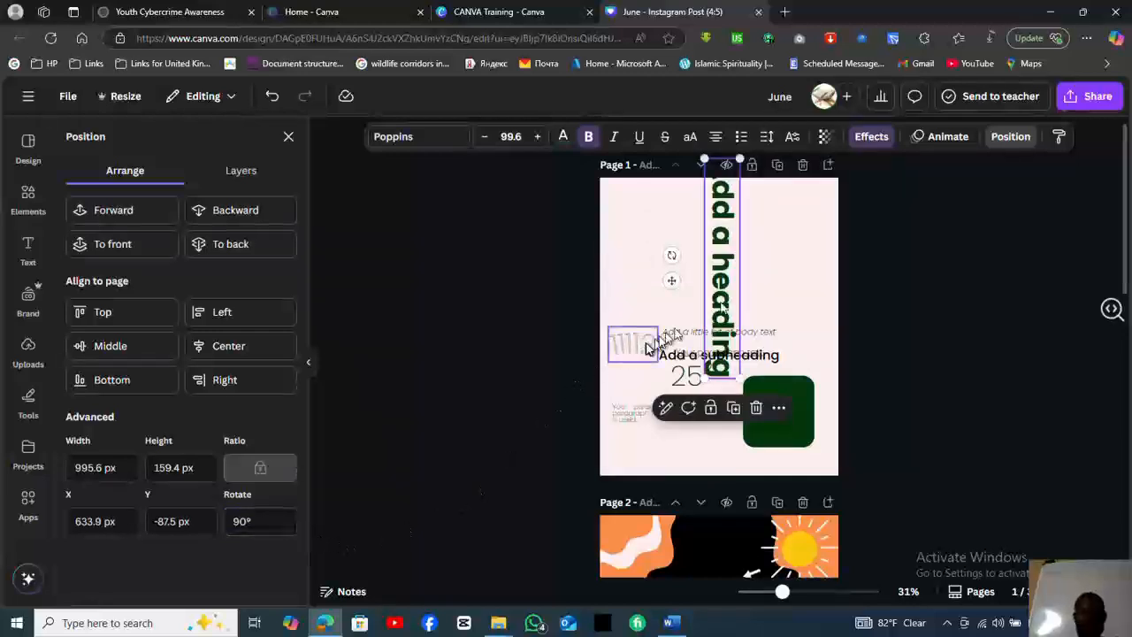
left_click_drag(727, 293, 715, 332)
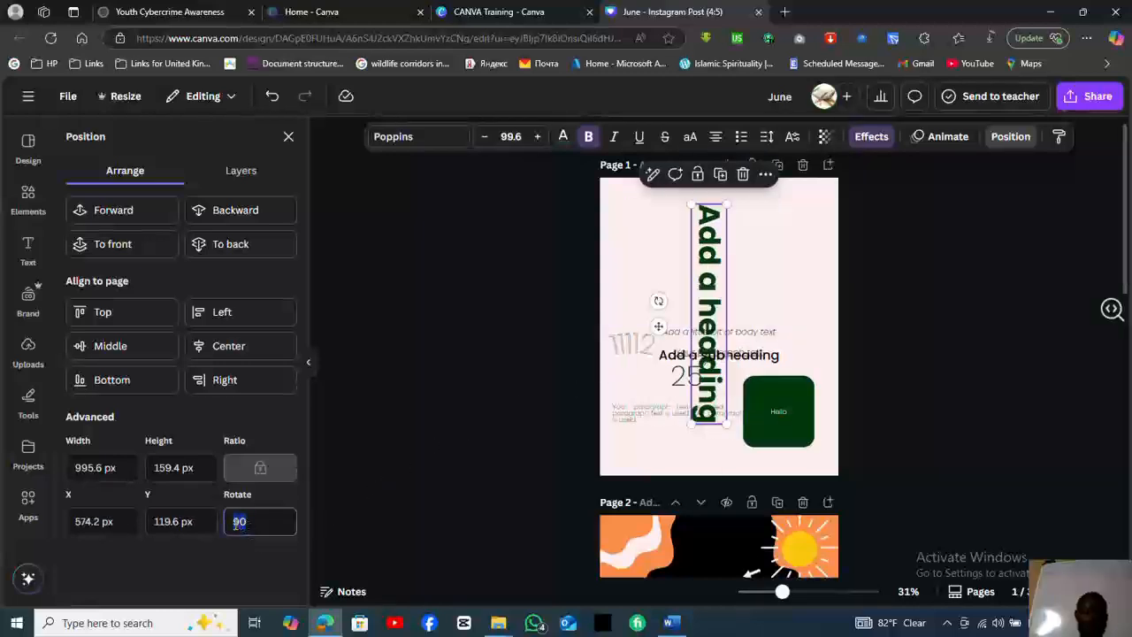
Set the heading's rotation to 45°, and after that to -90°.
type("45")
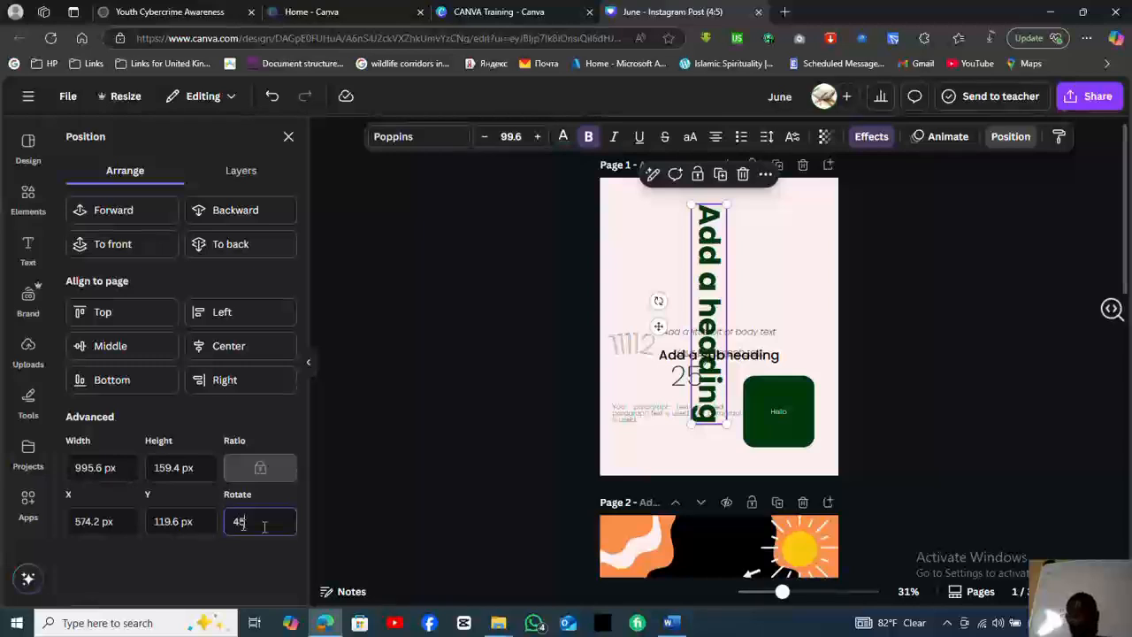
key("Return")
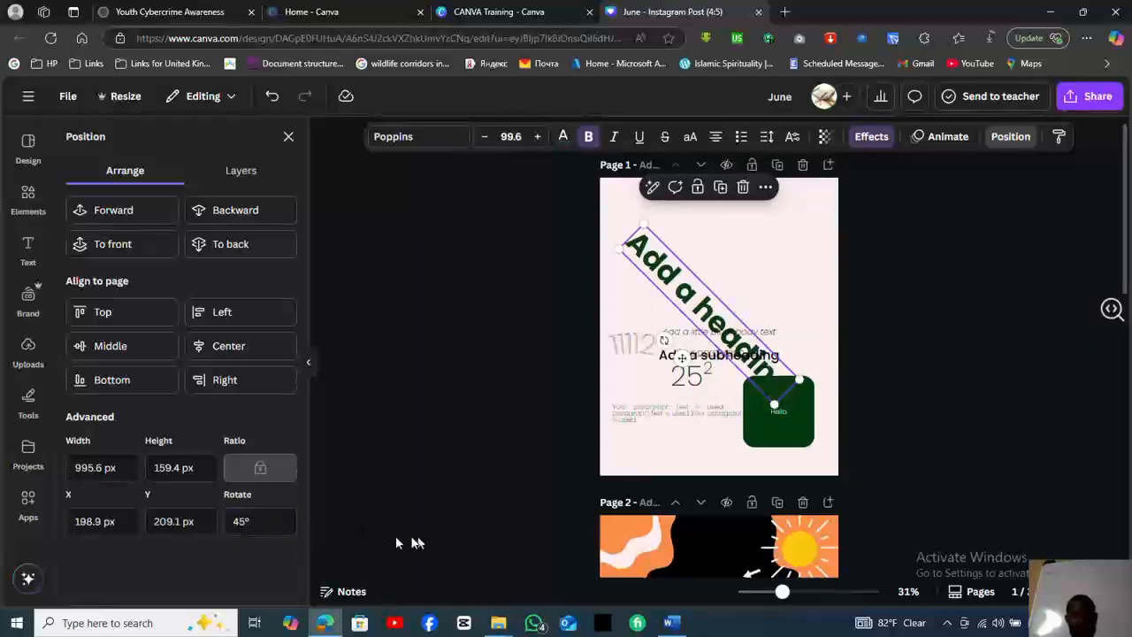
left_click_drag(258, 525, 232, 527)
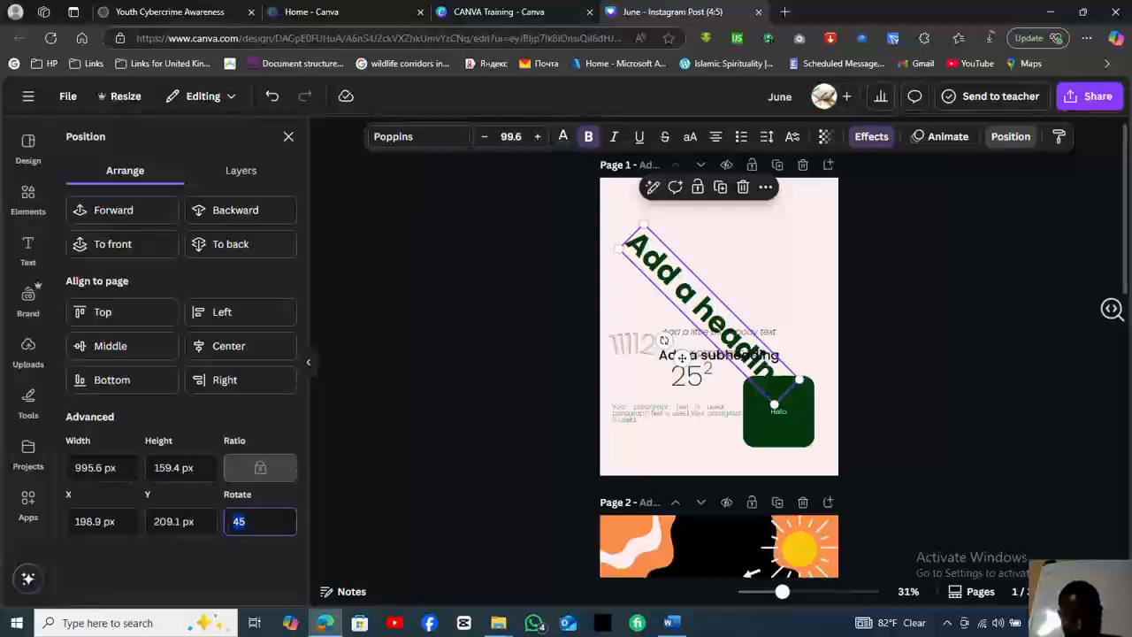
type("-90")
key("Return")
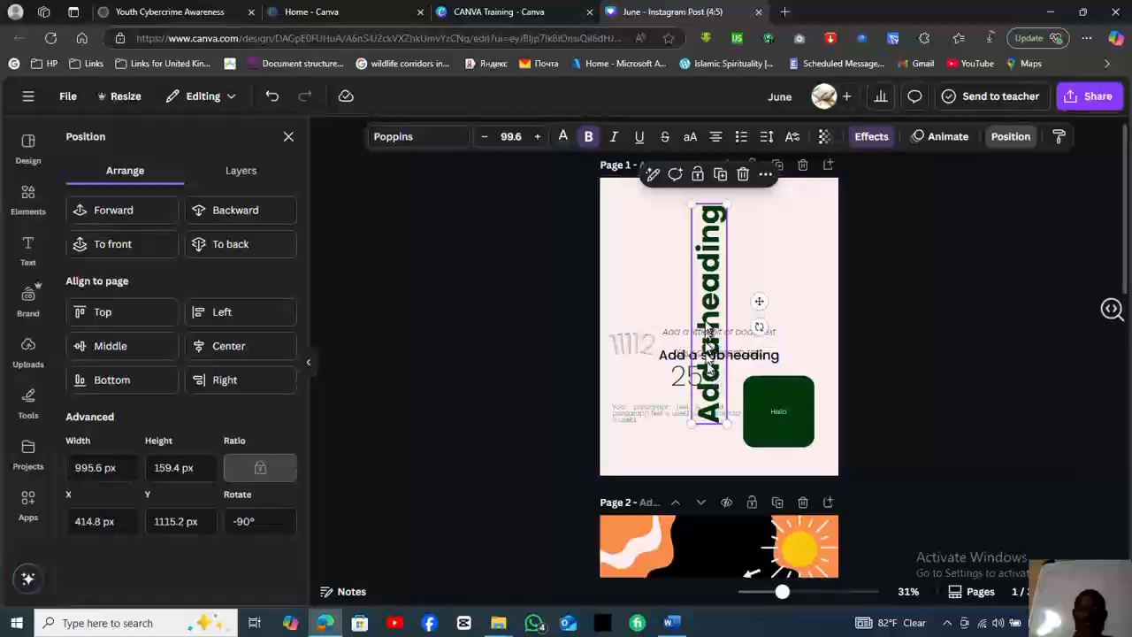
left_click(871, 138)
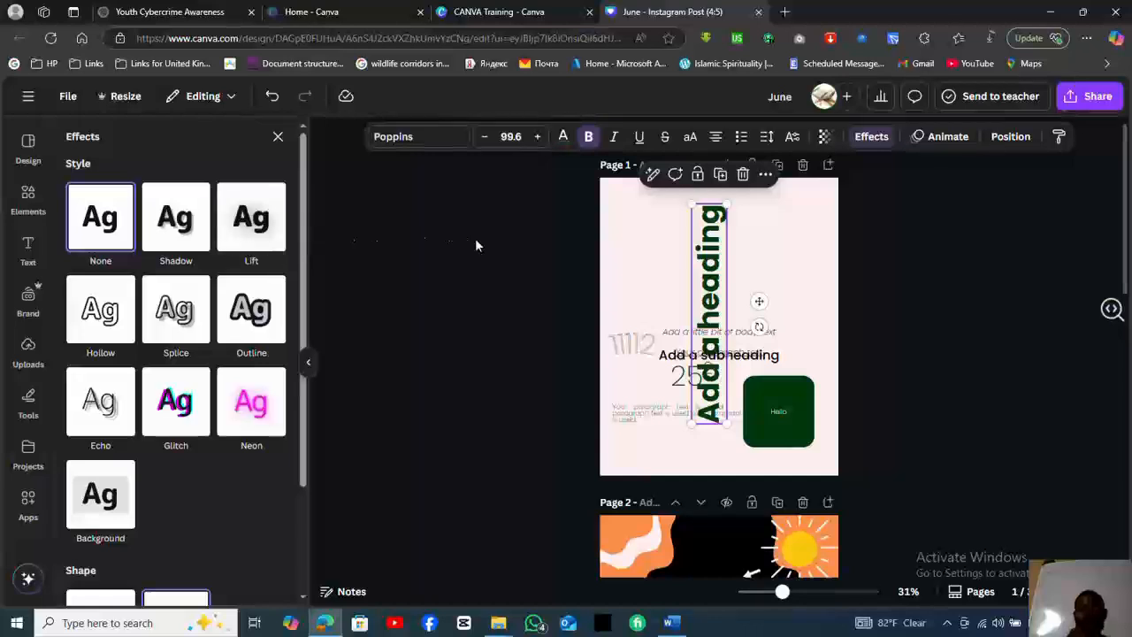
left_click(635, 253)
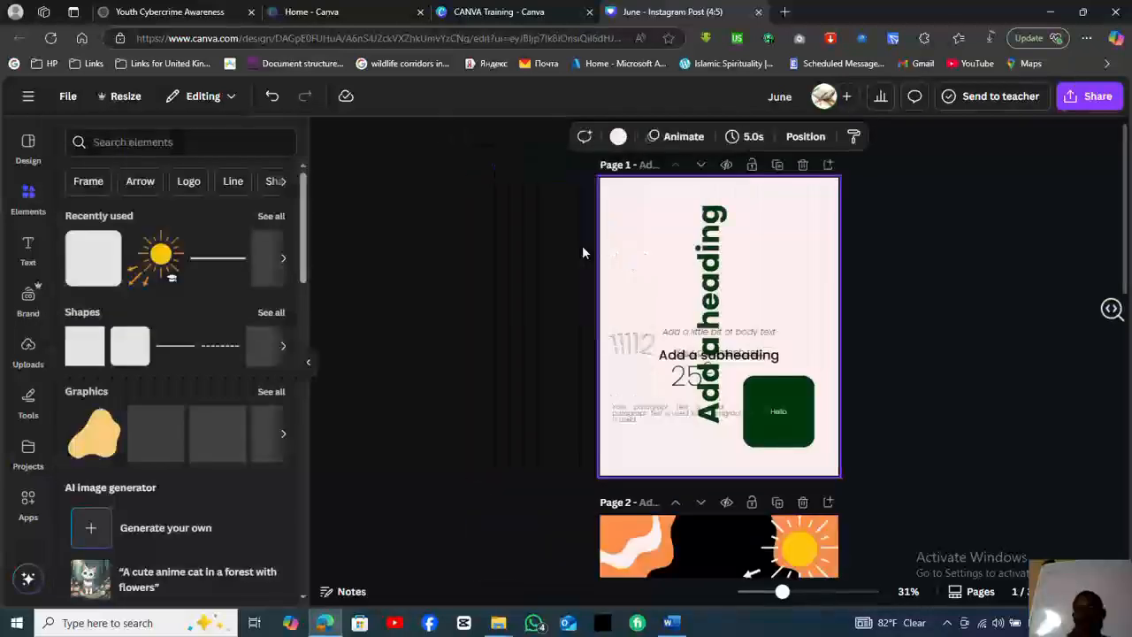
left_click(582, 253)
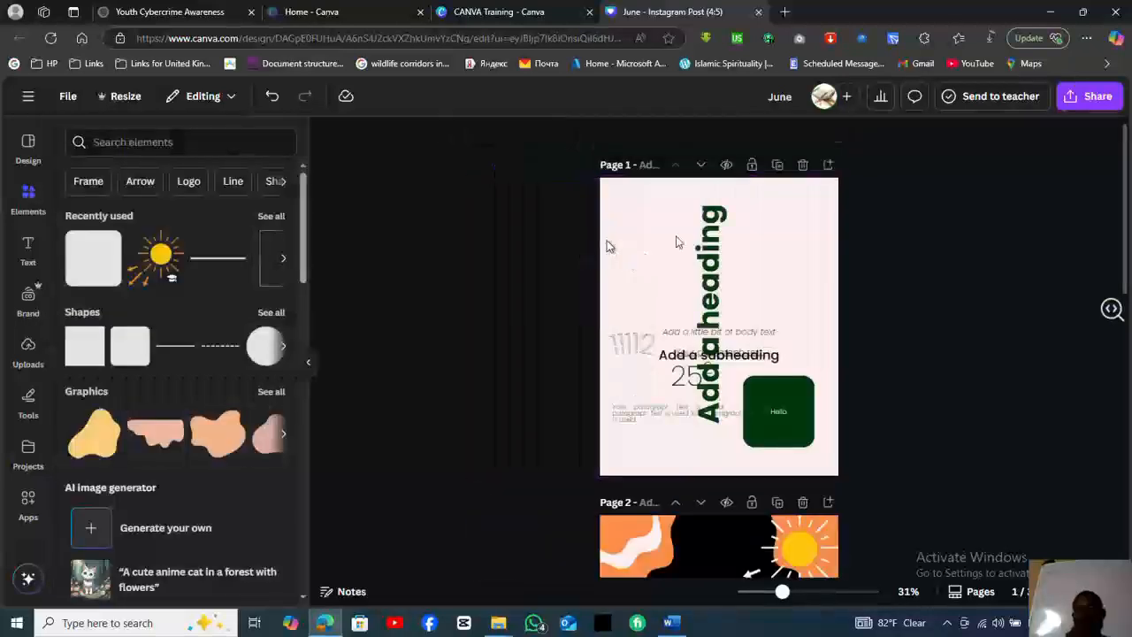
Rotate the heading freehand to a slight upward tilt and move it up, clear of the body text.
left_click(720, 261)
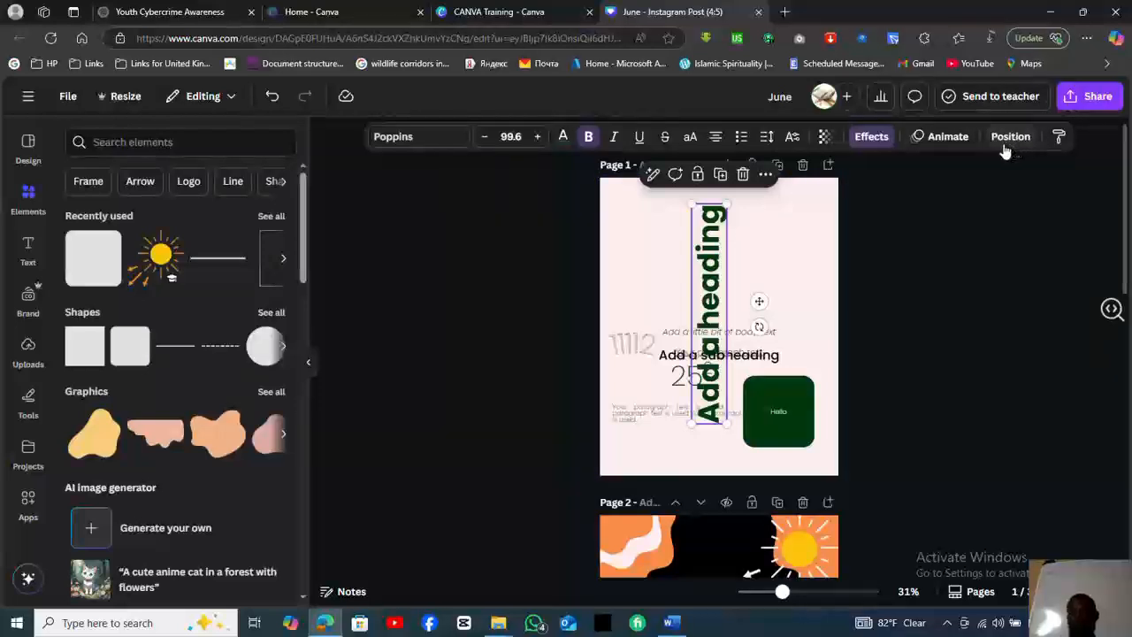
left_click(1061, 139)
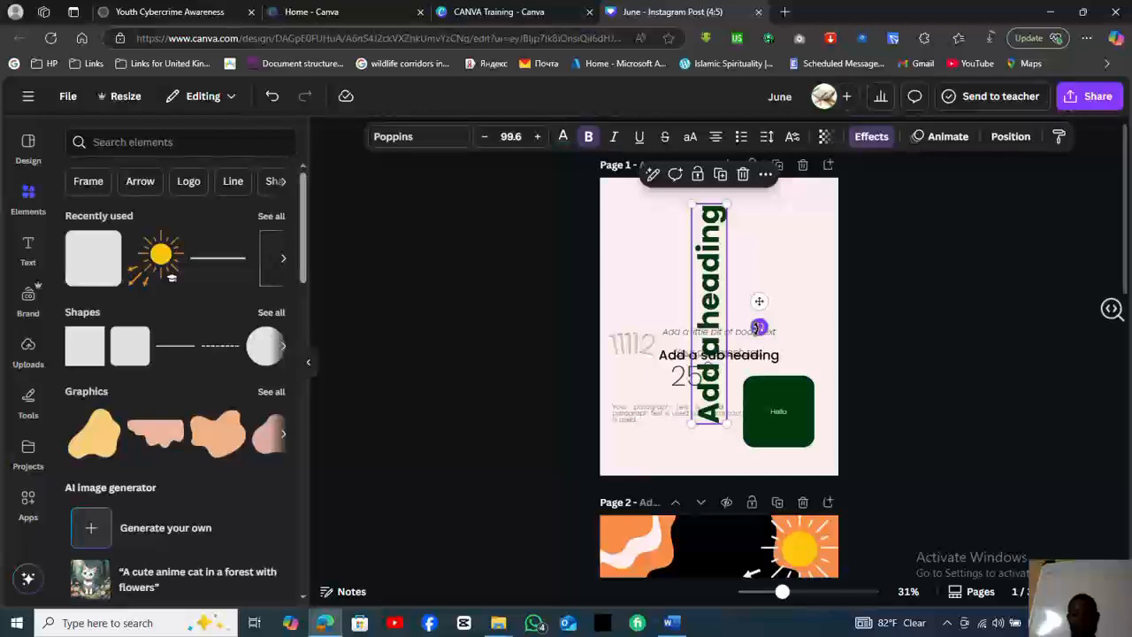
left_click_drag(758, 329, 708, 340)
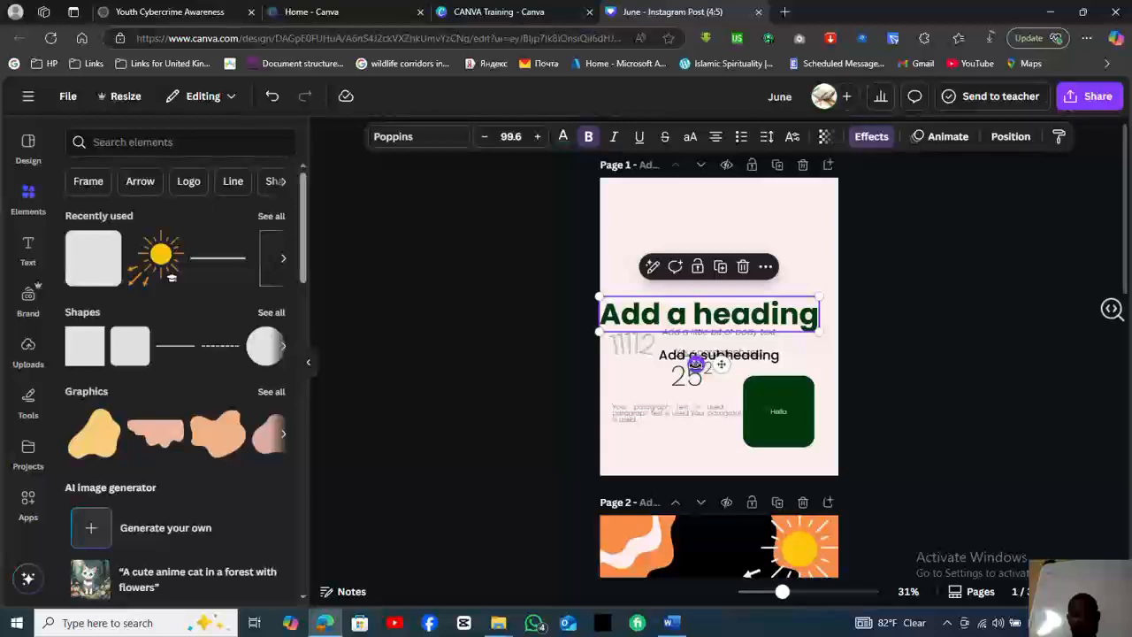
mouse_move(715, 362)
left_mouse_down()
mouse_move(703, 376)
mouse_move(712, 369)
left_mouse_up()
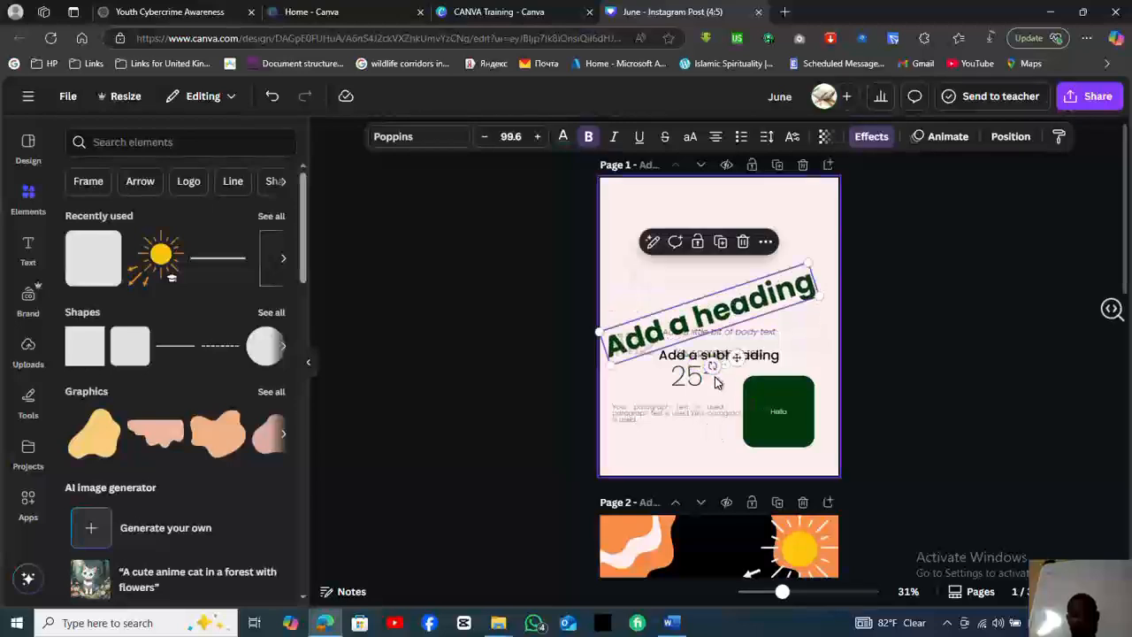
left_click_drag(699, 309, 693, 255)
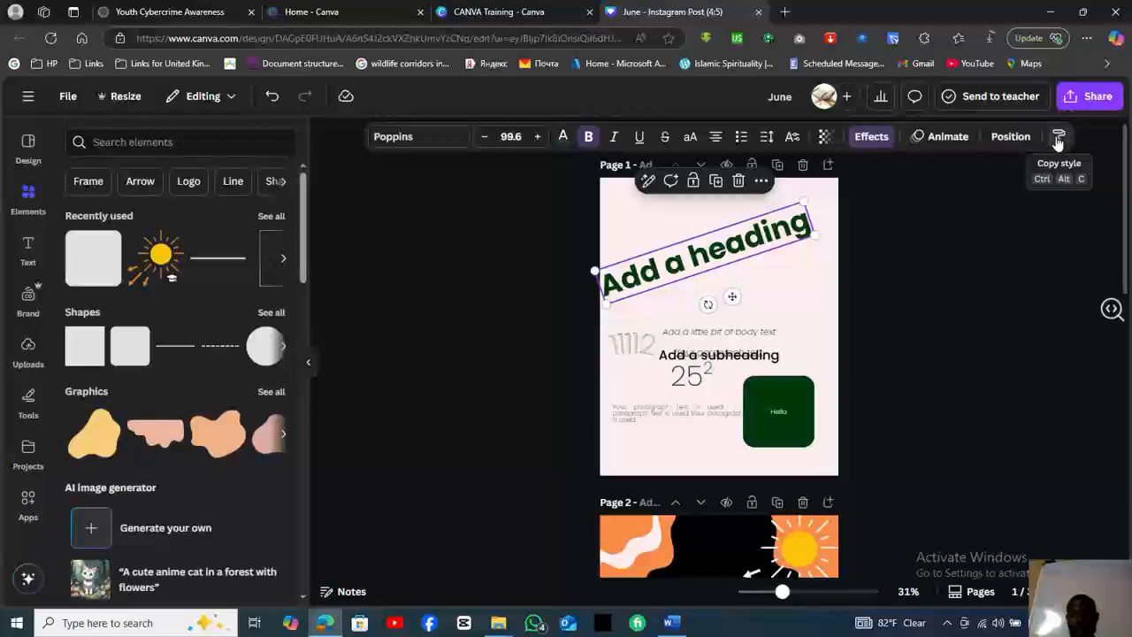
Copy the heading's style and apply it to the "Add a little bit of body text" line.
left_click(1059, 138)
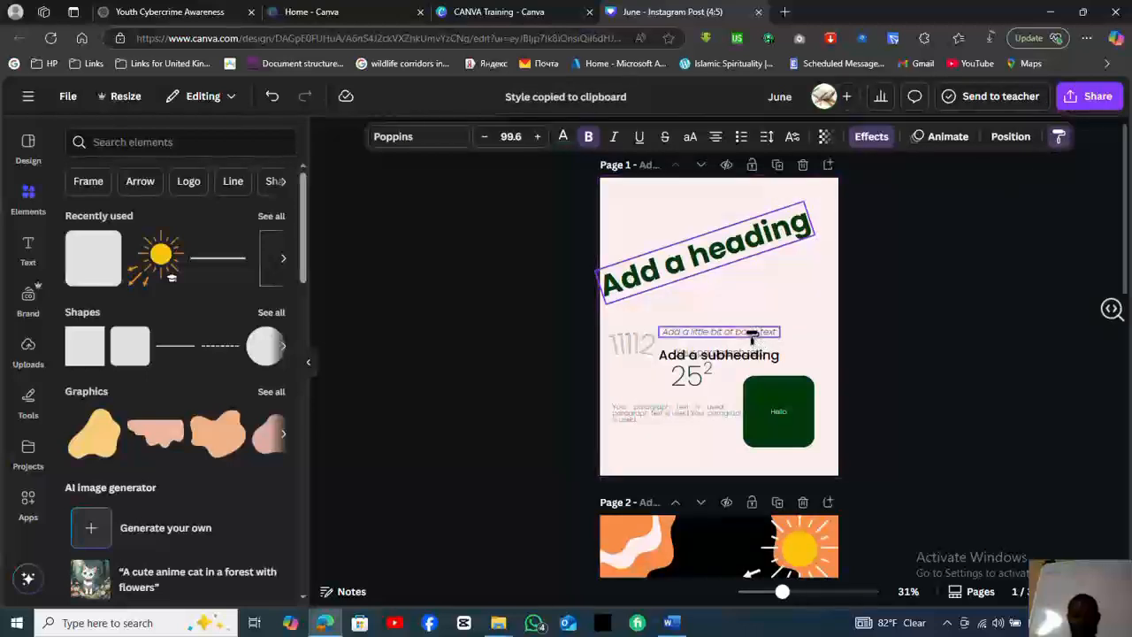
left_click(750, 335)
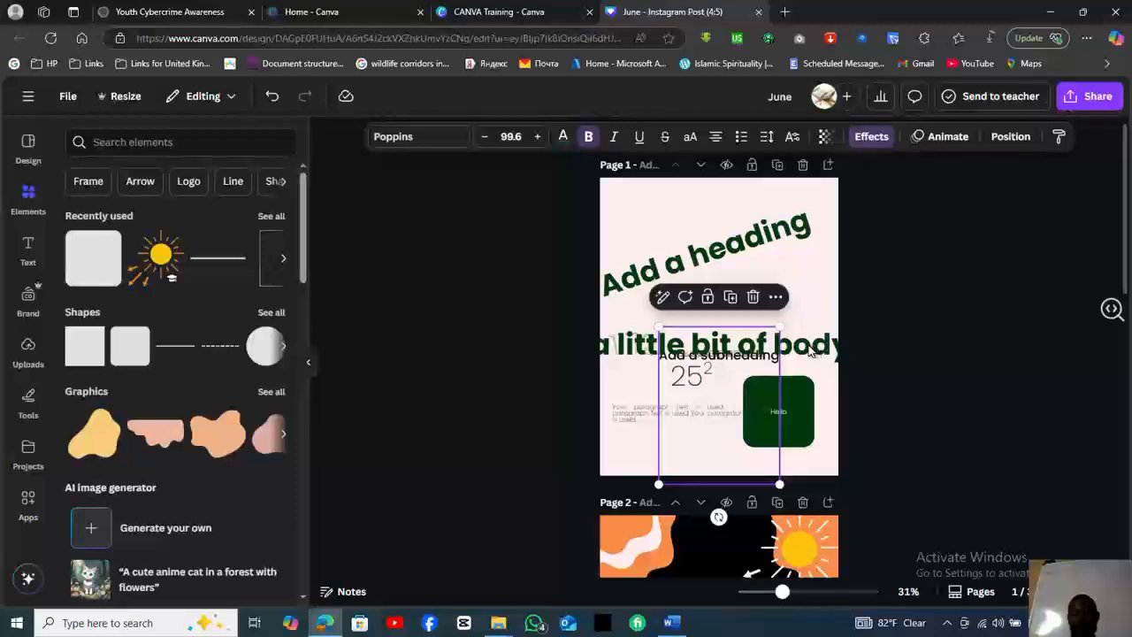
left_click(973, 317)
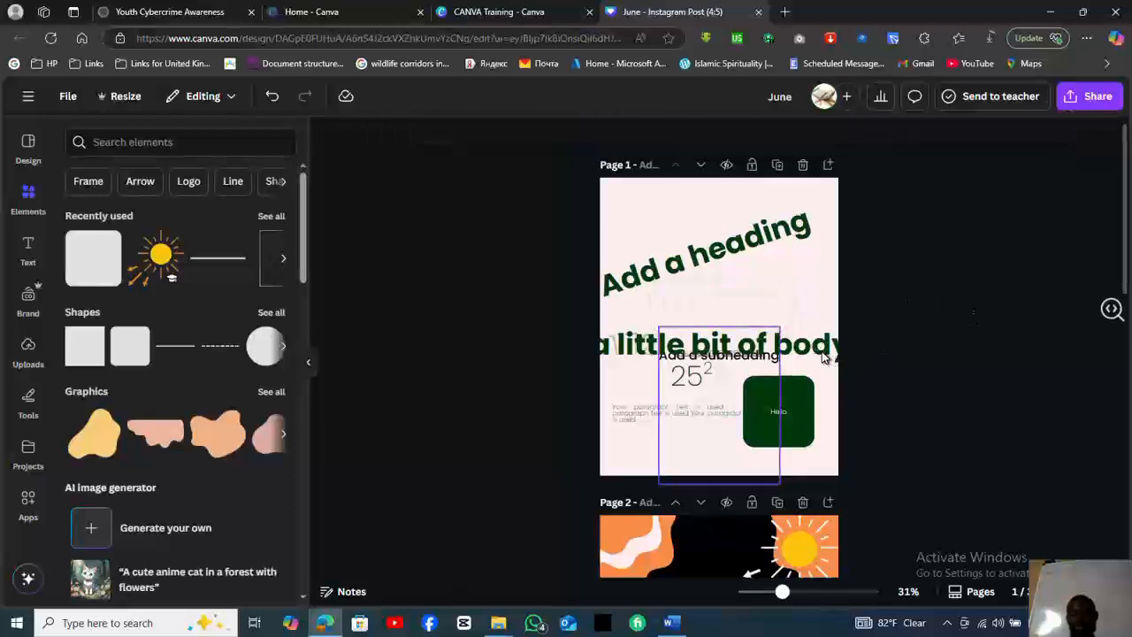
Scale the restyled body text down to font size 56.7 so it fits on one line within the page, just below the heading.
left_click(743, 243)
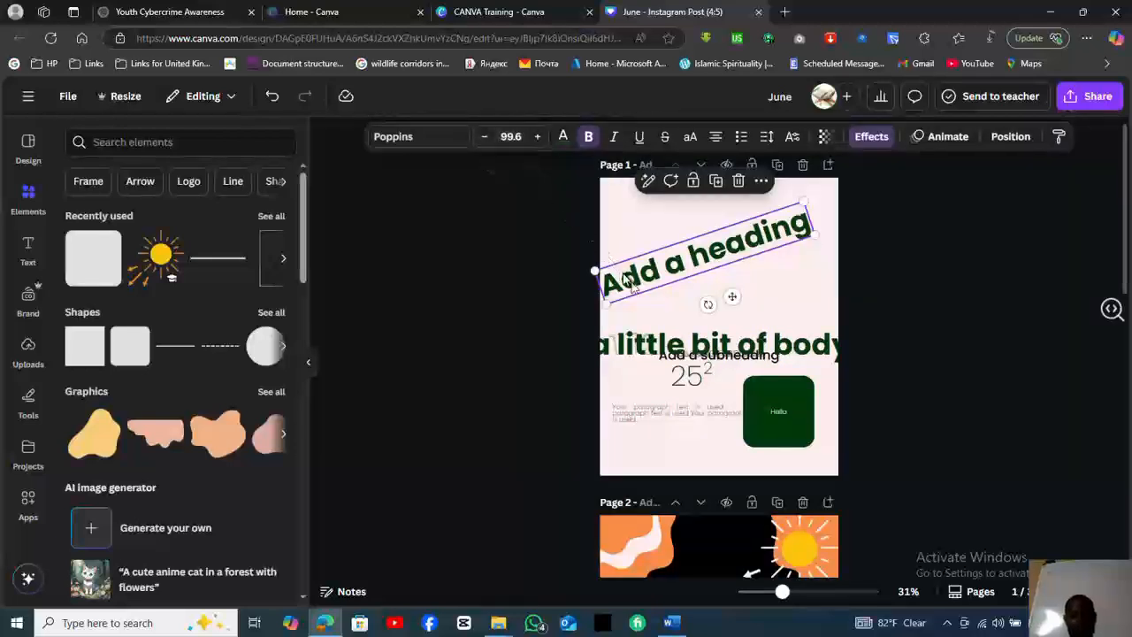
left_click(815, 338)
left_click(815, 340)
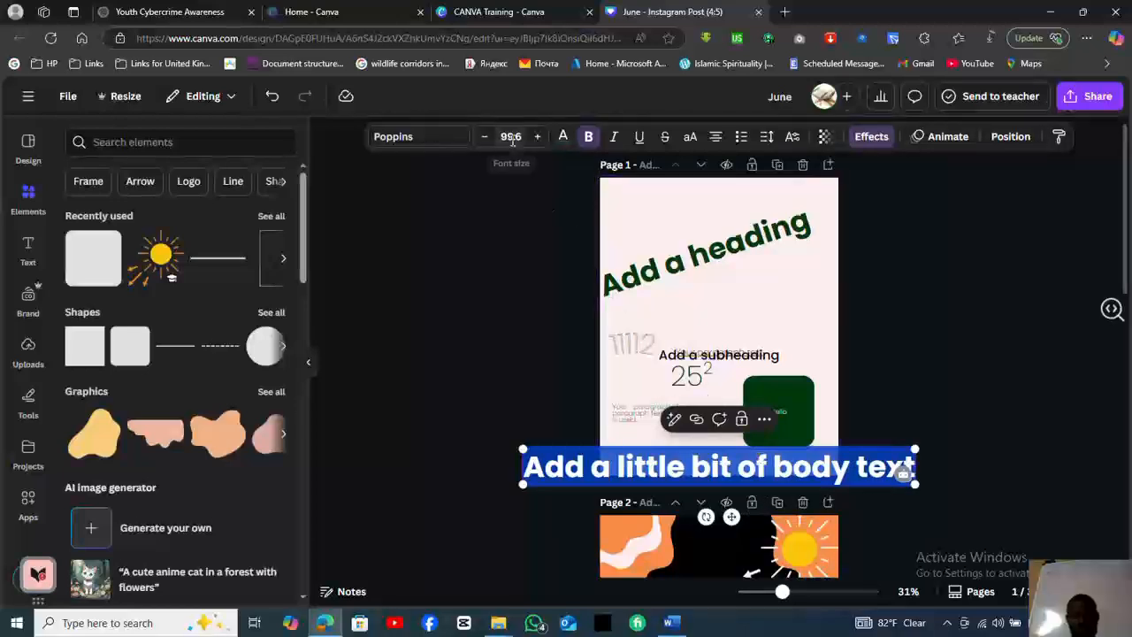
left_click(665, 257)
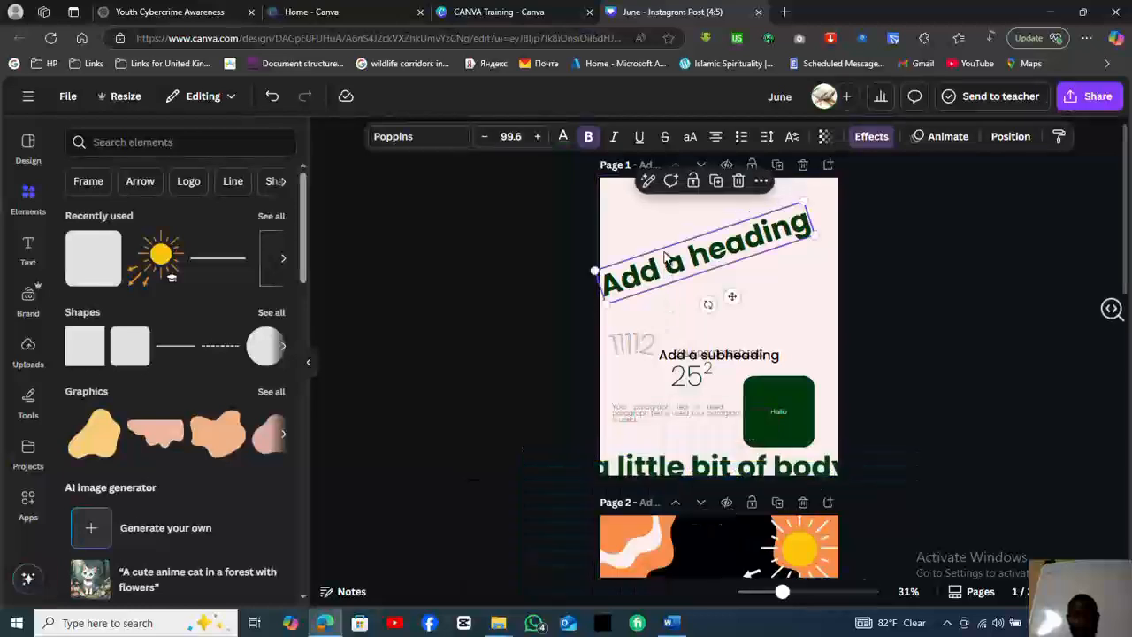
left_click(686, 464)
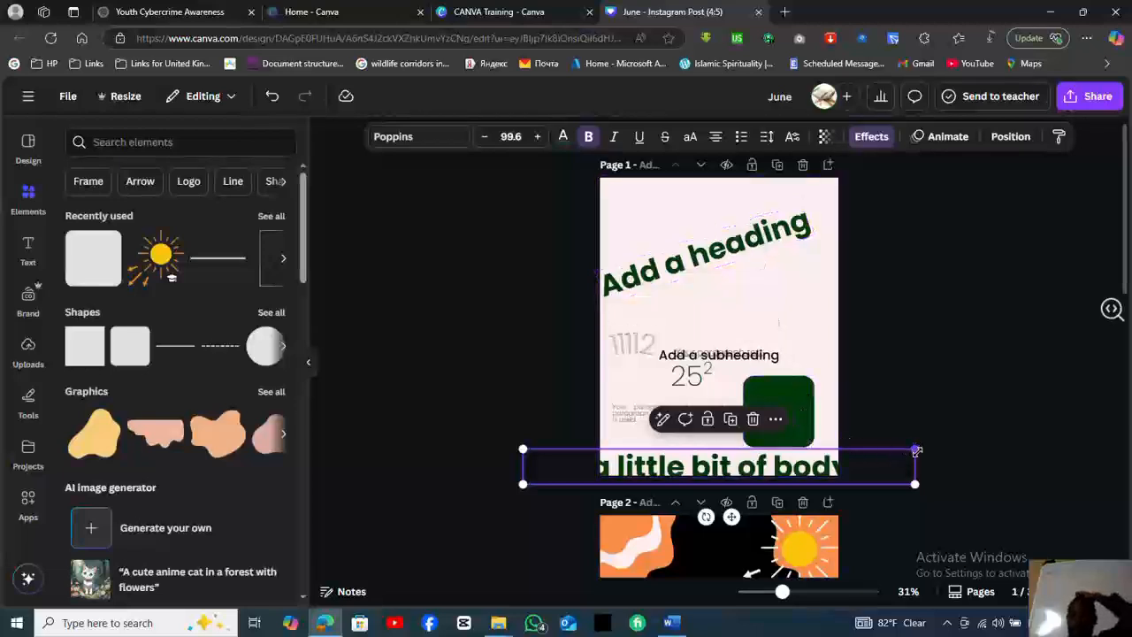
left_click_drag(916, 451, 806, 304)
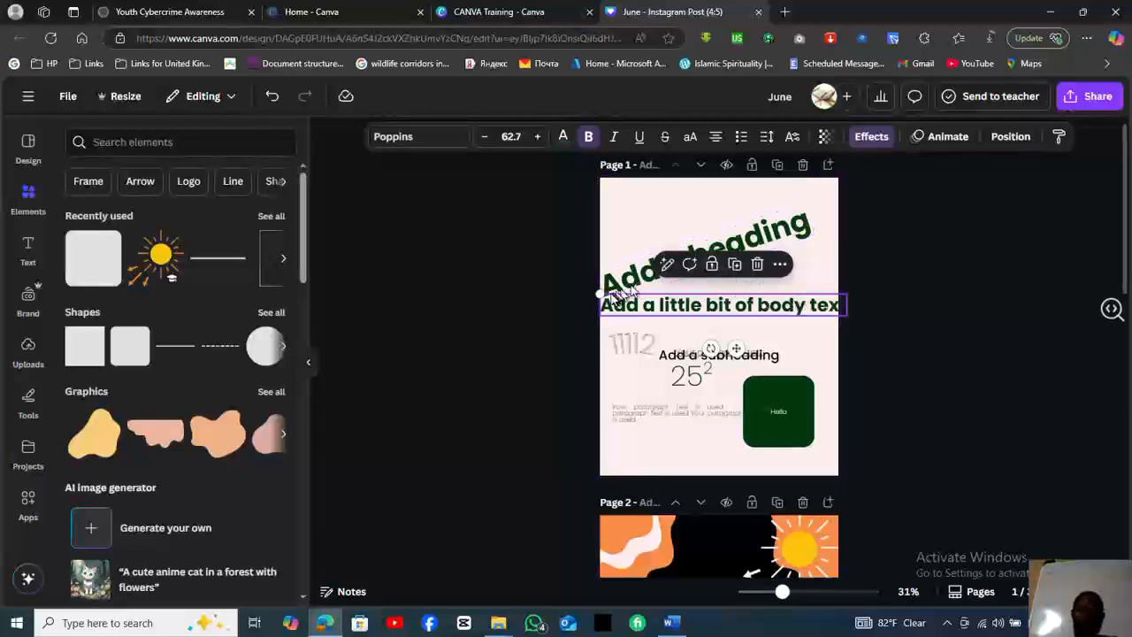
left_click_drag(602, 299, 677, 310)
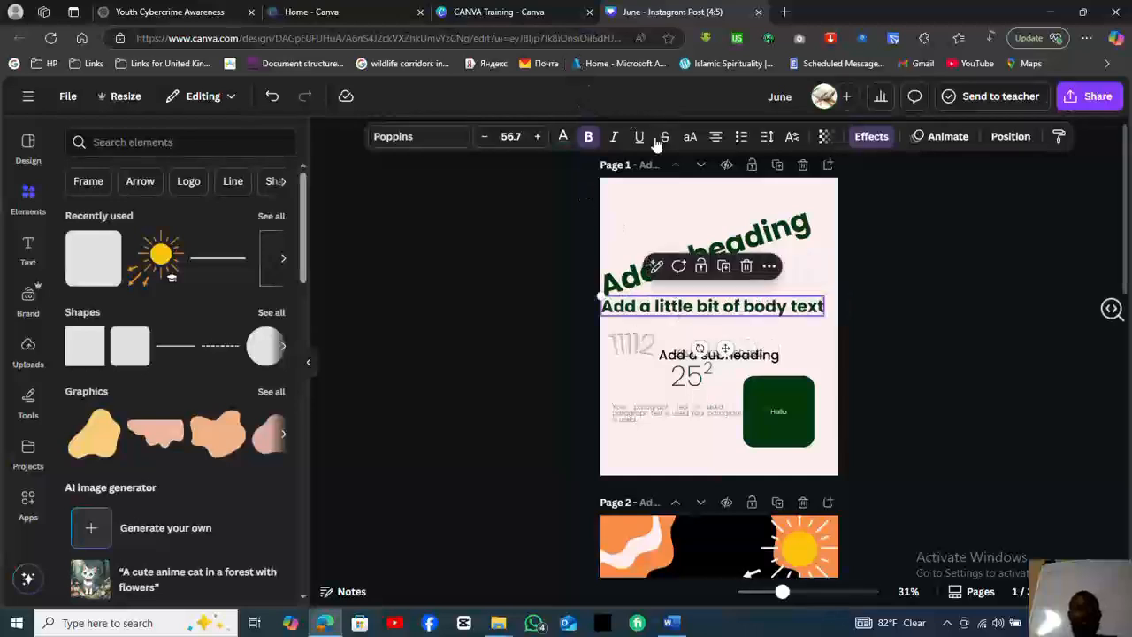
left_click(946, 625)
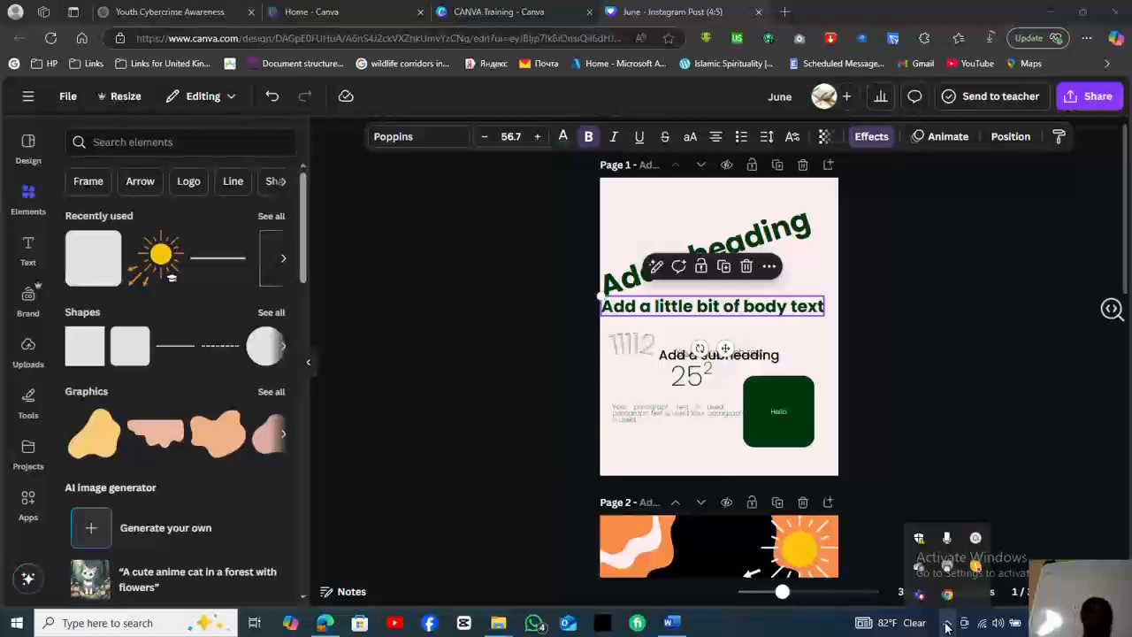
left_click(976, 537)
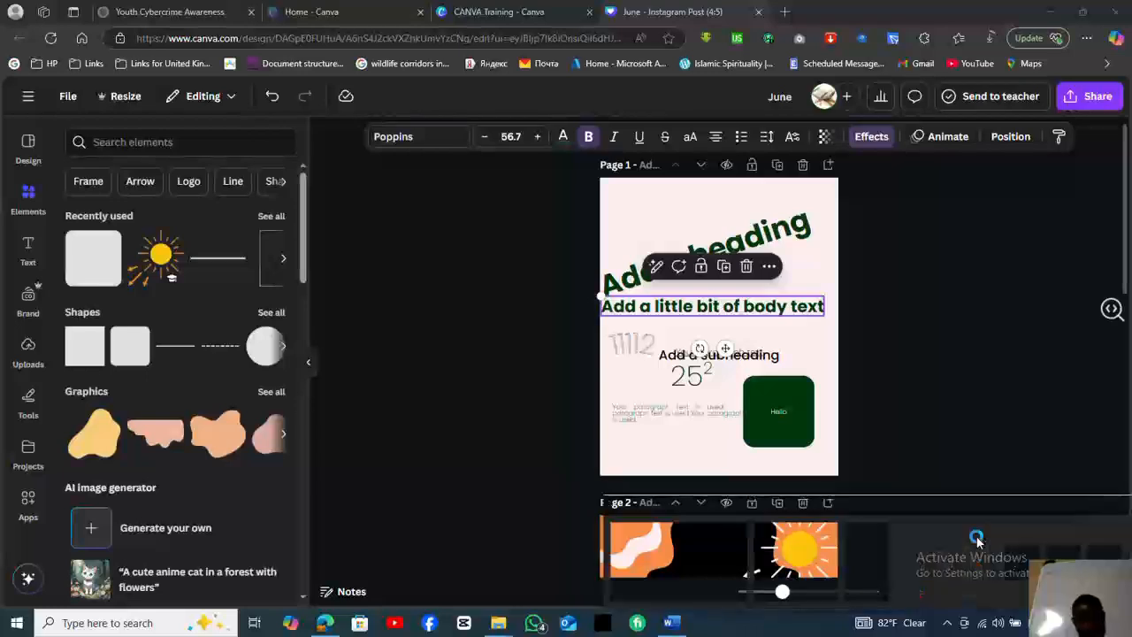